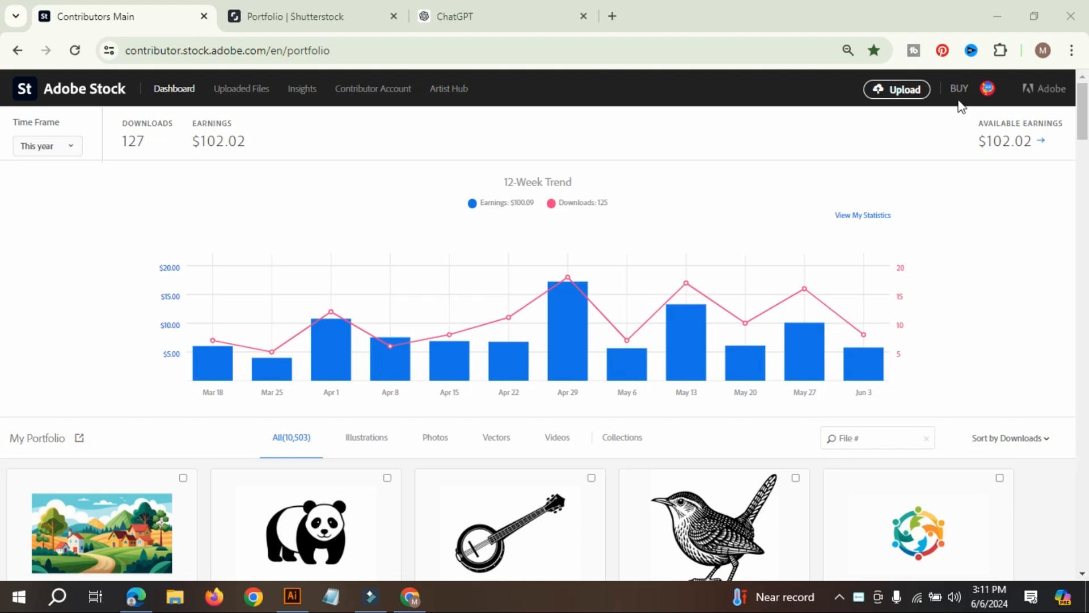
# Examine the Adobe Stock contributor dashboard's 12-week earnings trend and the portfolio items sorted by downloads.
pyautogui.scroll(-8, 776, 366)
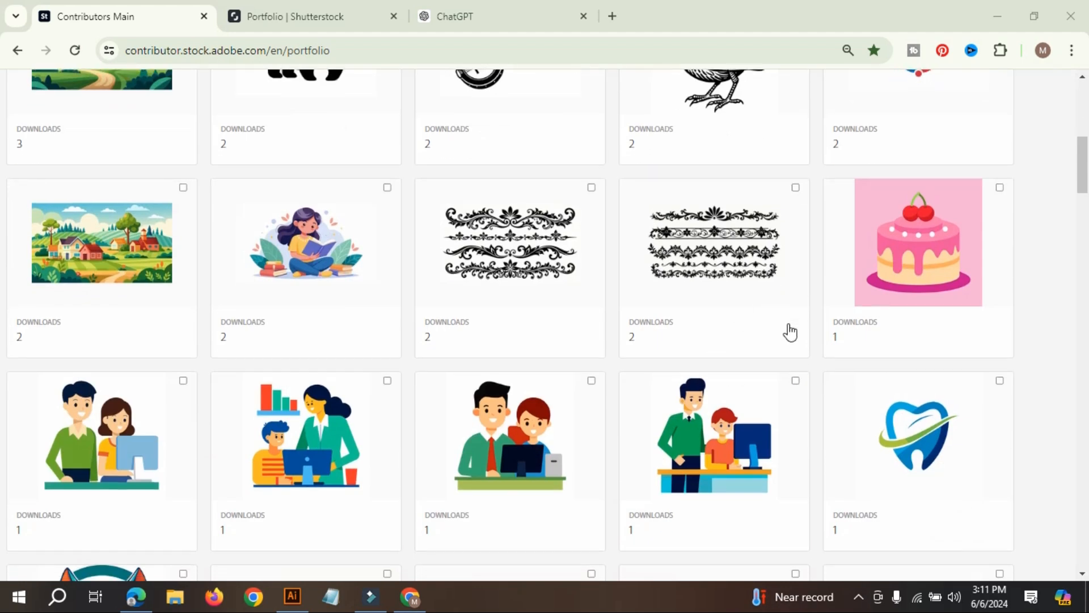
pyautogui.scroll(-3, 695, 297)
pyautogui.scroll(-6, 770, 306)
pyautogui.scroll(-2, 770, 391)
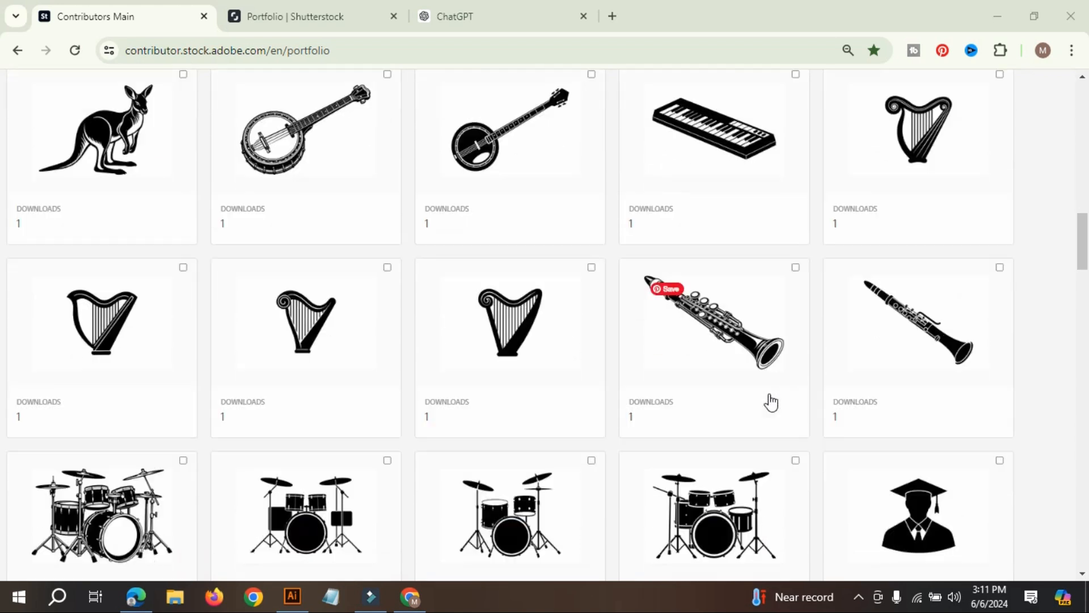
pyautogui.scroll(14, 772, 400)
pyautogui.scroll(6, 771, 405)
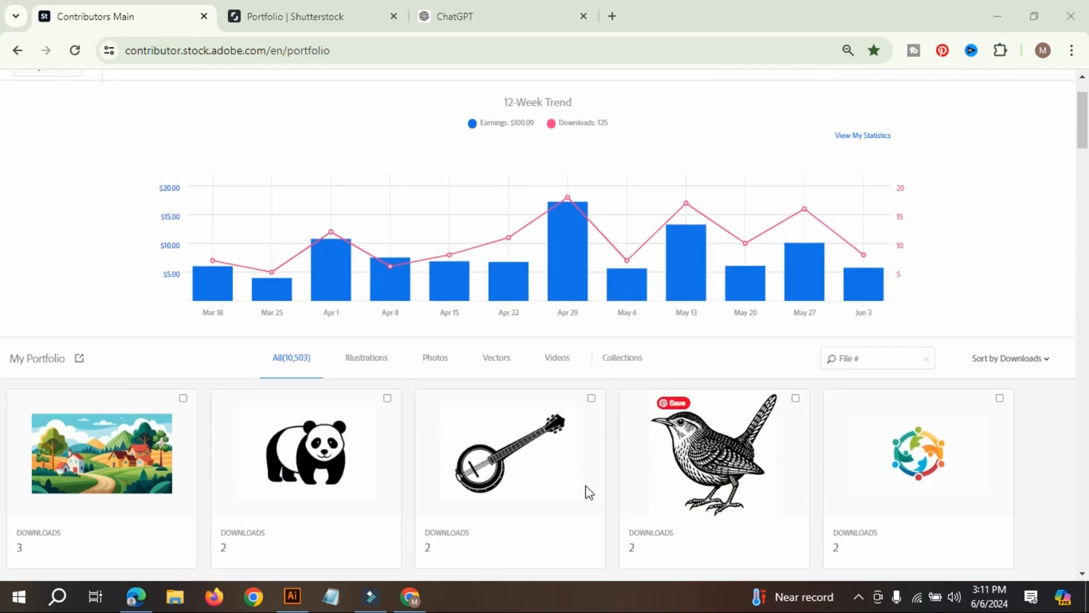
pyautogui.scroll(2, 641, 452)
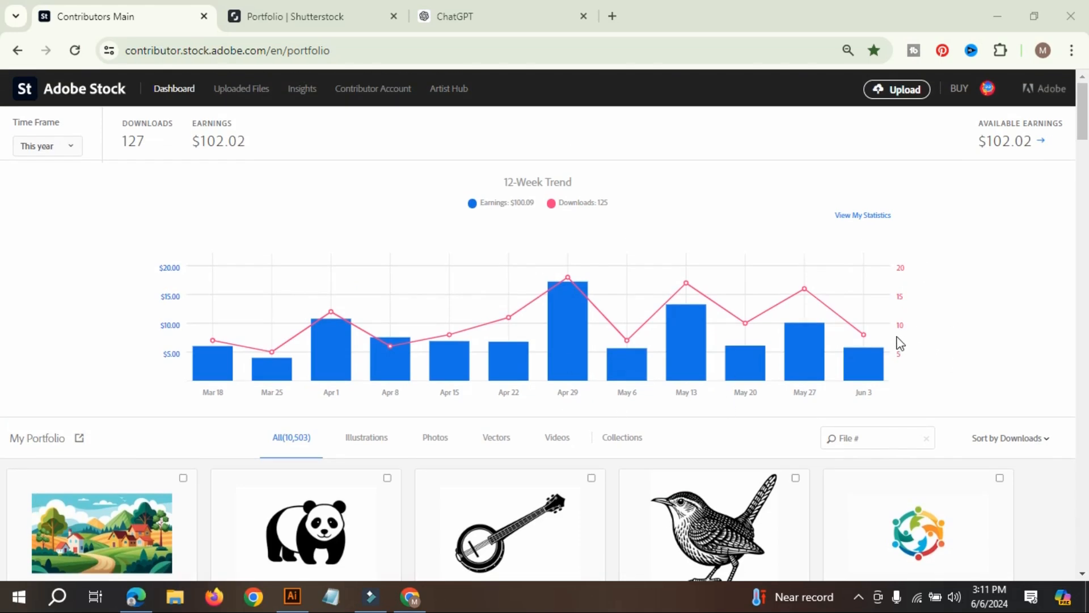
pyautogui.scroll(-3, 896, 352)
pyautogui.scroll(3, 898, 363)
# Look through the Shutterstock marketplace catalog images, closing that page and returning to the Adobe Stock portfolio.
pyautogui.click(278, 9)
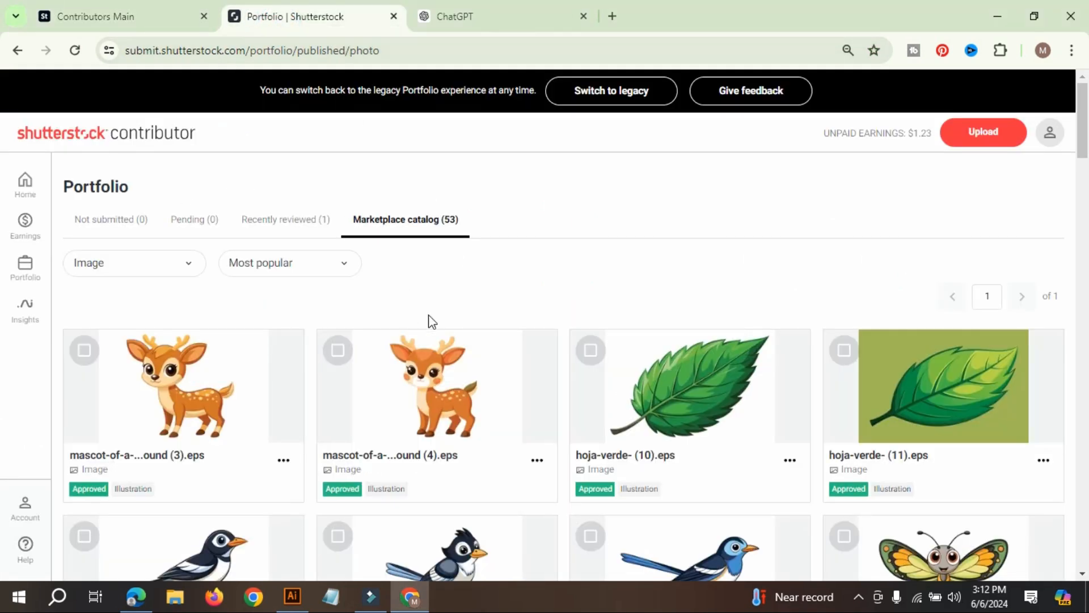
pyautogui.scroll(-6, 630, 369)
pyautogui.scroll(-14, 537, 292)
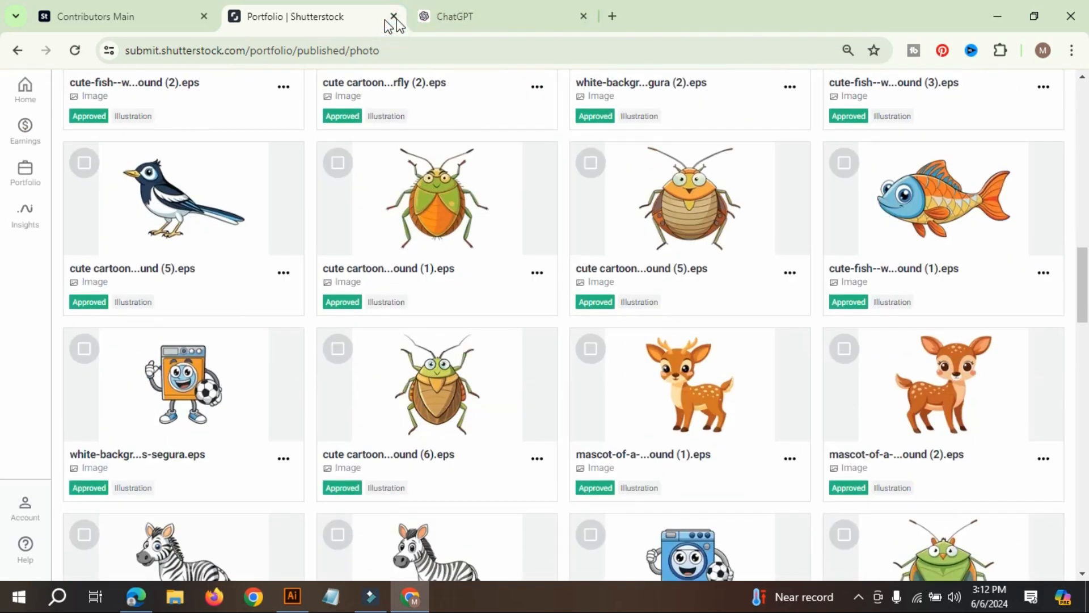
pyautogui.click(394, 16)
pyautogui.click(124, 16)
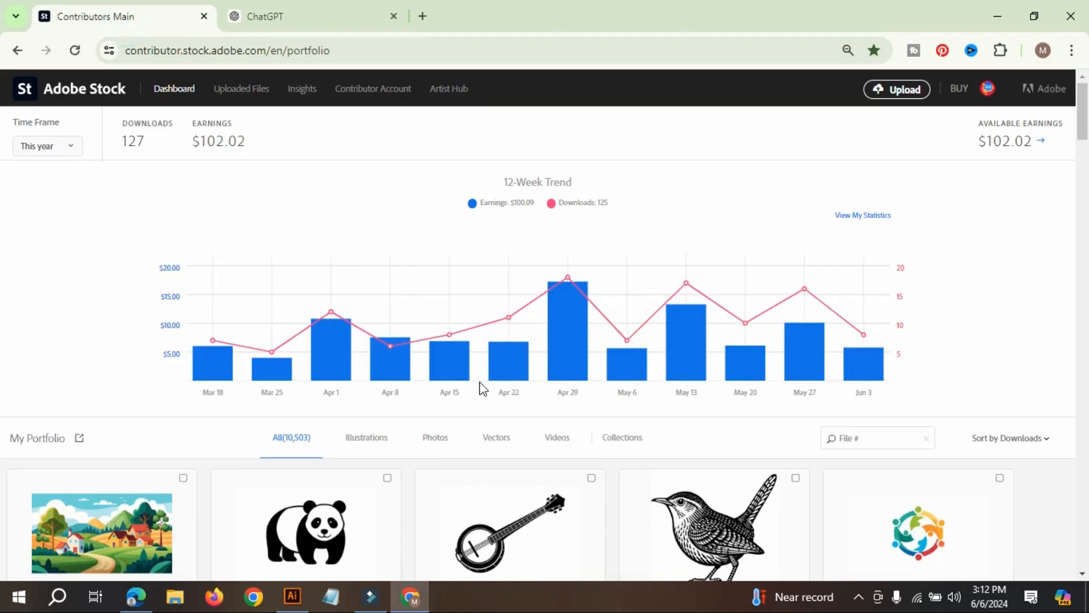
# Review the downloaded illustrations and silhouettes in the Adobe Stock portfolio once more, returning to the dashboard's summary.
pyautogui.scroll(-15, 624, 430)
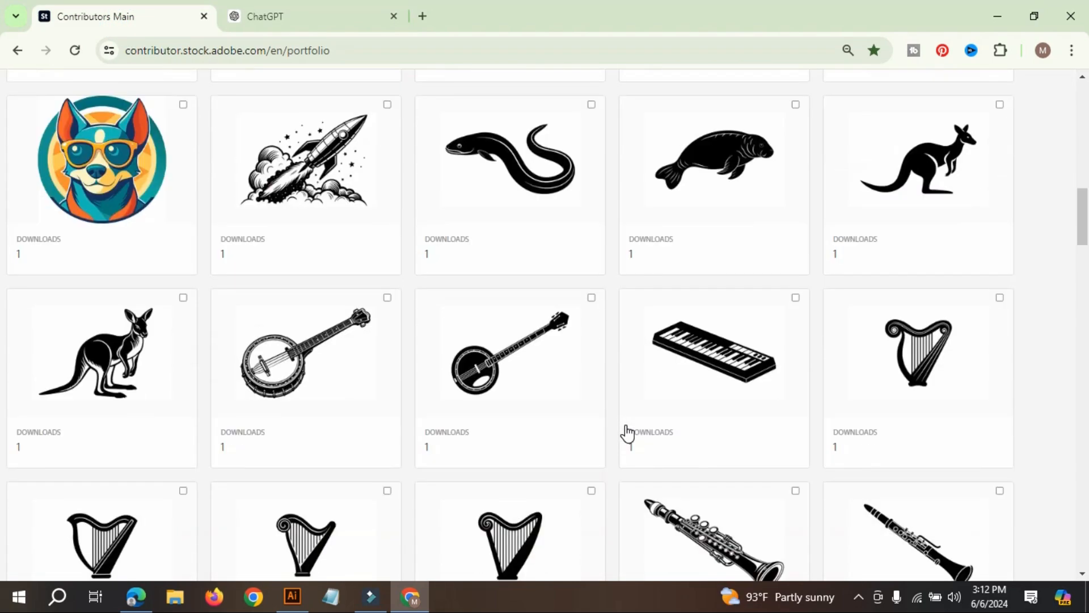
pyautogui.scroll(5, 626, 432)
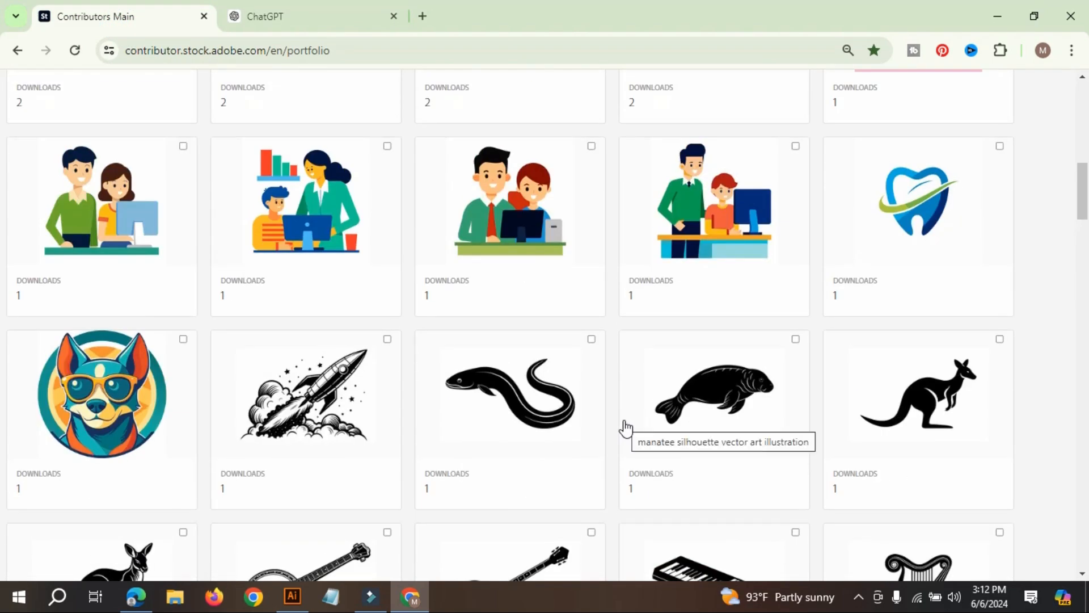
pyautogui.scroll(10, 625, 429)
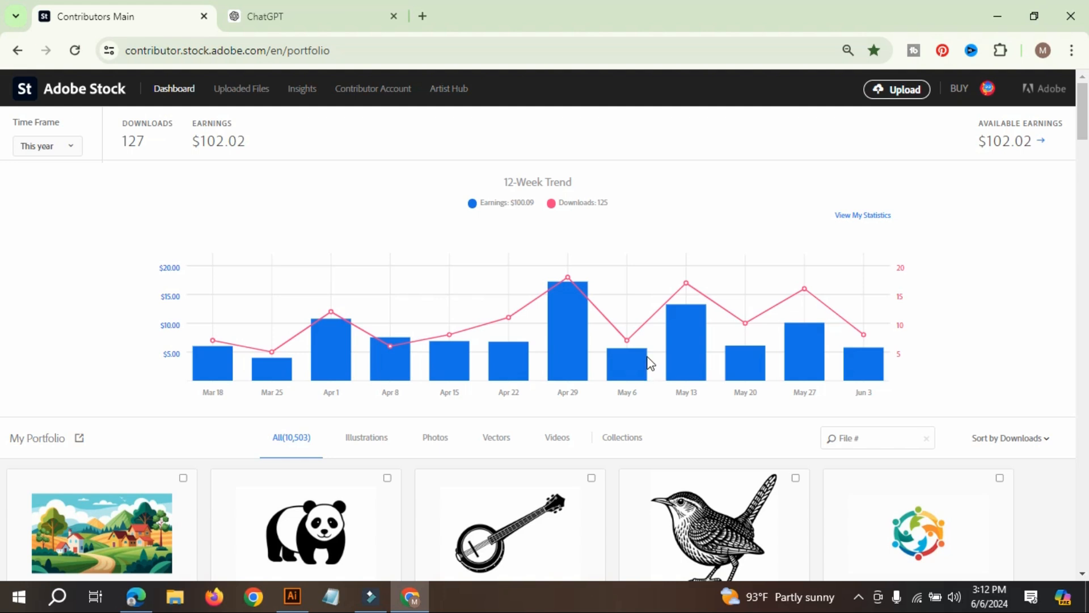
pyautogui.scroll(-4, 621, 361)
pyautogui.scroll(3, 624, 366)
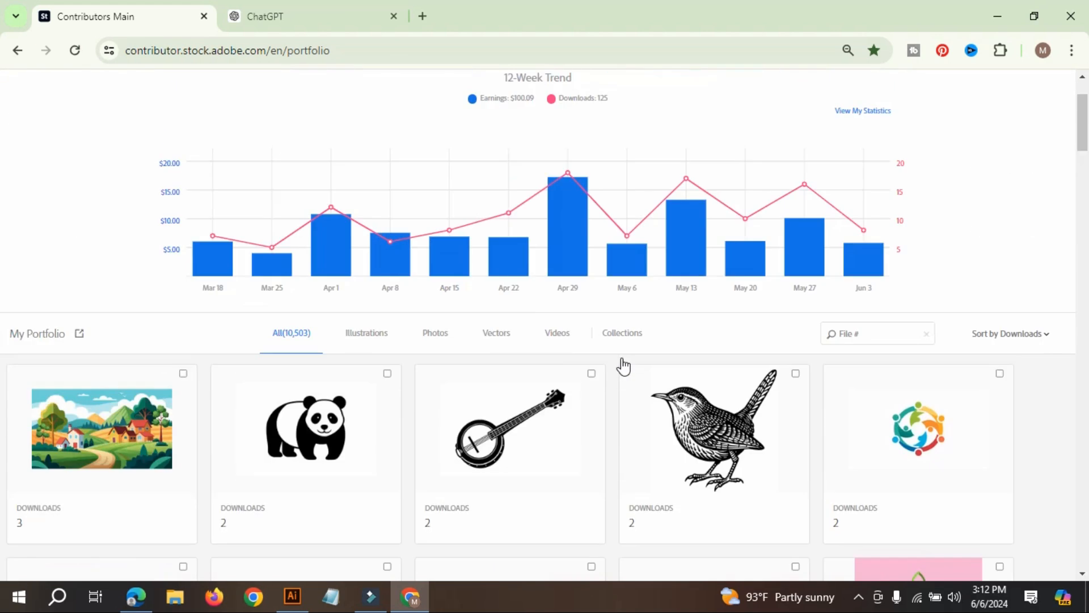
pyautogui.scroll(2, 624, 366)
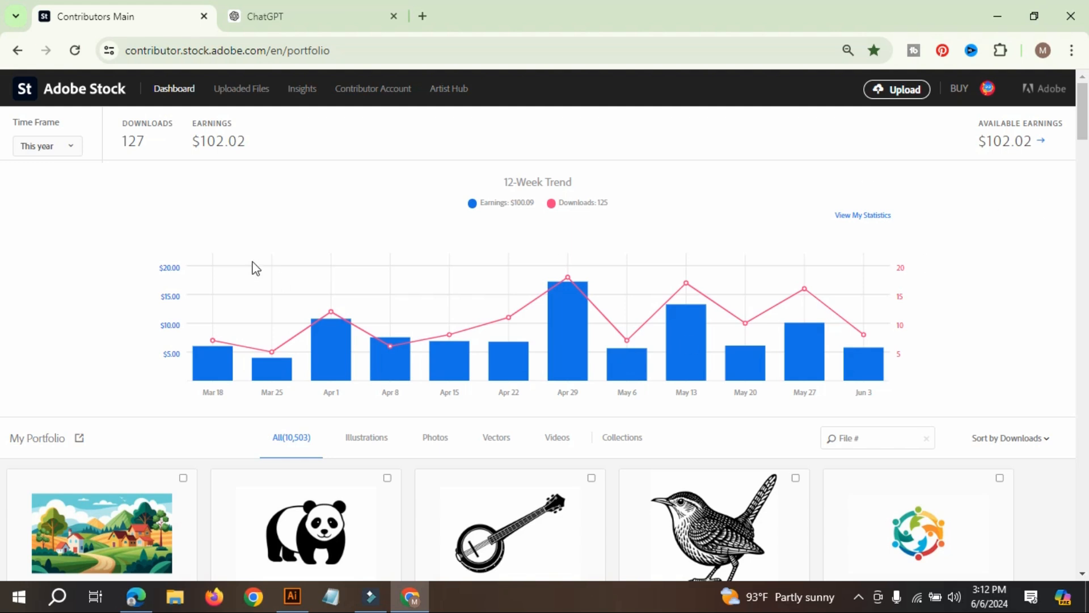
# Highlight this year's earnings and downloads figures on the Adobe Stock dashboard.
pyautogui.click(192, 144)
pyautogui.moveTo(194, 145); pyautogui.dragTo(69, 192)
pyautogui.click(296, 144)
pyautogui.click(255, 163)
pyautogui.moveTo(222, 145)
pyautogui.mouseDown()
pyautogui.moveTo(202, 141)
pyautogui.moveTo(230, 142)
pyautogui.mouseUp()
pyautogui.click(277, 150)
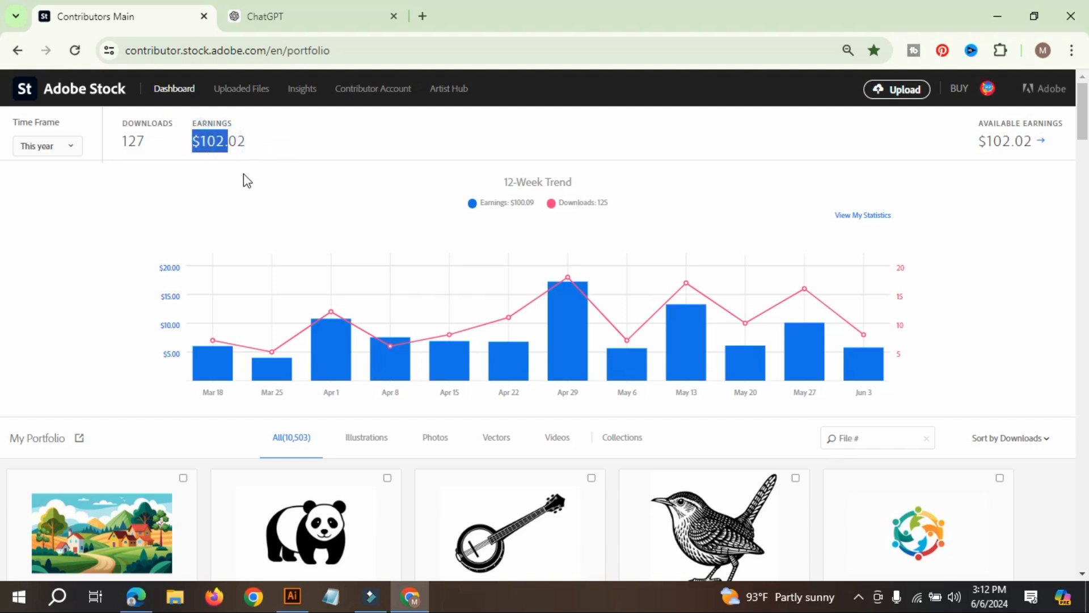
pyautogui.click(327, 179)
pyautogui.moveTo(154, 143); pyautogui.dragTo(85, 164)
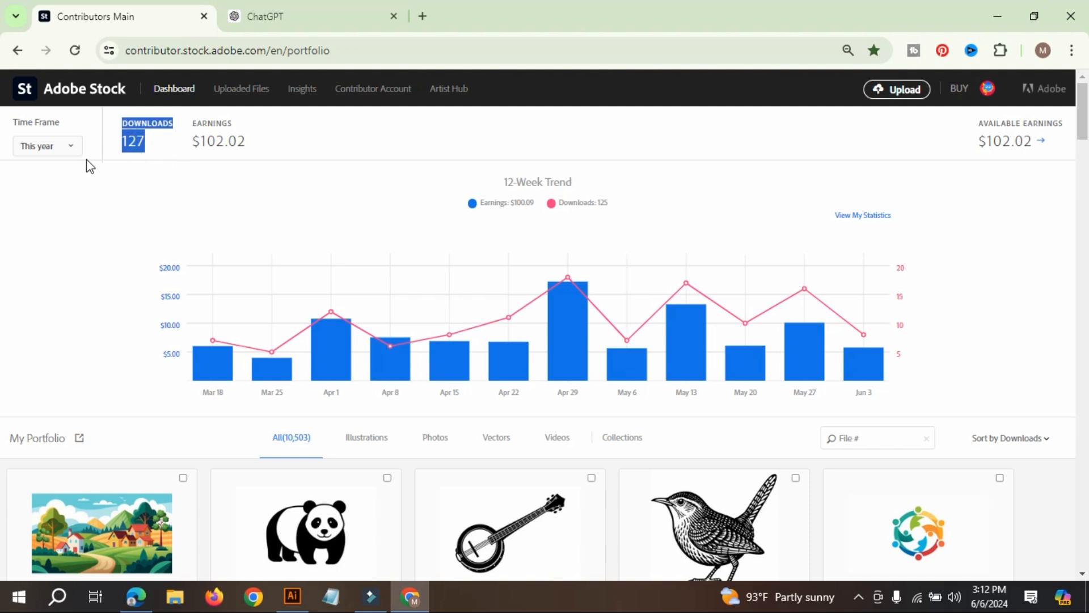
pyautogui.click(141, 161)
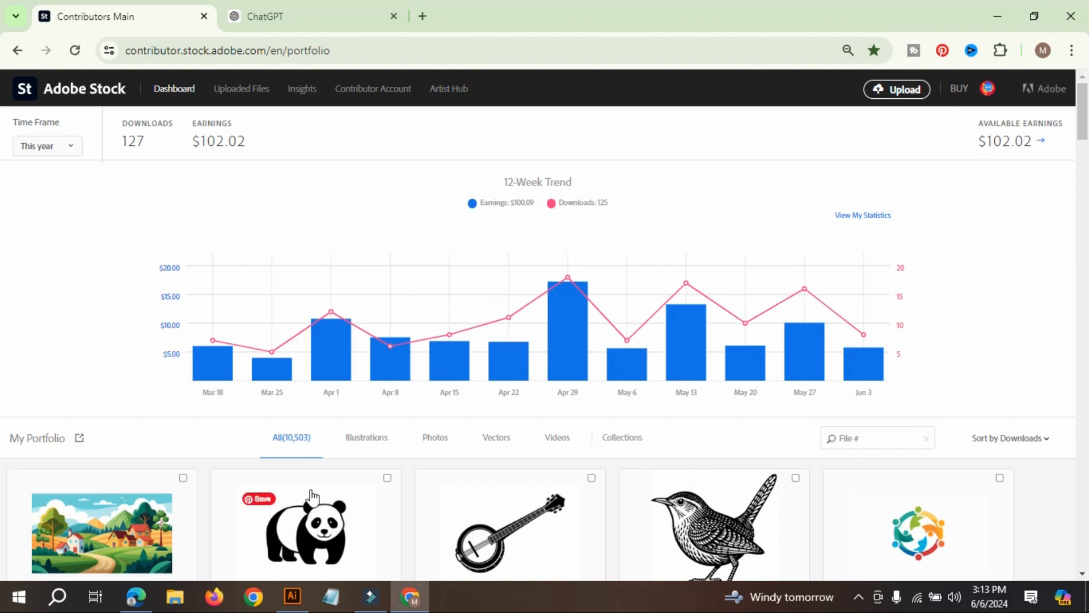
# Switch to Microsoft Edge, open the Copilot chat from the new tab page and check the signed-in profile.
pyautogui.click(134, 599)
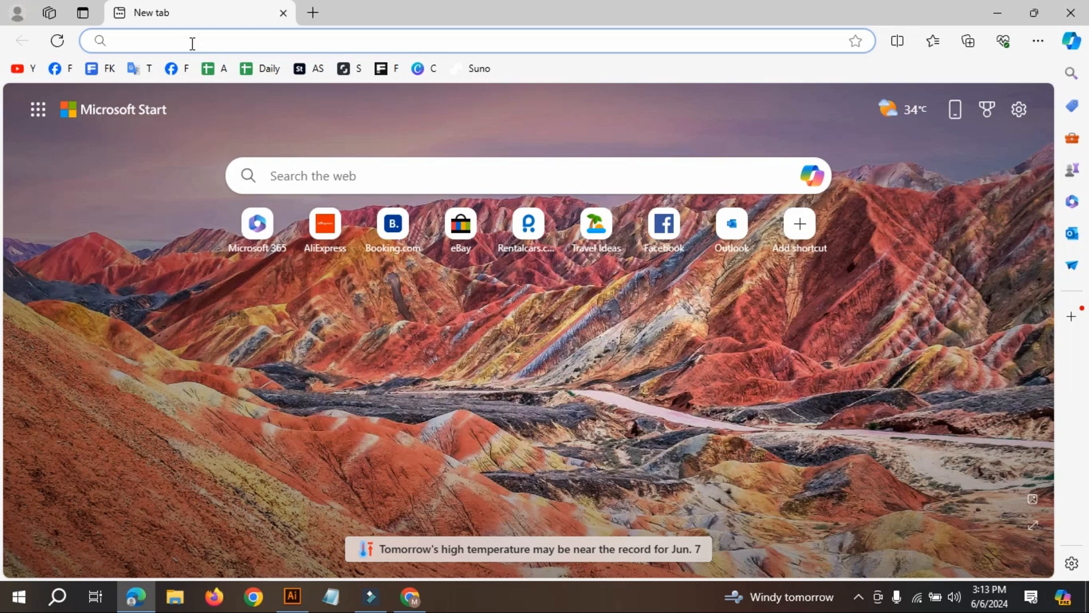
pyautogui.click(812, 177)
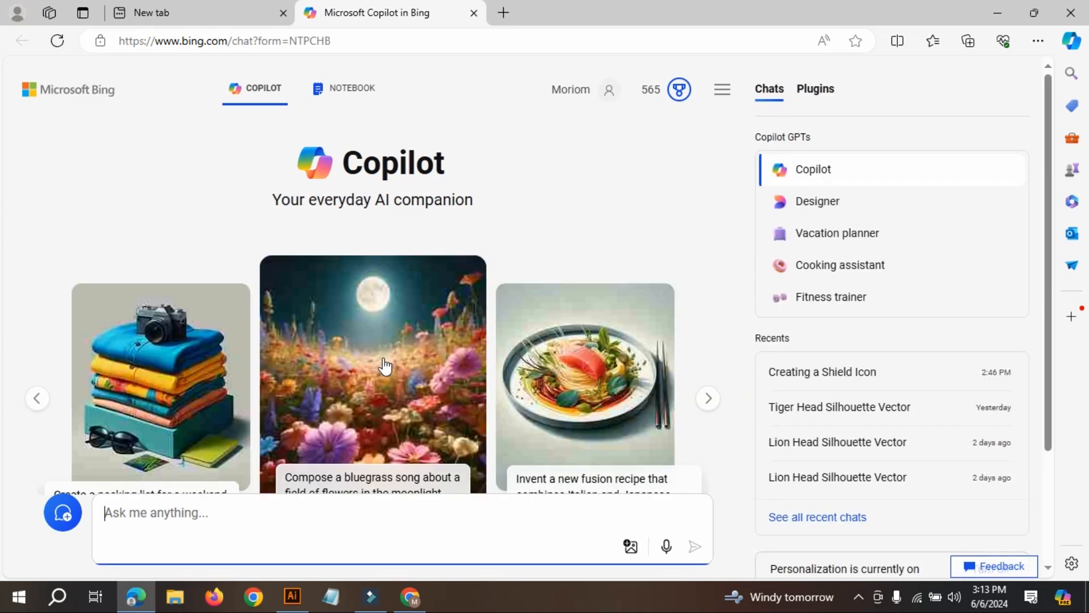
pyautogui.click(18, 12)
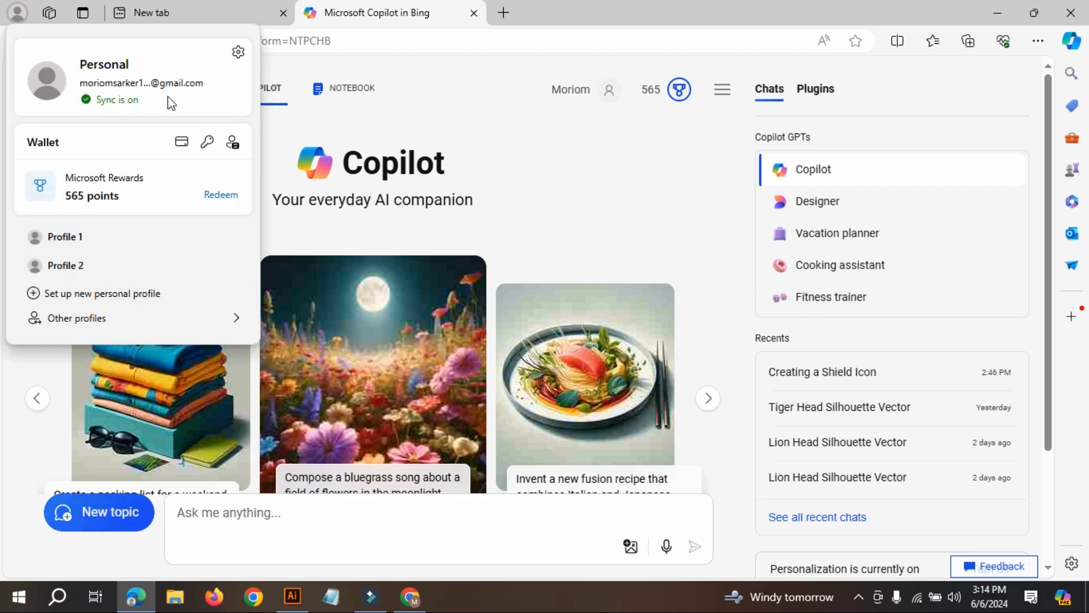
pyautogui.click(522, 119)
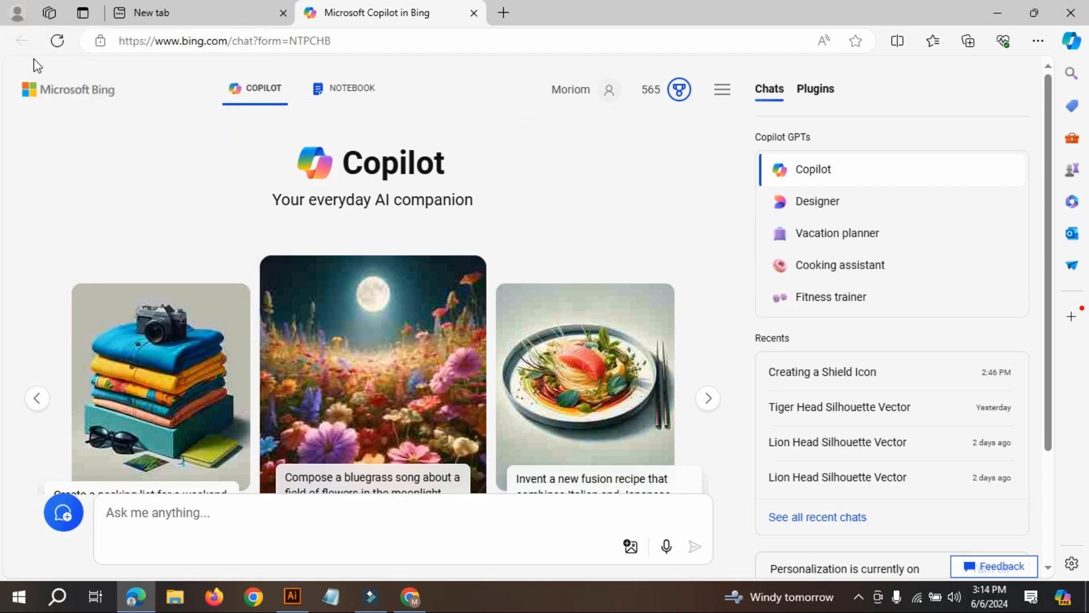
pyautogui.scroll(-3, 573, 321)
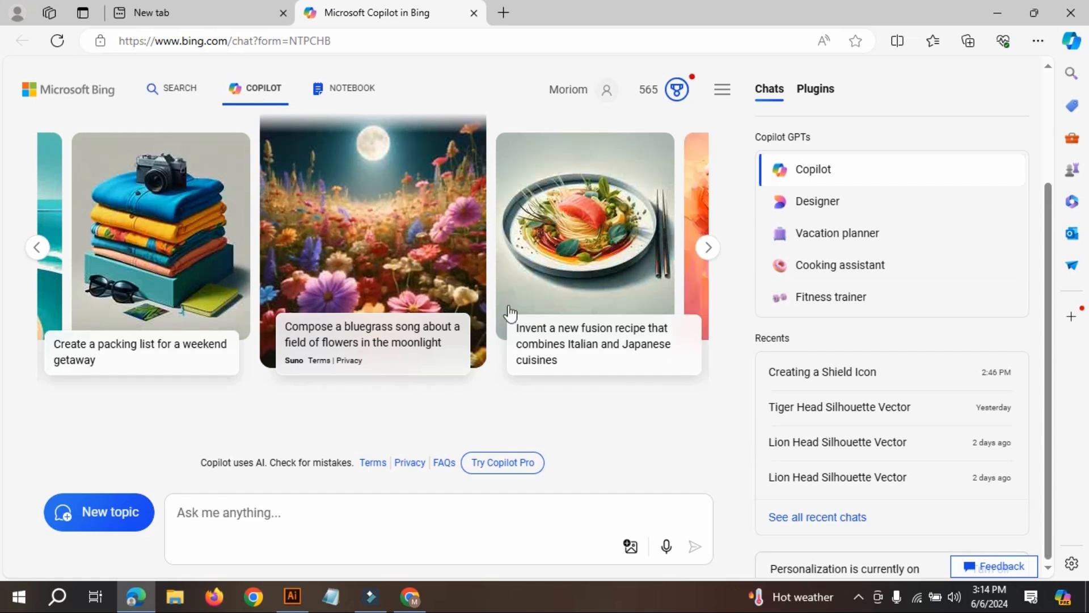
# Write the Copilot prompt "create a sheild icon silhoutte vector style with background".
pyautogui.click(277, 511)
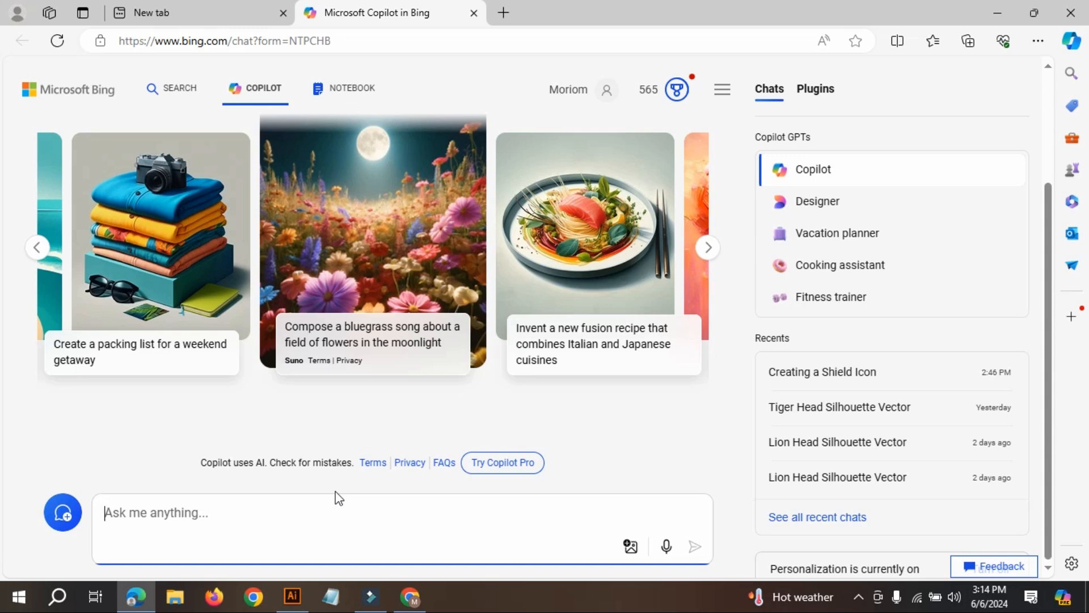
pyautogui.write('cre')
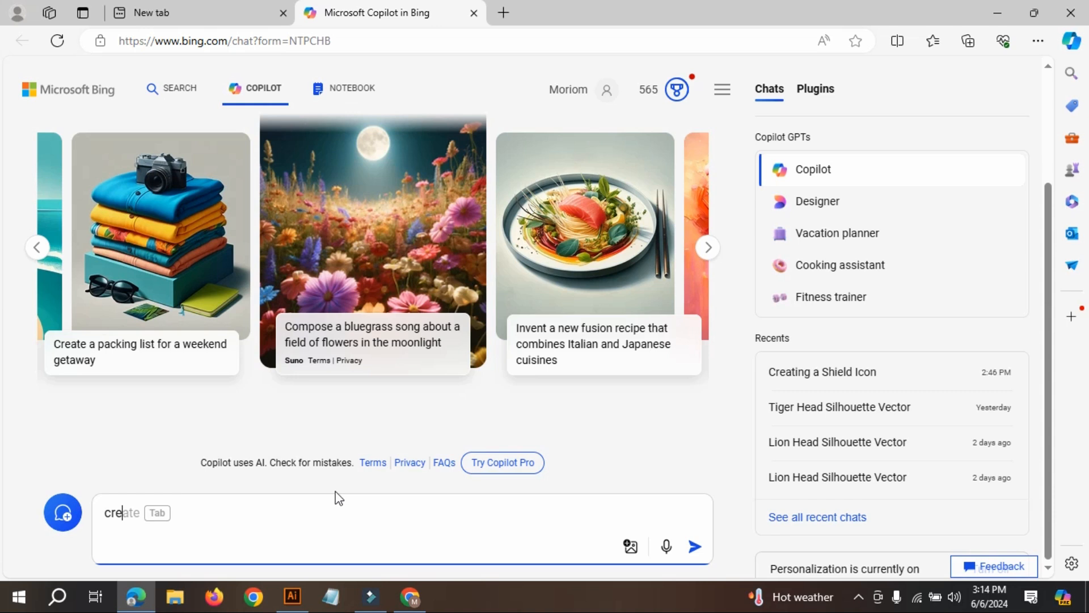
pyautogui.write('ate')
pyautogui.write('a ')
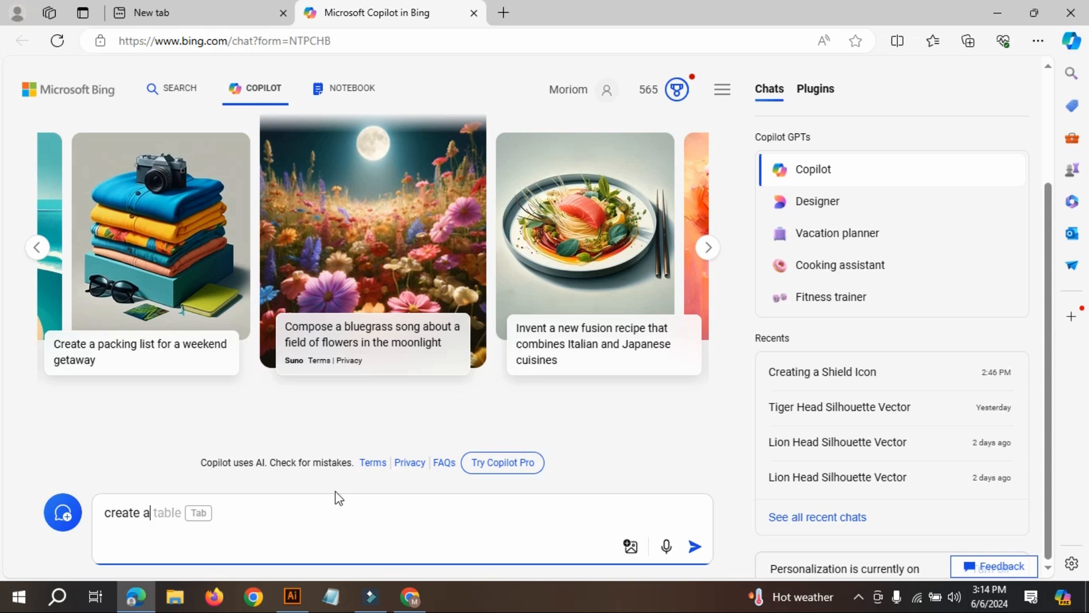
pyautogui.write('shi')
pyautogui.write('e')
pyautogui.write('iild')
pyautogui.press('BackSpace')
pyautogui.press('BackSpace')
pyautogui.press('BackSpace')
pyautogui.write('ld icon')
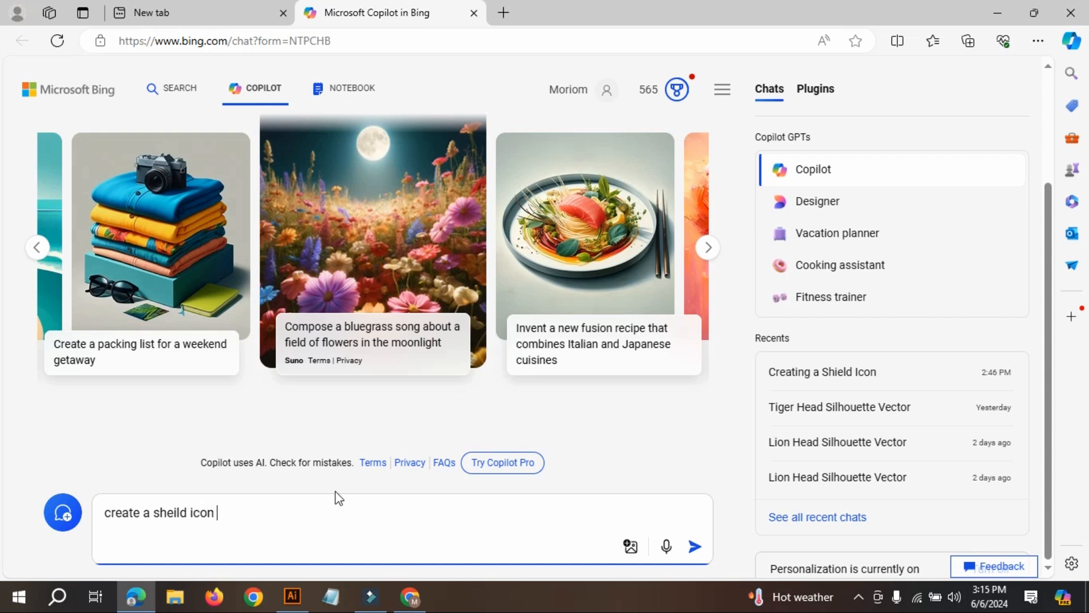
pyautogui.write('e silh')
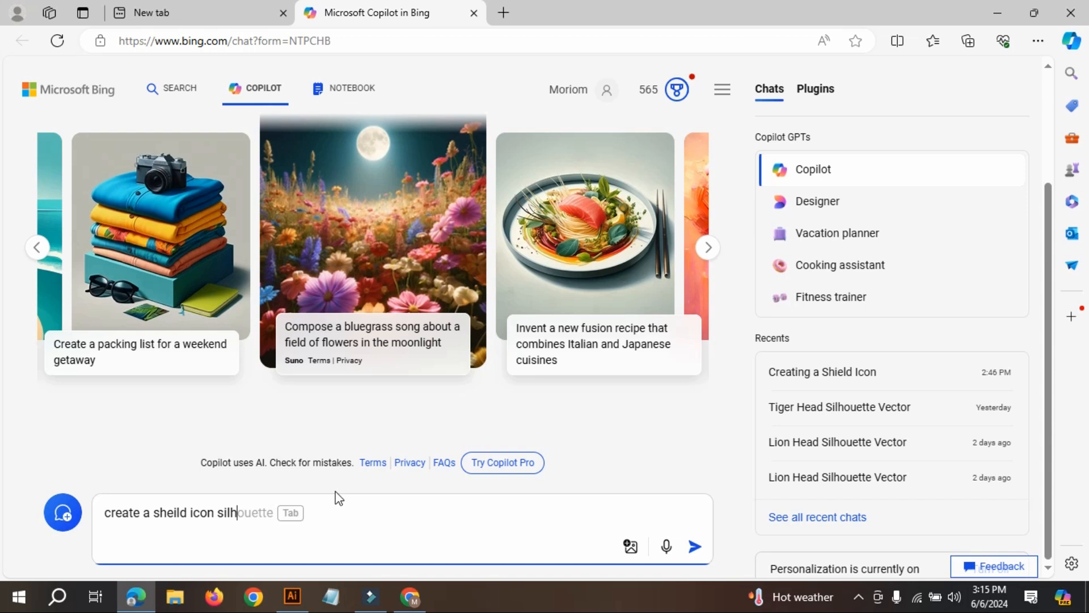
pyautogui.press('BackSpace')
pyautogui.write('tte vector a')
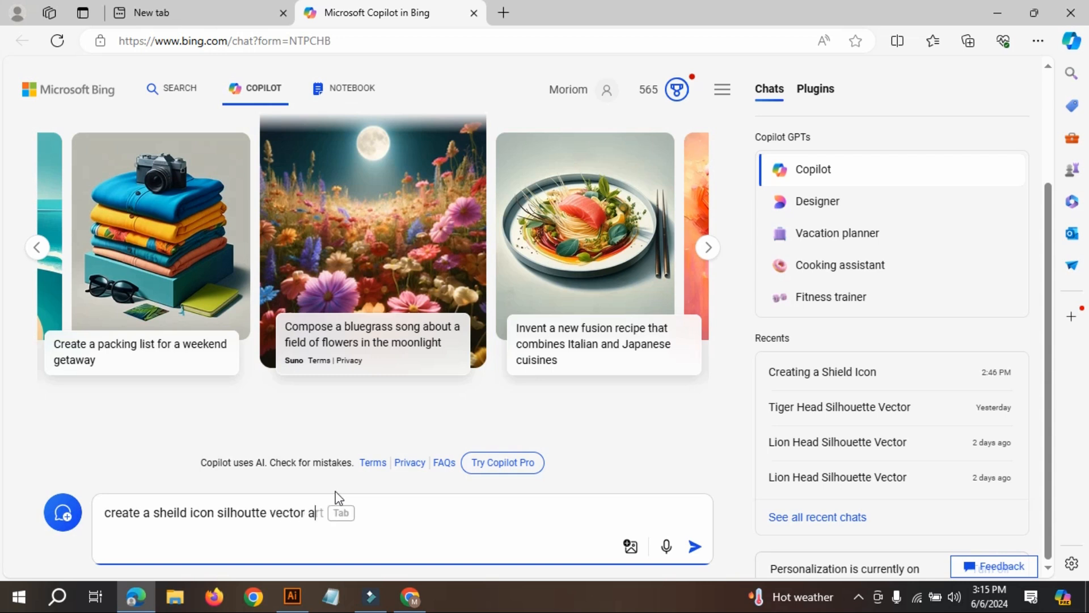
pyautogui.press('BackSpace')
pyautogui.write('style with back')
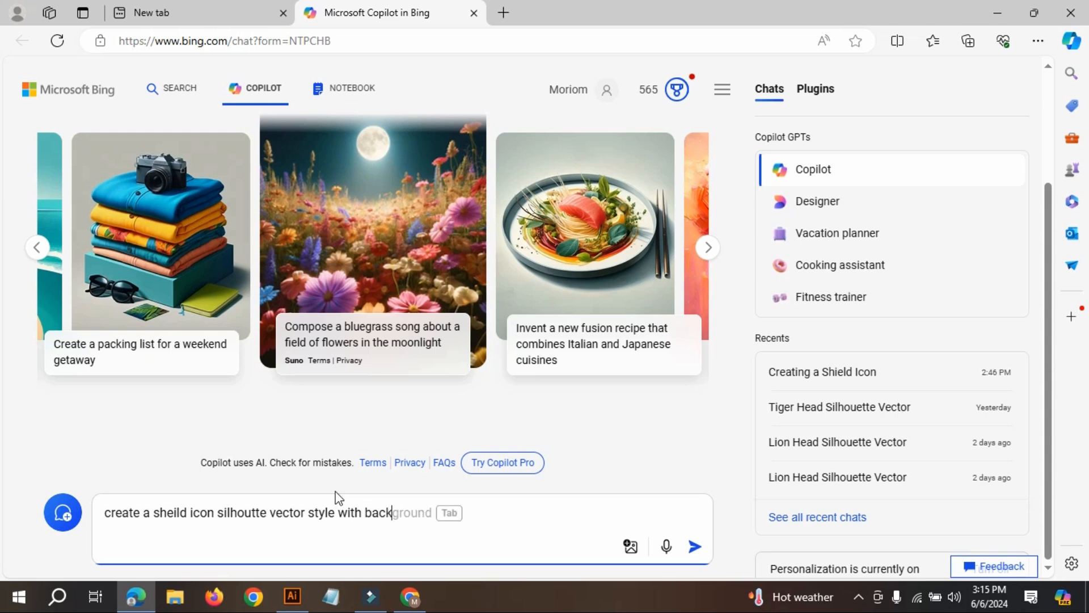
pyautogui.write('ground')
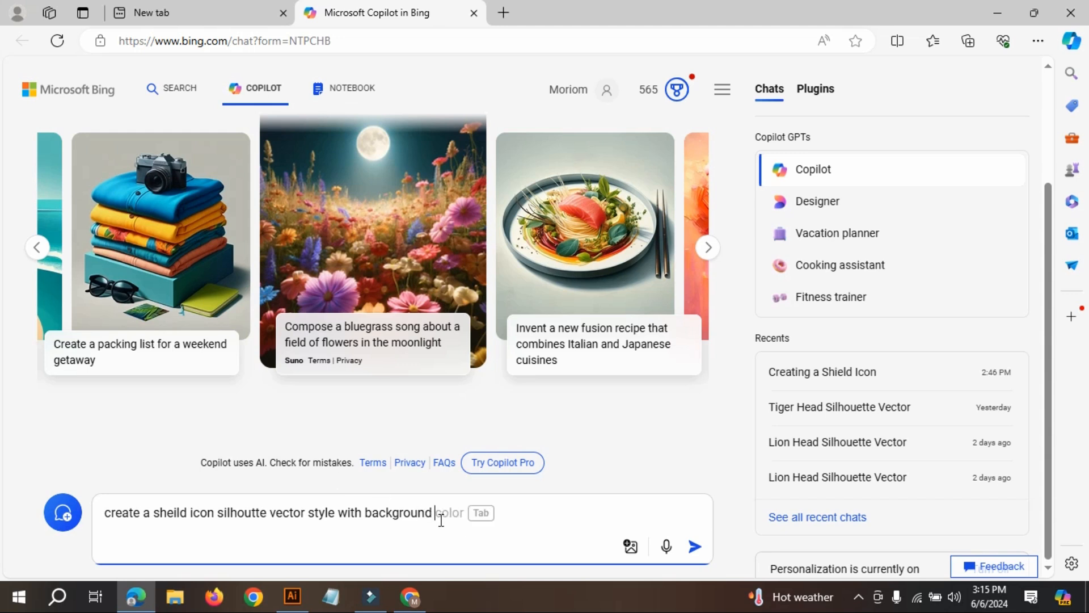
# Highlight the whole prompt and its subject words "sheild icon" to point out the prompt's structure.
pyautogui.moveTo(441, 520); pyautogui.dragTo(65, 514)
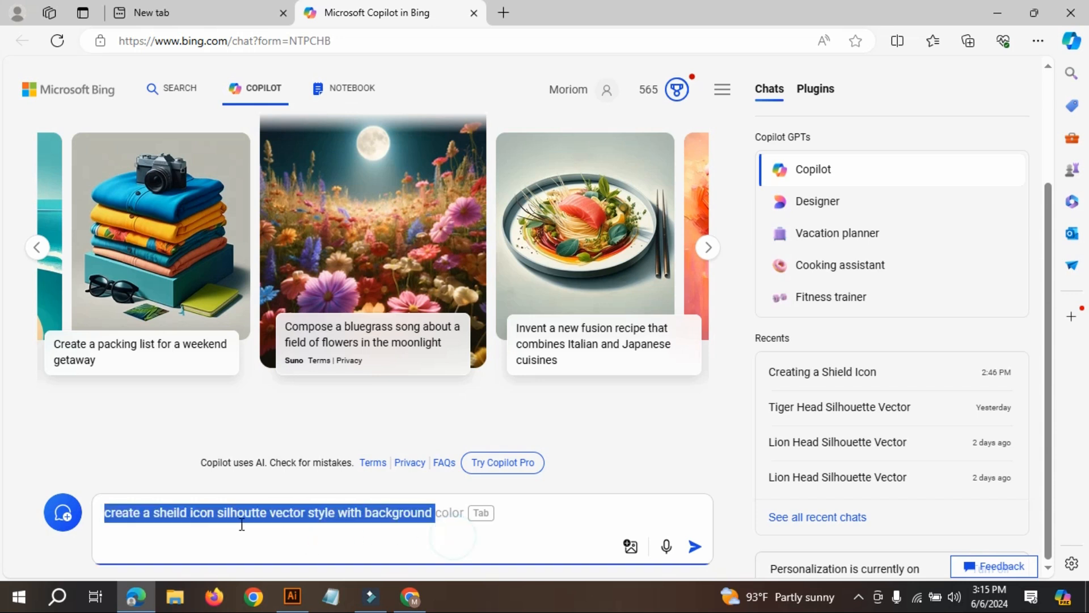
pyautogui.click(197, 518)
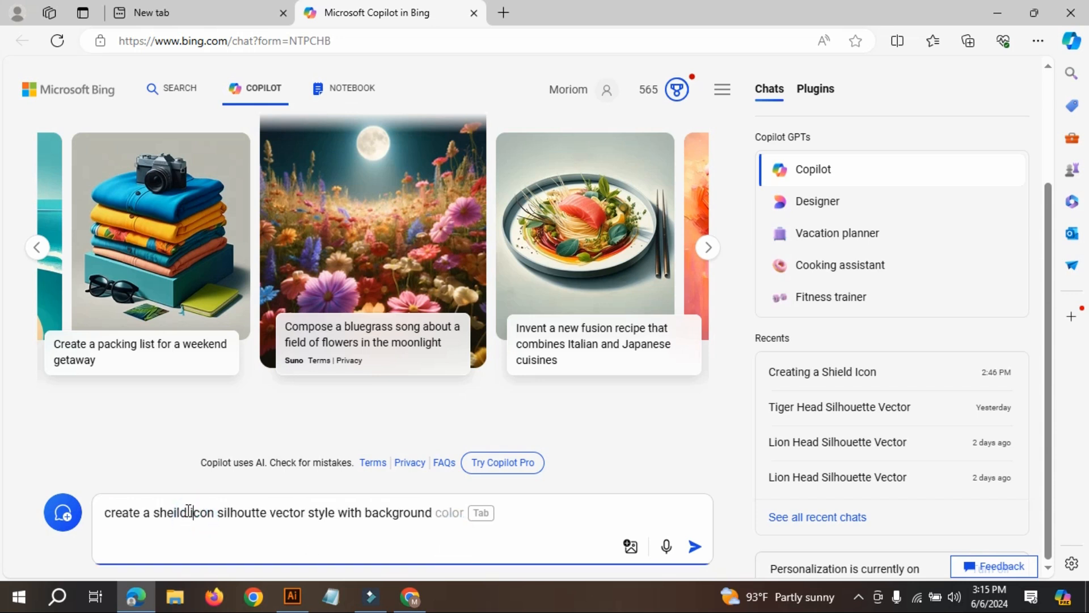
pyautogui.moveTo(217, 512); pyautogui.dragTo(155, 505)
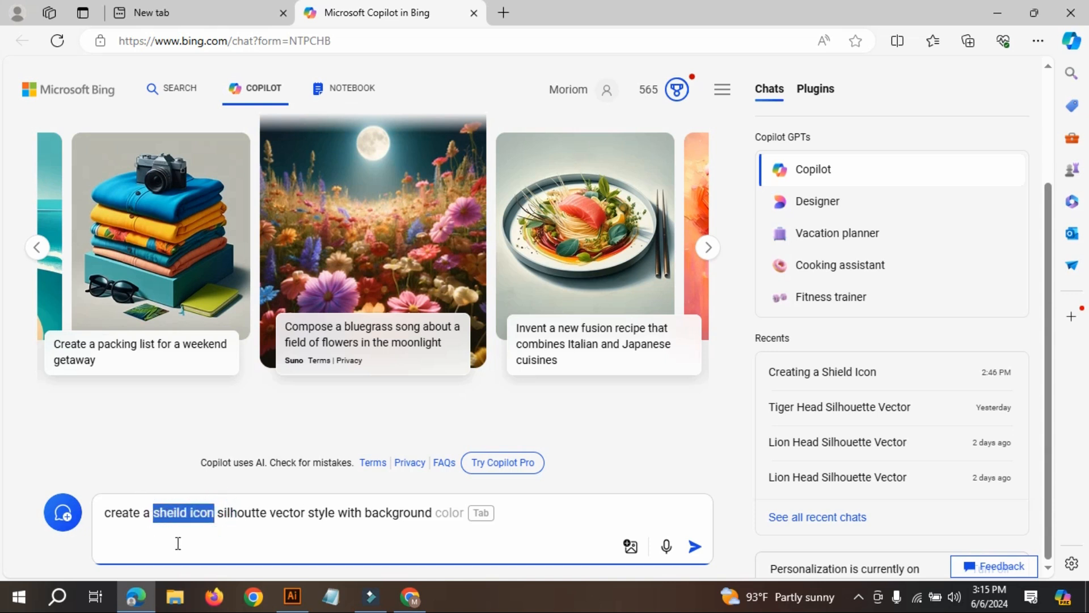
pyautogui.click(213, 513)
pyautogui.moveTo(212, 511); pyautogui.dragTo(165, 514)
pyautogui.click(243, 529)
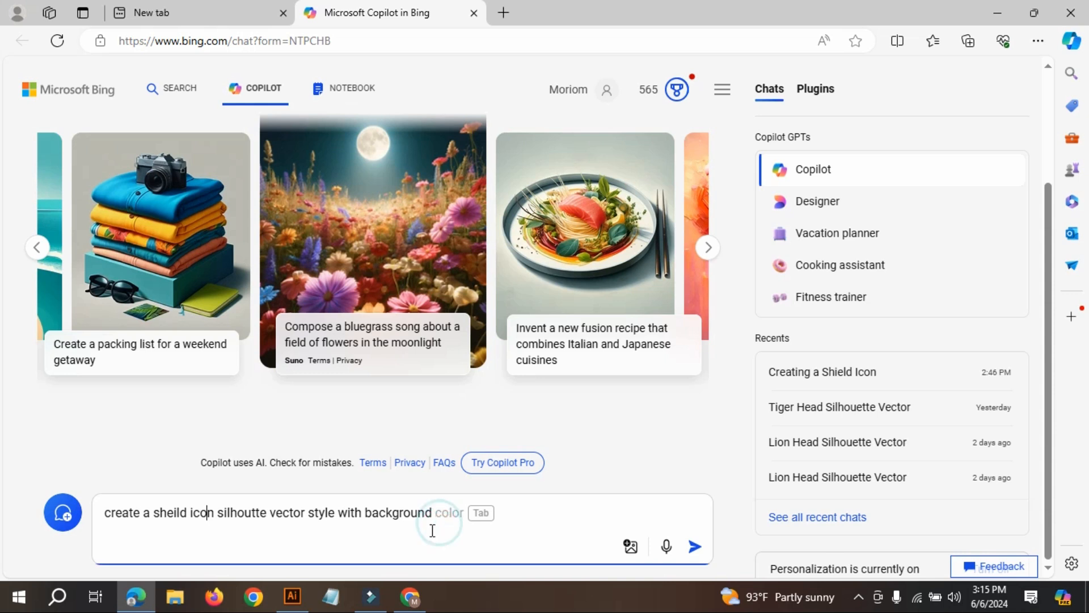
# Submit the shield icon prompt to Copilot and review the generated images.
pyautogui.click(443, 510)
pyautogui.click(695, 547)
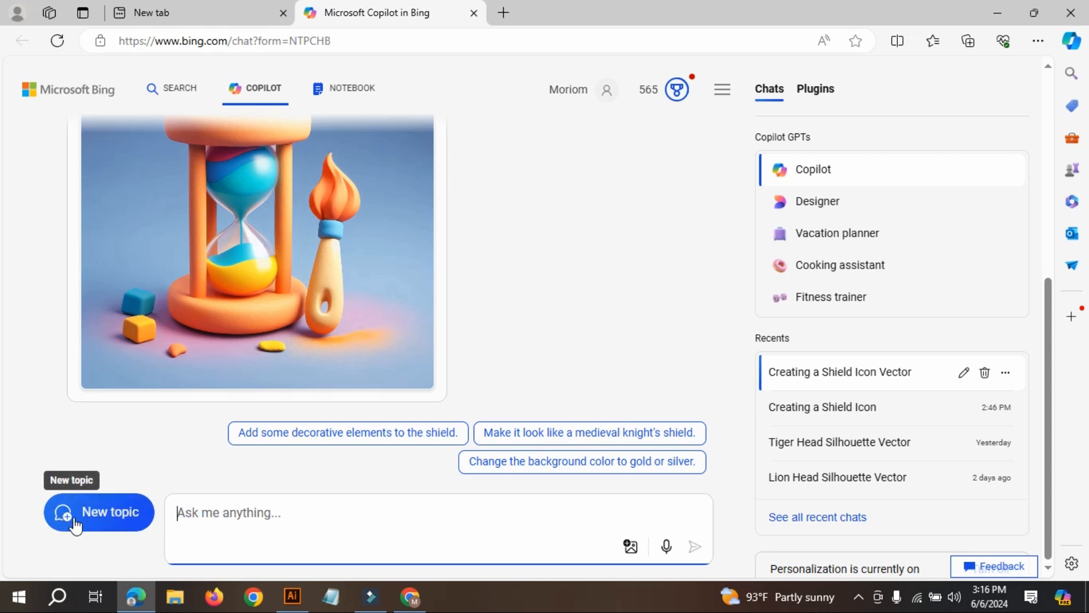
pyautogui.click(257, 513)
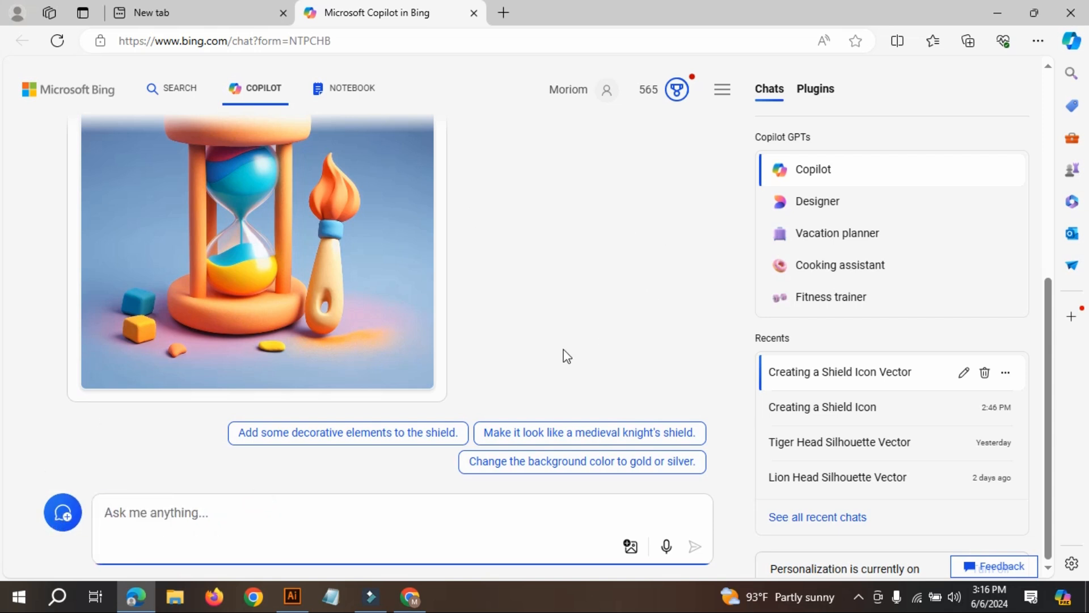
pyautogui.scroll(2, 571, 356)
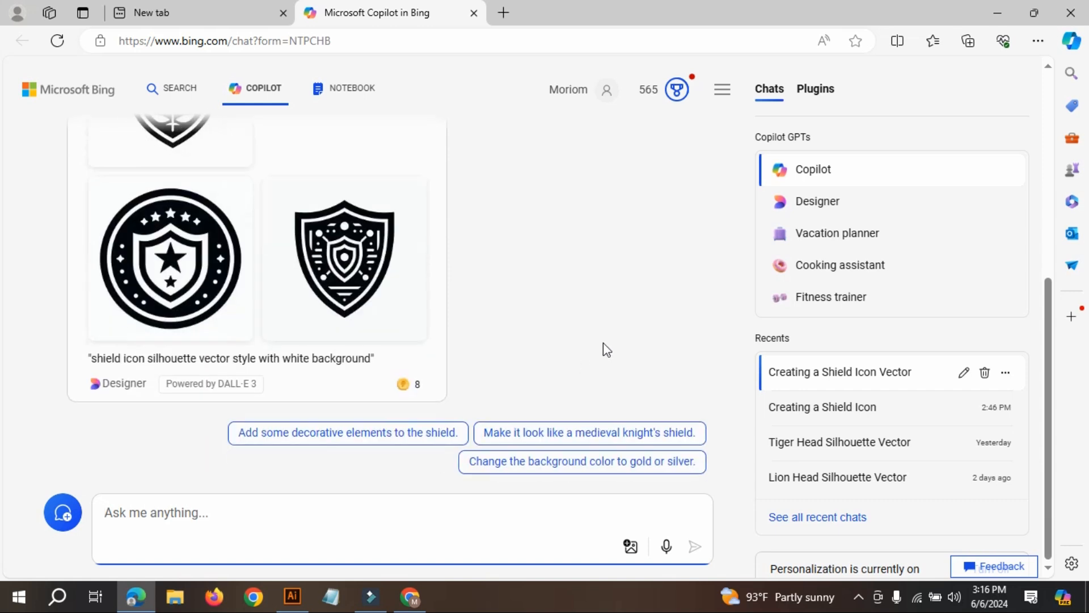
# Examine the four generated shield icon silhouettes and their caption in the Copilot reply.
pyautogui.scroll(1, 599, 342)
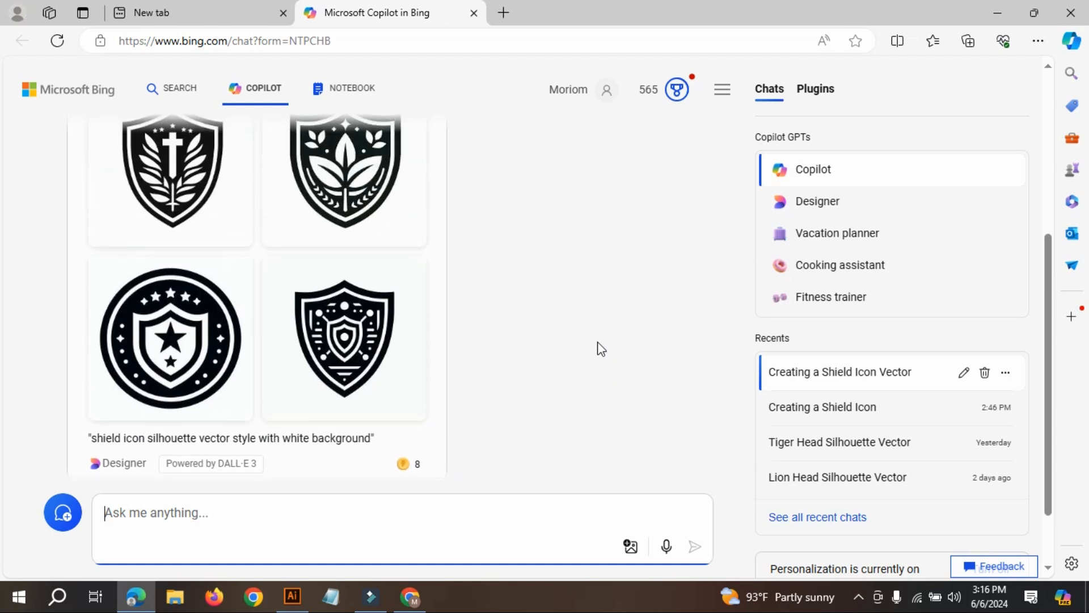
pyautogui.scroll(1, 597, 342)
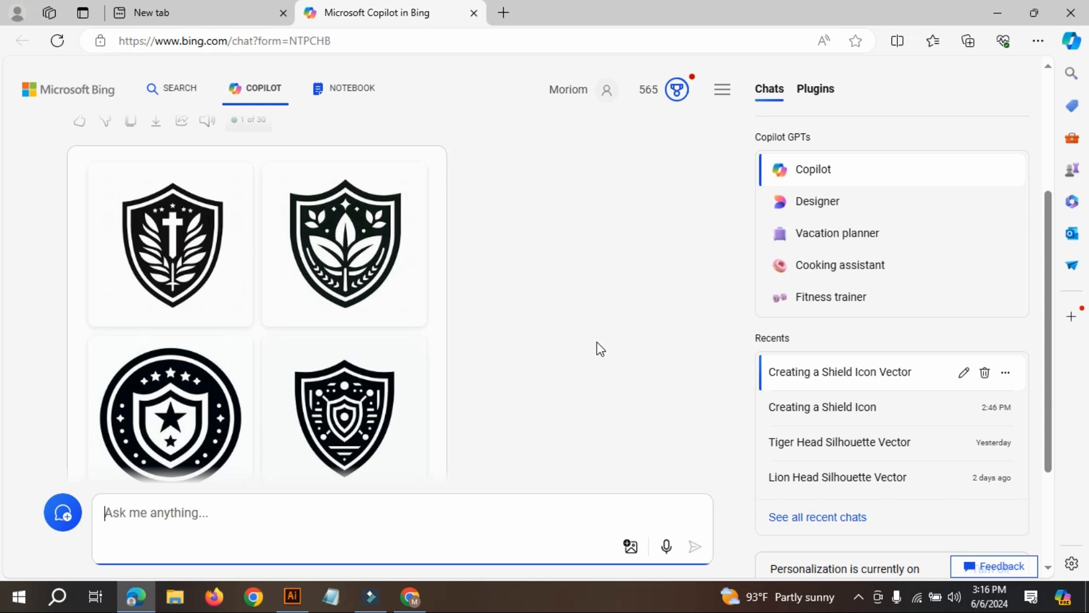
pyautogui.scroll(-2, 597, 342)
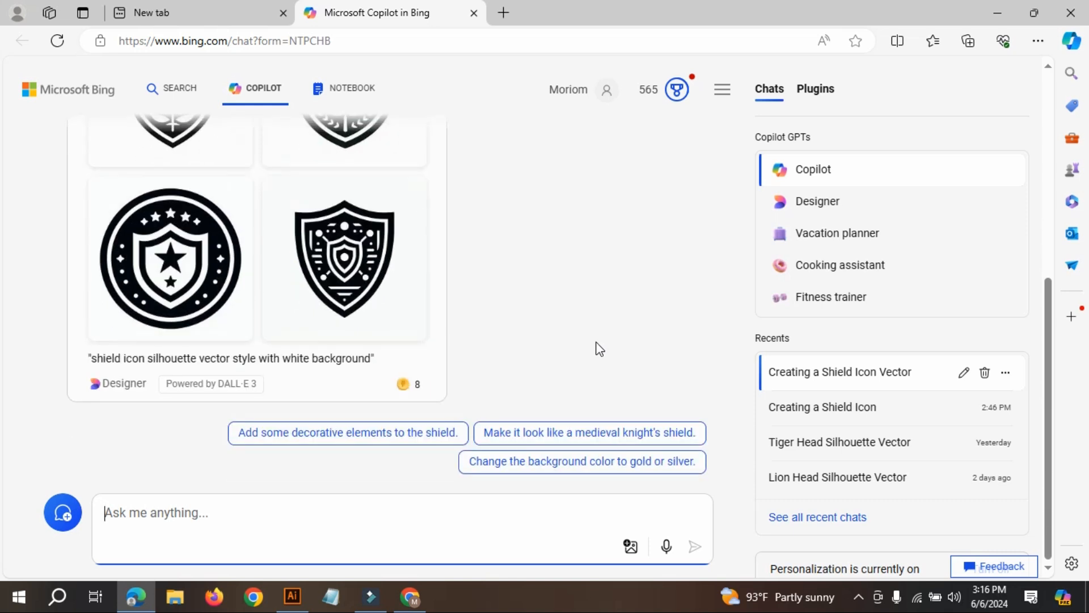
pyautogui.scroll(1, 594, 345)
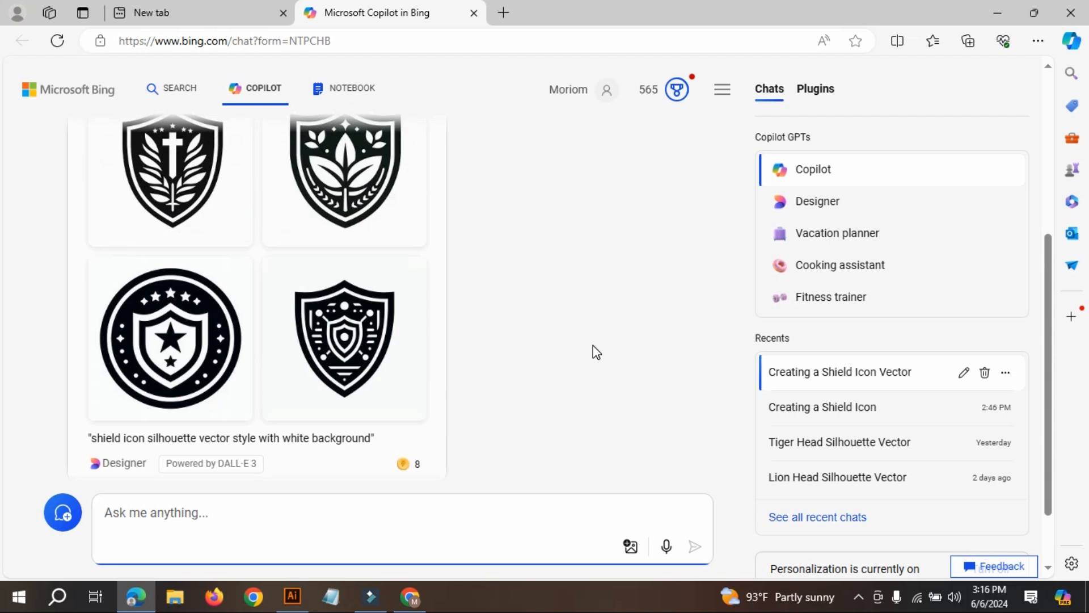
pyautogui.scroll(1, 593, 346)
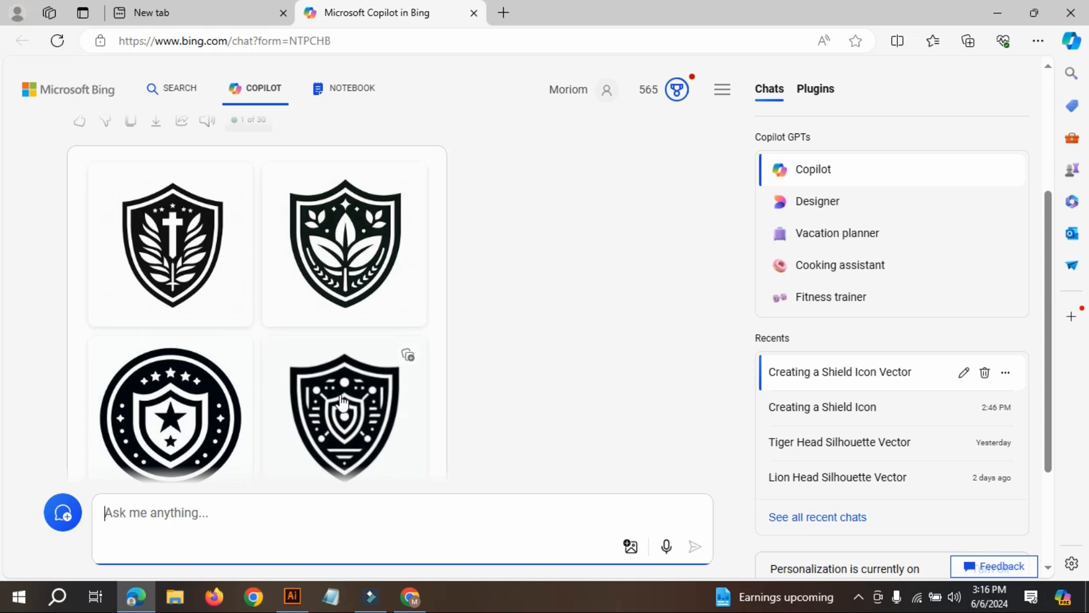
pyautogui.scroll(-3, 537, 377)
pyautogui.scroll(2, 477, 382)
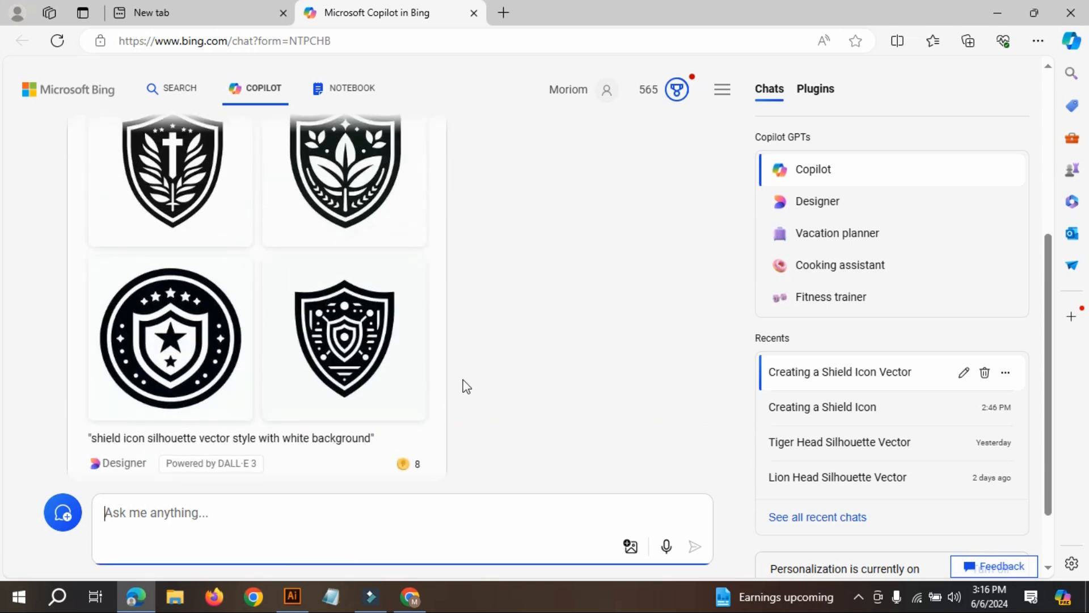
pyautogui.scroll(2, 357, 405)
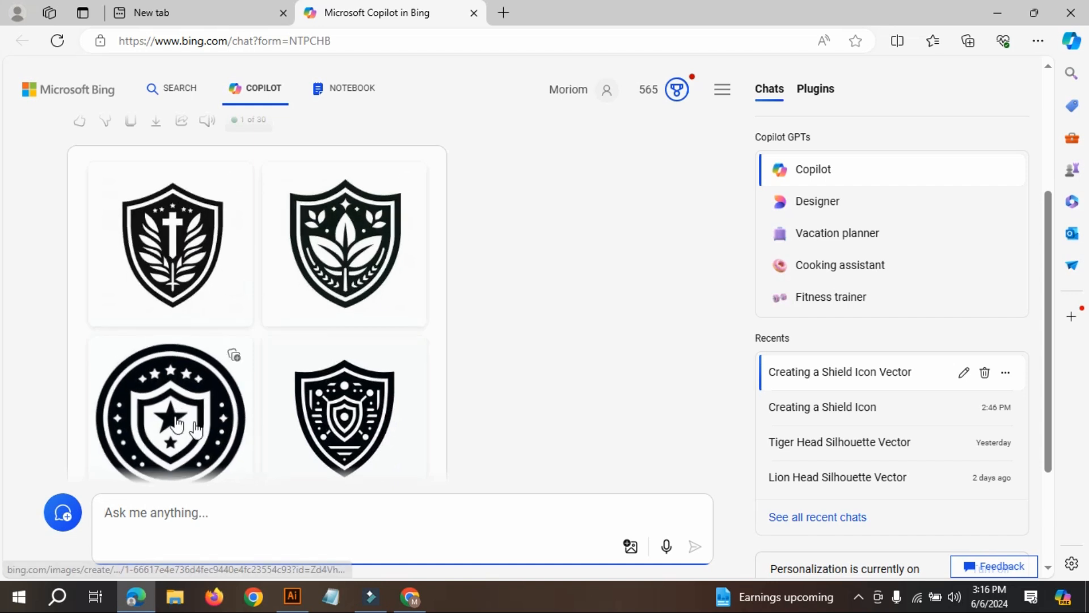
pyautogui.scroll(1, 267, 402)
pyautogui.scroll(-3, 447, 353)
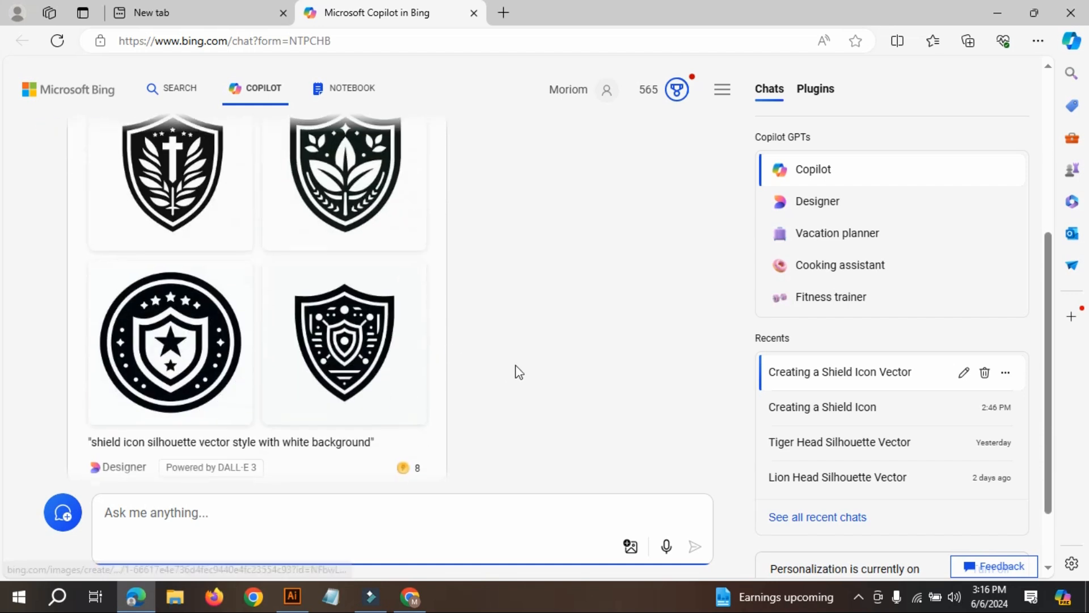
# Copy the submitted shield icon prompt from the start of the chat.
pyautogui.scroll(5, 361, 393)
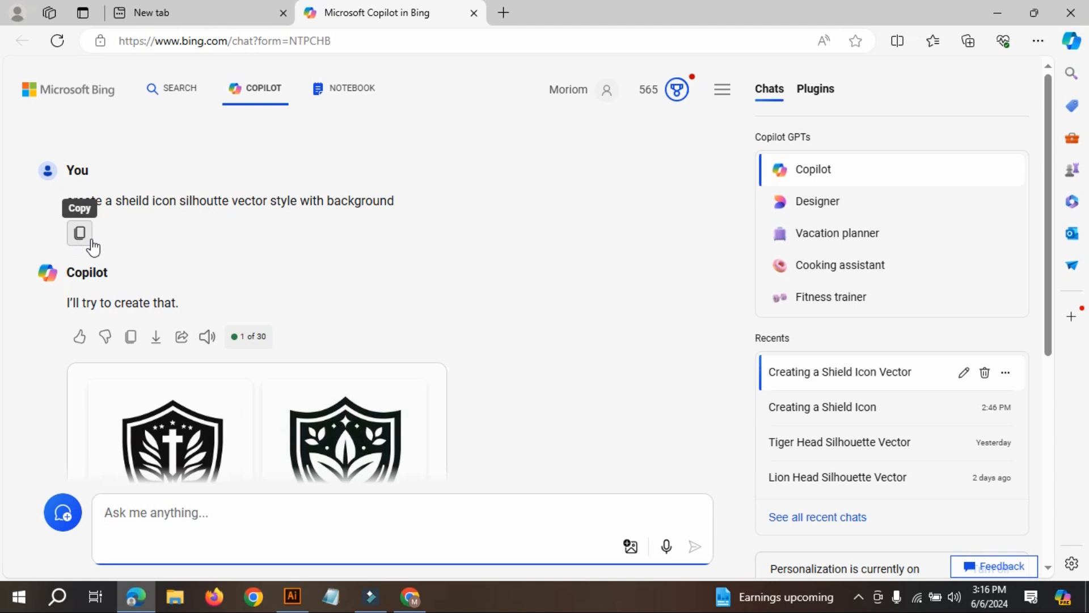
pyautogui.click(81, 235)
pyautogui.scroll(-3, 506, 311)
pyautogui.scroll(-2, 512, 322)
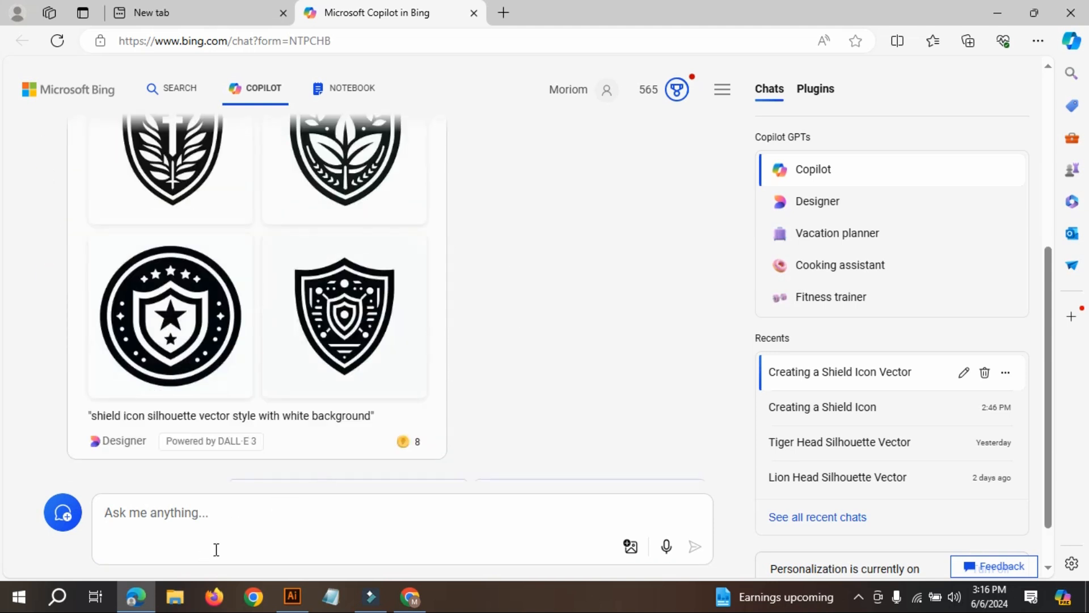
pyautogui.scroll(4, 304, 312)
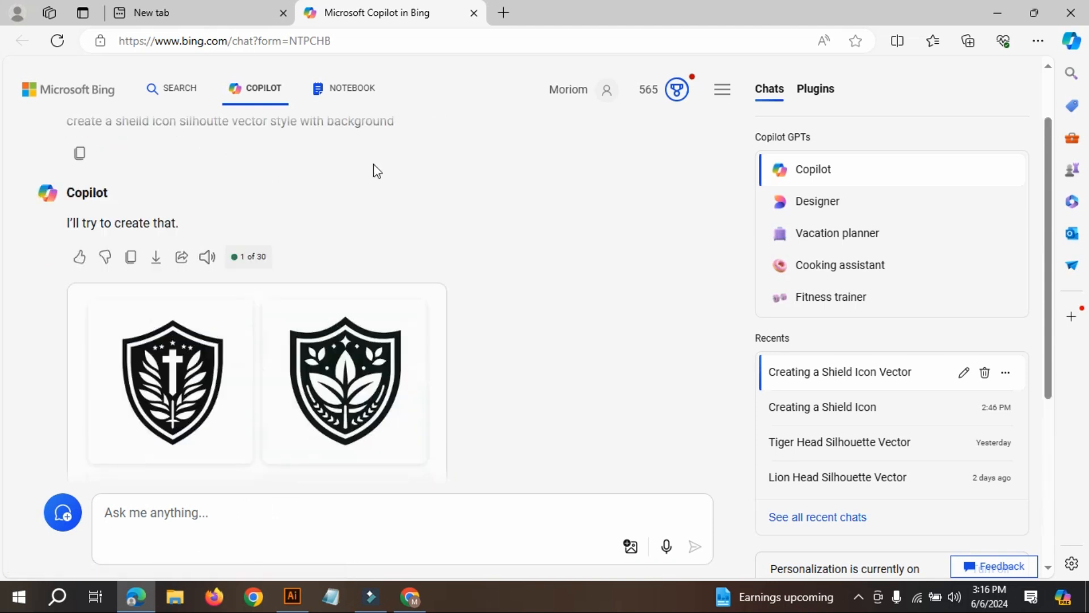
pyautogui.scroll(1, 352, 197)
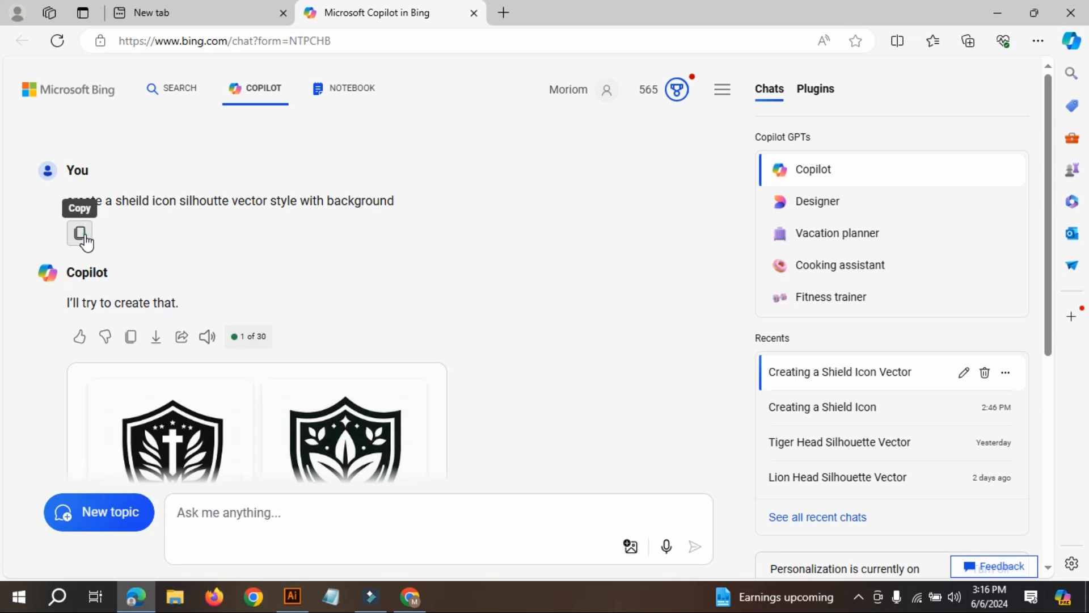
# Paste the copied shield icon prompt into the message box unchanged and submit it for another set of images.
pyautogui.scroll(-5, 242, 514)
pyautogui.click(239, 514)
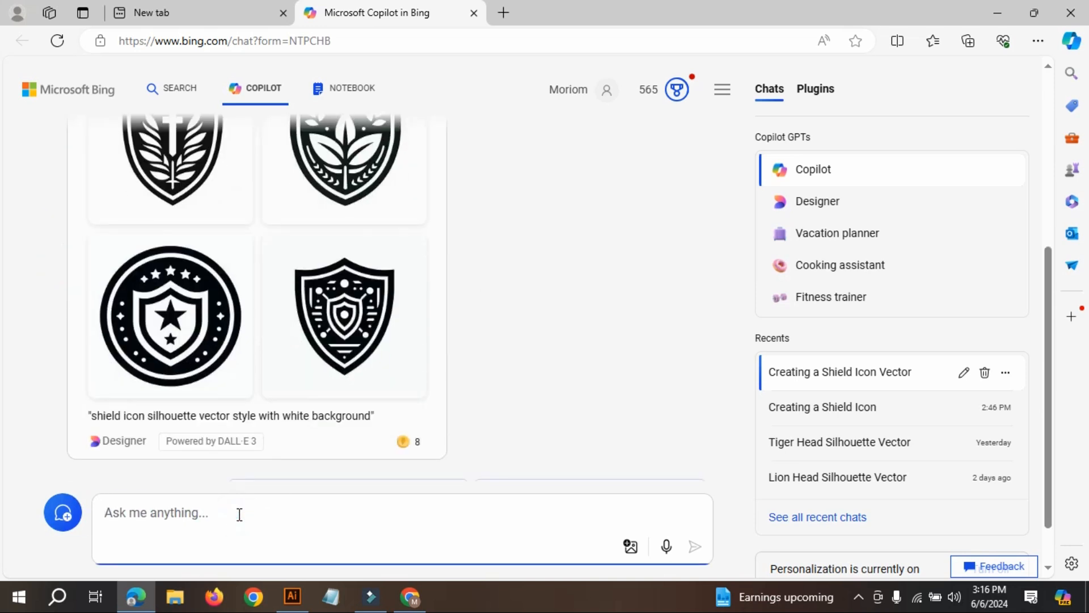
pyautogui.hotkey('ctrl', 'v')
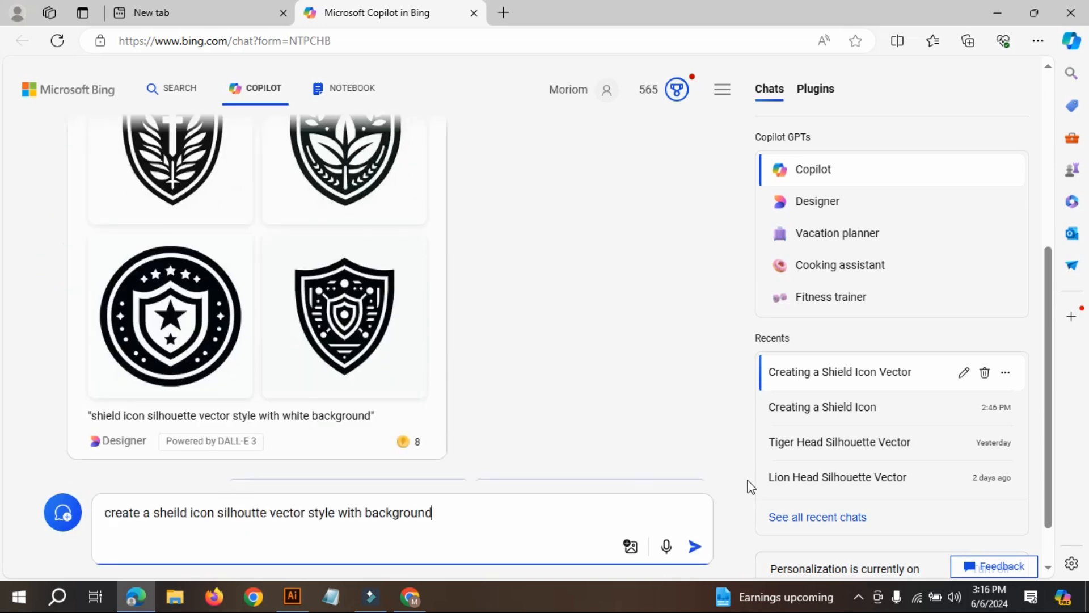
pyautogui.click(695, 547)
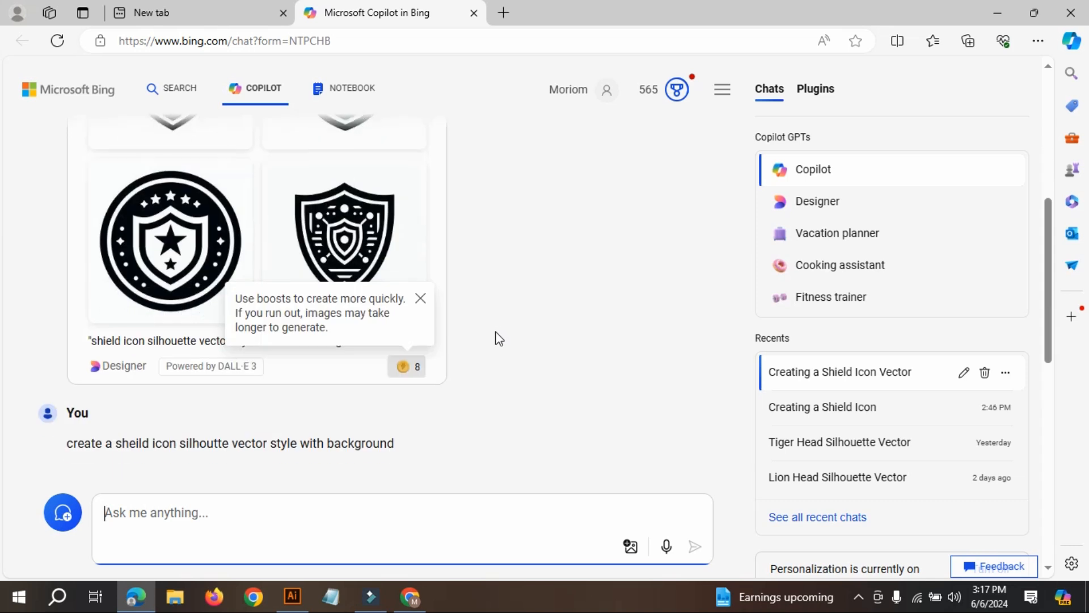
# Dismiss the boosts tip and compare the new shield images with the first set.
pyautogui.click(420, 299)
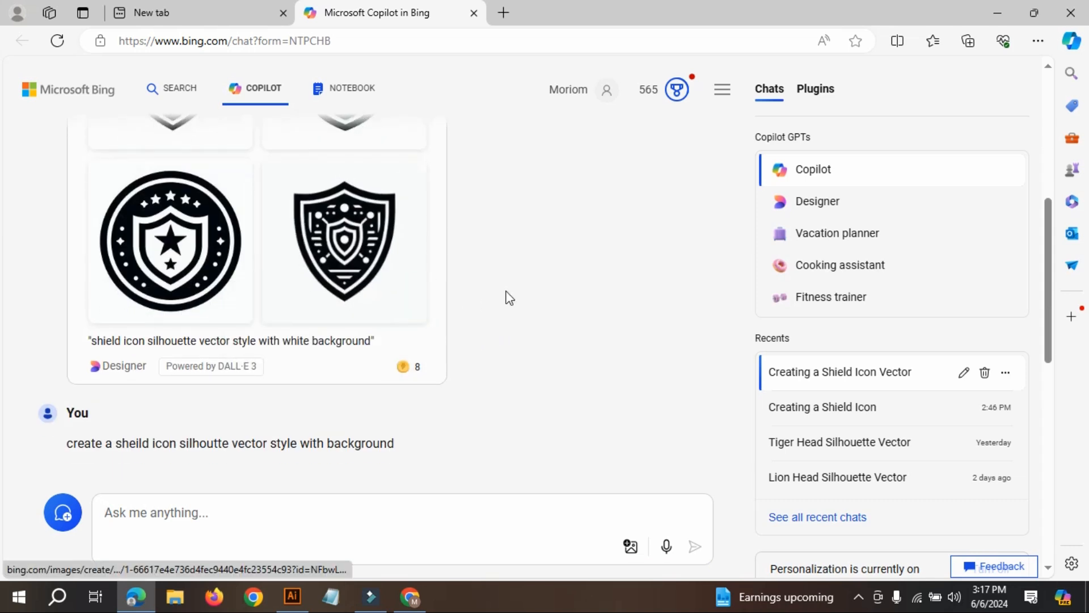
pyautogui.scroll(3, 418, 291)
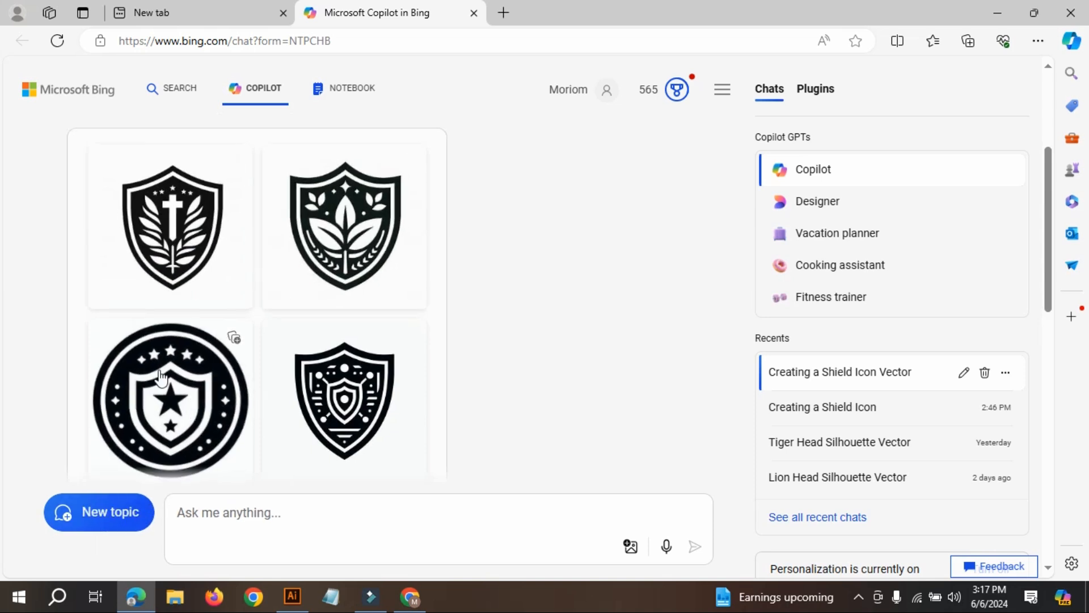
pyautogui.scroll(-3, 465, 388)
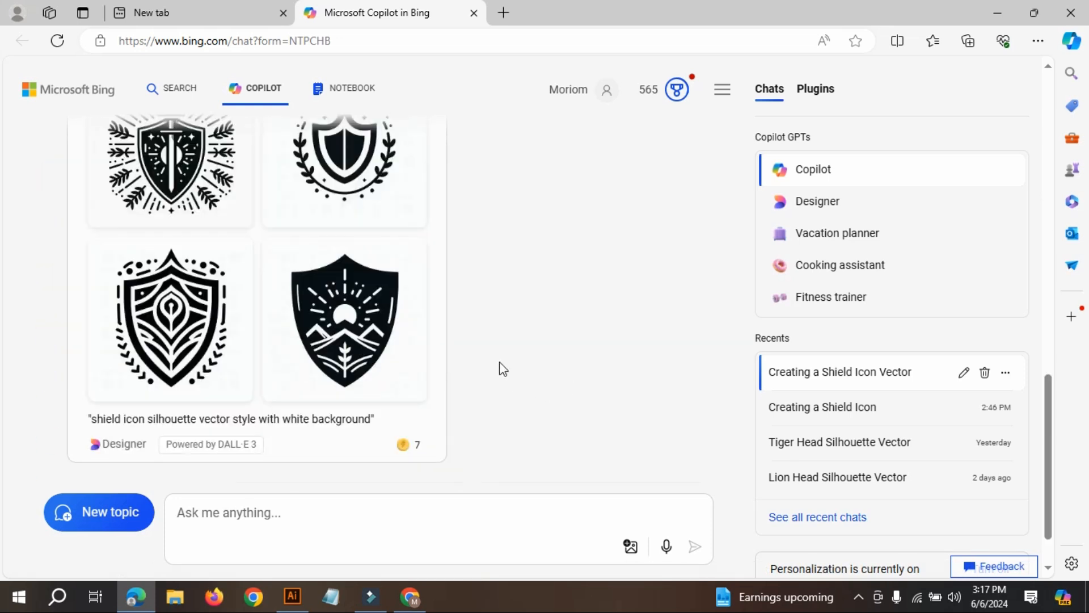
pyautogui.scroll(1, 503, 368)
pyautogui.scroll(6, 501, 369)
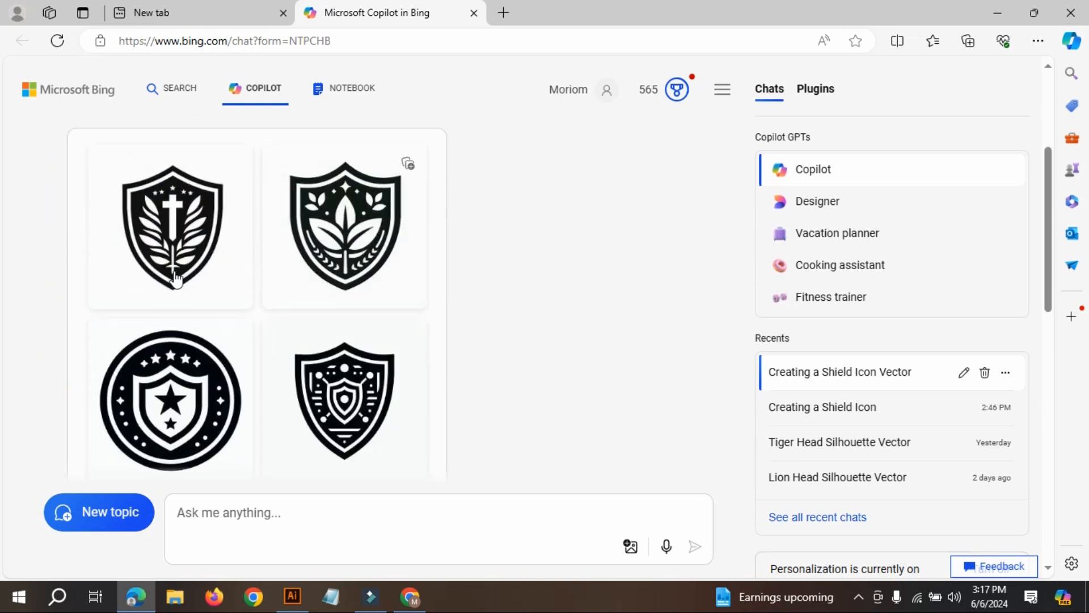
# Paste the copied prompt again, replace "sheild" with "cute bee", and submit it to Copilot.
pyautogui.scroll(-8, 503, 386)
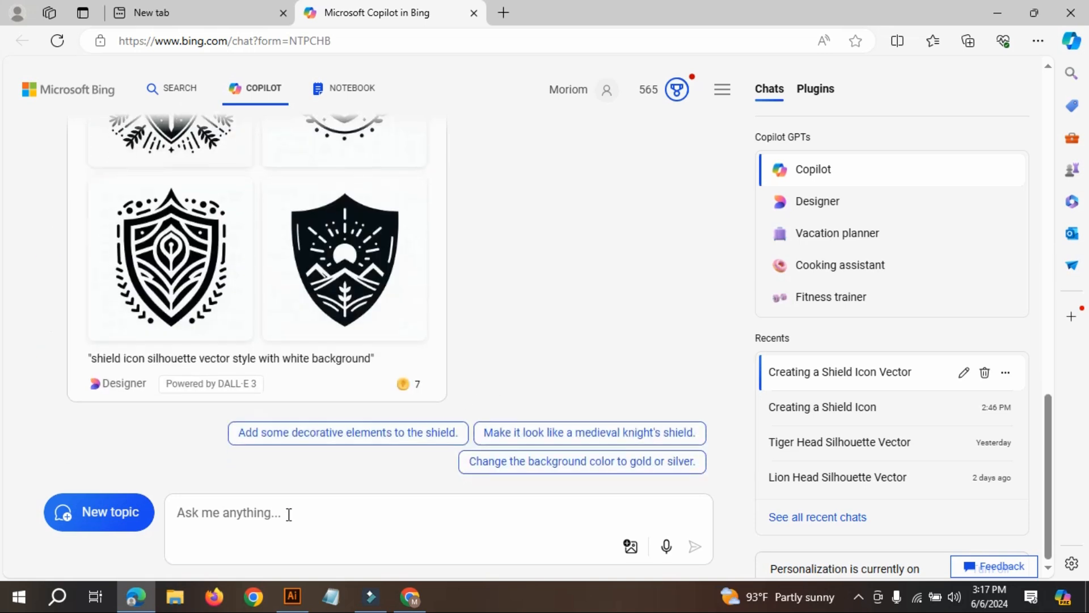
pyautogui.click(288, 514)
pyautogui.hotkey('ctrl', 'v')
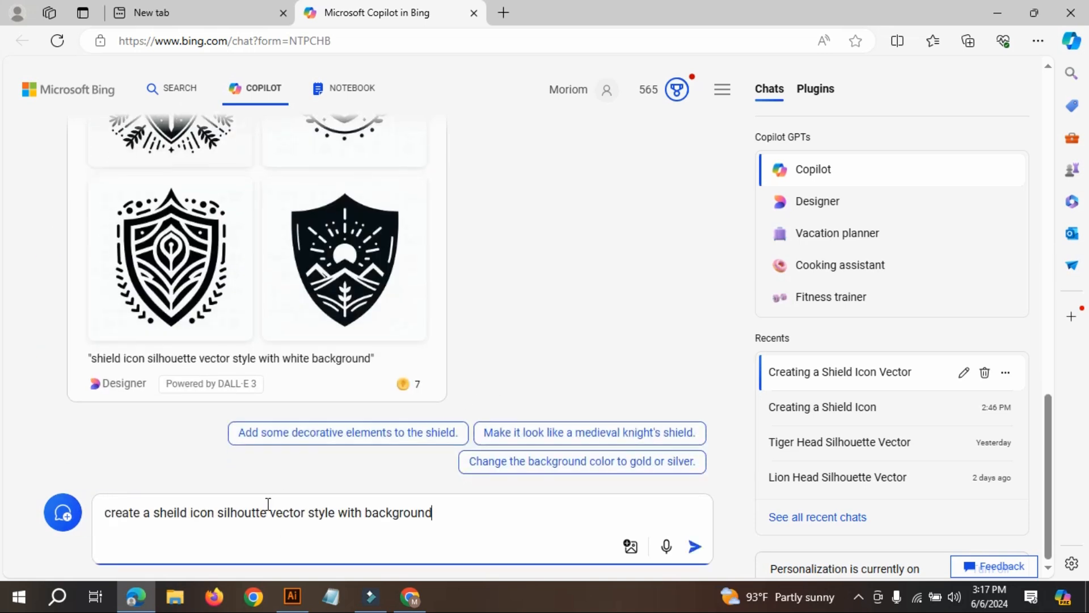
pyautogui.doubleClick(156, 511)
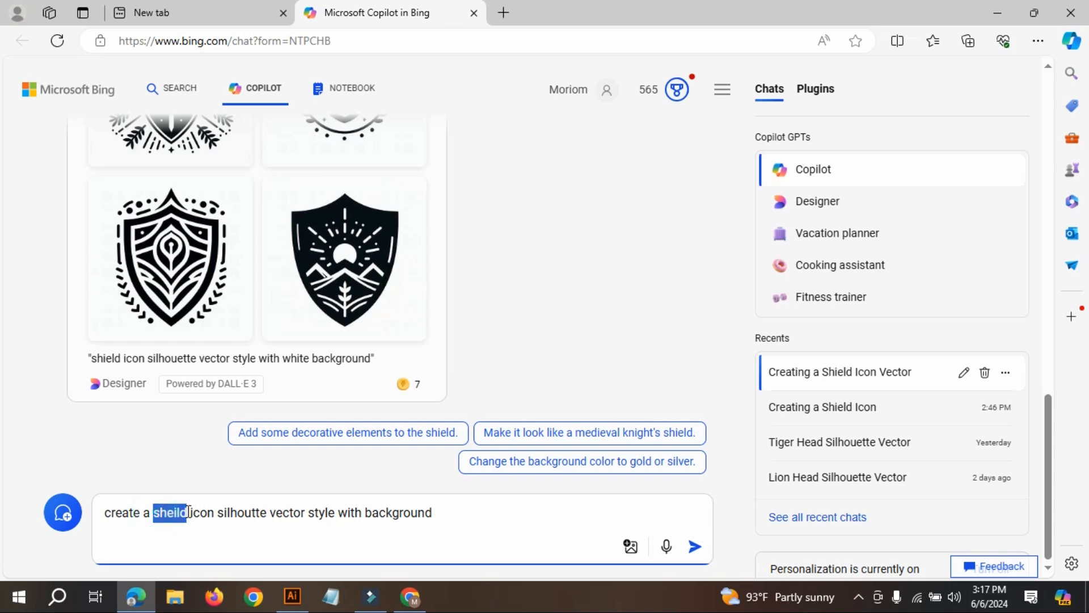
pyautogui.write('cutee')
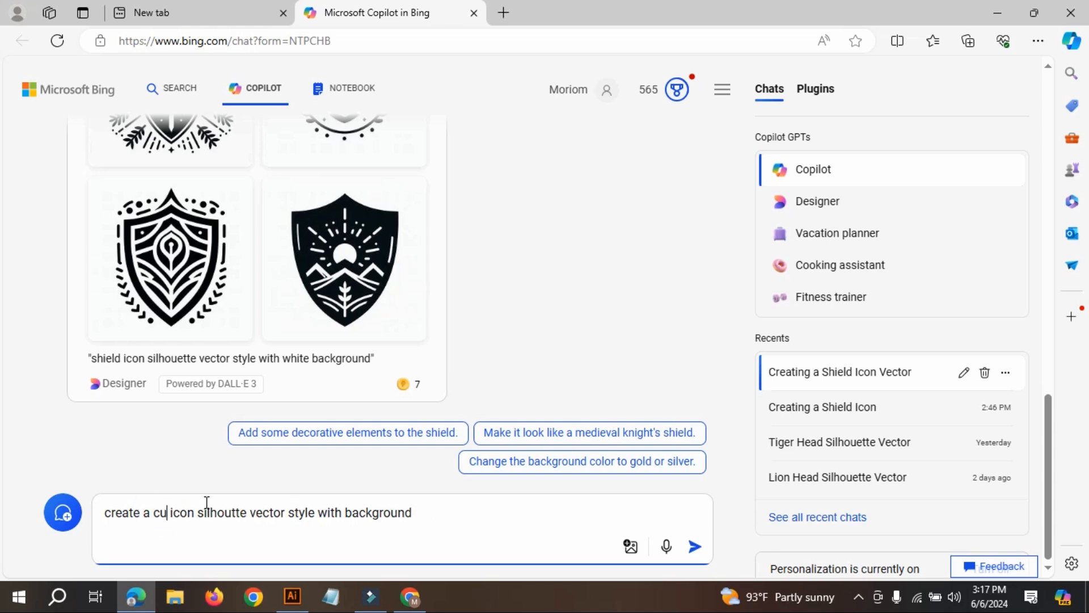
pyautogui.press('BackSpace')
pyautogui.press('BackSpace')
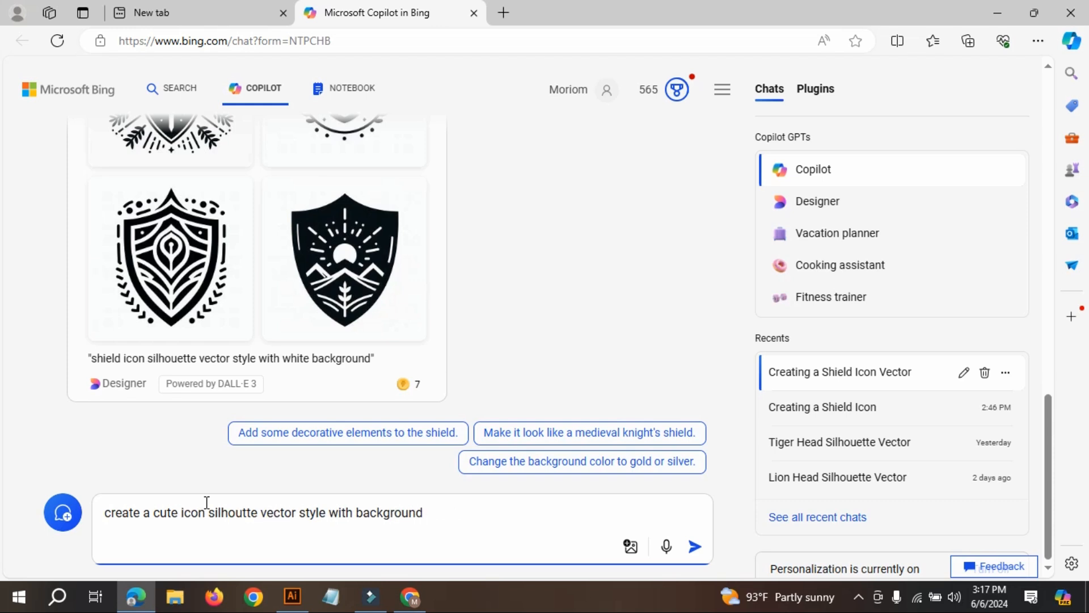
pyautogui.write('bee')
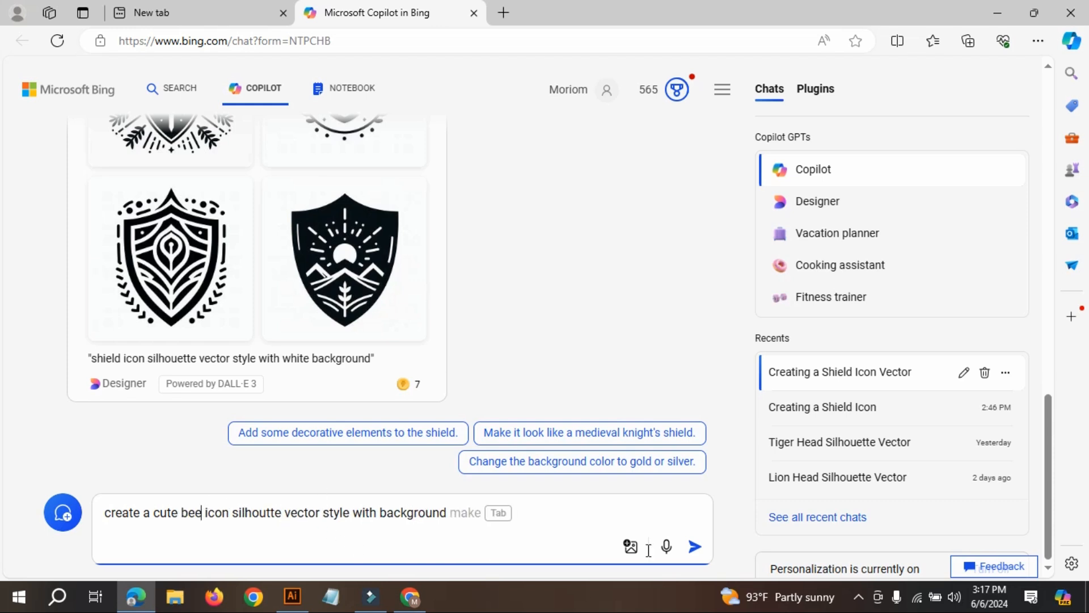
pyautogui.click(697, 546)
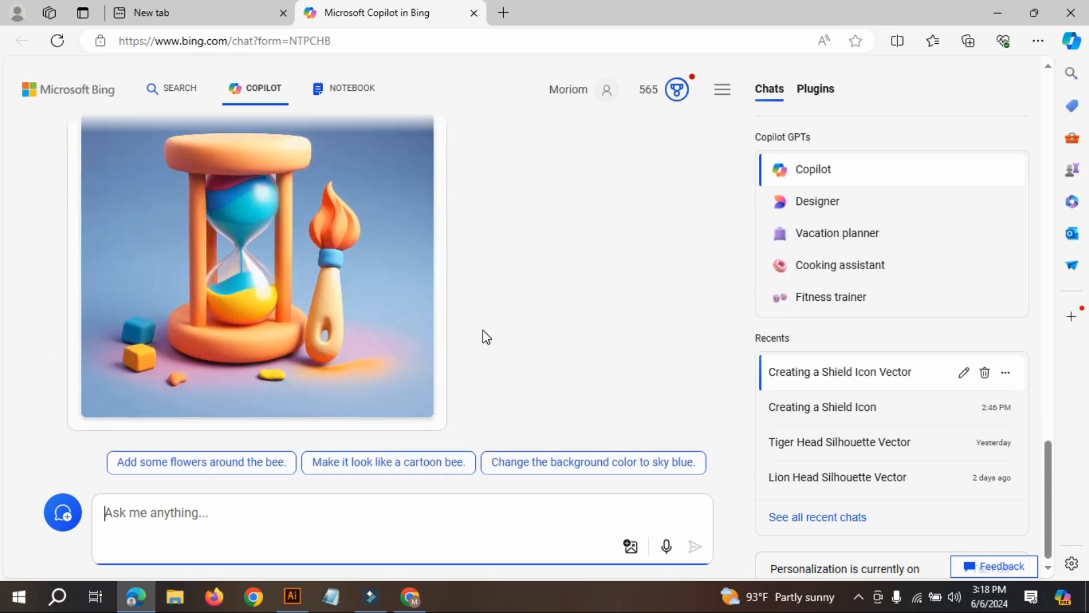
# Examine the generated cute bee icon silhouettes and compare them with the earlier shield images and the submitted prompt.
pyautogui.scroll(-1, 482, 330)
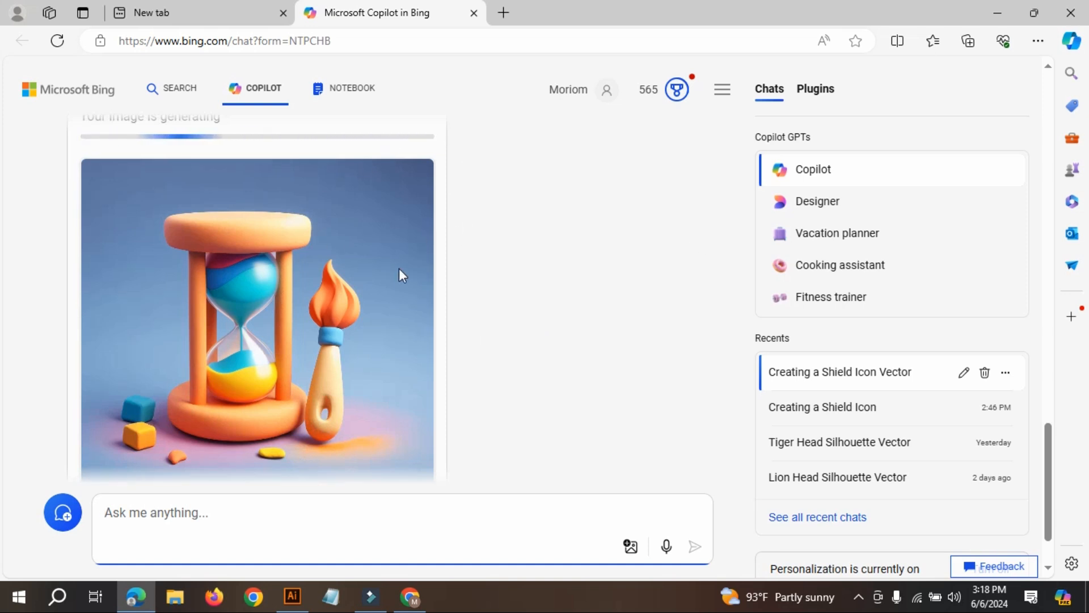
pyautogui.scroll(1, 398, 263)
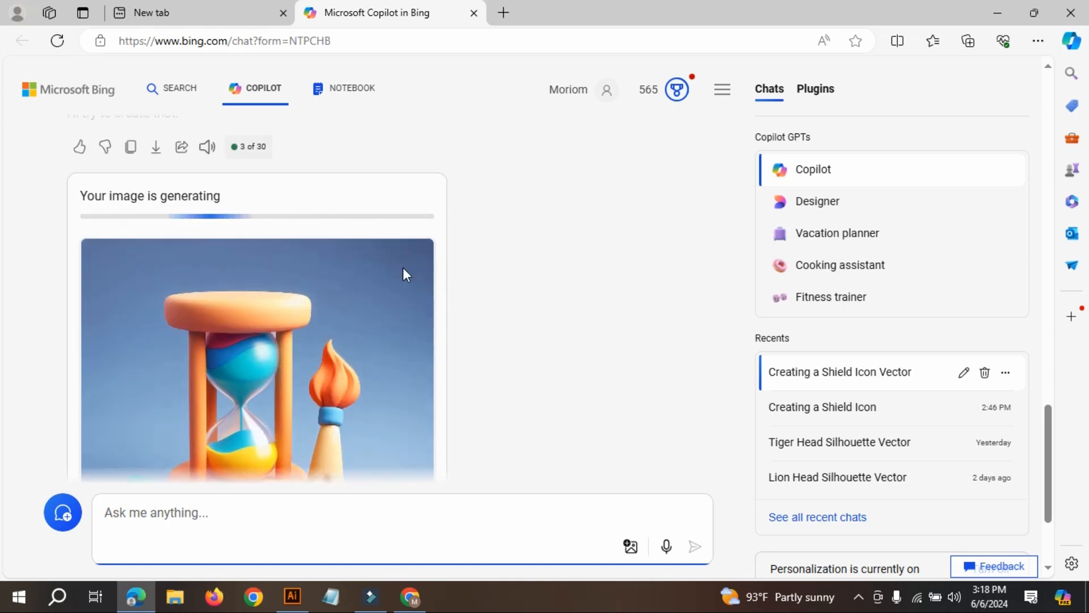
pyautogui.scroll(-1, 551, 336)
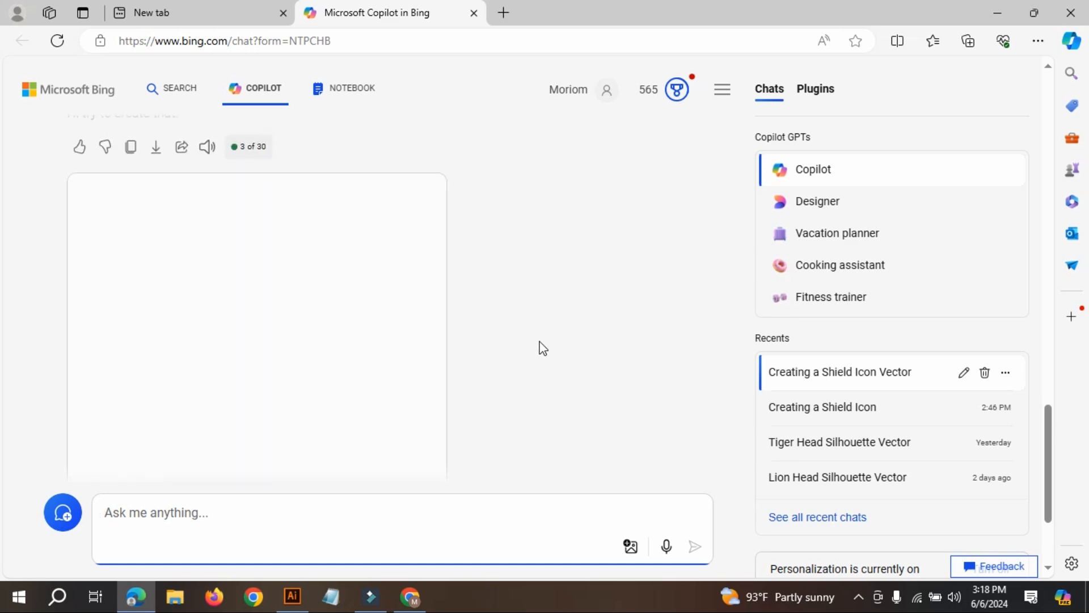
pyautogui.scroll(-1, 542, 346)
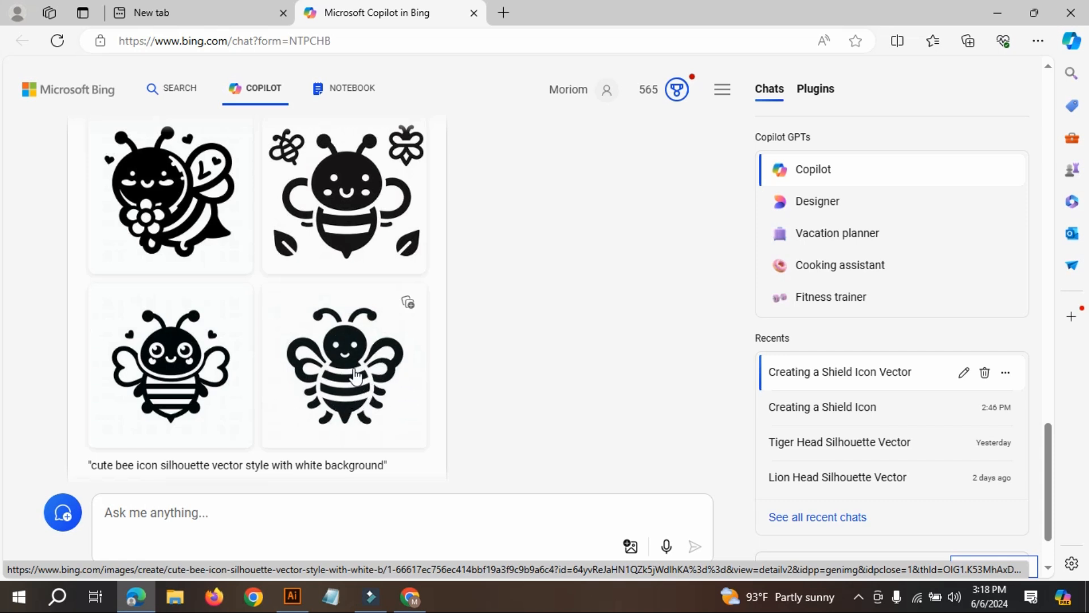
pyautogui.scroll(3, 210, 250)
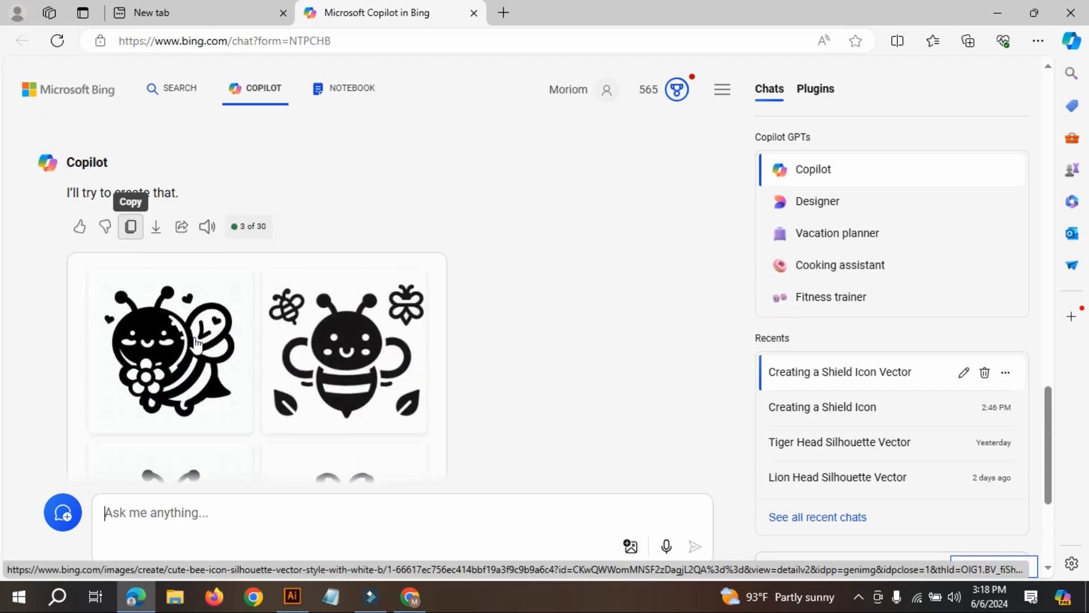
pyautogui.scroll(7, 364, 346)
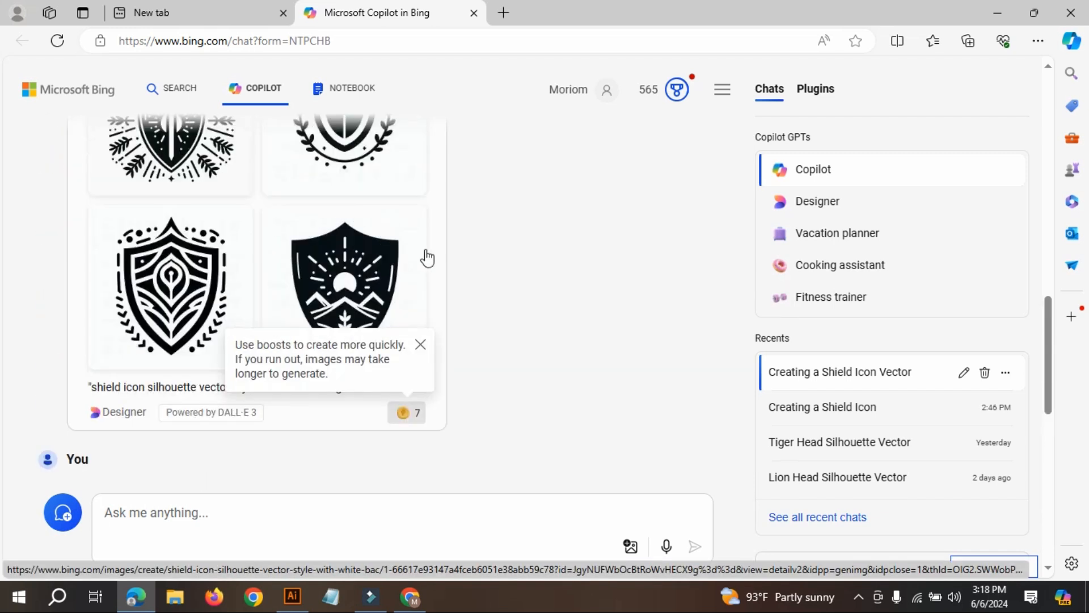
pyautogui.scroll(4, 426, 255)
pyautogui.scroll(-14, 473, 276)
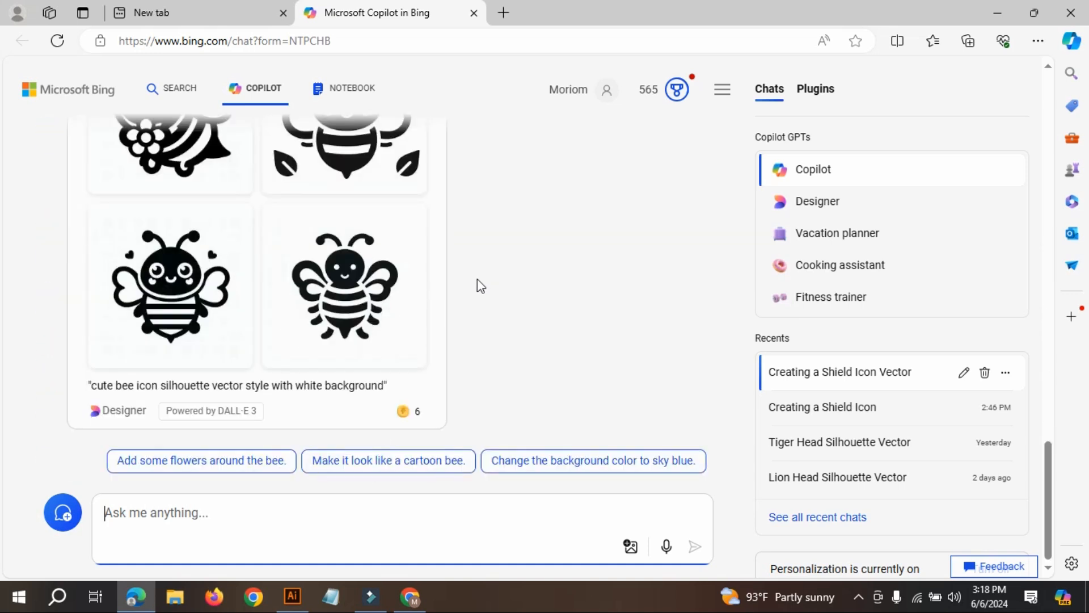
pyautogui.scroll(4, 296, 332)
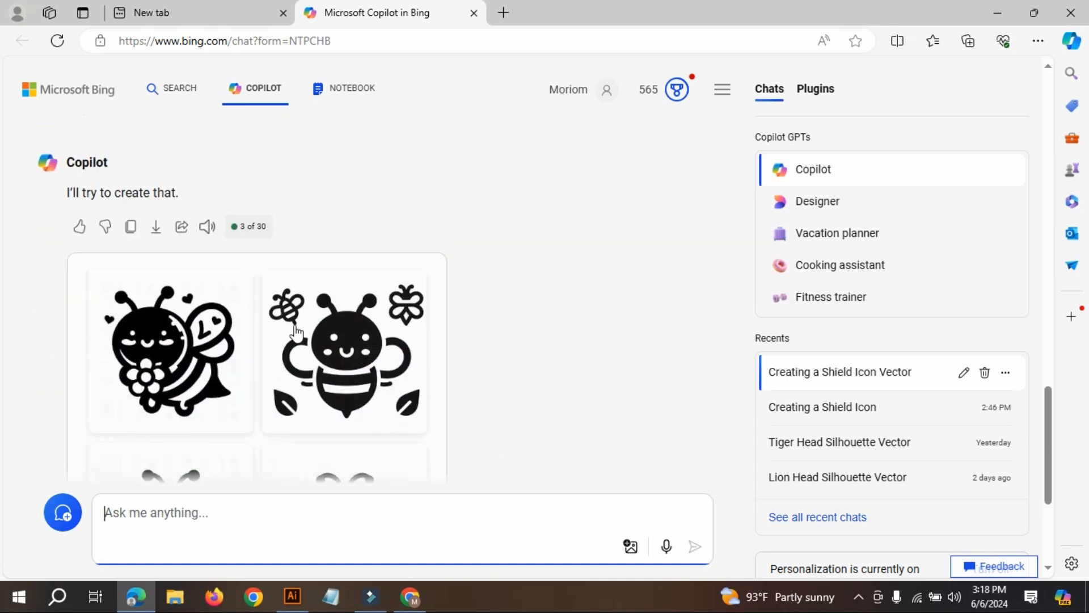
pyautogui.scroll(3, 202, 203)
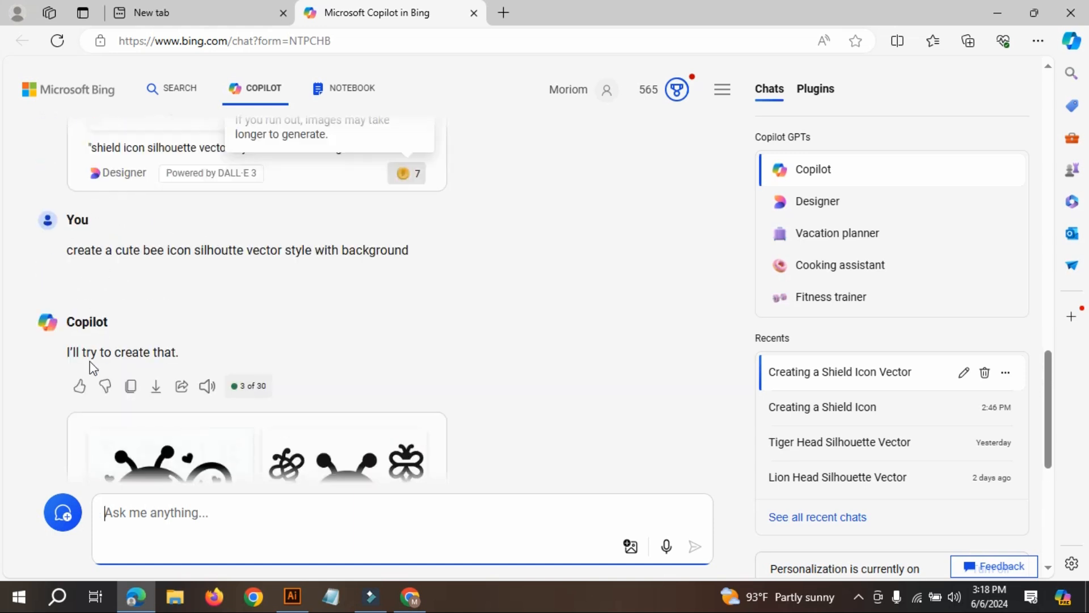
# Copy the cute bee prompt into a new message, remove "silhoutte", and submit "create a cute bee icon vector style with background".
pyautogui.click(83, 284)
pyautogui.scroll(-7, 471, 352)
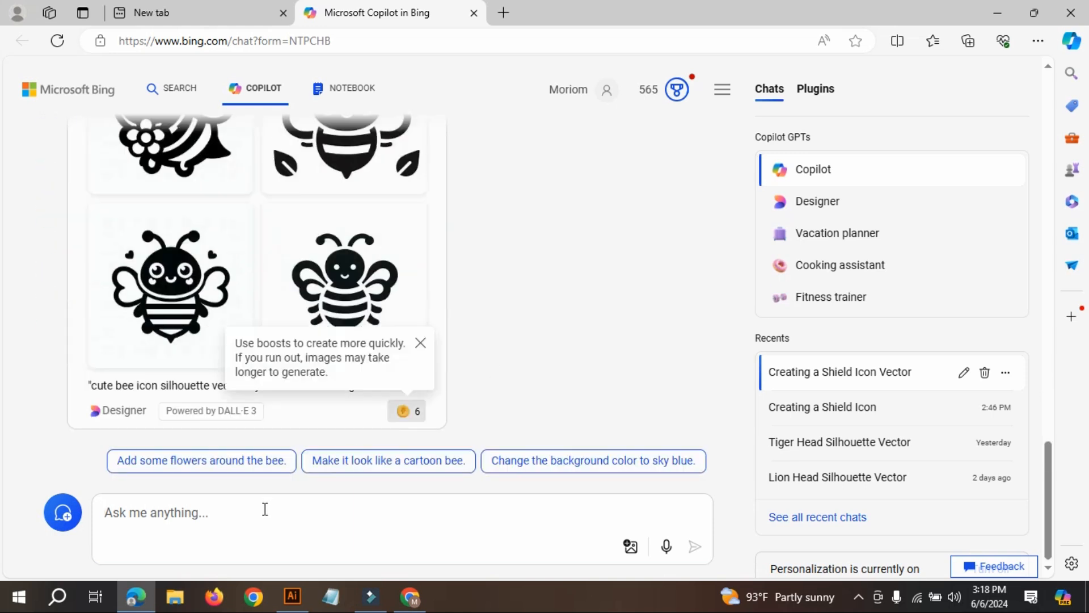
pyautogui.click(250, 514)
pyautogui.hotkey('ctrl', 'v')
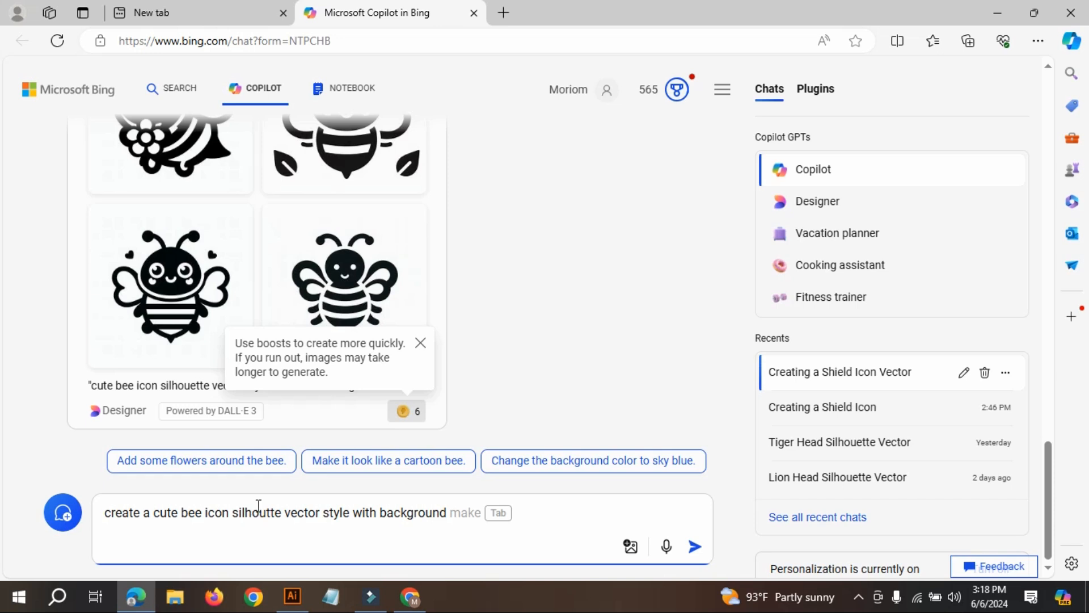
pyautogui.moveTo(284, 513); pyautogui.dragTo(242, 505)
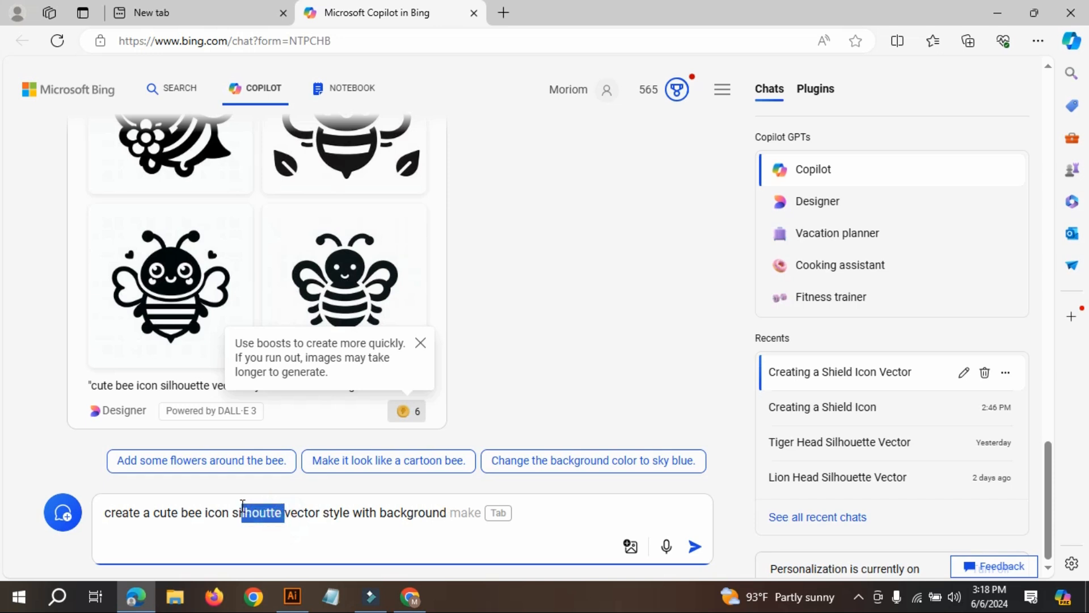
pyautogui.press('BackSpace')
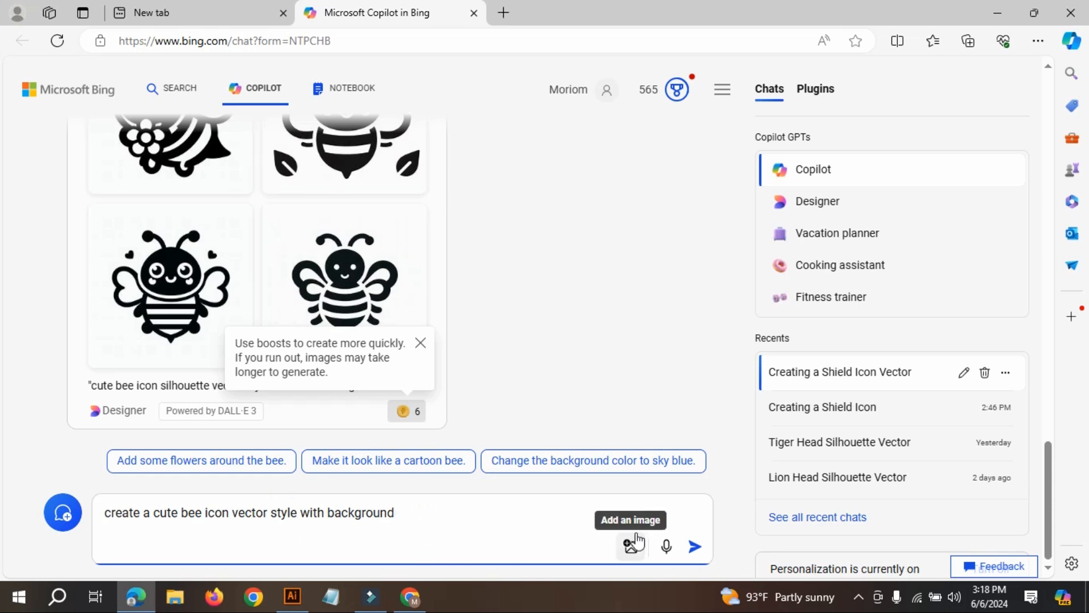
pyautogui.click(696, 548)
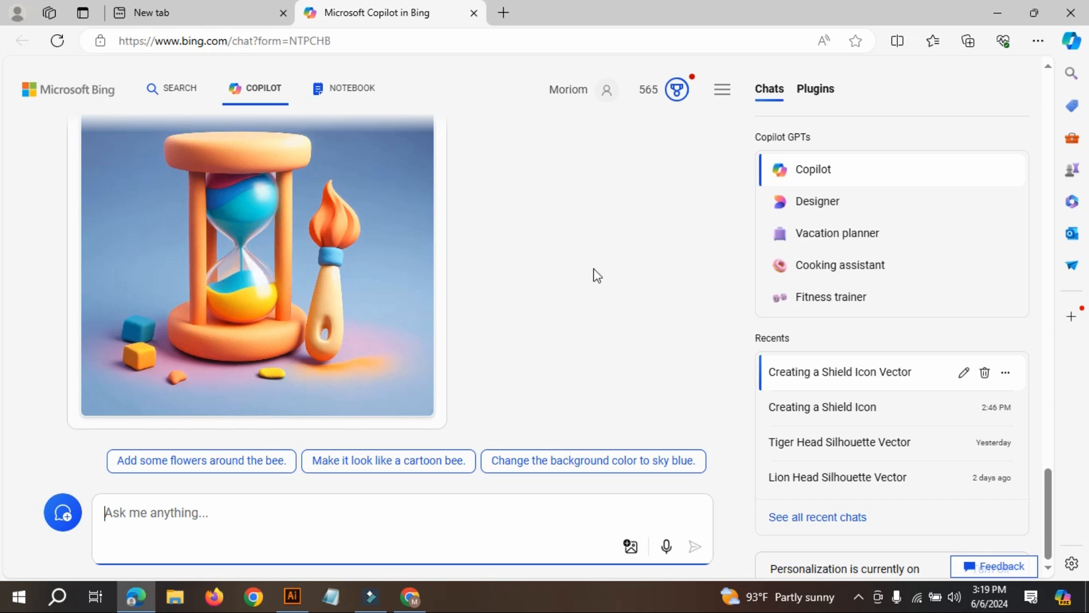
# Review the earlier shield and bee silhouette images with their prompts, and check the generation progress of the new bee request.
pyautogui.scroll(2, 571, 274)
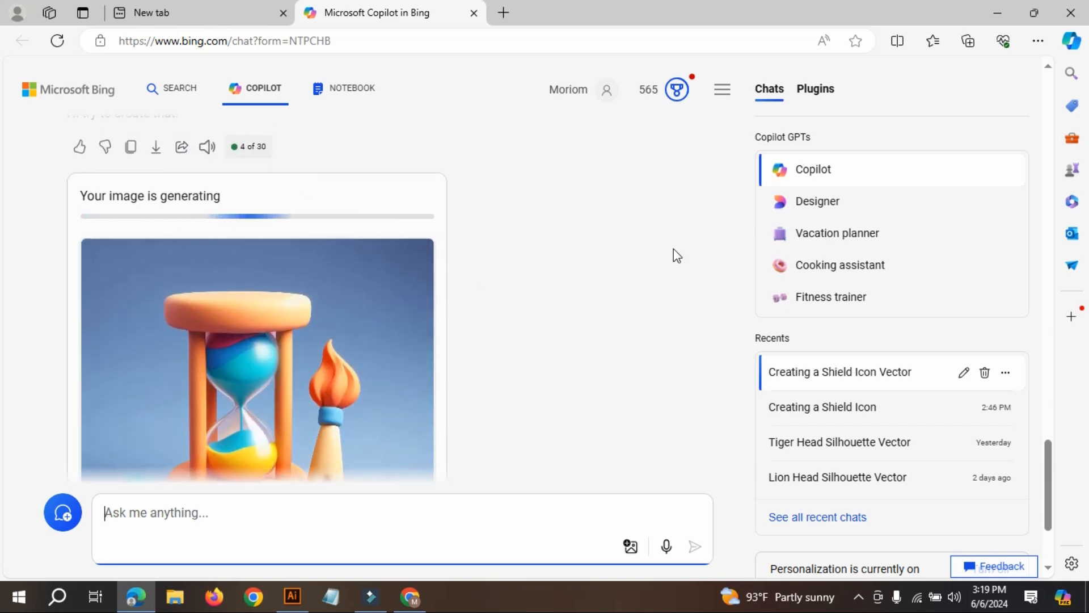
pyautogui.scroll(10, 673, 256)
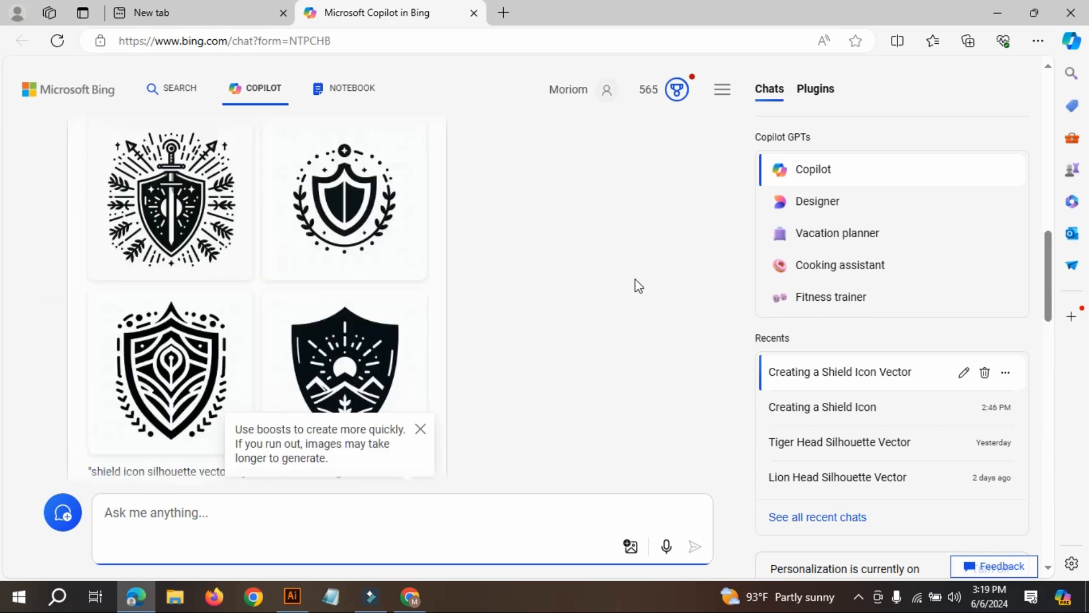
pyautogui.scroll(10, 636, 284)
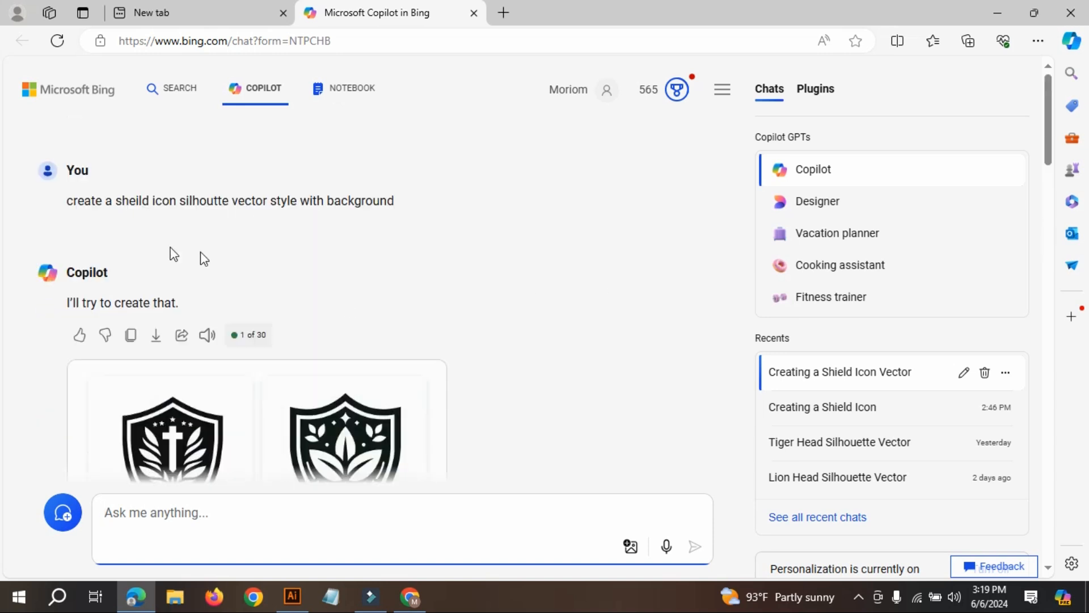
pyautogui.scroll(-10, 582, 344)
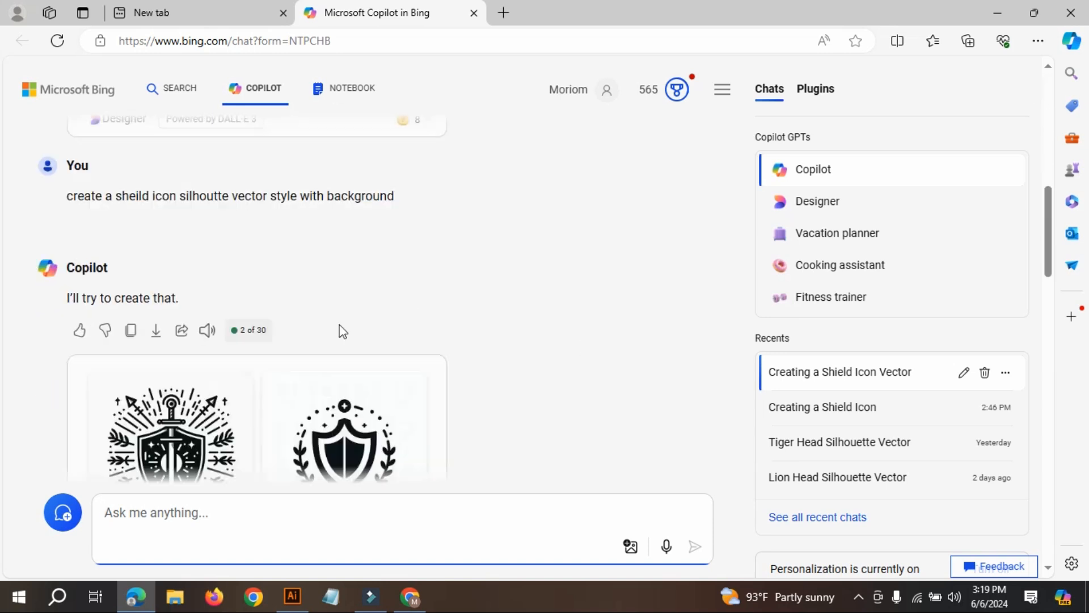
pyautogui.scroll(-10, 344, 332)
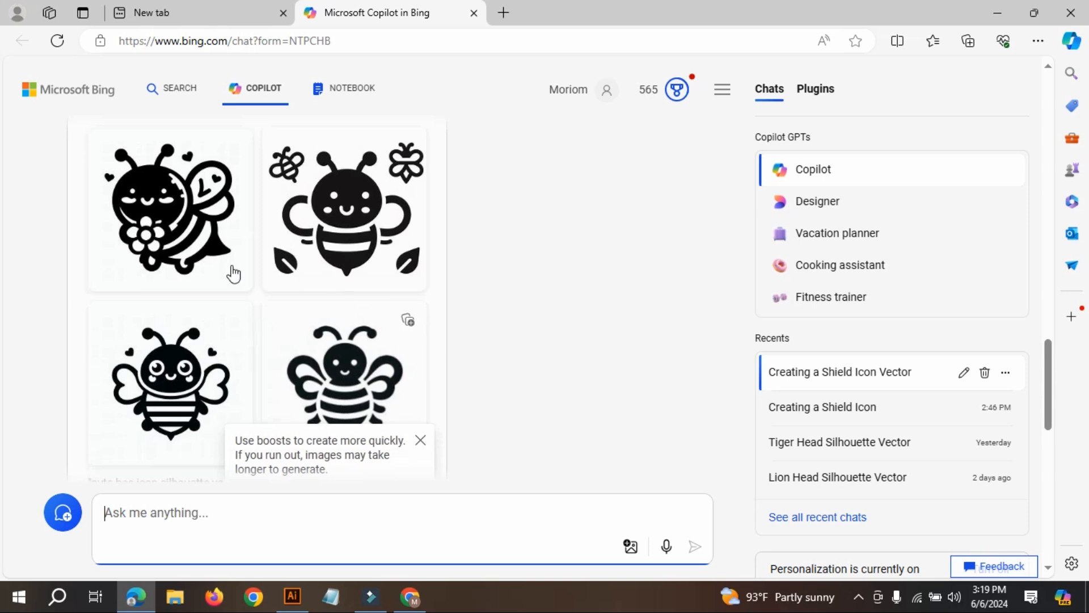
pyautogui.scroll(-5, 227, 379)
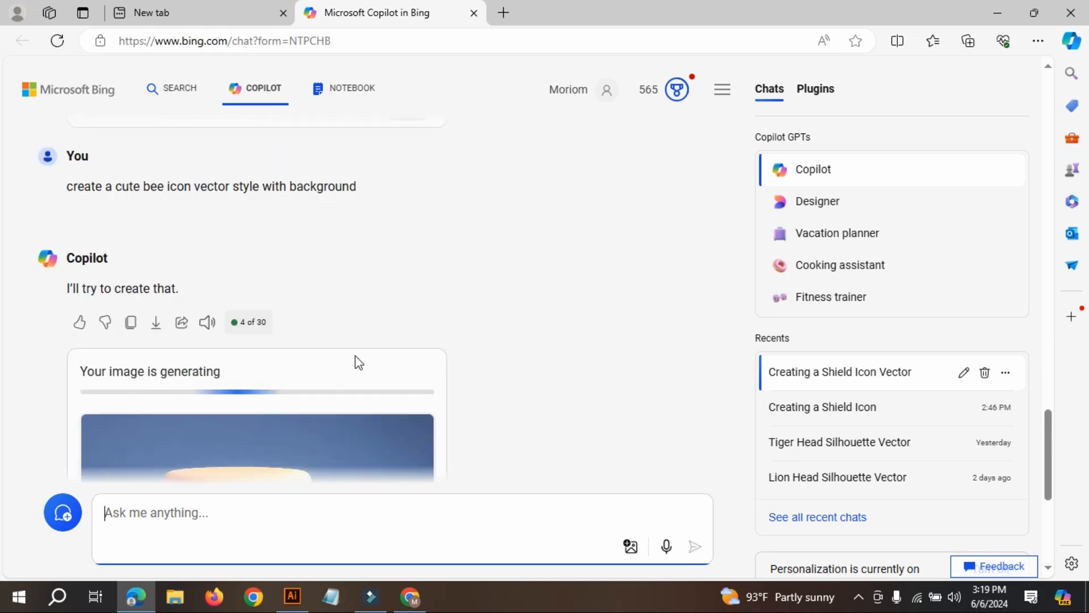
pyautogui.scroll(-1, 539, 350)
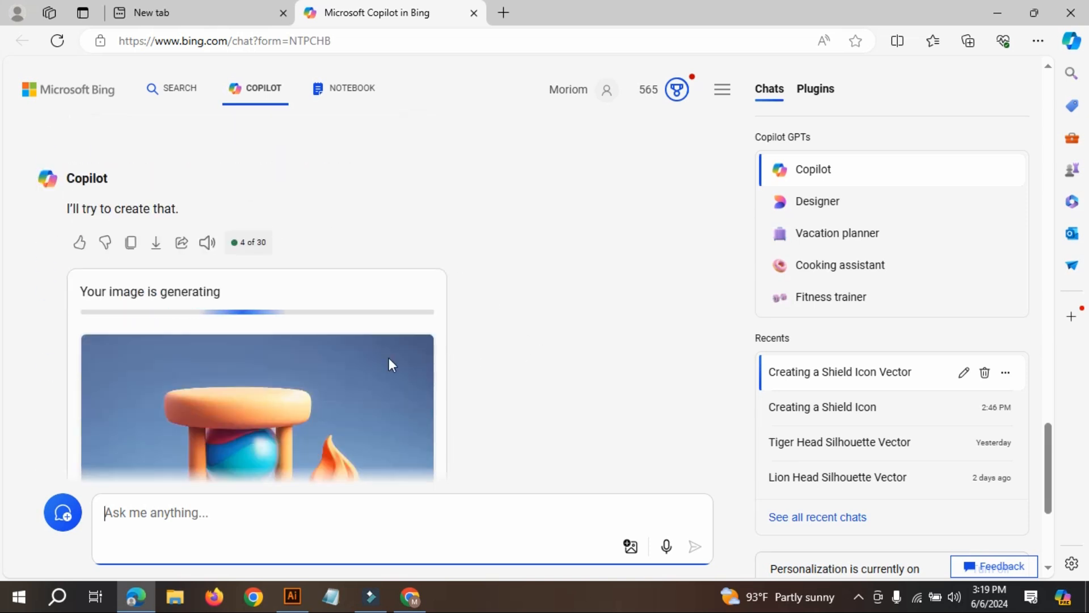
pyautogui.scroll(-2, 528, 368)
pyautogui.scroll(1, 206, 192)
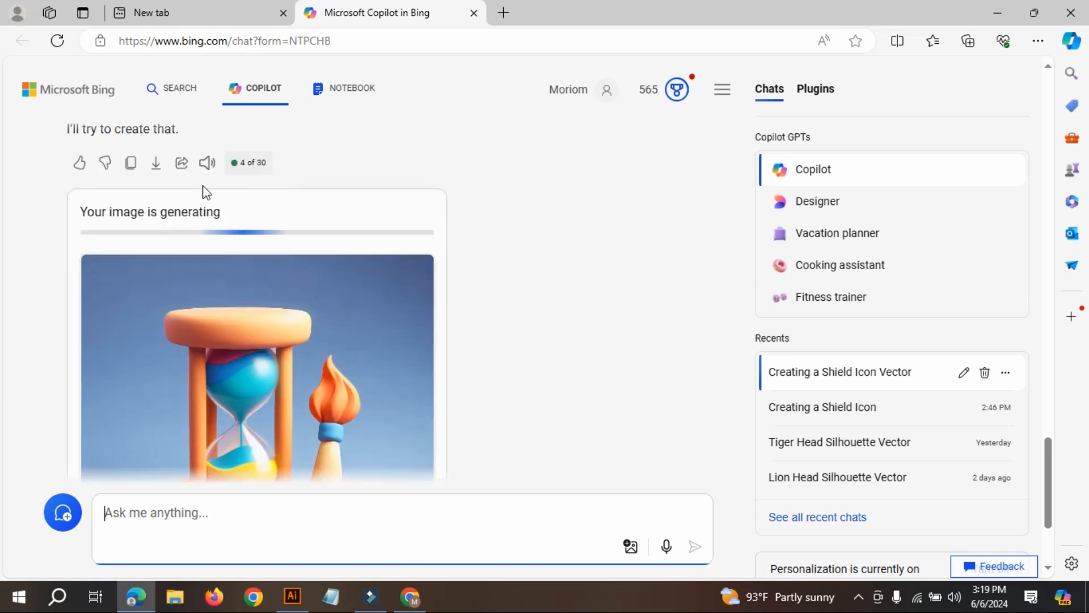
pyautogui.scroll(-1, 624, 341)
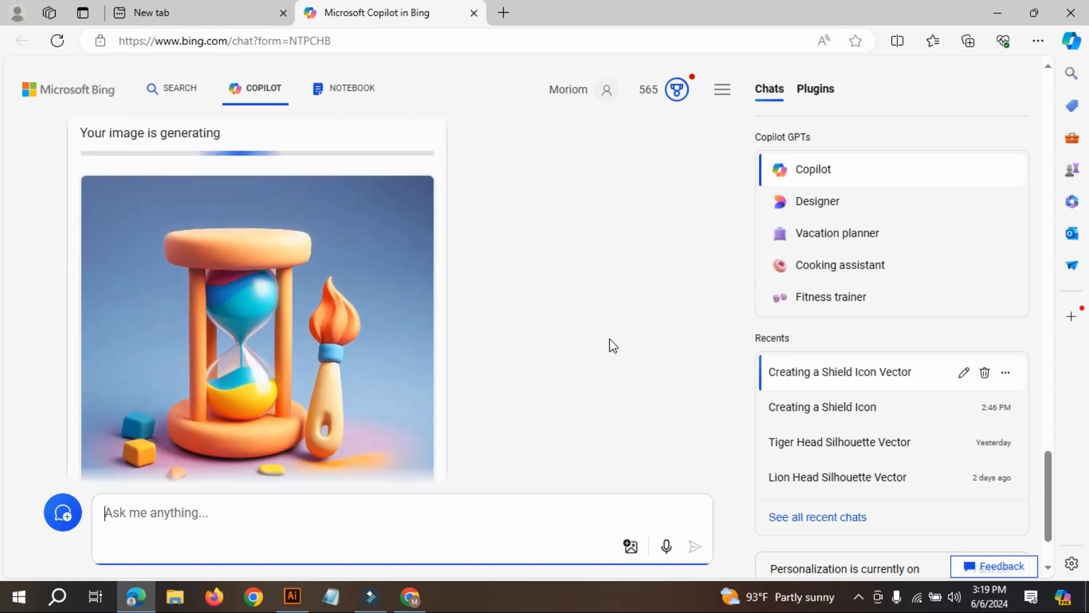
# Examine the four generated images for the cute bee prompt without the silhouette wording.
pyautogui.click(309, 520)
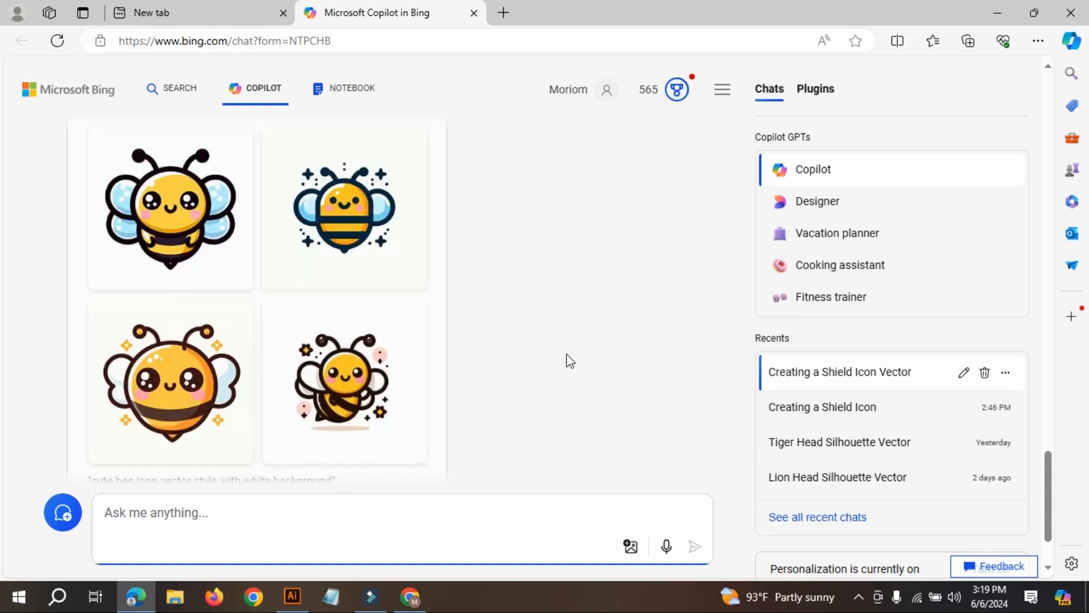
pyautogui.scroll(1, 570, 352)
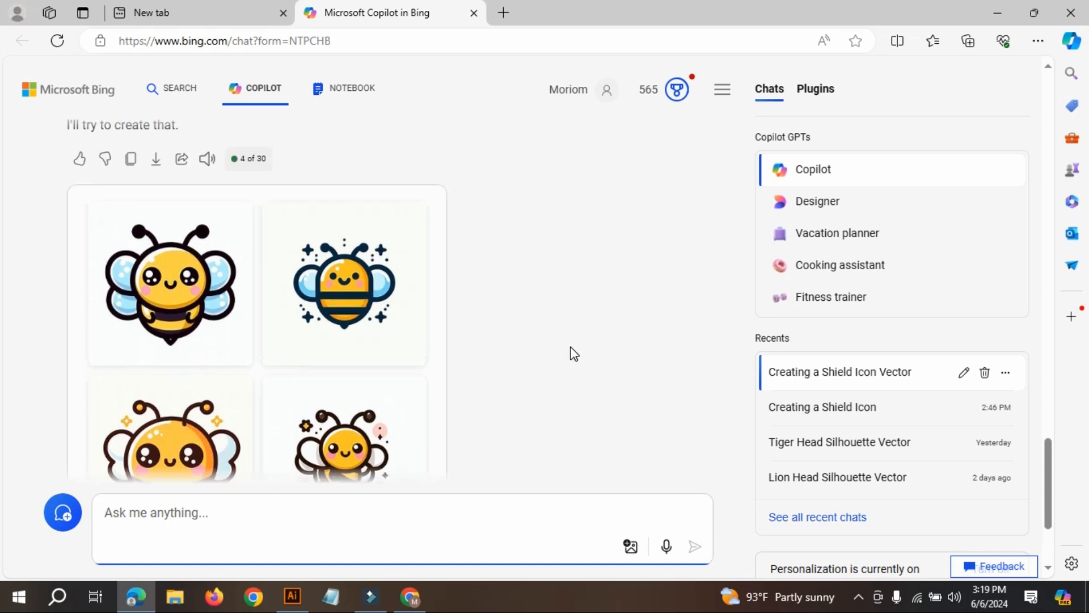
pyautogui.scroll(-3, 276, 309)
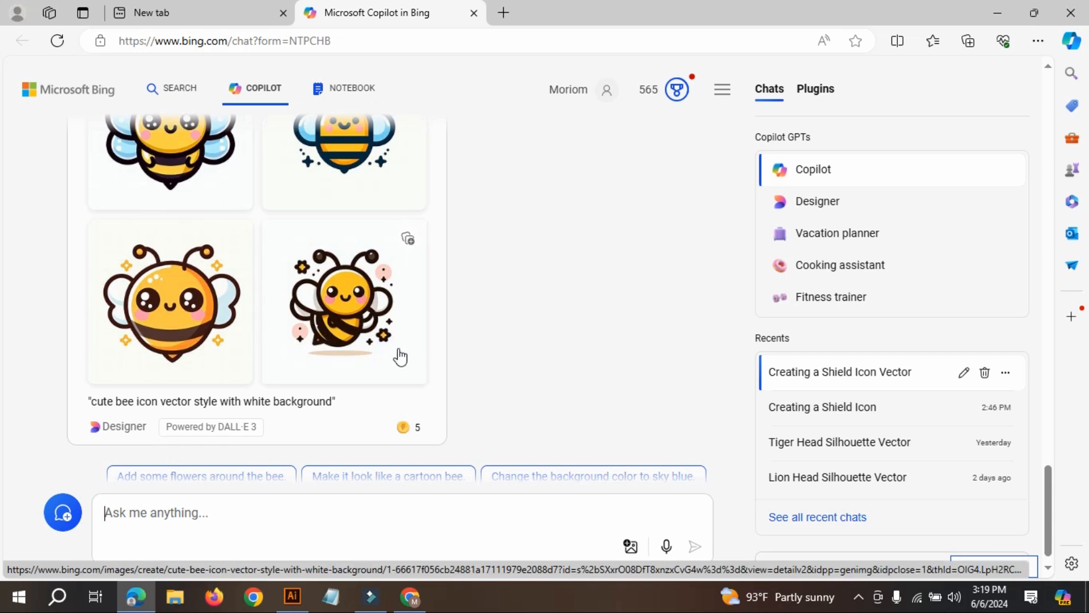
pyautogui.click(377, 512)
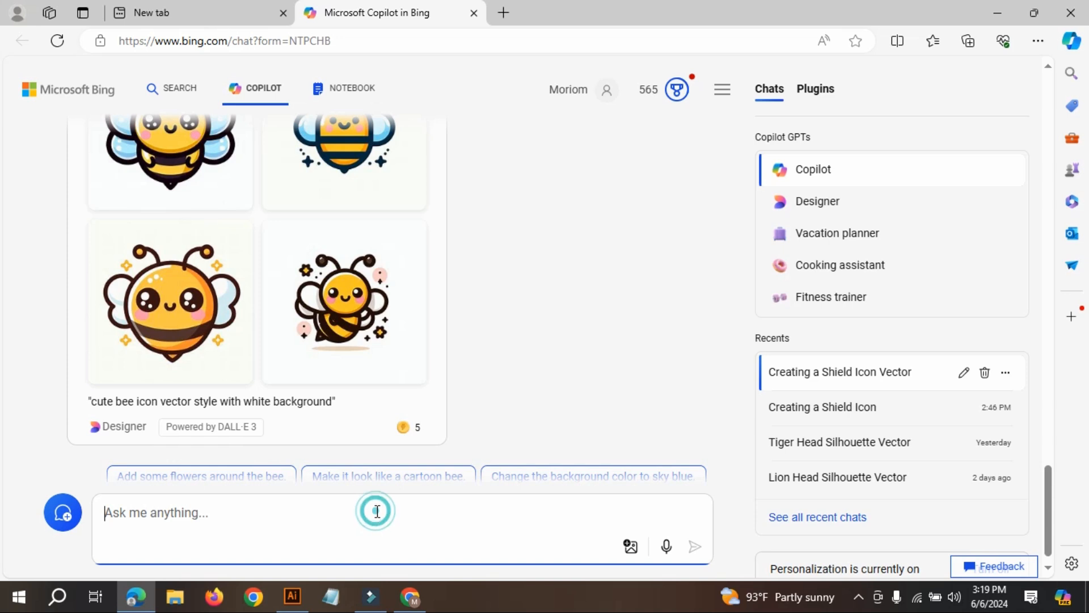
pyautogui.scroll(1, 477, 307)
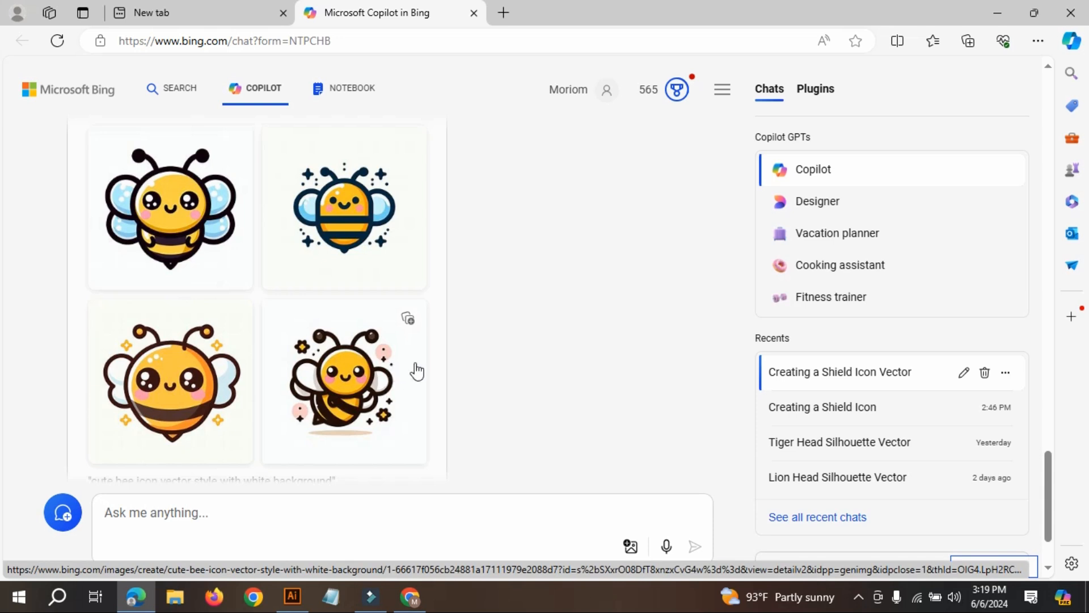
pyautogui.scroll(1, 528, 360)
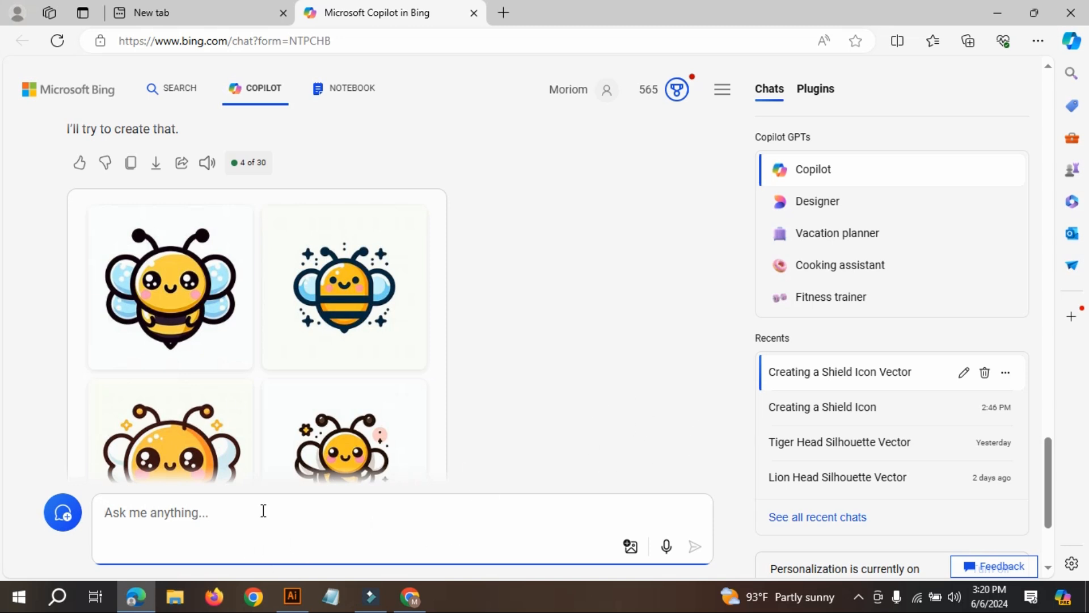
pyautogui.scroll(-3, 365, 382)
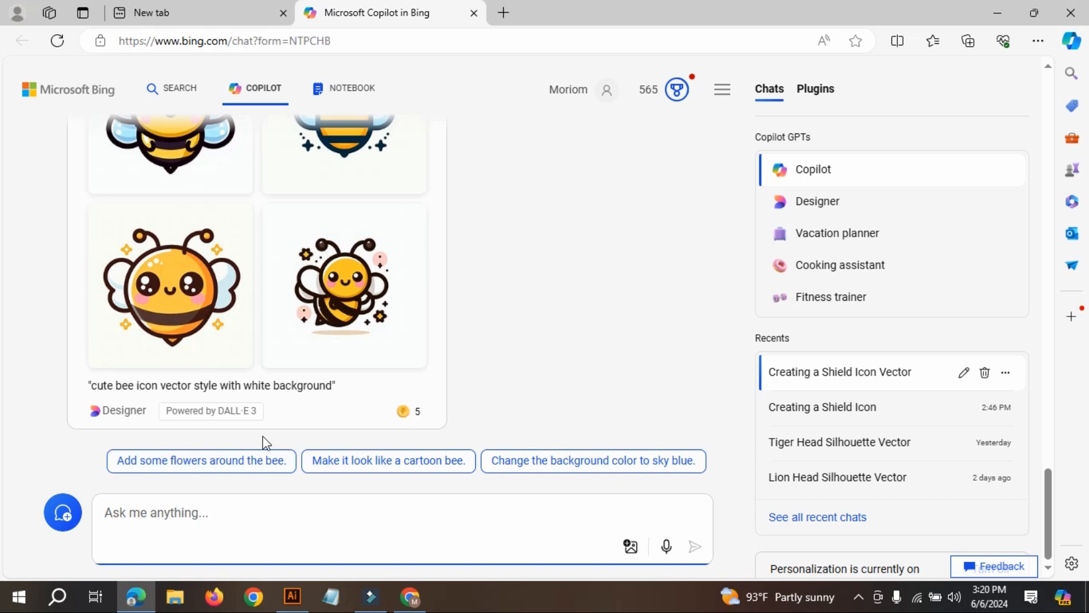
pyautogui.scroll(6, 409, 346)
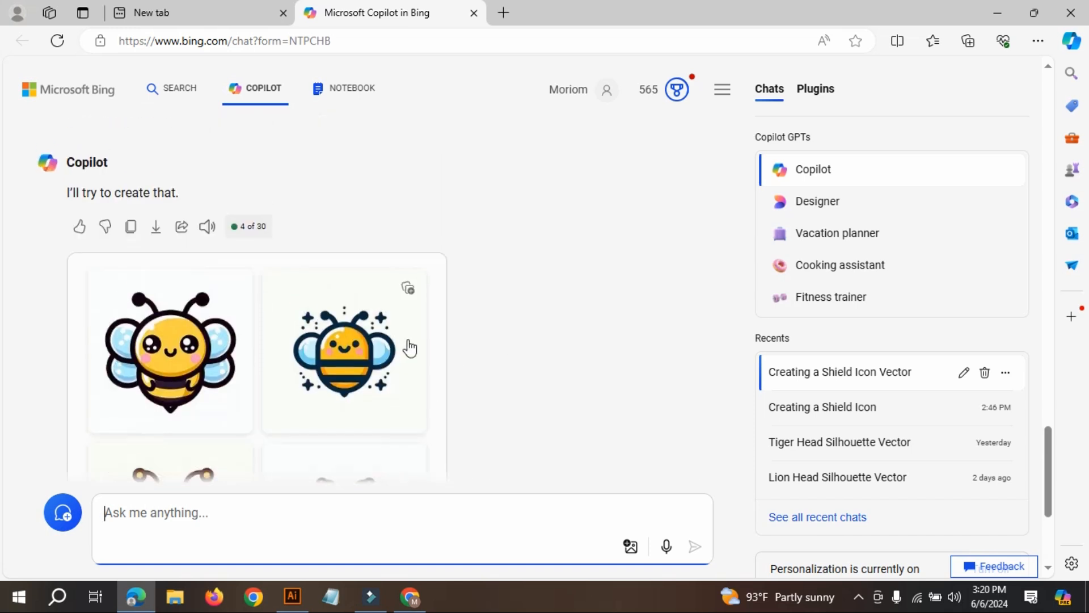
# Open the smiling black bee silhouette with striped body from the earlier silhouette set and download it as an image.
pyautogui.scroll(3, 415, 352)
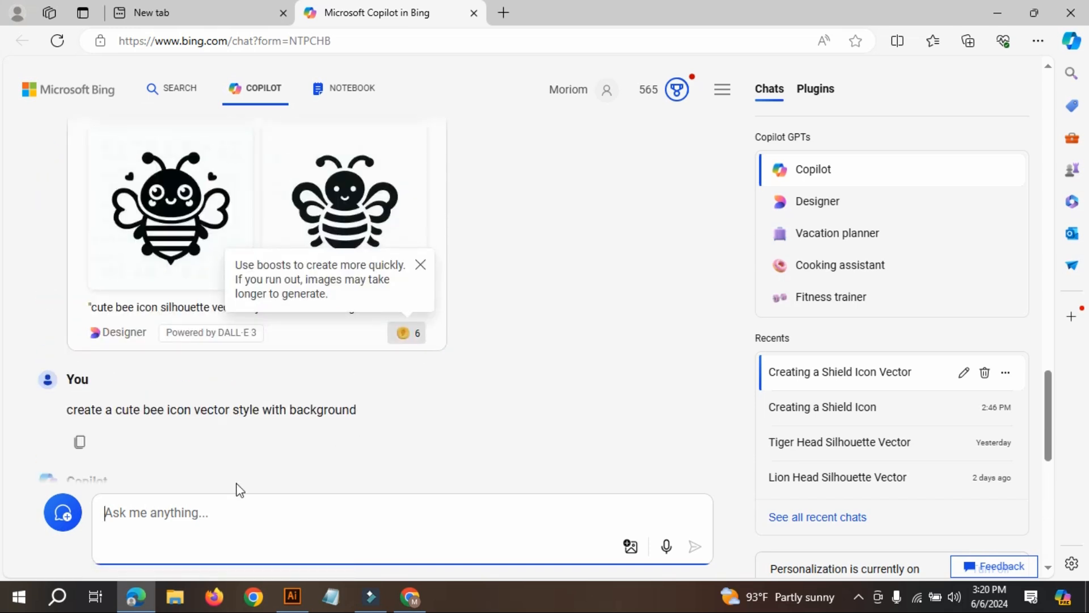
pyautogui.scroll(3, 323, 352)
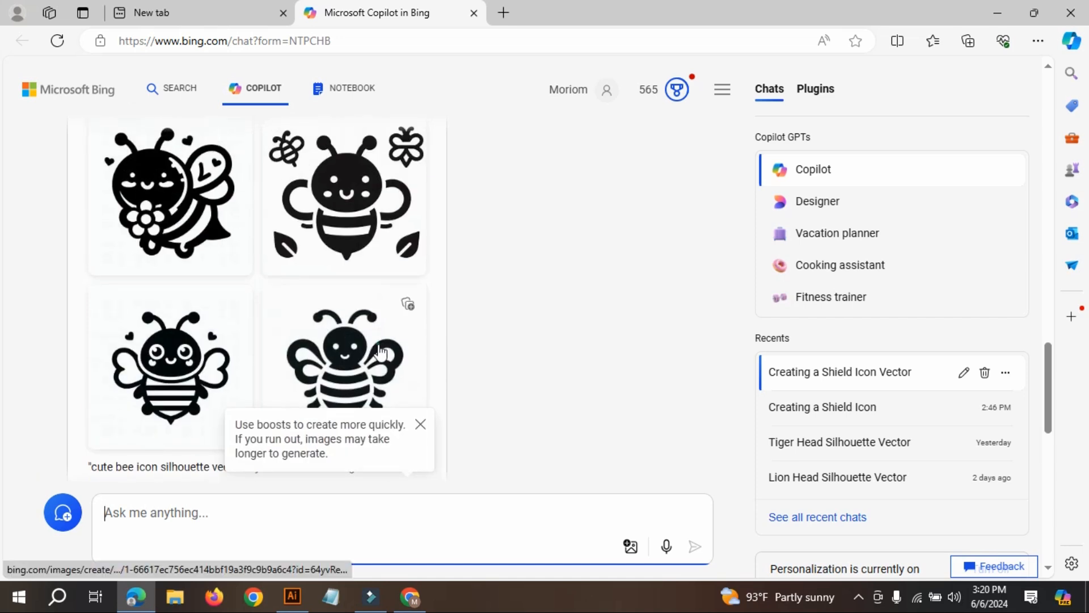
pyautogui.click(380, 352)
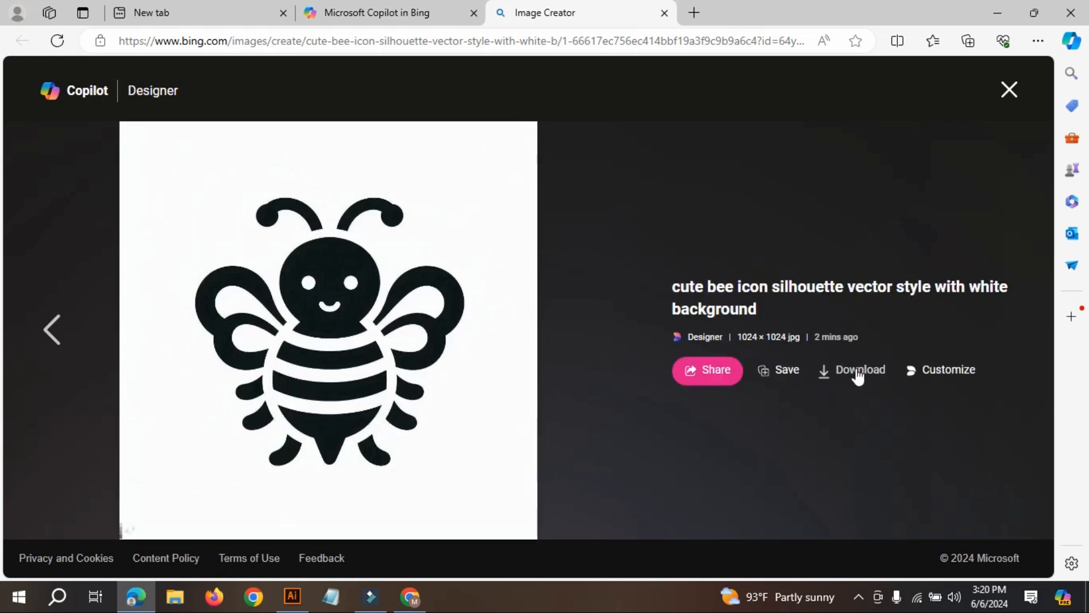
pyautogui.click(858, 375)
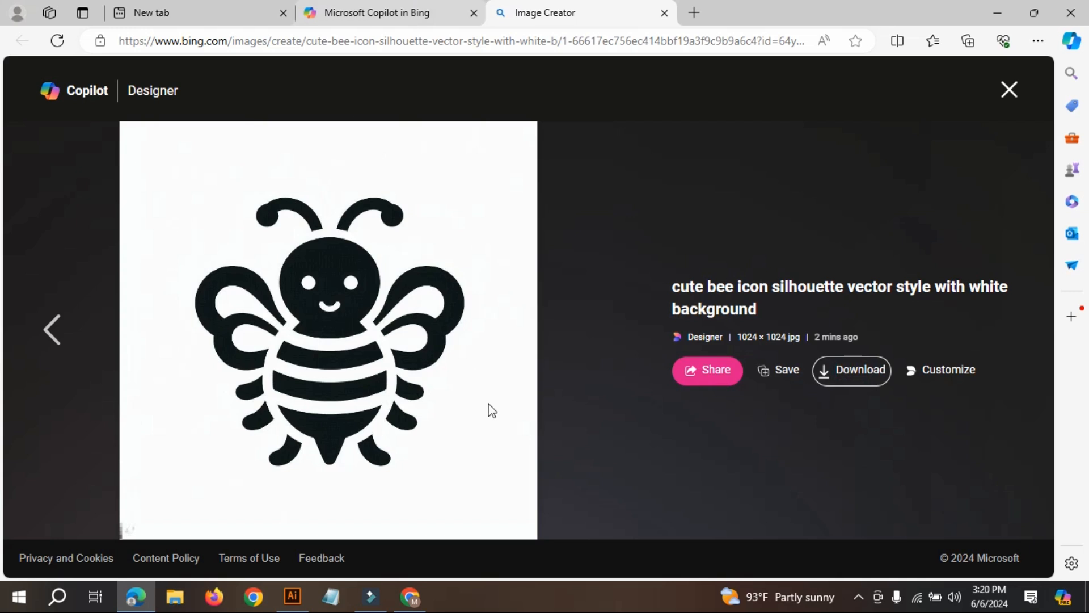
# Return to the Copilot chat, copy the prompt "create a cute bee icon vector style with background", and resubmit it unchanged.
pyautogui.click(407, 21)
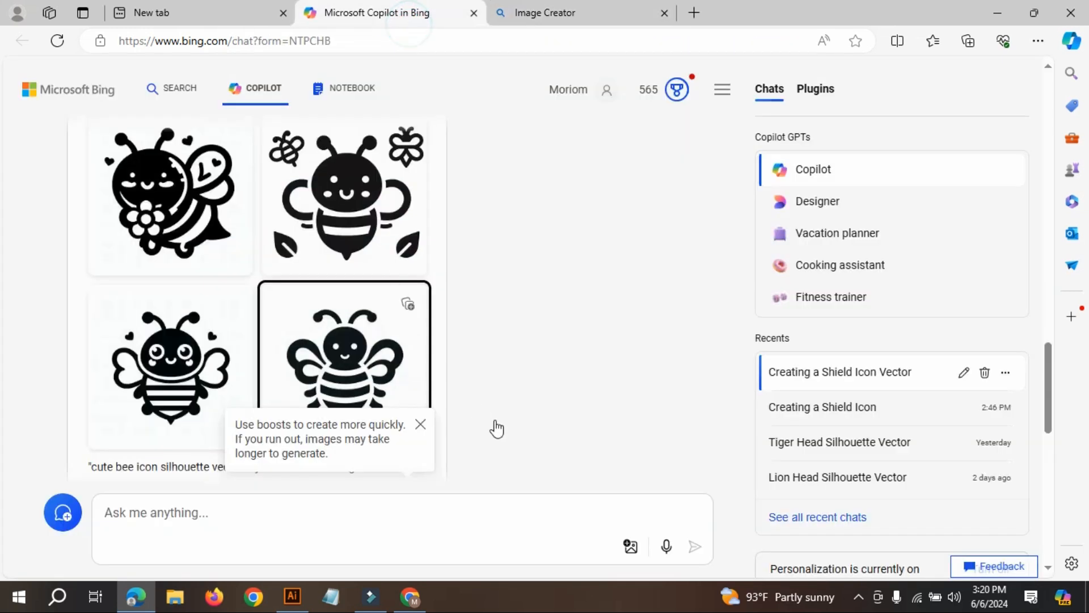
pyautogui.scroll(3, 570, 309)
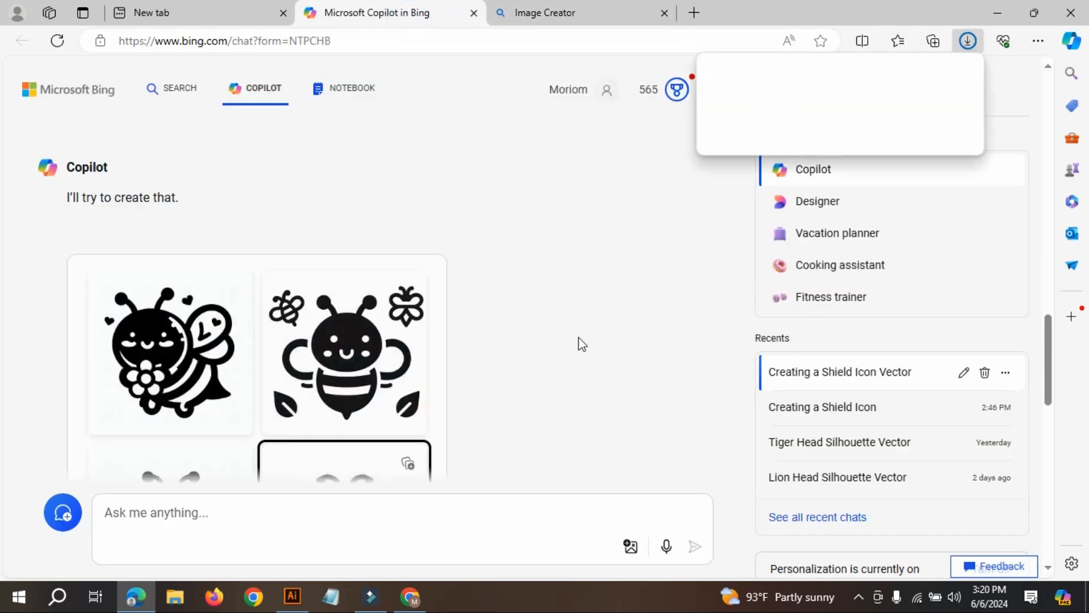
pyautogui.scroll(5, 579, 343)
pyautogui.scroll(-8, 399, 392)
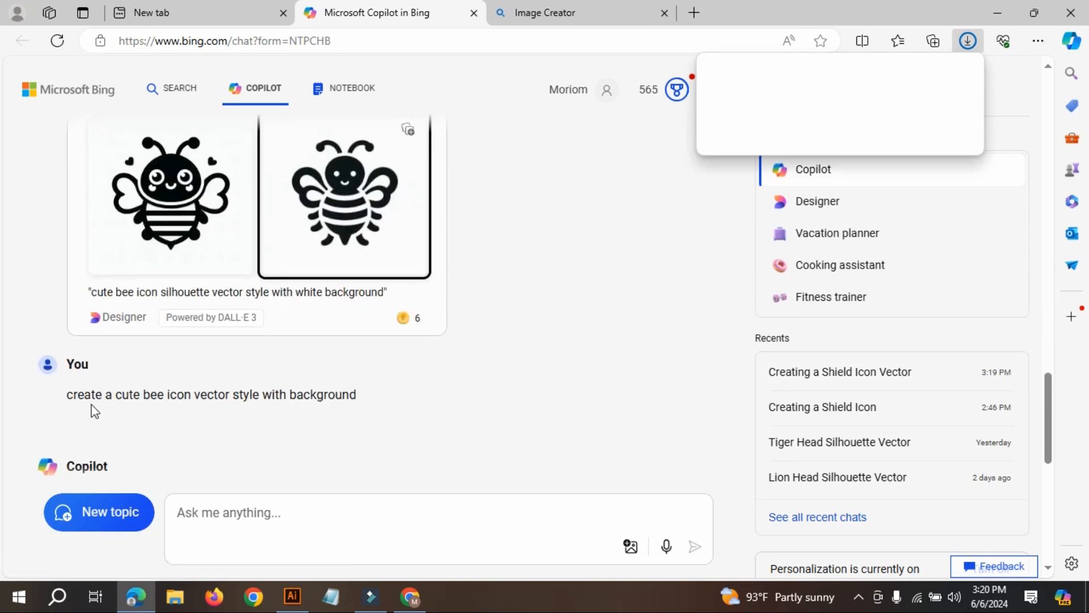
pyautogui.scroll(-9, 95, 411)
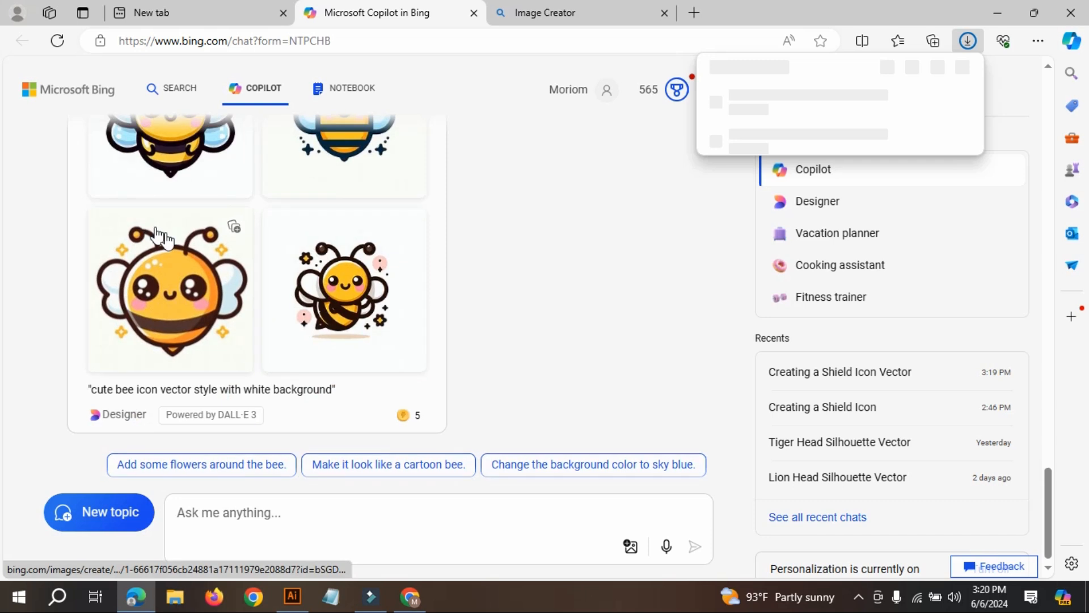
pyautogui.scroll(4, 161, 235)
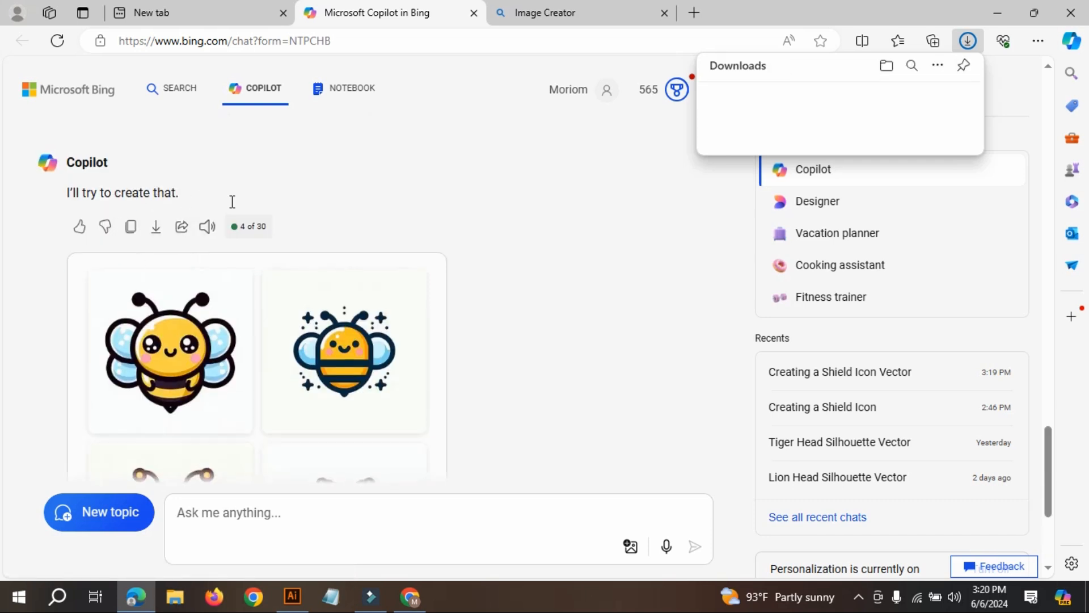
pyautogui.scroll(3, 390, 389)
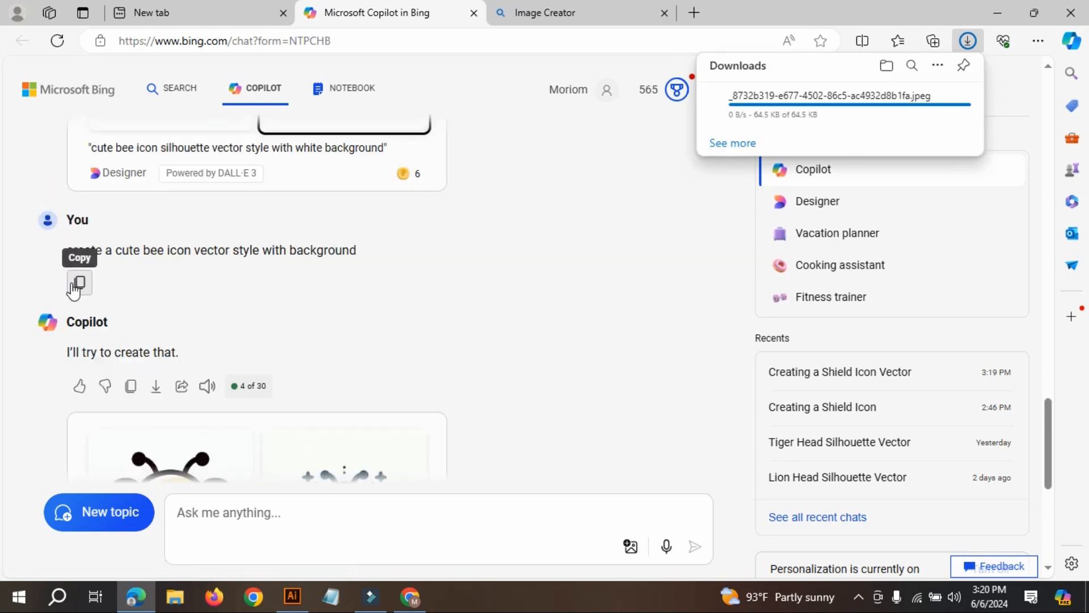
pyautogui.scroll(-4, 431, 306)
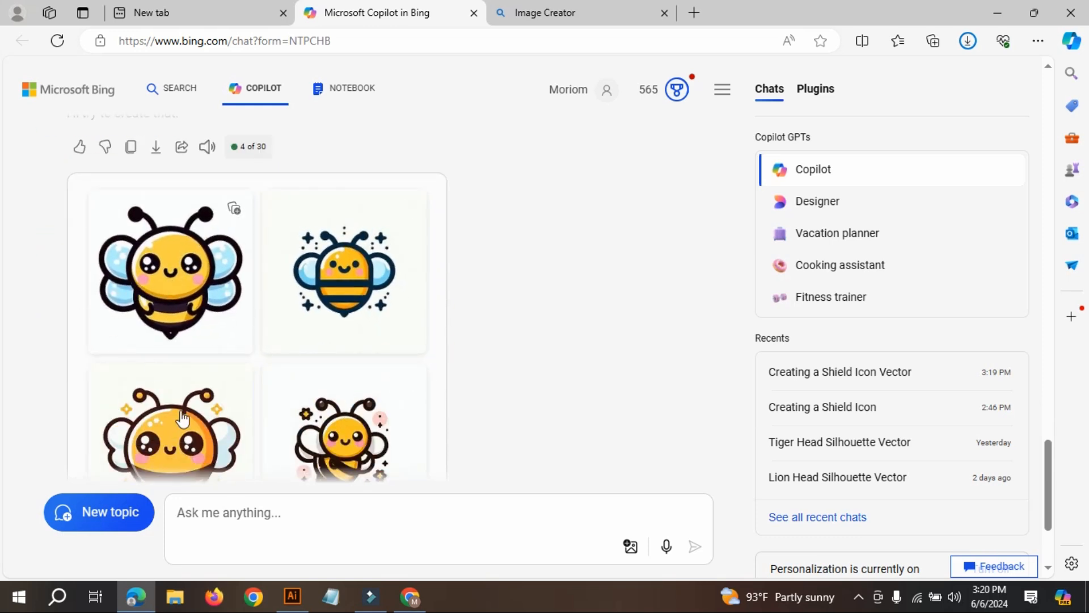
pyautogui.click(244, 512)
pyautogui.write('create a cute bee icon vector style with background')
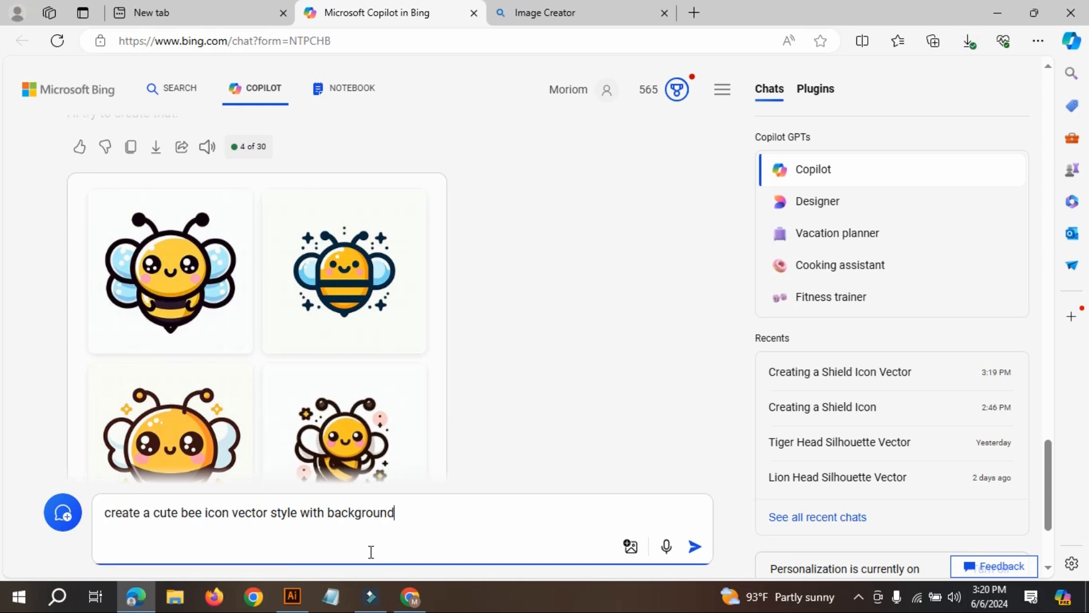
pyautogui.press('Return')
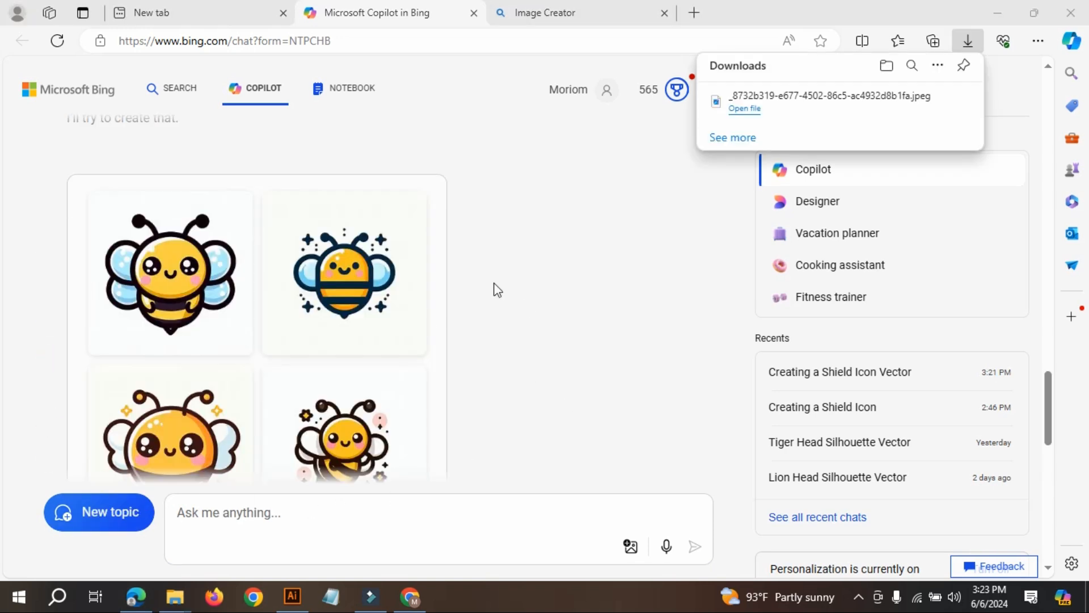
# Open the generated yellow bee with light-blue wings from the "cute bee icon vector style with white background" set and download it.
pyautogui.scroll(10, 483, 306)
pyautogui.scroll(-10, 407, 337)
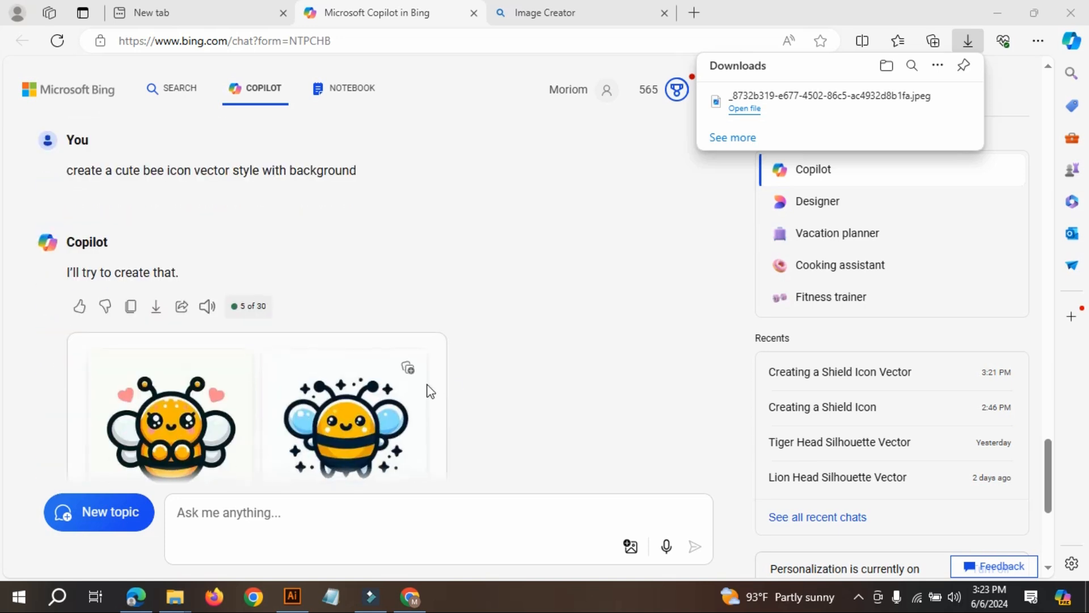
pyautogui.scroll(10, 461, 355)
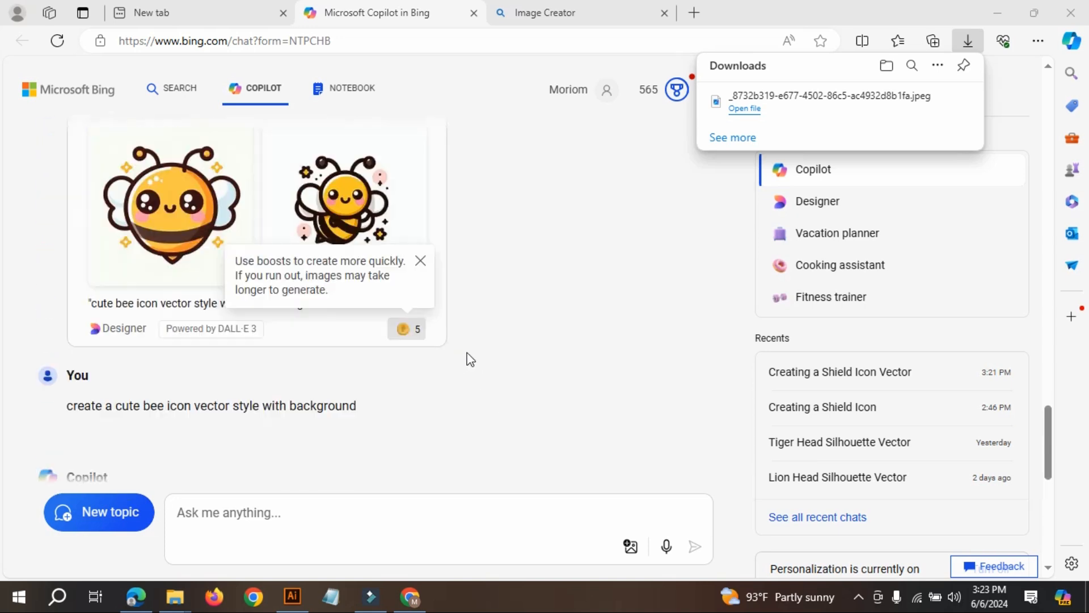
pyautogui.scroll(-2, 264, 312)
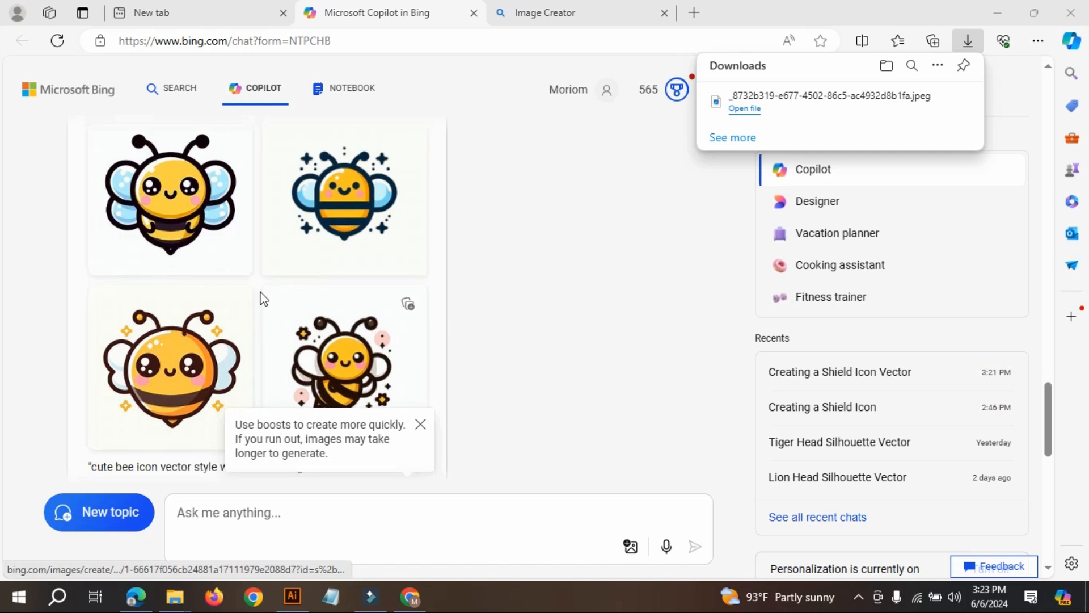
pyautogui.click(192, 227)
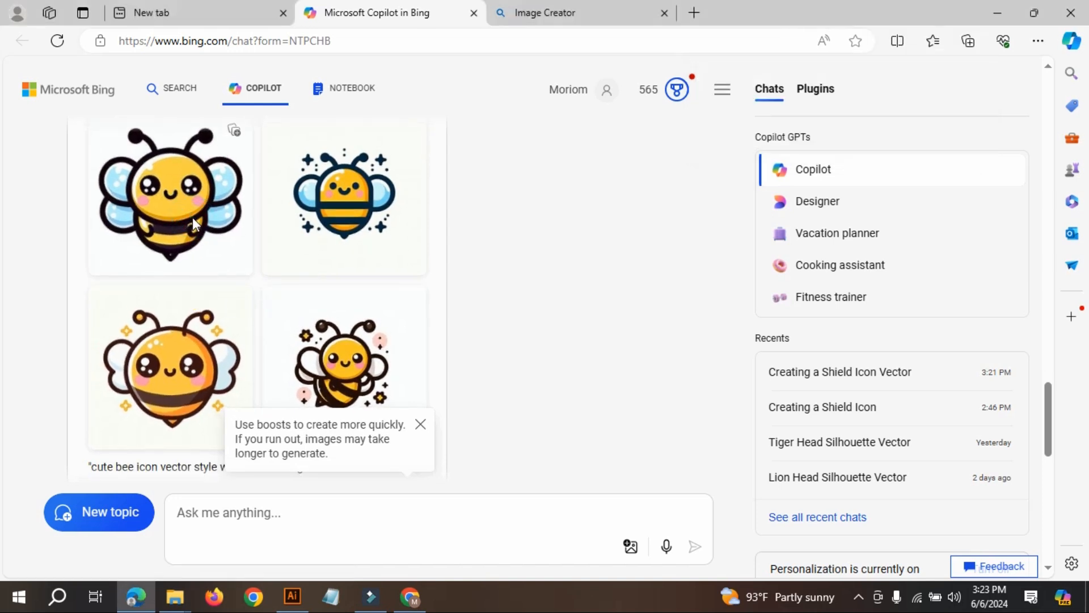
pyautogui.click(192, 227)
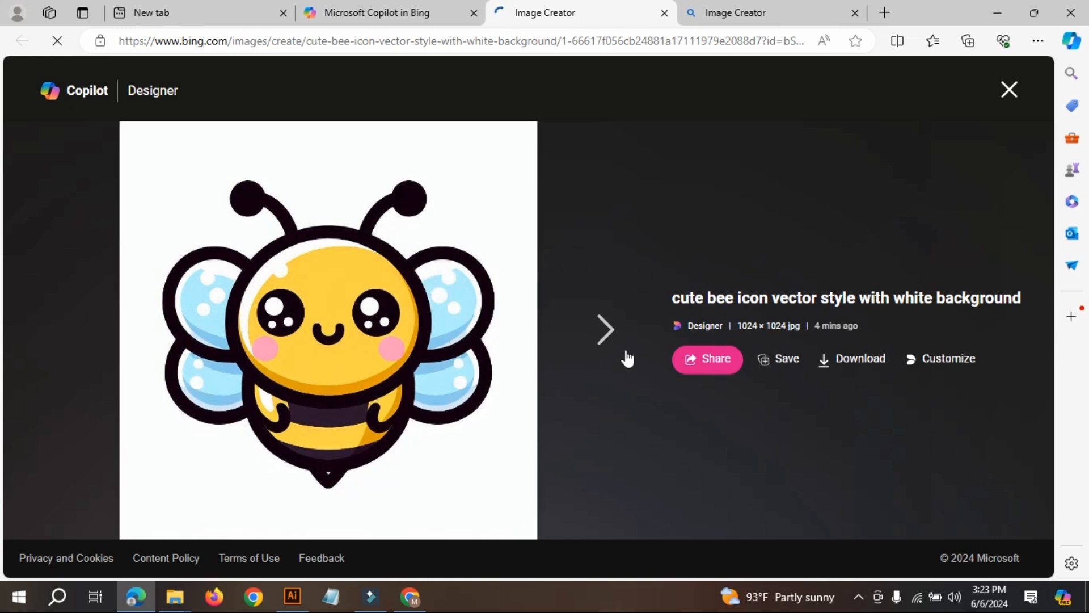
pyautogui.click(867, 368)
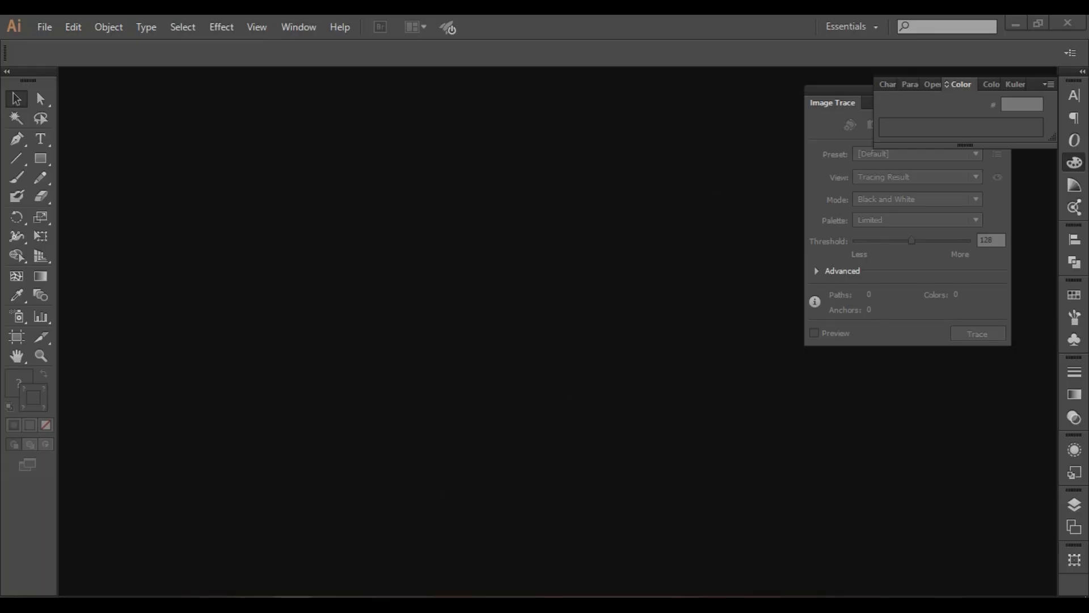
# Switch to Illustrator and create a new 4000 x 4000 px document in pixels, with RGB color mode and High (300 ppi) raster effects.
pyautogui.click(313, 517)
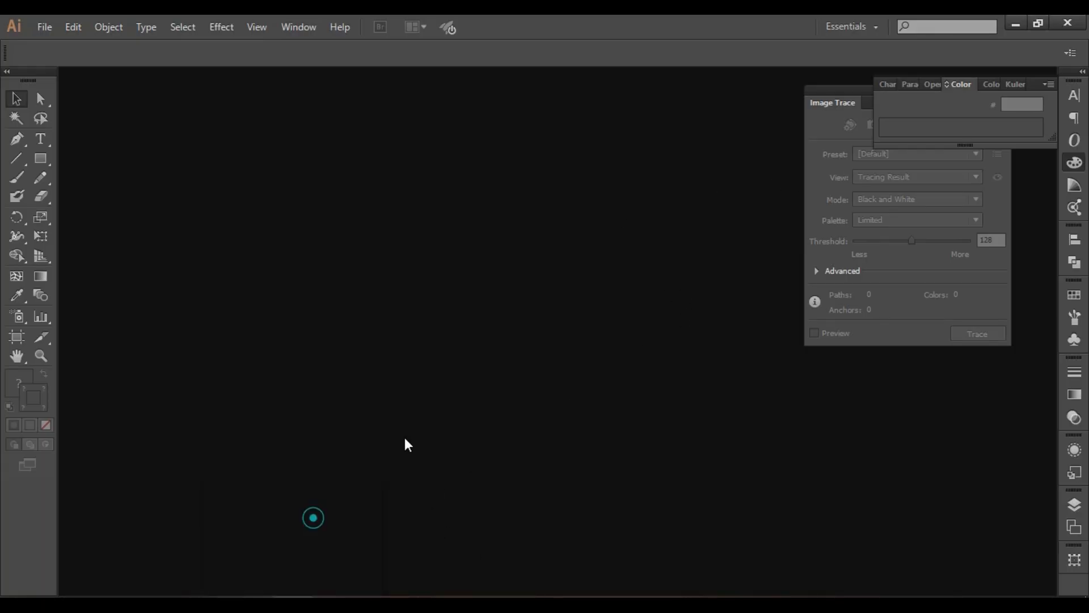
pyautogui.click(45, 27)
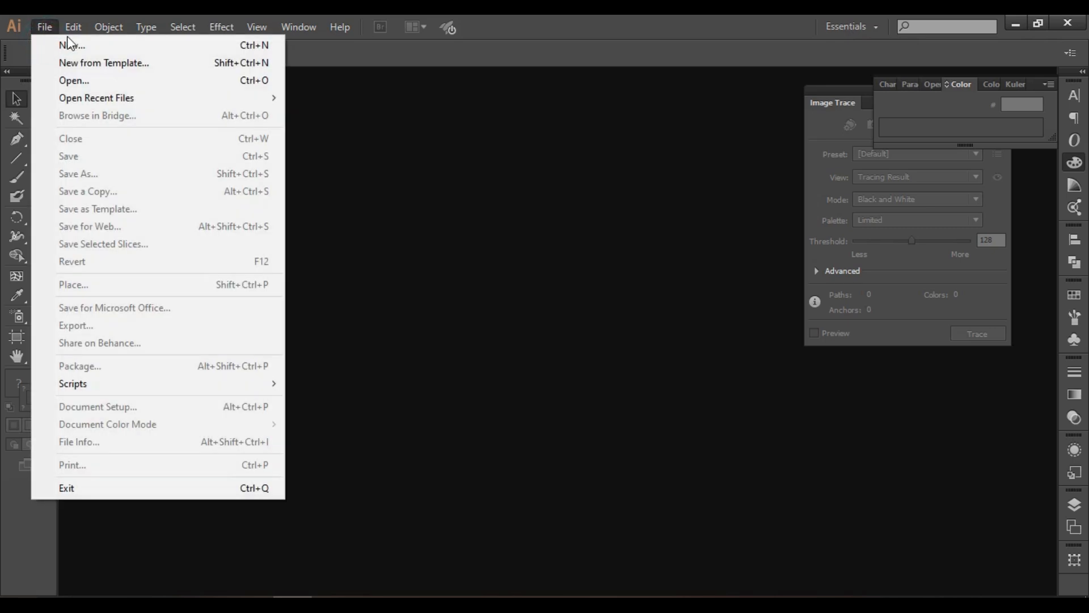
pyautogui.click(79, 47)
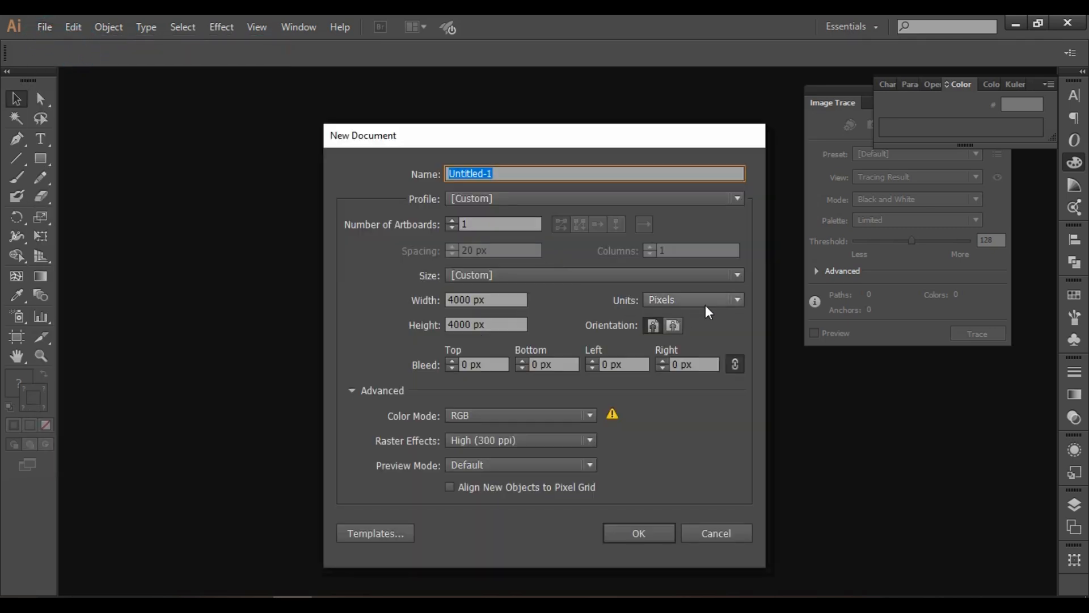
pyautogui.click(704, 301)
pyautogui.click(691, 404)
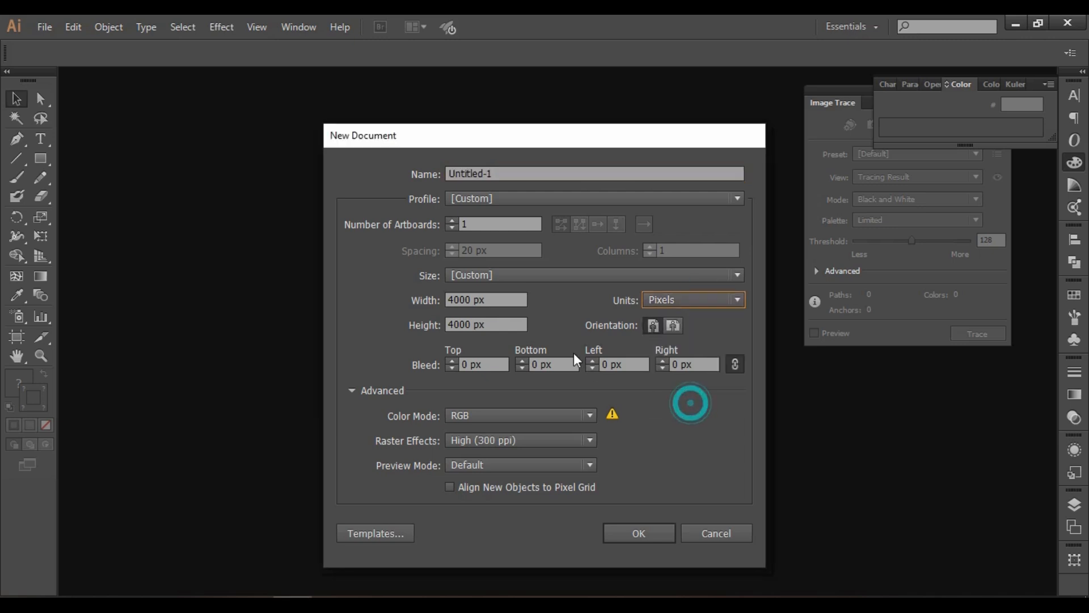
pyautogui.doubleClick(472, 299)
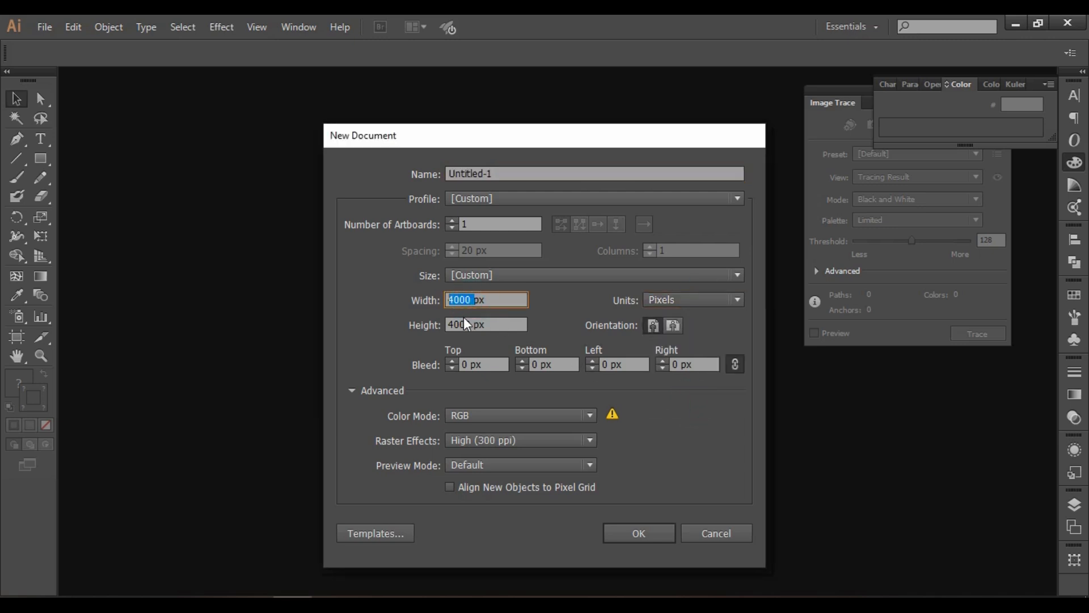
pyautogui.doubleClick(479, 325)
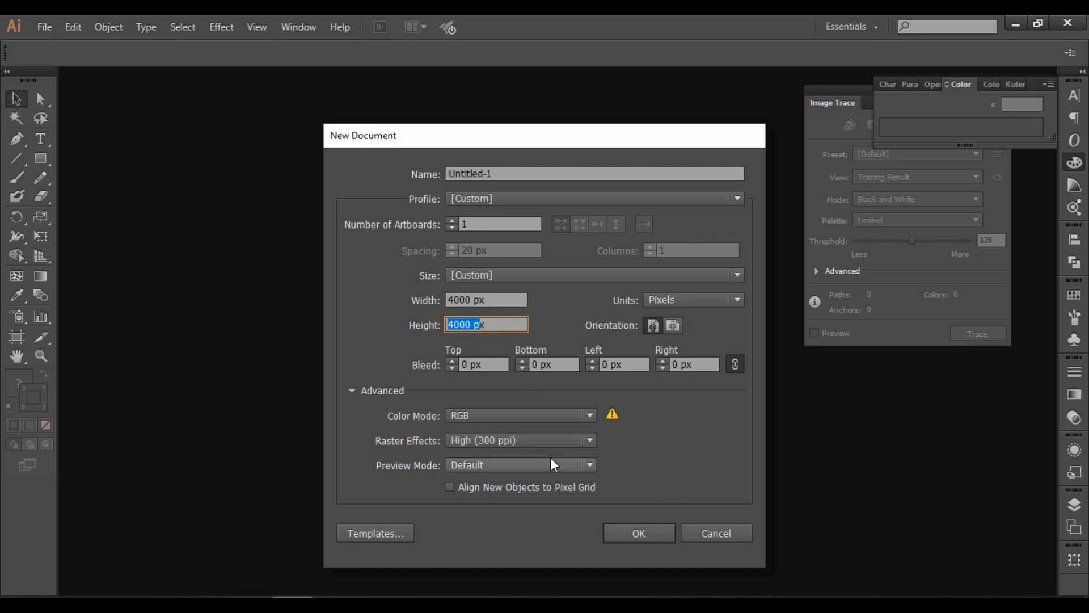
pyautogui.click(475, 420)
pyautogui.click(500, 447)
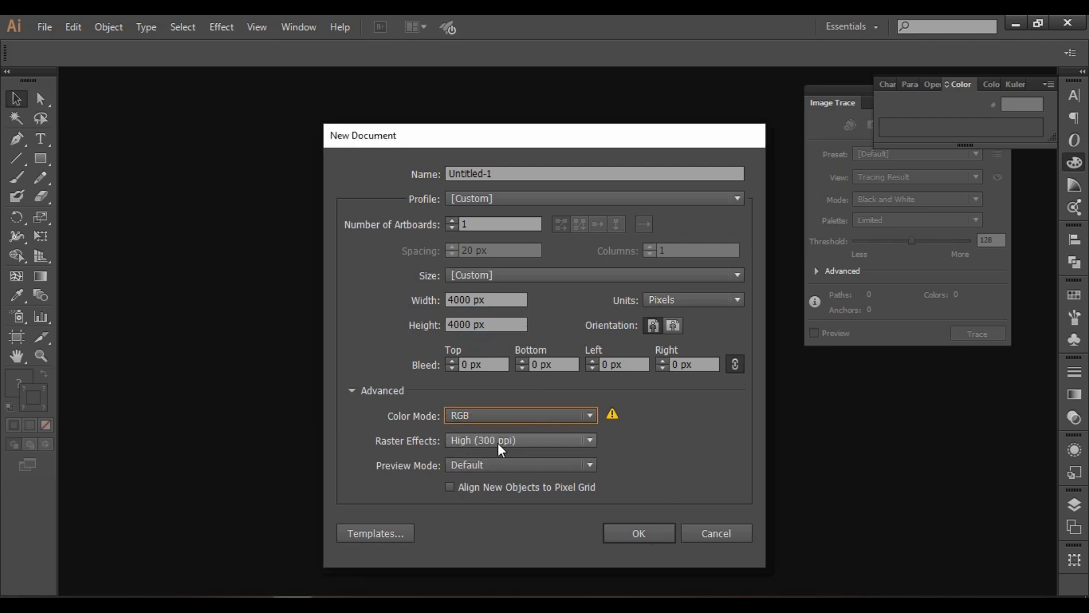
pyautogui.click(662, 532)
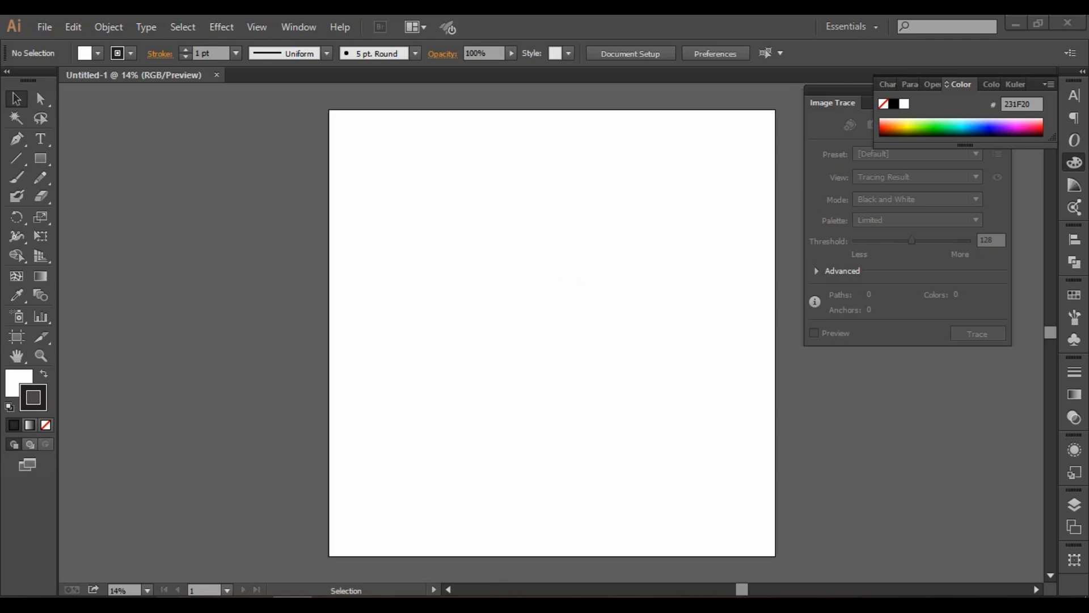
# Place the black bee silhouette from the Downloads folder beside the artboard's upper part and enlarge it to about twice its size.
pyautogui.click(86, 545)
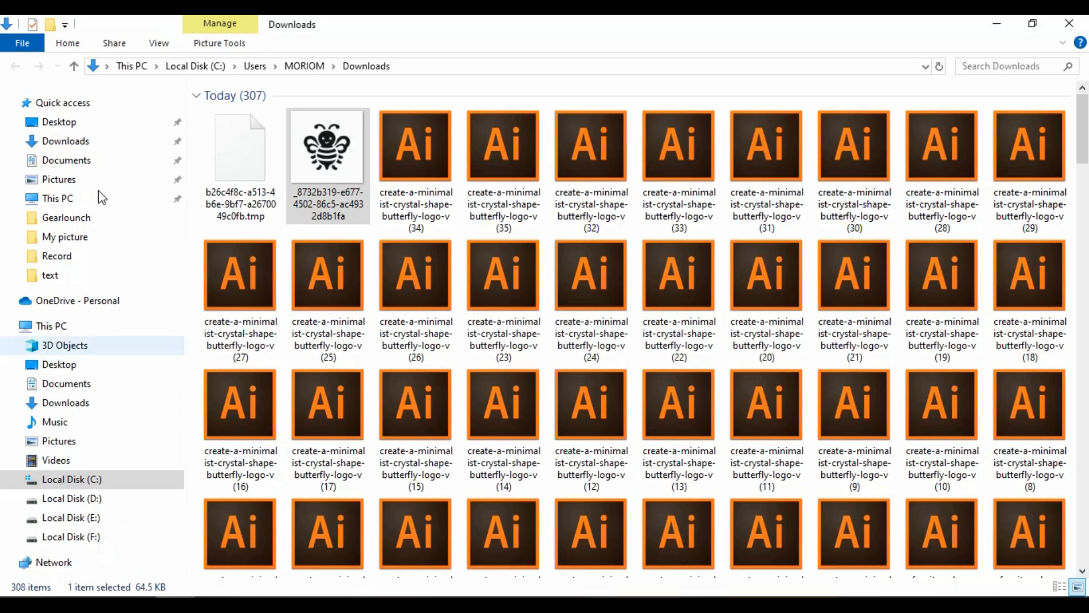
pyautogui.click(257, 156)
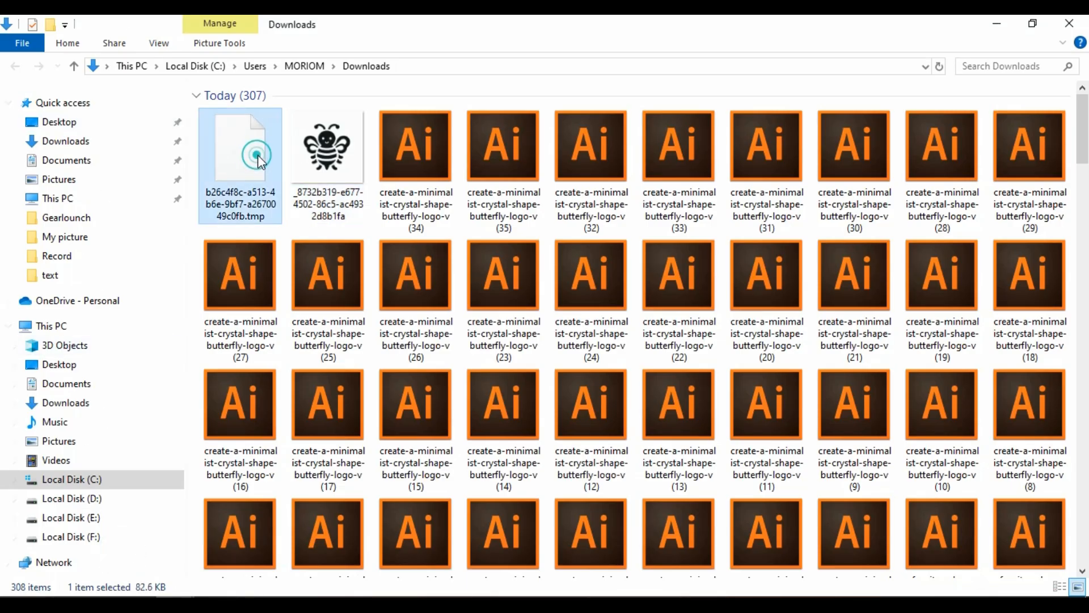
pyautogui.click(341, 156)
pyautogui.moveTo(341, 156); pyautogui.dragTo(220, 246)
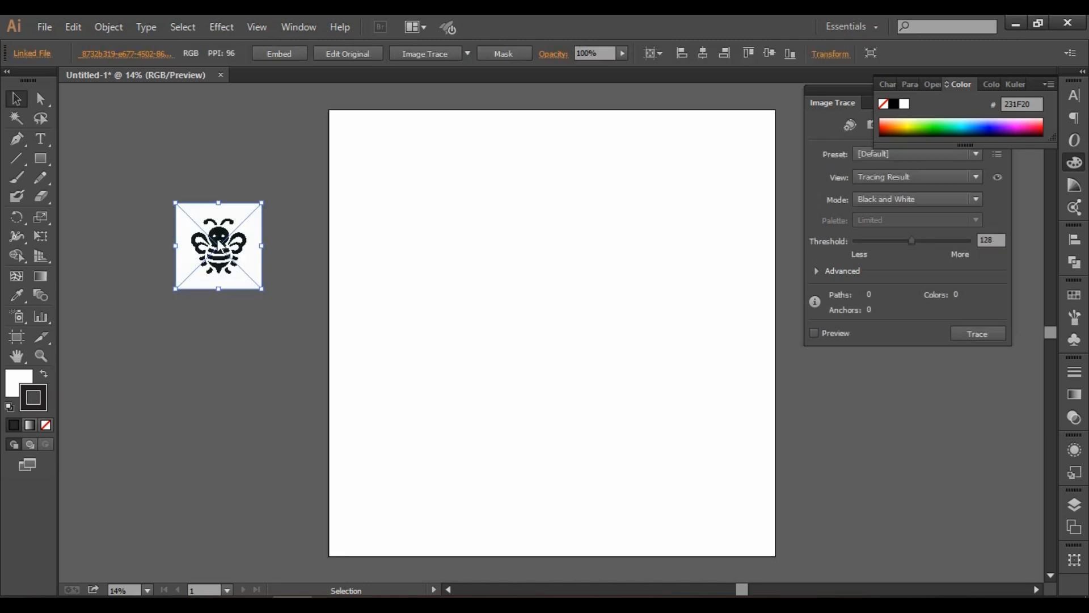
pyautogui.moveTo(261, 289); pyautogui.dragTo(356, 383)
pyautogui.moveTo(295, 312); pyautogui.dragTo(253, 242)
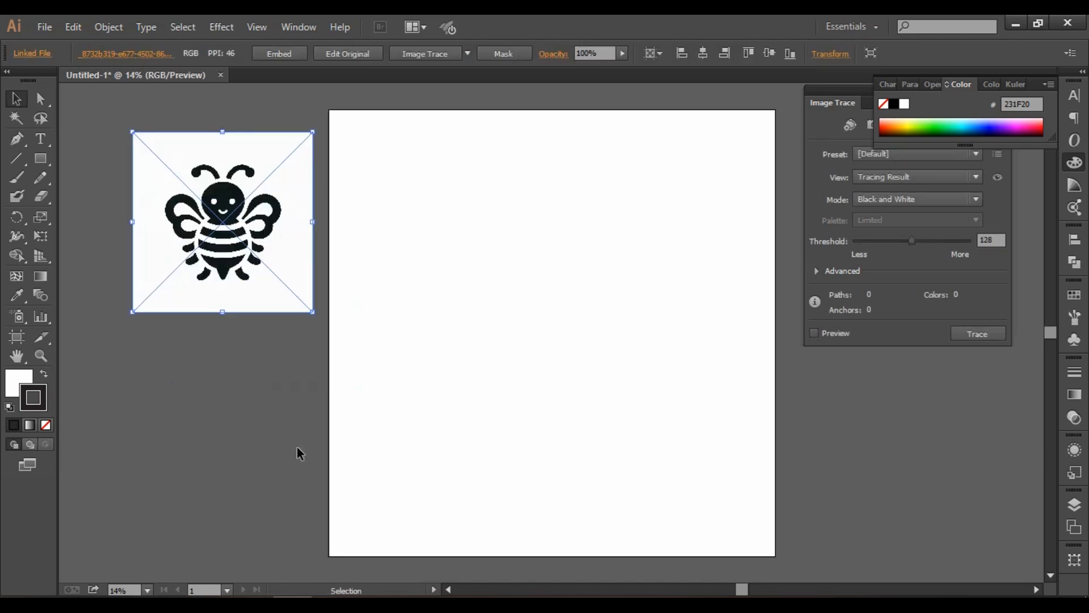
# Try to place the temporary .tmp download from the Downloads folder below the bee silhouette.
pyautogui.moveTo(195, 591)
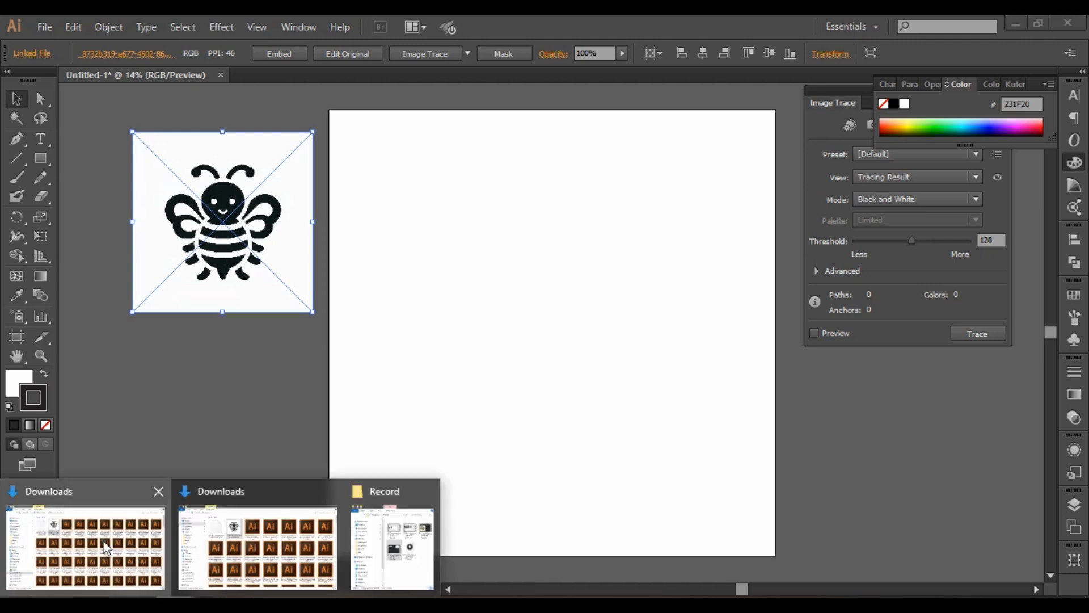
pyautogui.click(108, 554)
pyautogui.moveTo(245, 165); pyautogui.dragTo(198, 359)
pyautogui.click(691, 373)
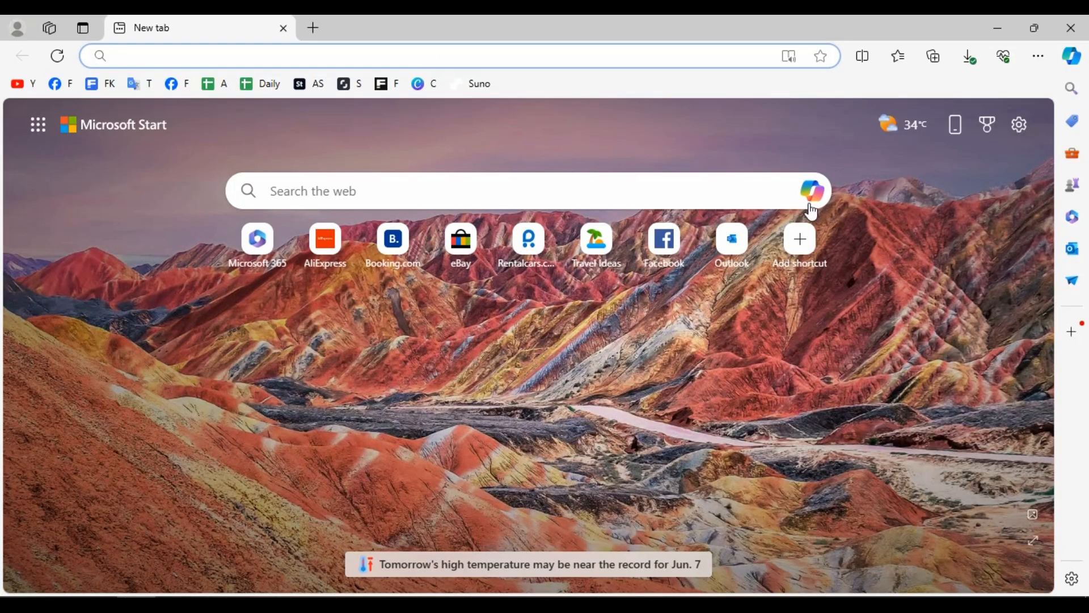
# Reopen the recent Copilot chat "Creating a Shield Icon Vector" in Edge and download the round orange bee surrounded by sparkles.
pyautogui.click(810, 196)
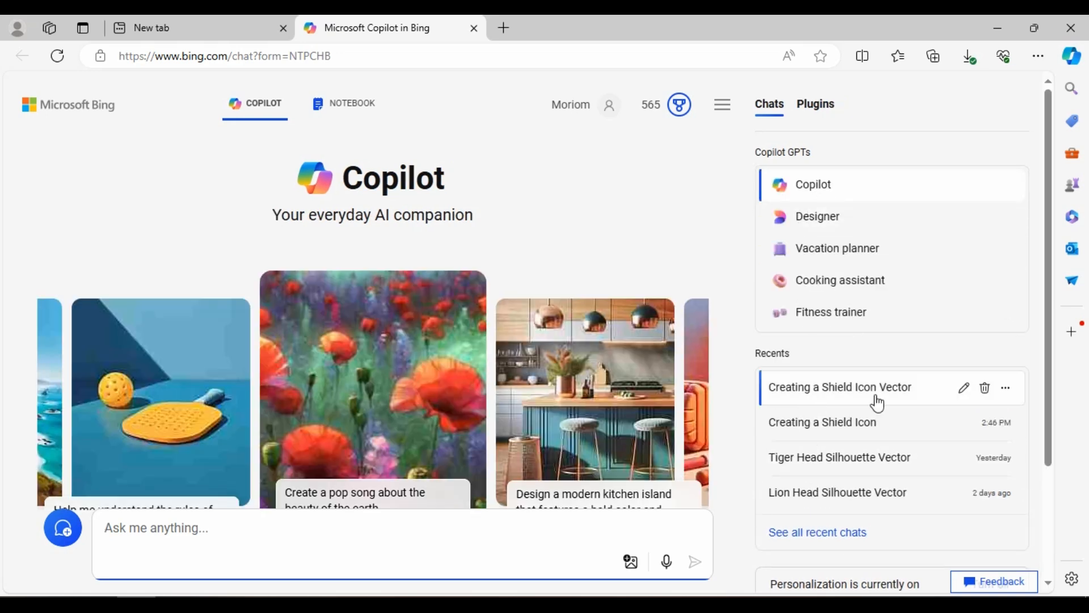
pyautogui.click(869, 391)
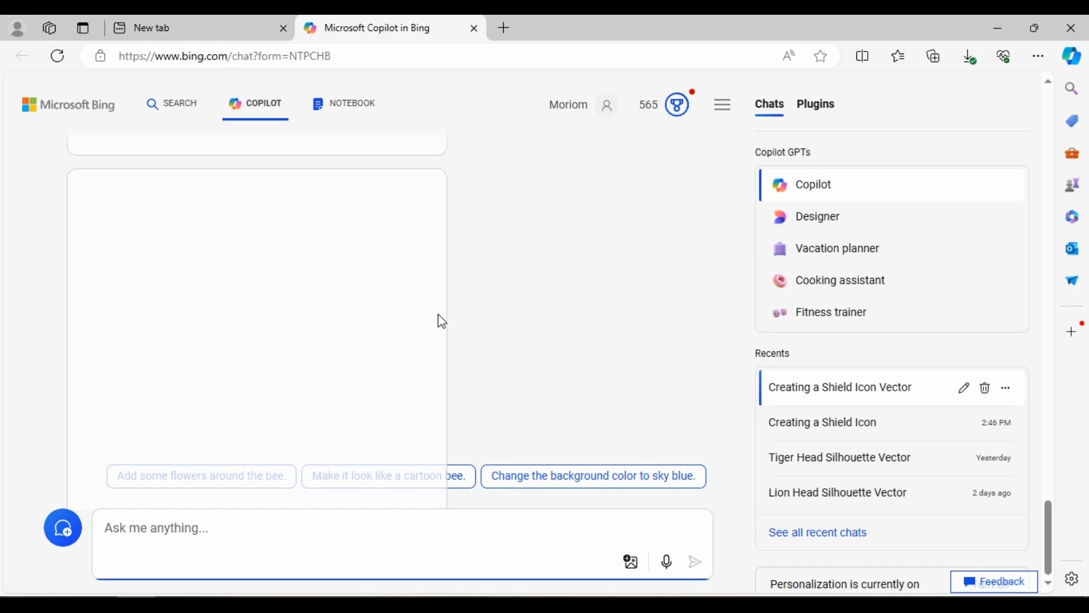
pyautogui.scroll(5, 498, 325)
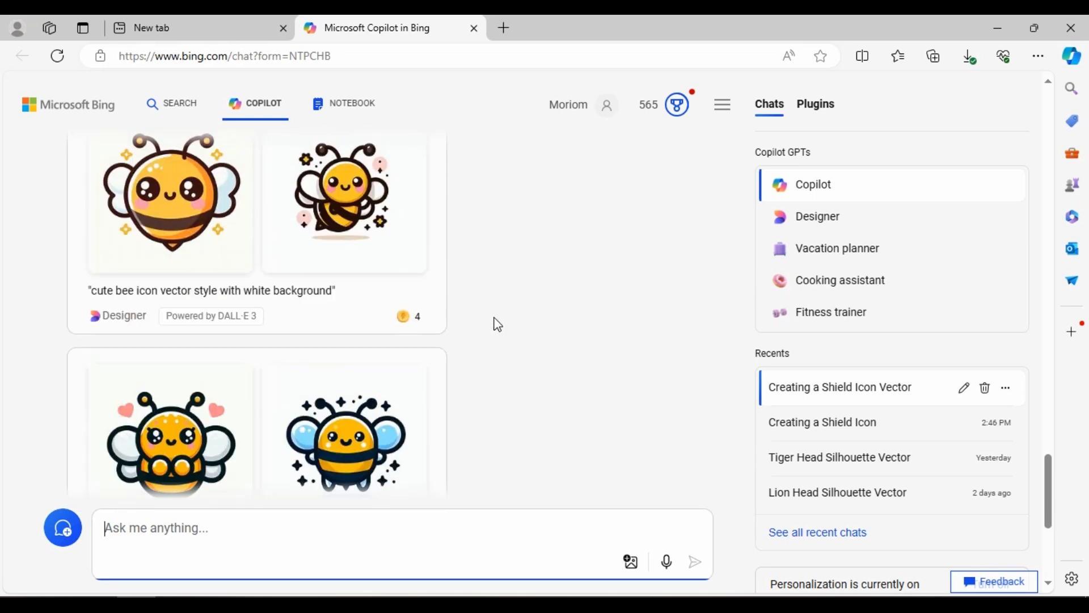
pyautogui.scroll(5, 497, 325)
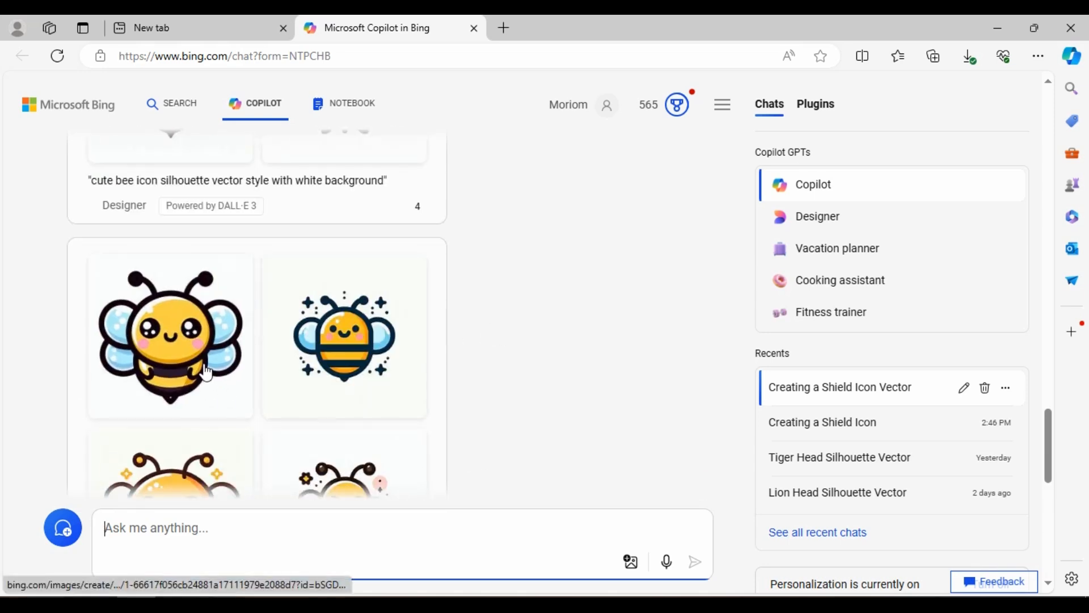
pyautogui.scroll(-8, 442, 342)
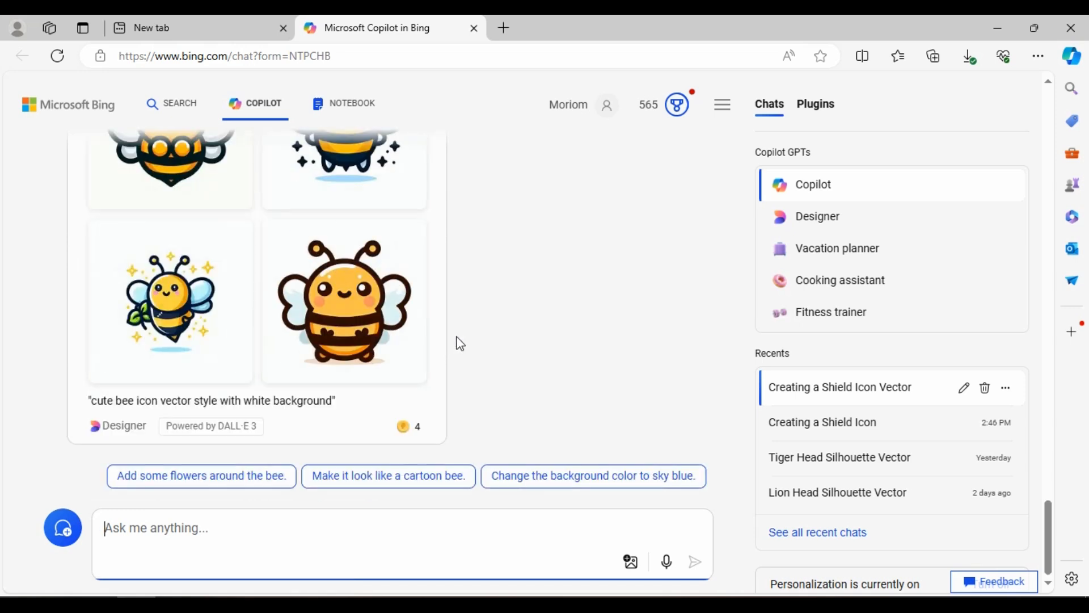
pyautogui.scroll(3, 457, 343)
pyautogui.scroll(5, 287, 302)
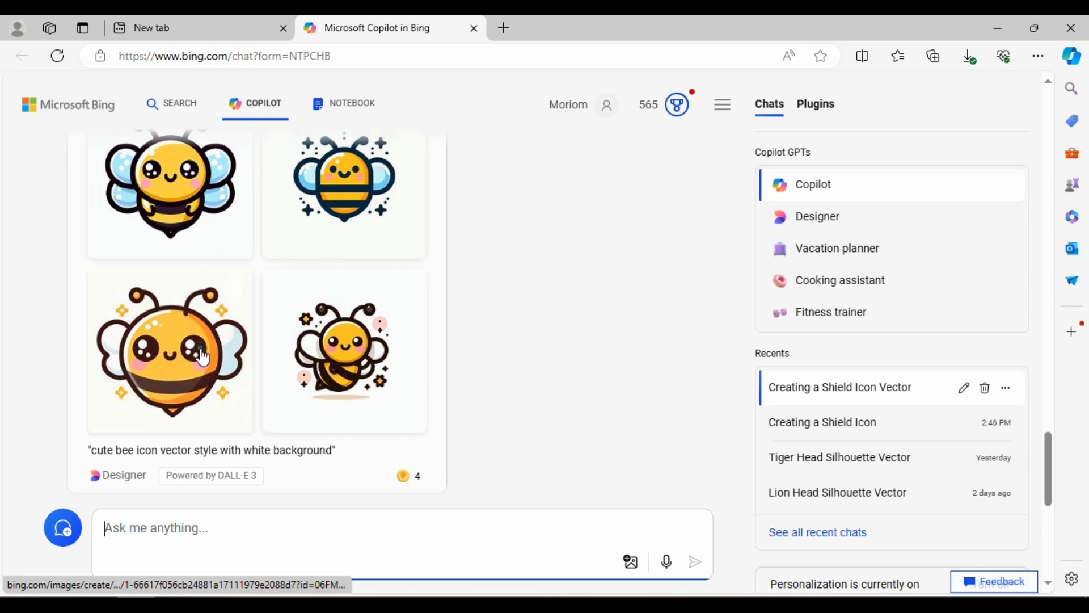
pyautogui.click(203, 357)
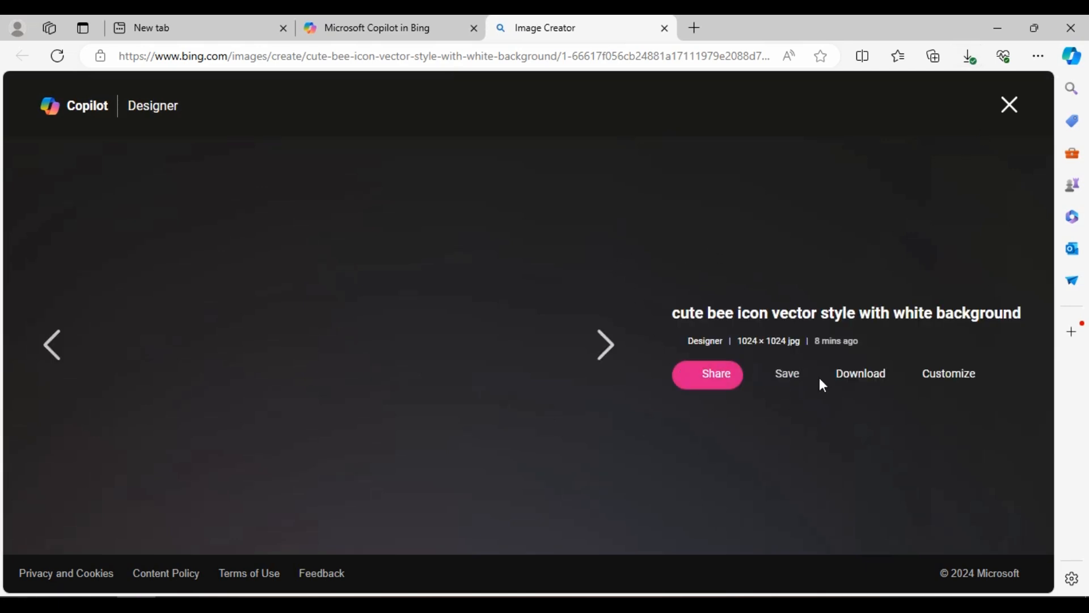
pyautogui.click(876, 379)
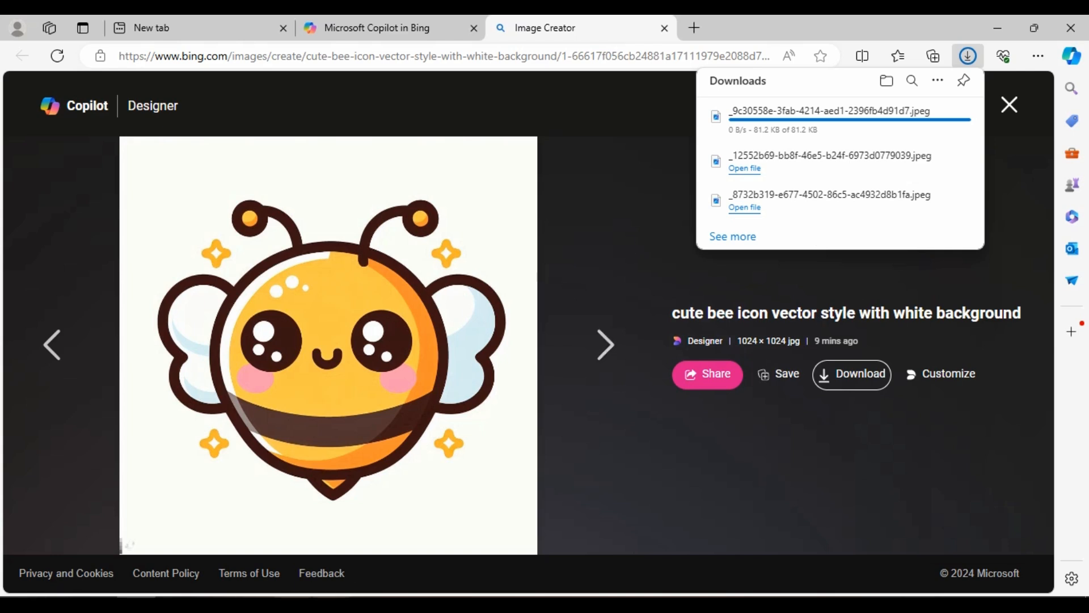
# Try to place the downloaded round orange bee from the Downloads folder below the silhouette in the Illustrator document.
pyautogui.moveTo(174, 604)
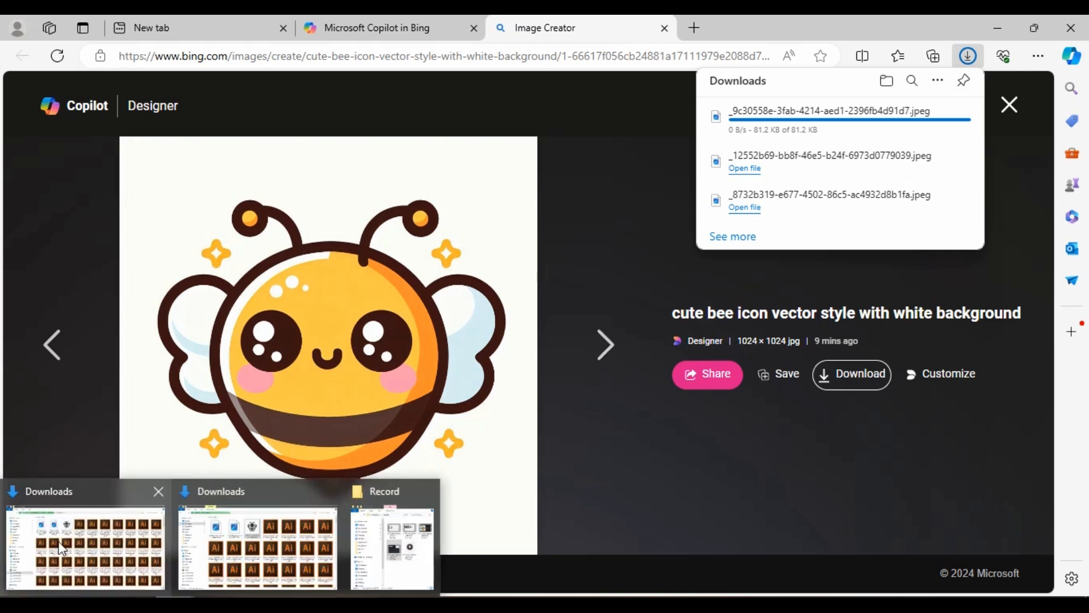
pyautogui.click(58, 545)
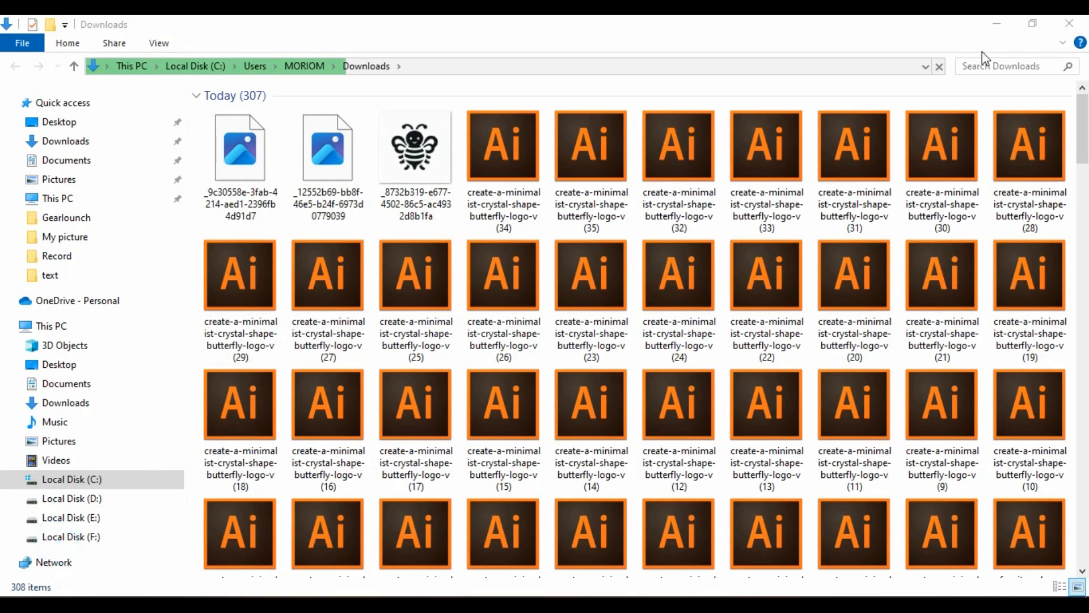
pyautogui.click(356, 193)
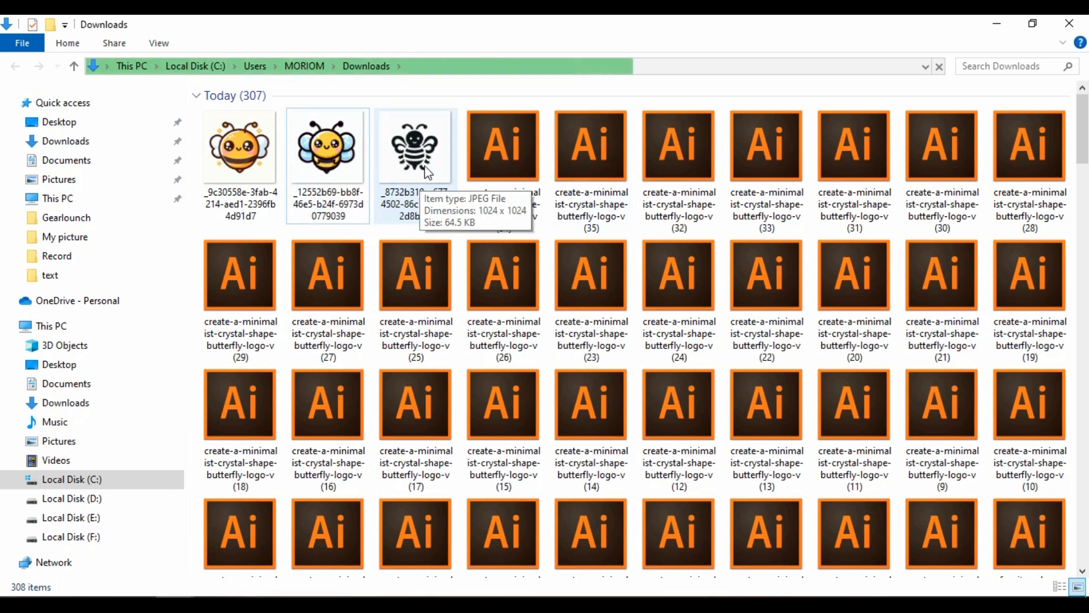
pyautogui.click(267, 164)
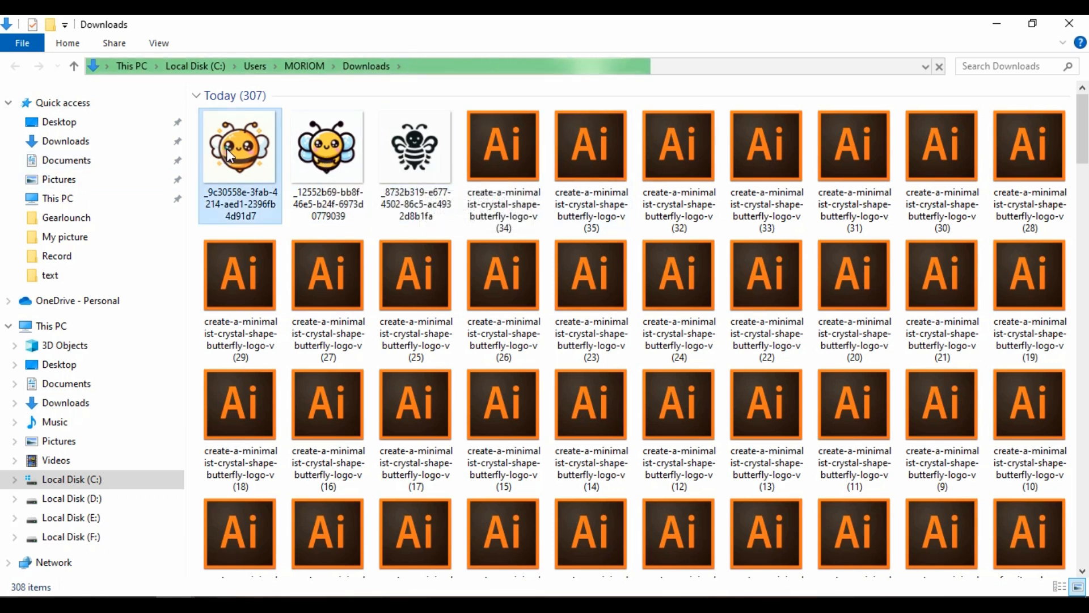
pyautogui.moveTo(231, 151); pyautogui.dragTo(229, 418)
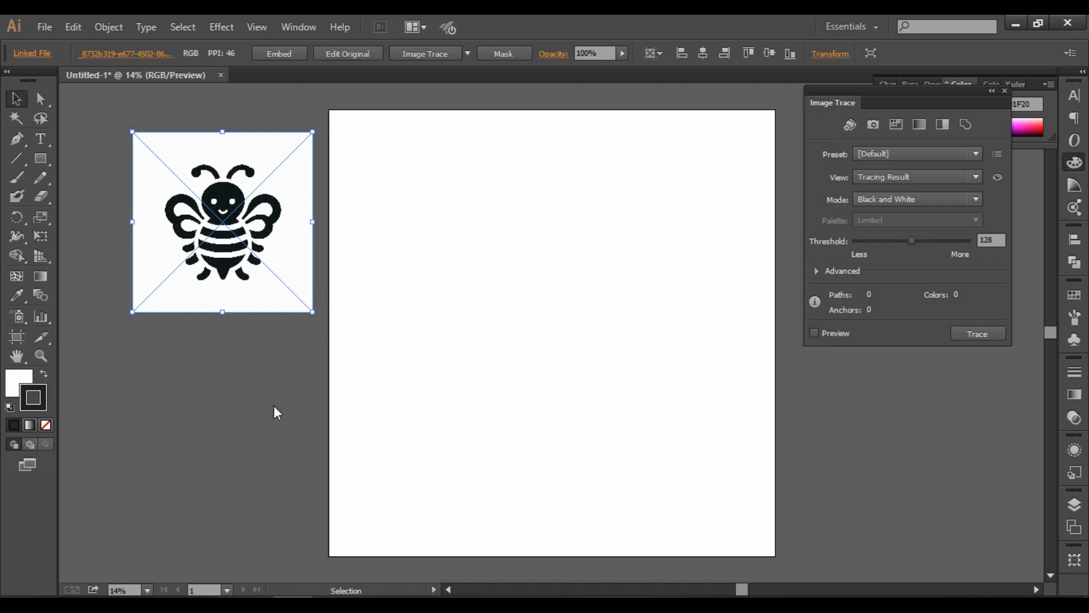
# Place the round orange bee image from the Downloads folder into the Illustrator document, just below the black bee silhouette.
pyautogui.moveTo(174, 605)
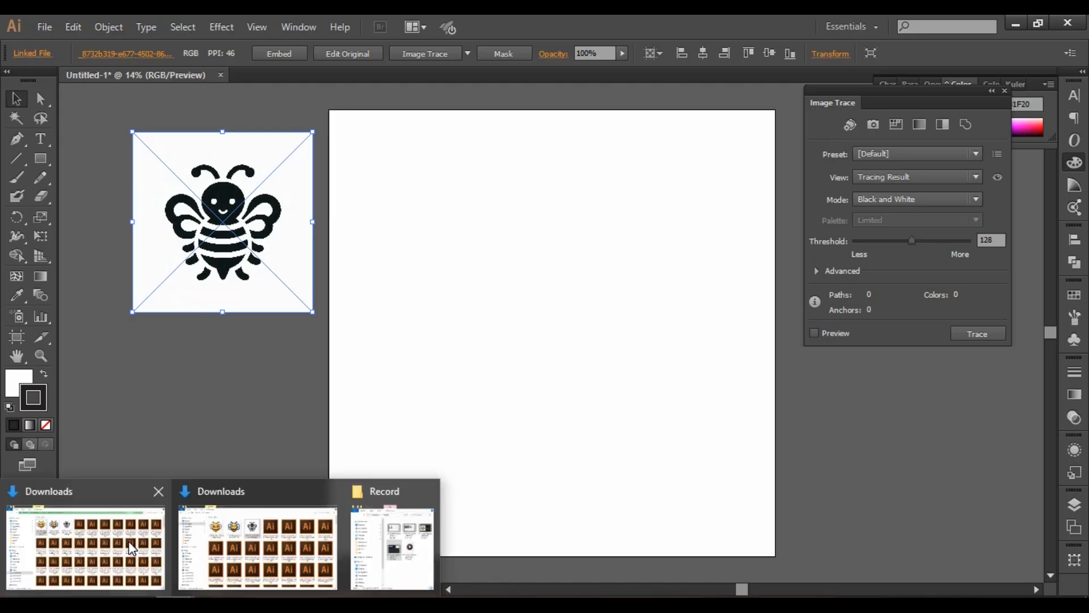
pyautogui.click(128, 540)
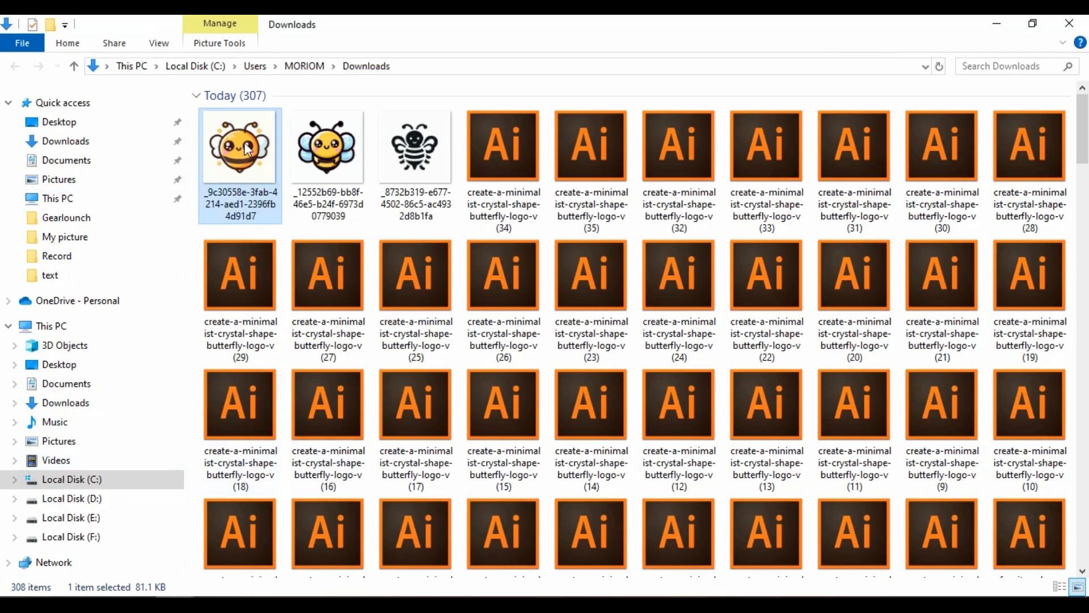
pyautogui.moveTo(241, 154); pyautogui.dragTo(384, 483)
pyautogui.press('Delete')
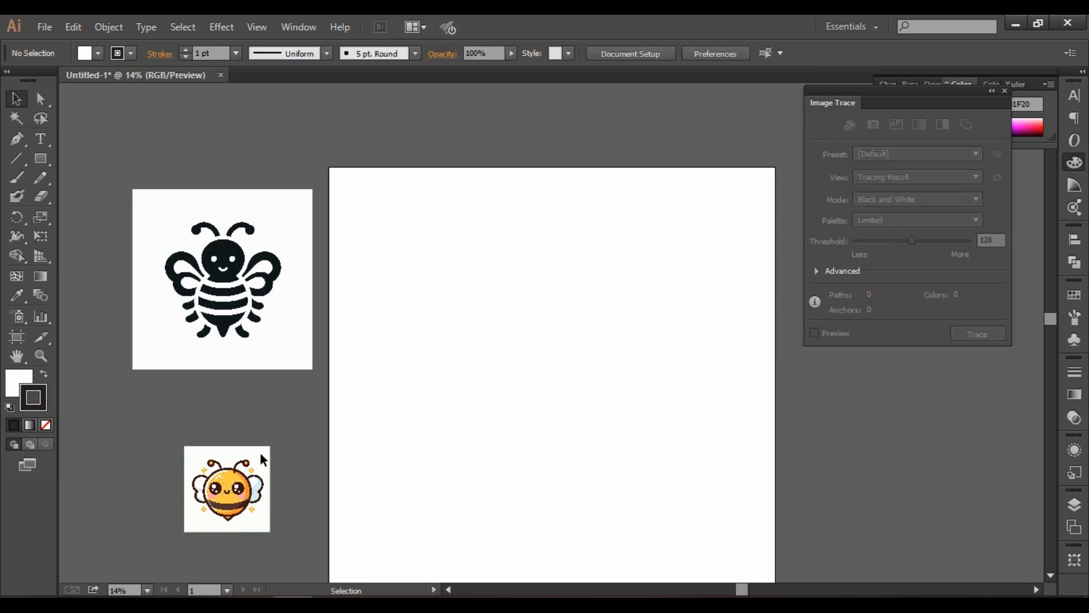
pyautogui.moveTo(250, 474); pyautogui.dragTo(235, 427)
# Trace the black bee silhouette image with the Silhouettes preset and expand the tracing into vector paths.
pyautogui.click(223, 278)
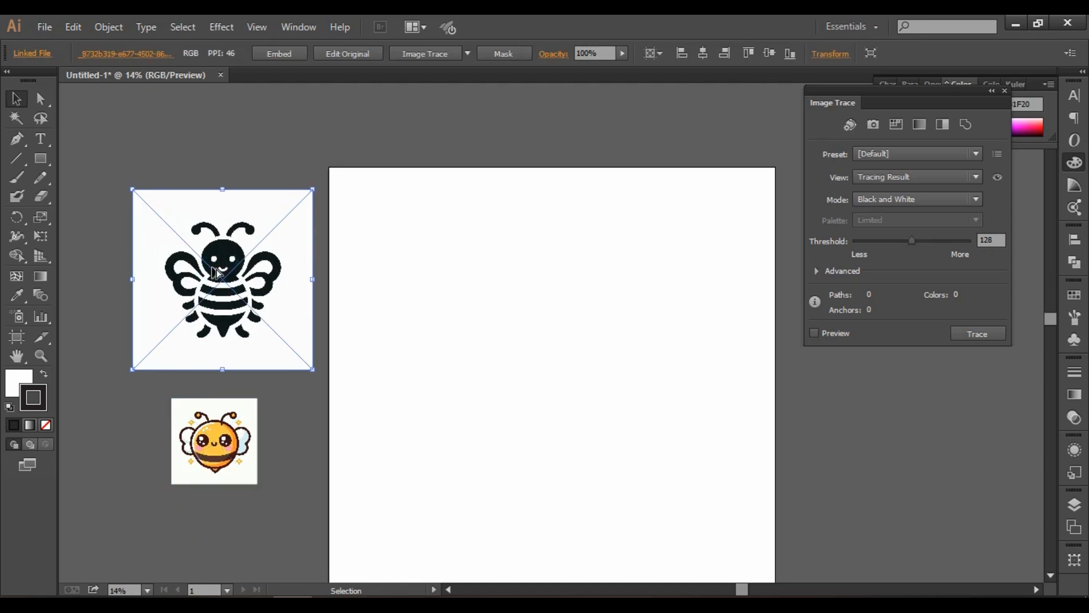
pyautogui.scroll(2, 212, 267)
pyautogui.moveTo(411, 290); pyautogui.dragTo(512, 267)
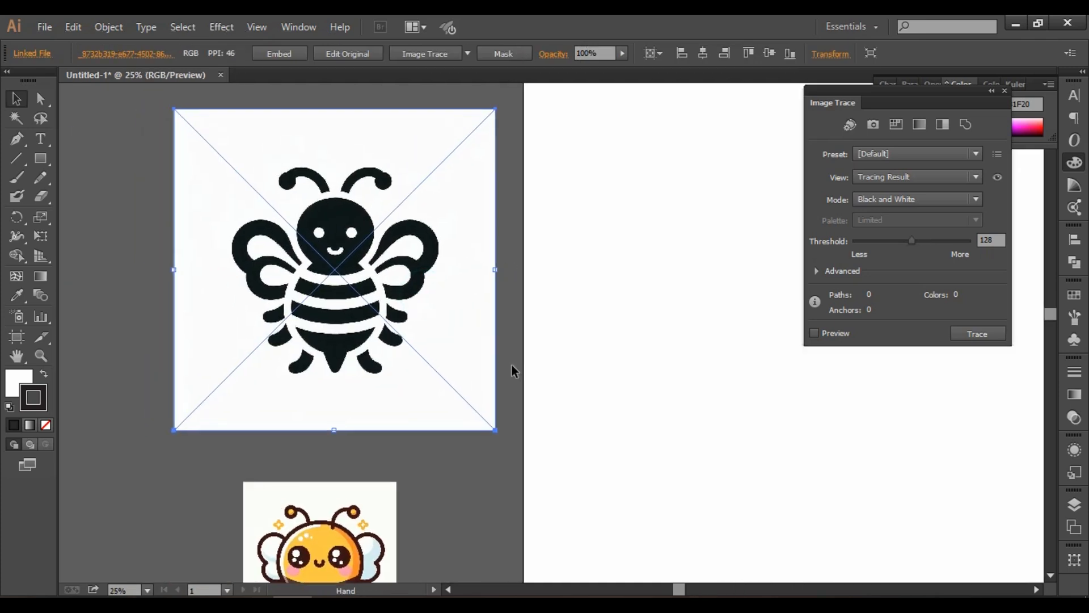
pyautogui.keyDown('shift'); pyautogui.click(362, 556); pyautogui.keyUp('shift')
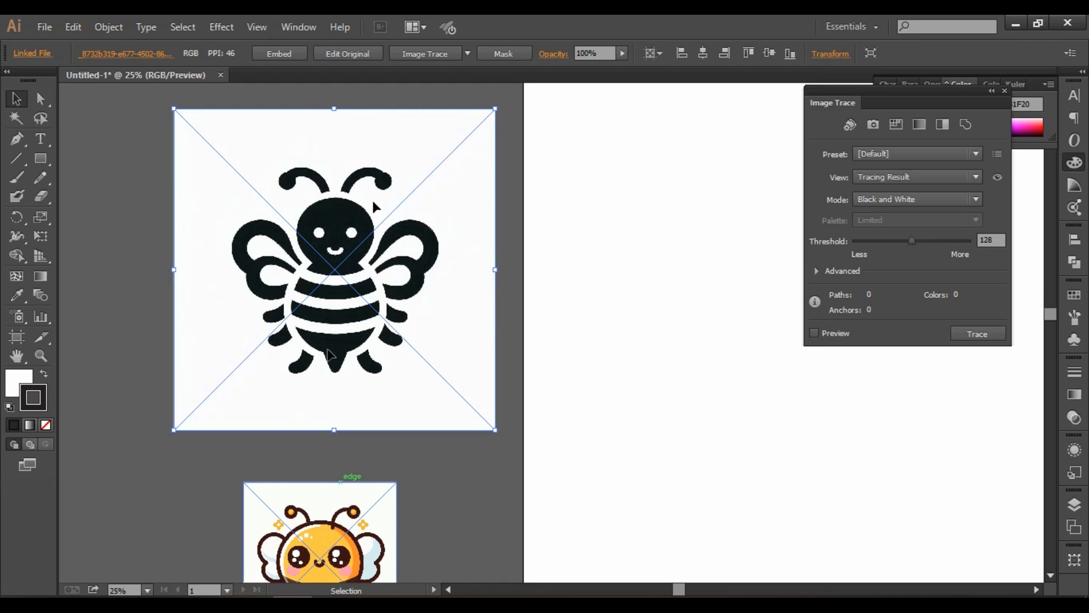
pyautogui.click(468, 54)
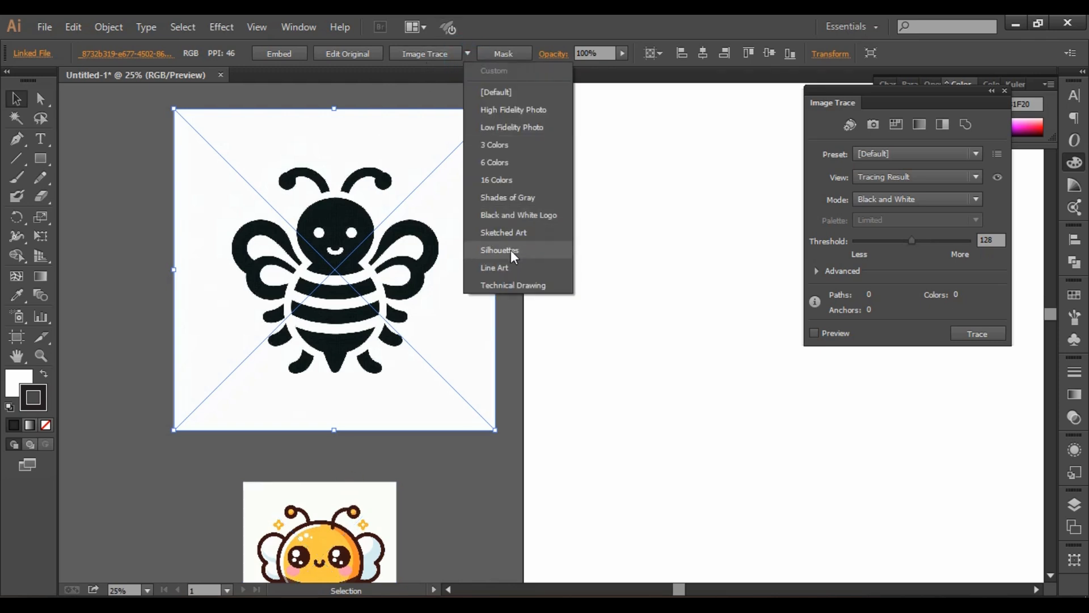
pyautogui.click(511, 250)
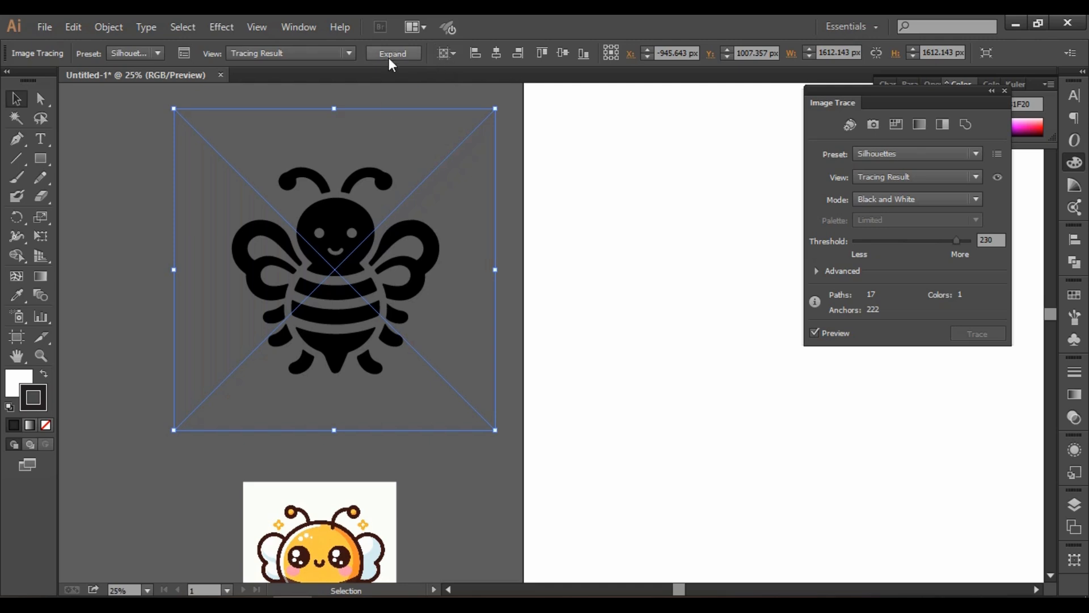
pyautogui.click(396, 52)
pyautogui.click(546, 357)
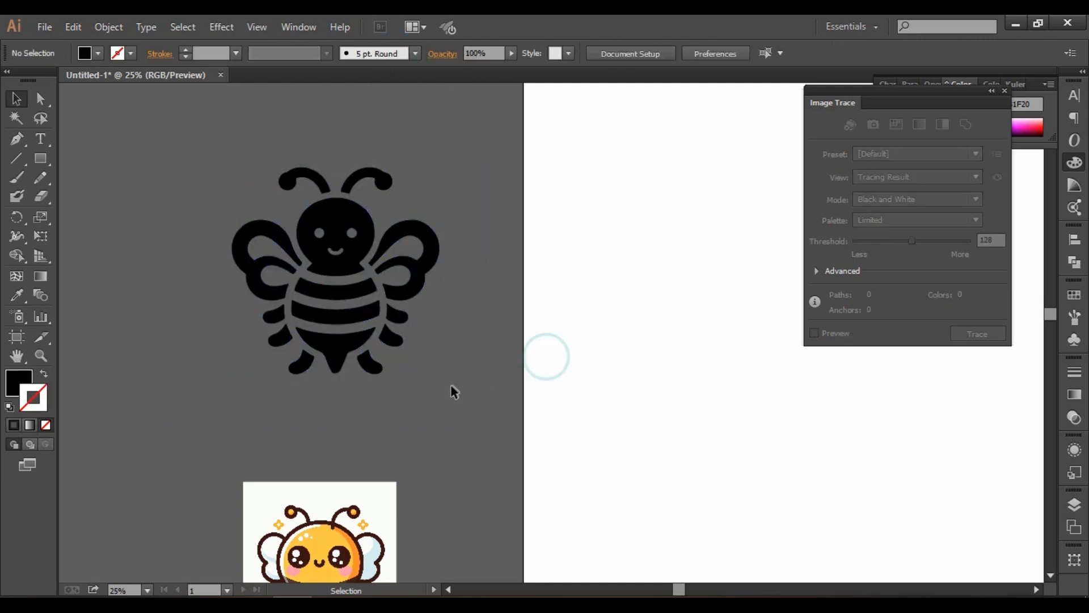
# Reposition the orange bee image below the silhouette, trace it with the 6 Colors preset and expand the tracing.
pyautogui.scroll(-1, 454, 390)
pyautogui.moveTo(306, 513); pyautogui.dragTo(363, 452)
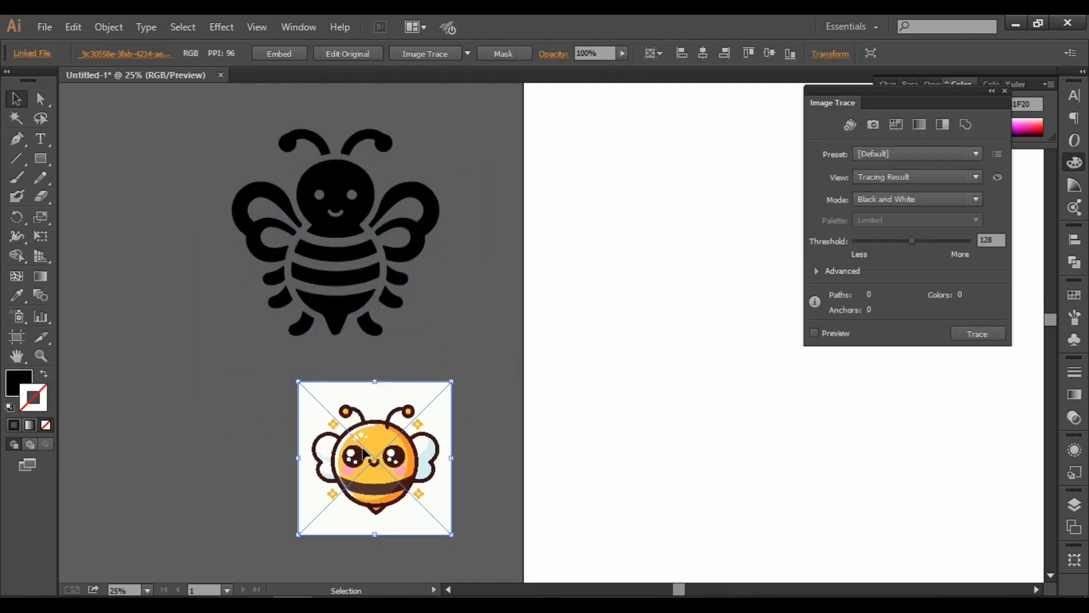
pyautogui.scroll(-1, 389, 436)
pyautogui.scroll(2, 386, 430)
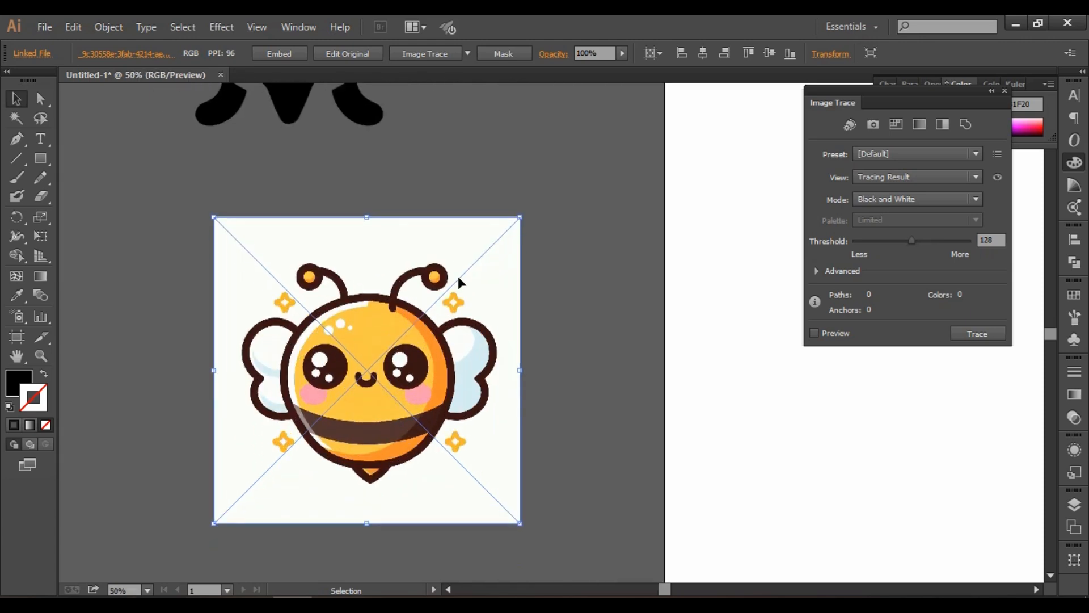
pyautogui.click(466, 53)
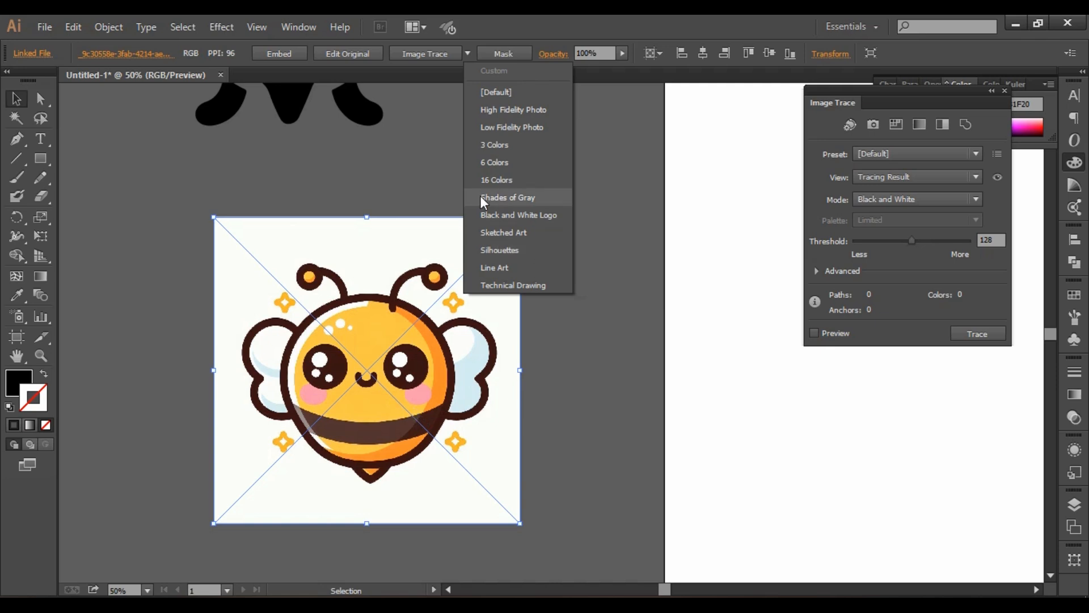
pyautogui.click(509, 162)
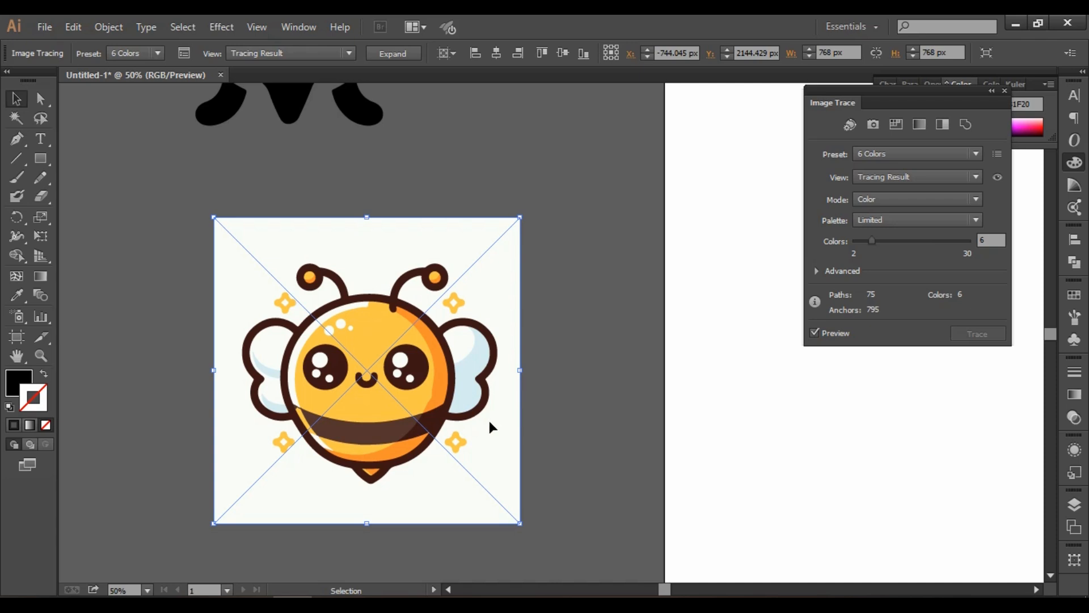
pyautogui.click(407, 56)
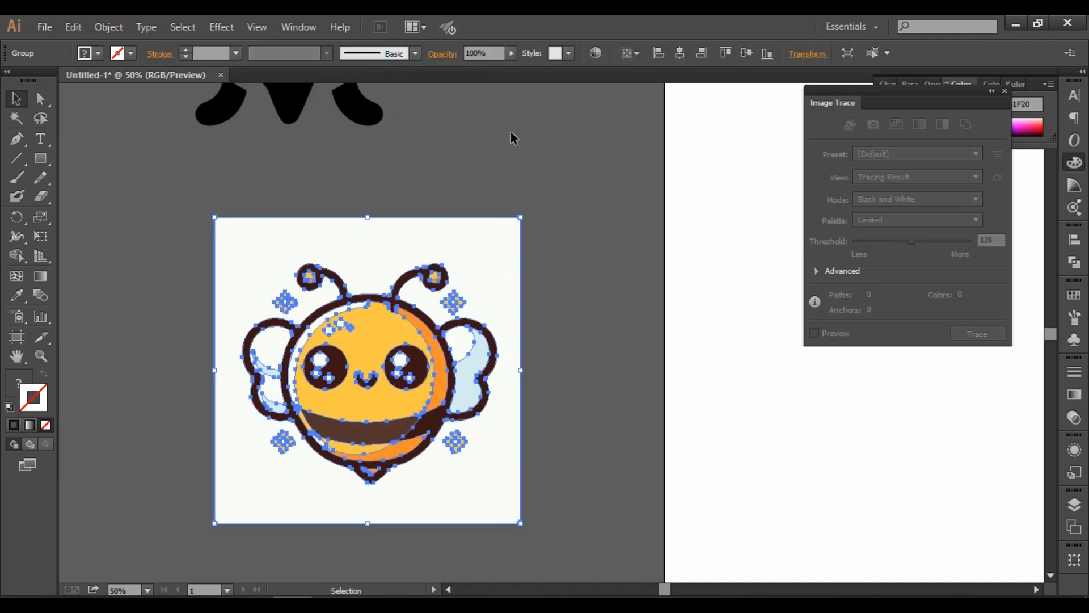
pyautogui.click(598, 256)
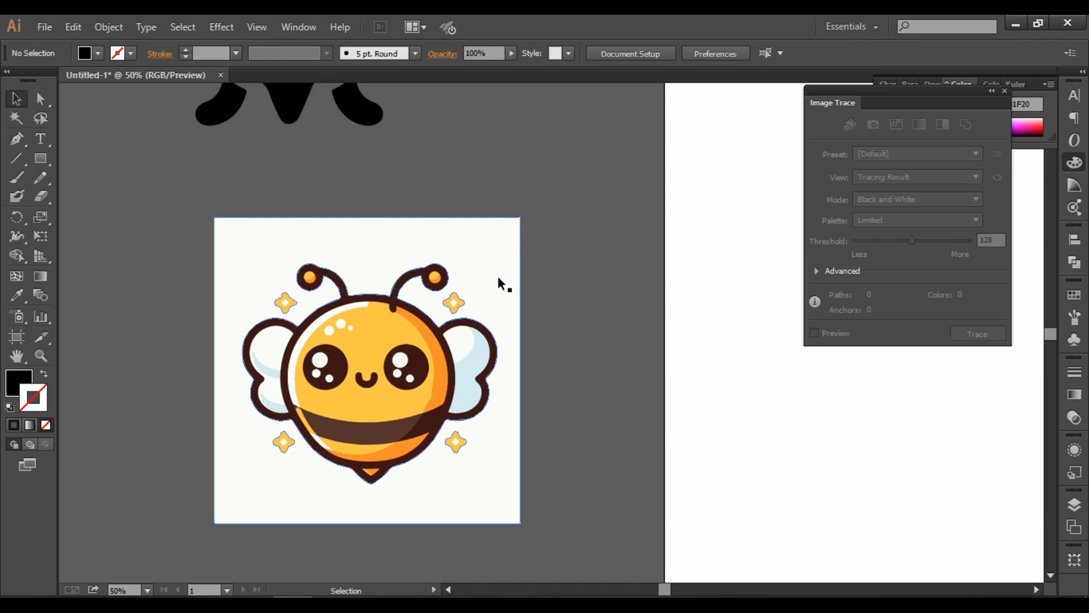
# Ungroup the expanded orange bee and delete its off-white square background.
pyautogui.moveTo(502, 278); pyautogui.dragTo(508, 281)
pyautogui.rightClick(508, 290)
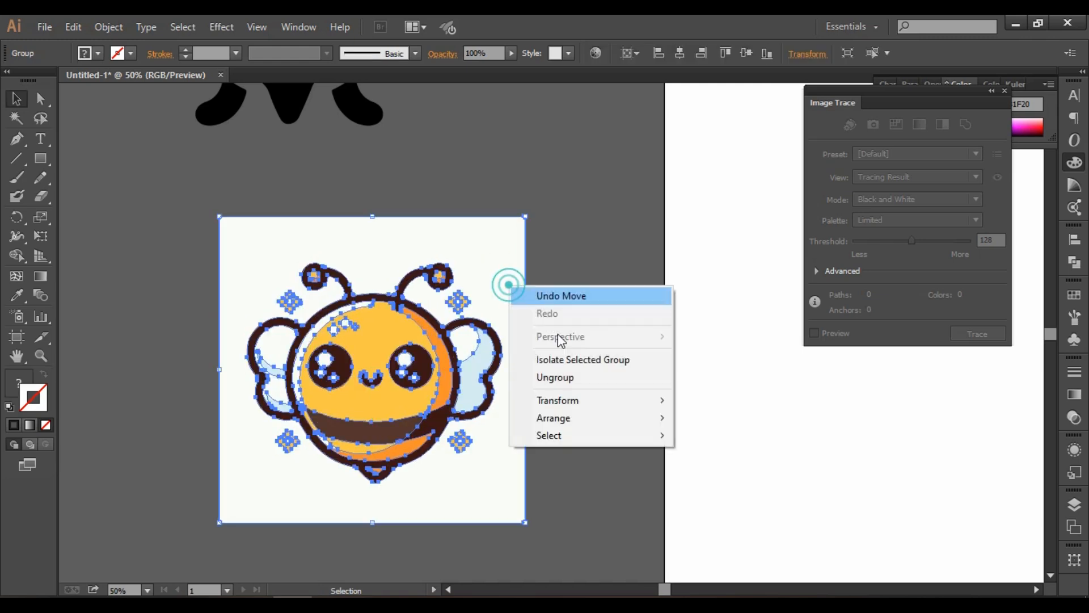
pyautogui.click(595, 383)
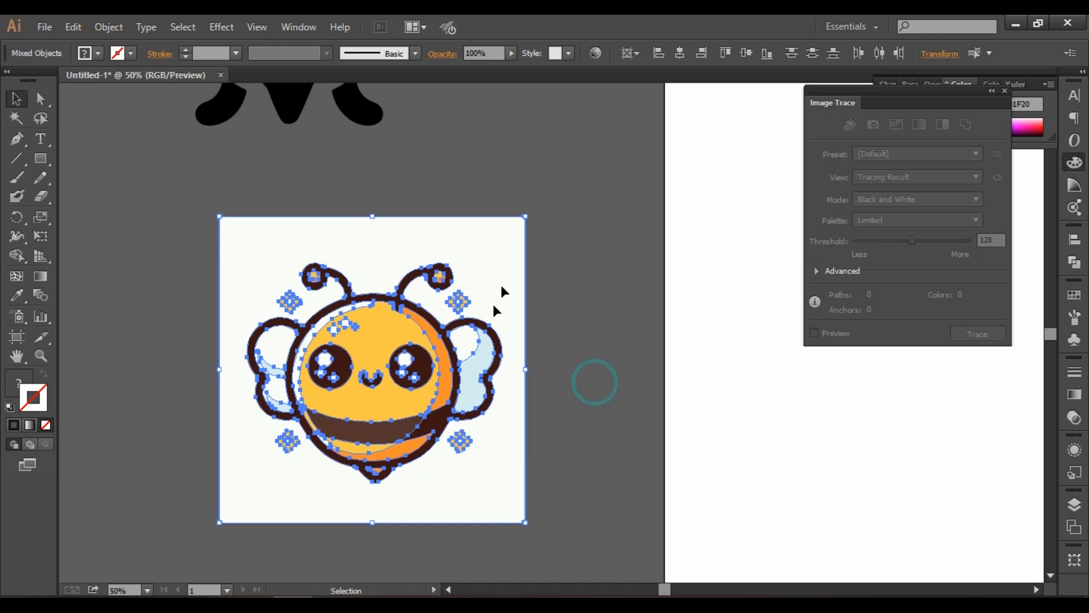
pyautogui.click(574, 236)
pyautogui.click(493, 240)
pyautogui.press('Delete')
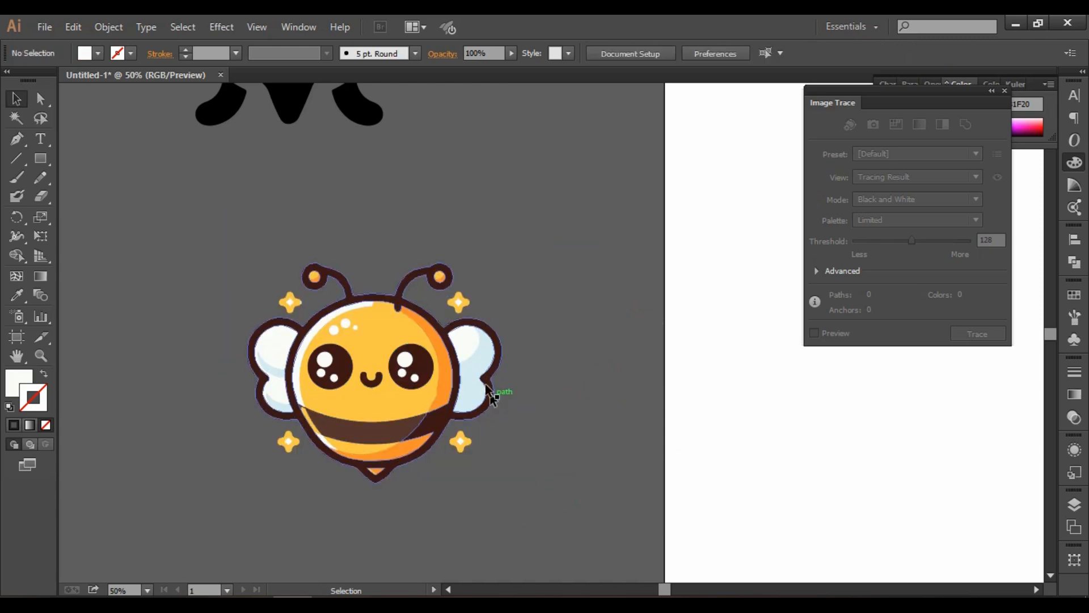
# Select the orange bee's left wing fill and its two light-blue shading shapes, and recolor them all with the wing's off-white using the Eyedropper.
pyautogui.scroll(1, 576, 363)
pyautogui.scroll(1, 571, 368)
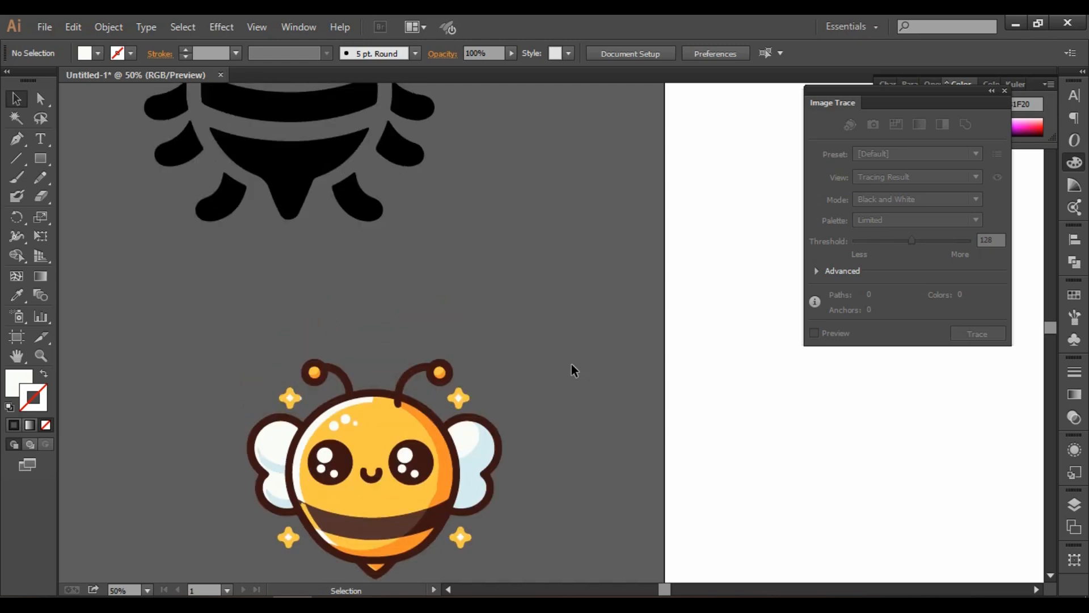
pyautogui.scroll(-2, 568, 368)
pyautogui.scroll(1, 326, 396)
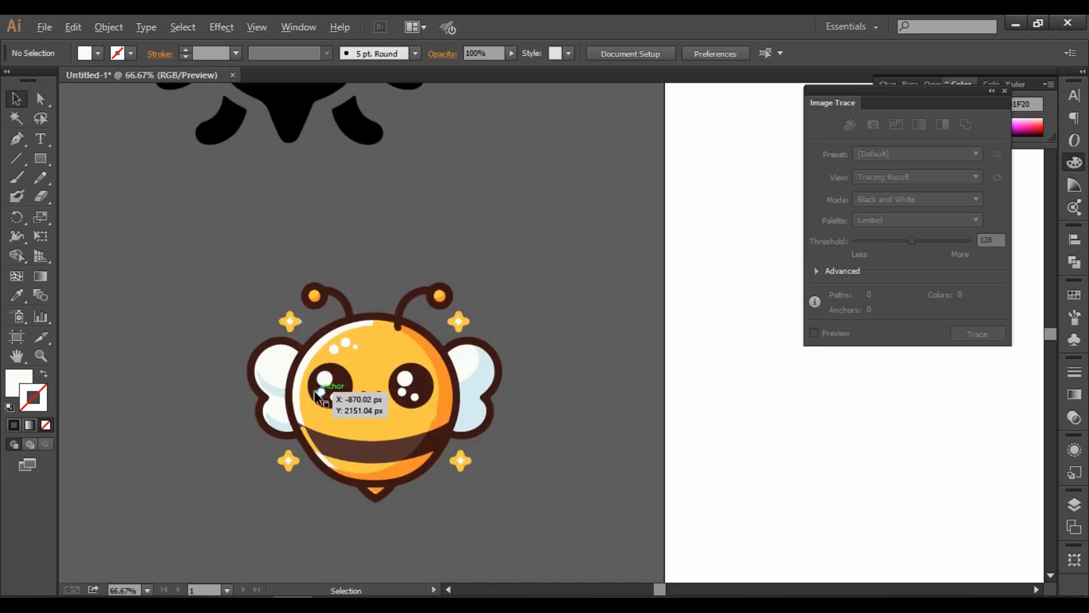
pyautogui.scroll(-1, 349, 401)
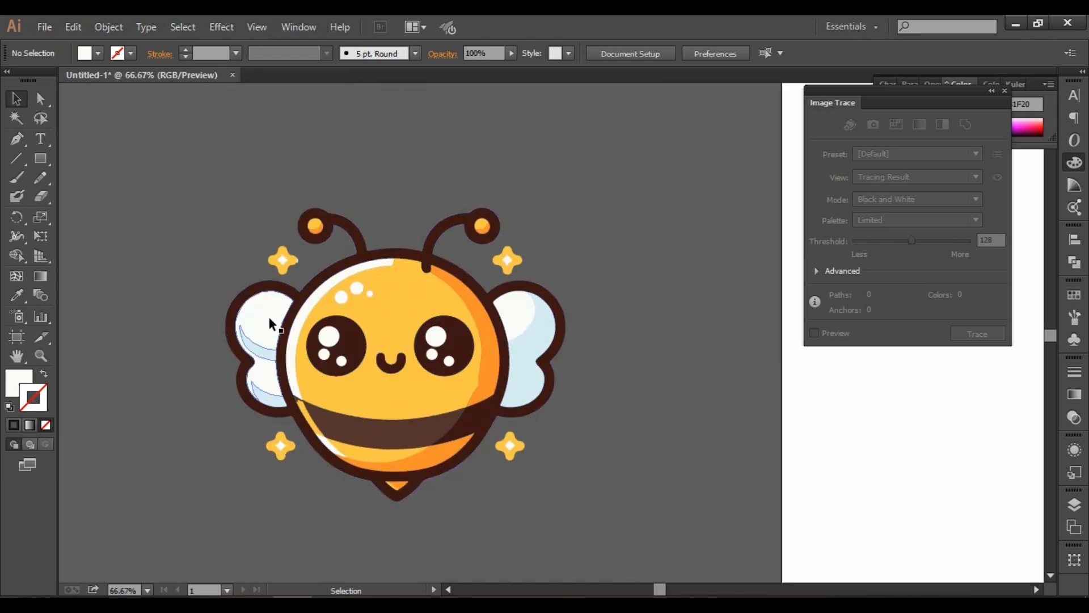
pyautogui.click(275, 331)
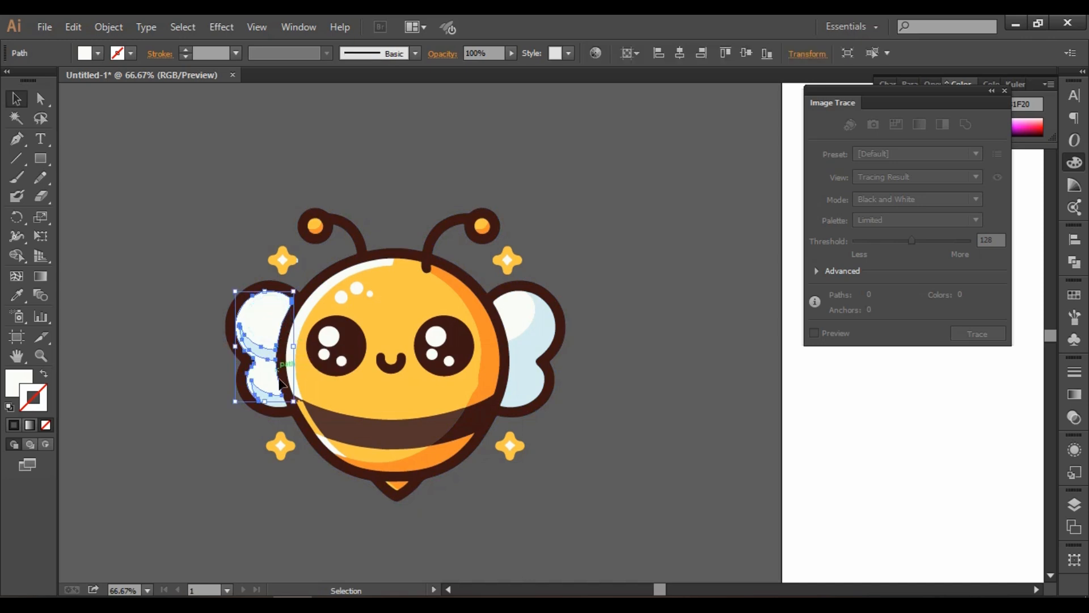
pyautogui.keyDown('shift'); pyautogui.click(277, 400); pyautogui.keyUp('shift')
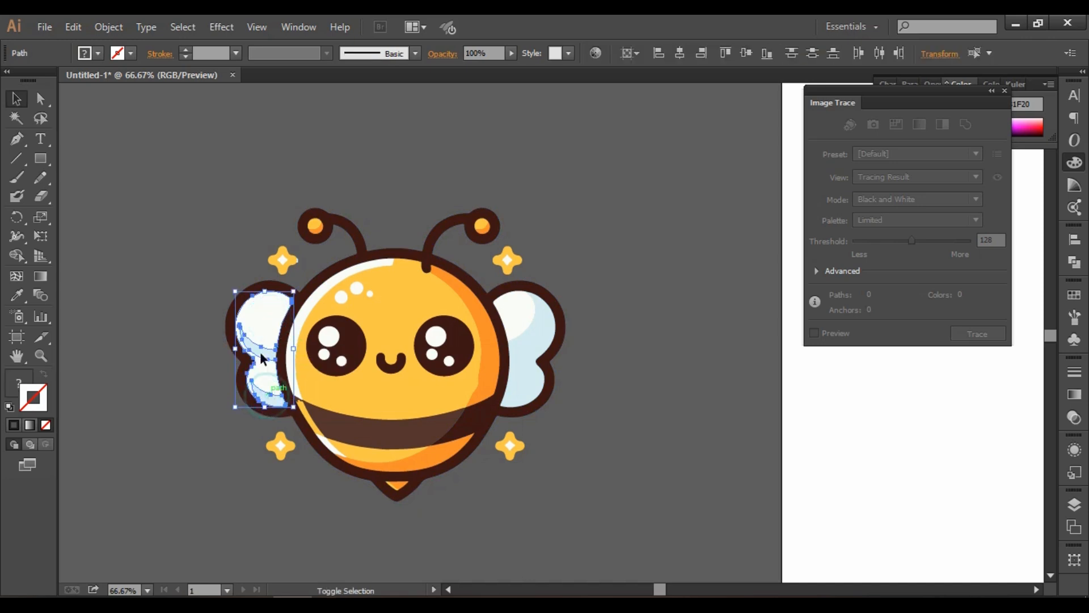
pyautogui.keyDown('shift'); pyautogui.click(264, 357); pyautogui.keyUp('shift')
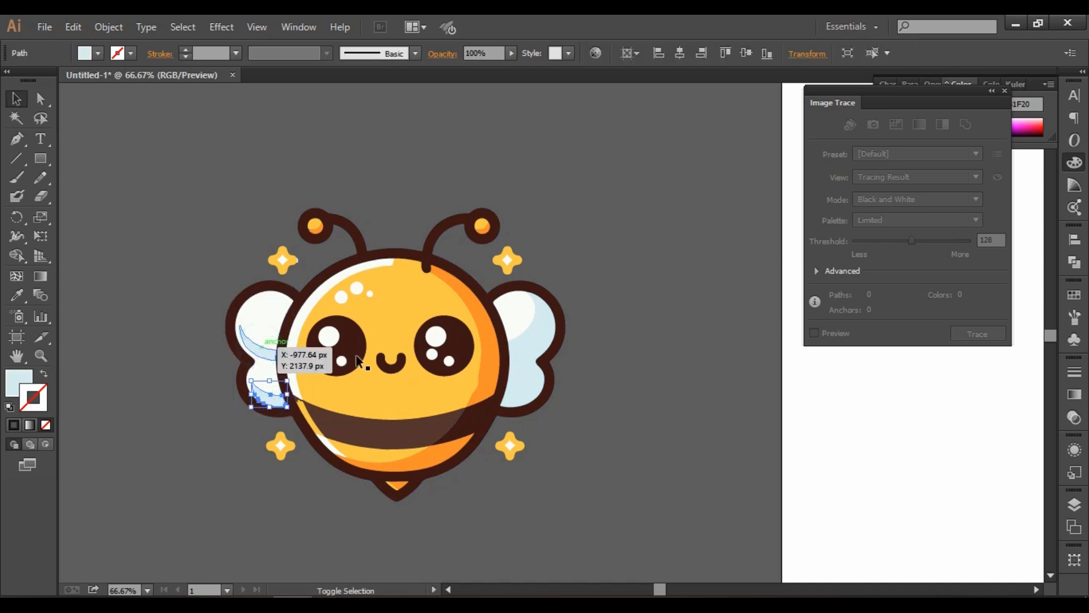
pyautogui.keyDown('shift'); pyautogui.click(266, 350); pyautogui.keyUp('shift')
pyautogui.keyDown('shift'); pyautogui.click(263, 307); pyautogui.keyUp('shift')
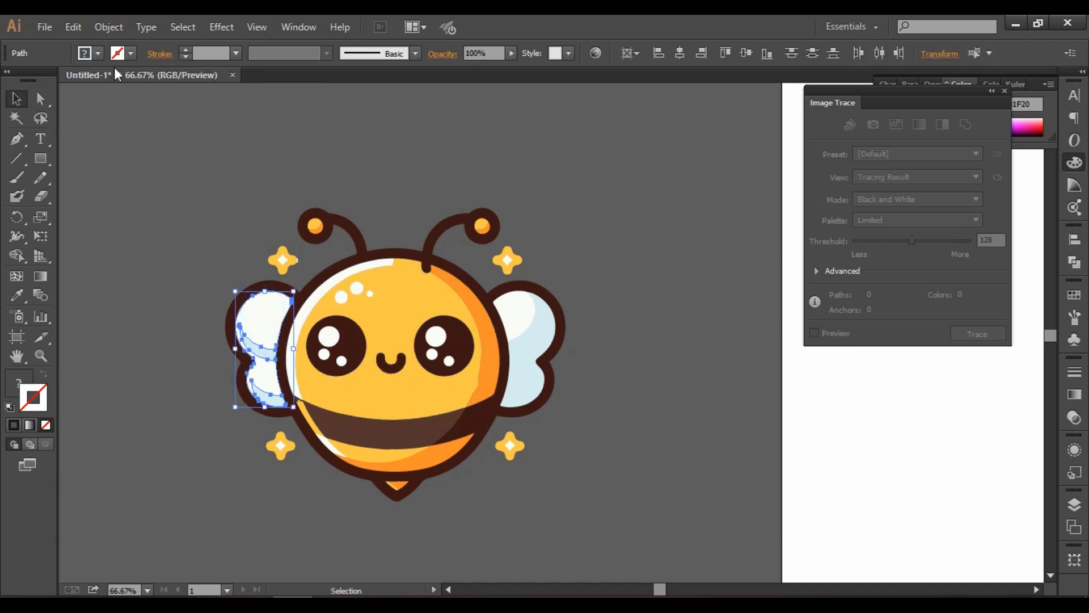
pyautogui.click(17, 295)
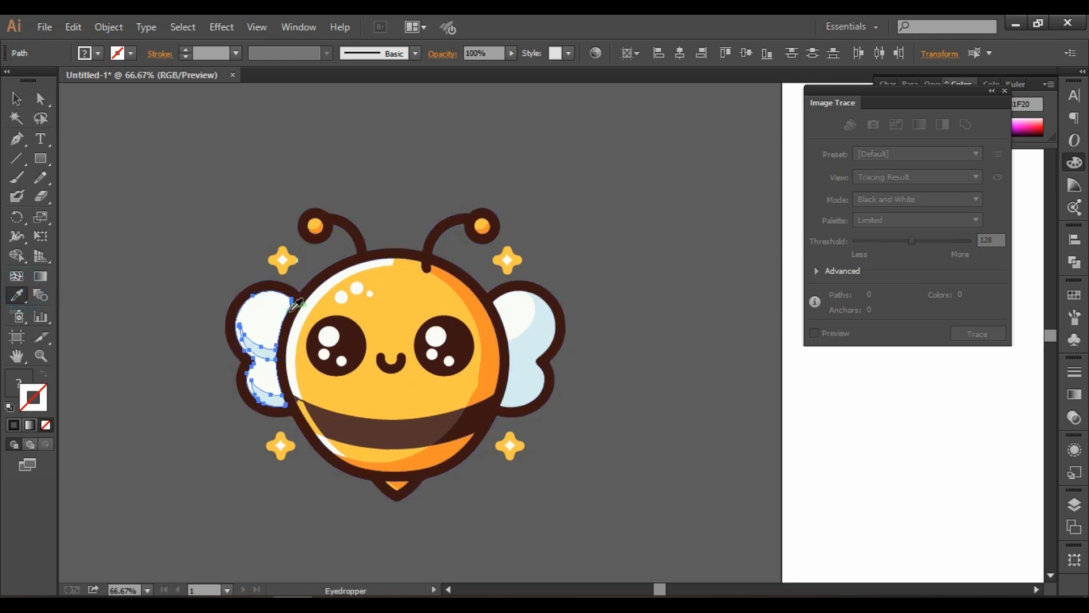
pyautogui.click(265, 302)
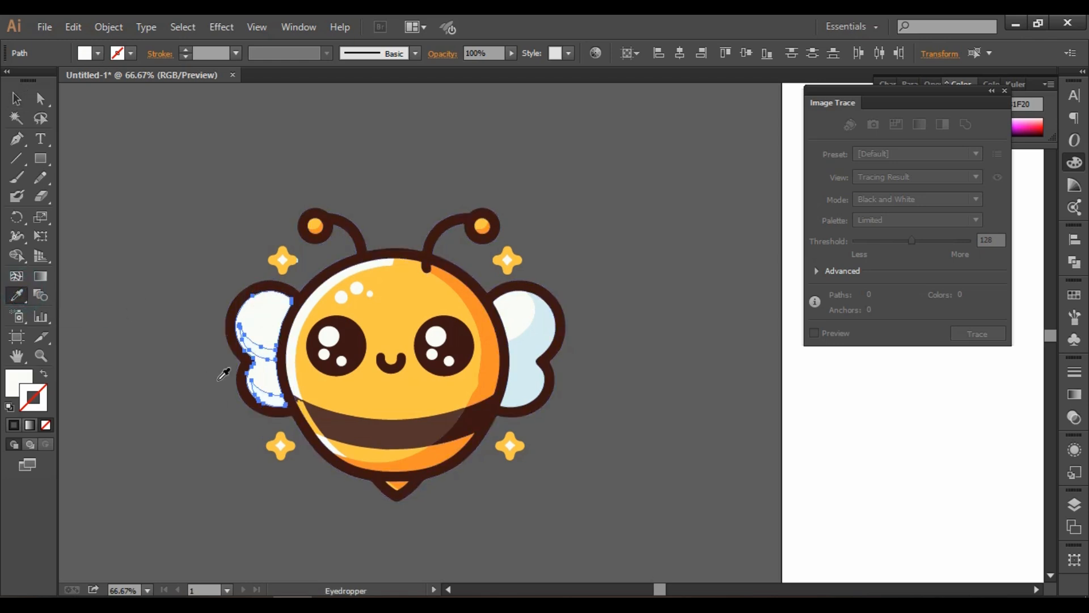
# Unite the selected left wing shapes into a single path with Pathfinder.
pyautogui.click(301, 27)
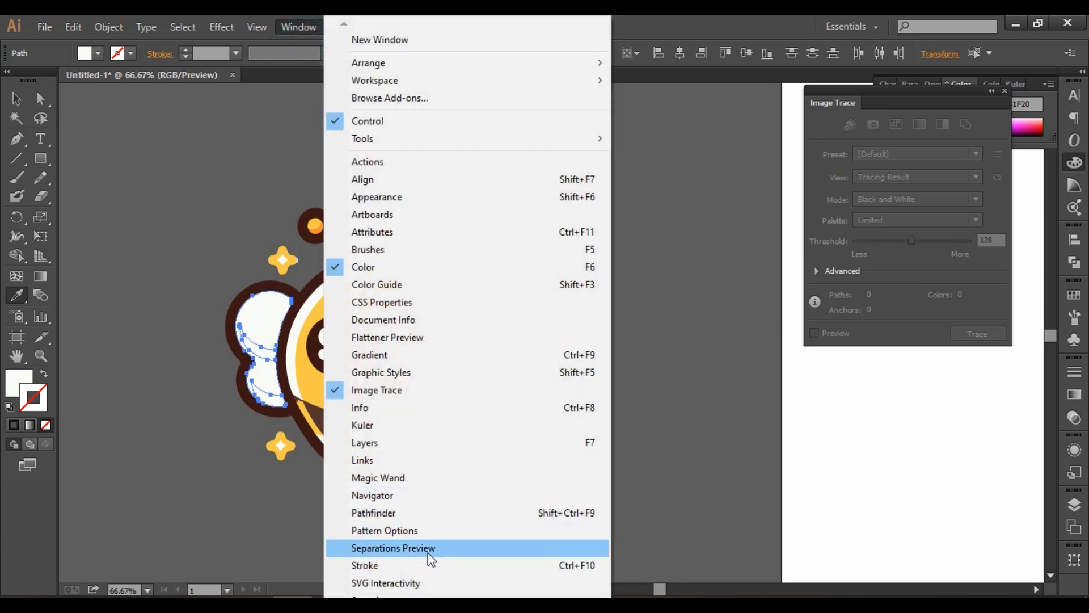
pyautogui.click(381, 514)
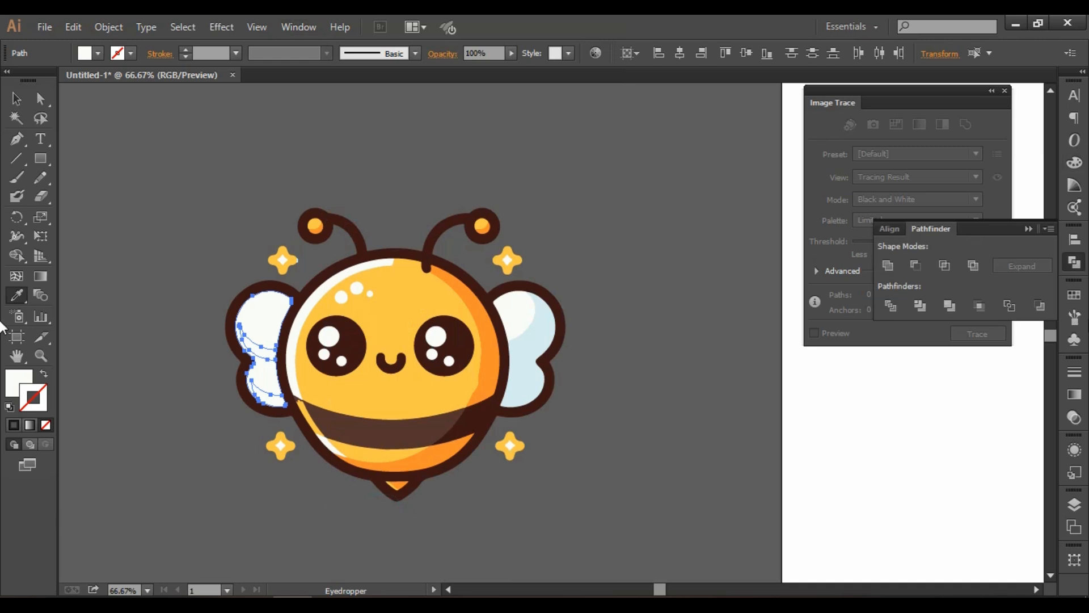
pyautogui.click(888, 266)
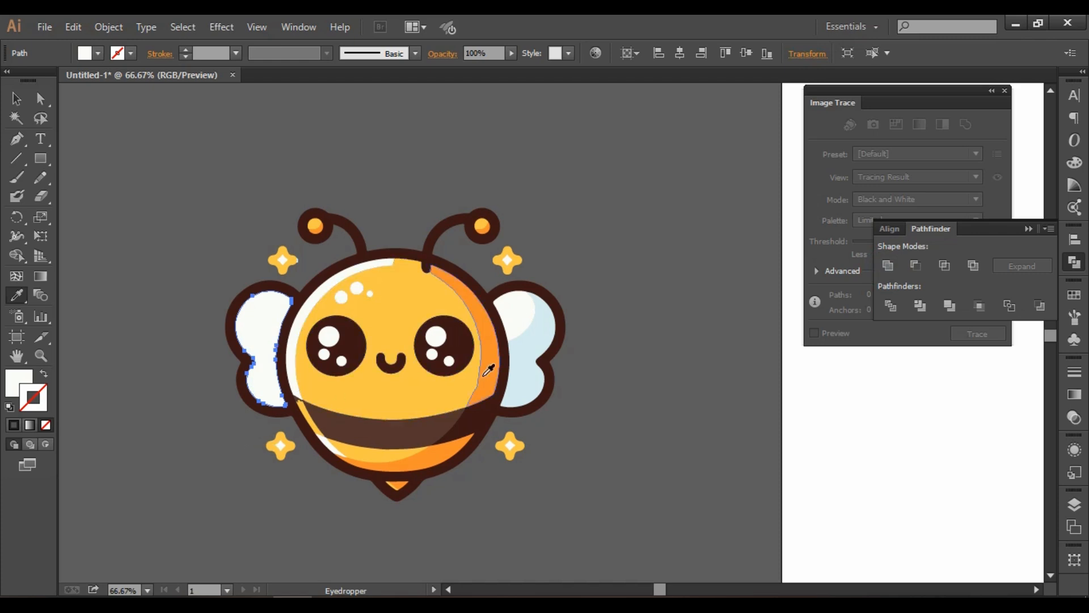
# Recolor the right wing's highlight and light-blue shapes with the left wing's off-white and unite them into a single path.
pyautogui.press('v')
pyautogui.keyDown('shift'); pyautogui.click(543, 334); pyautogui.keyUp('shift')
pyautogui.press('i')
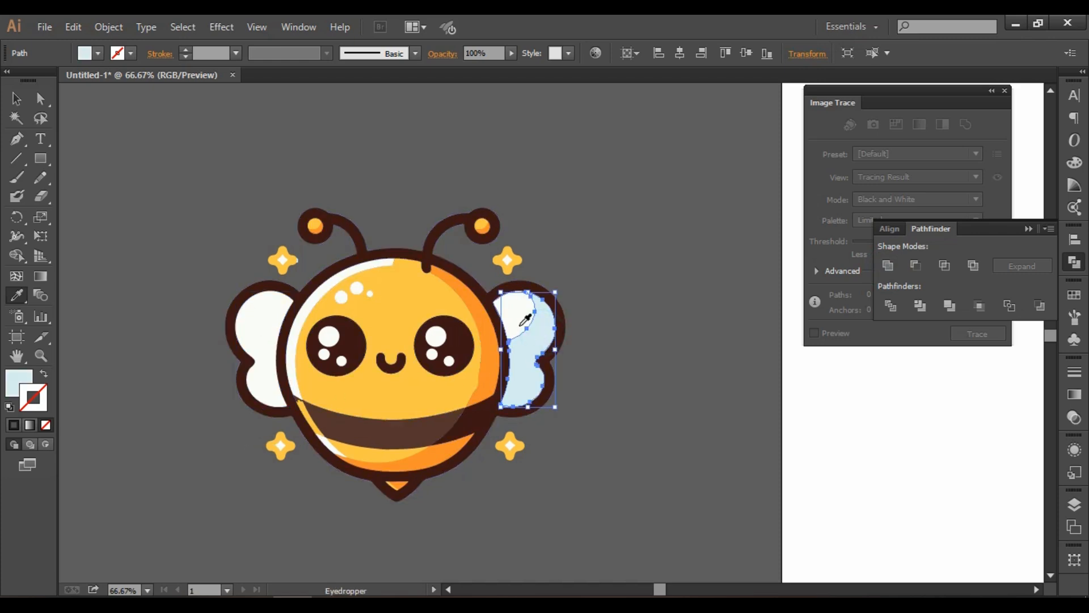
pyautogui.keyDown('ctrl'); pyautogui.click(515, 321); pyautogui.keyUp('ctrl')
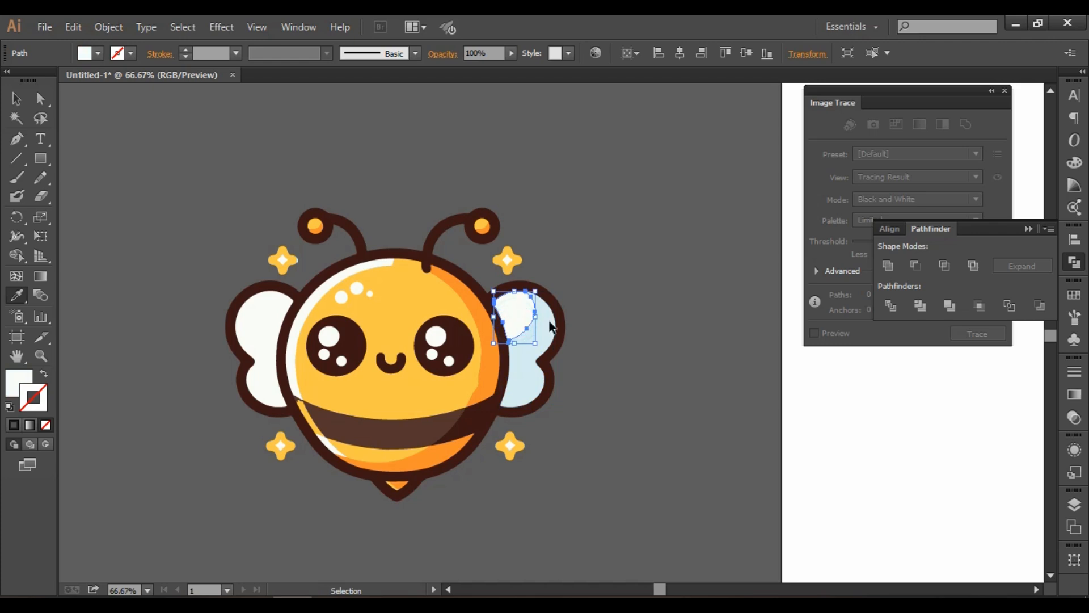
pyautogui.keyDown('ctrl'); pyautogui.keyDown('shift'); pyautogui.click(534, 392); pyautogui.keyUp('shift'); pyautogui.keyUp('ctrl')
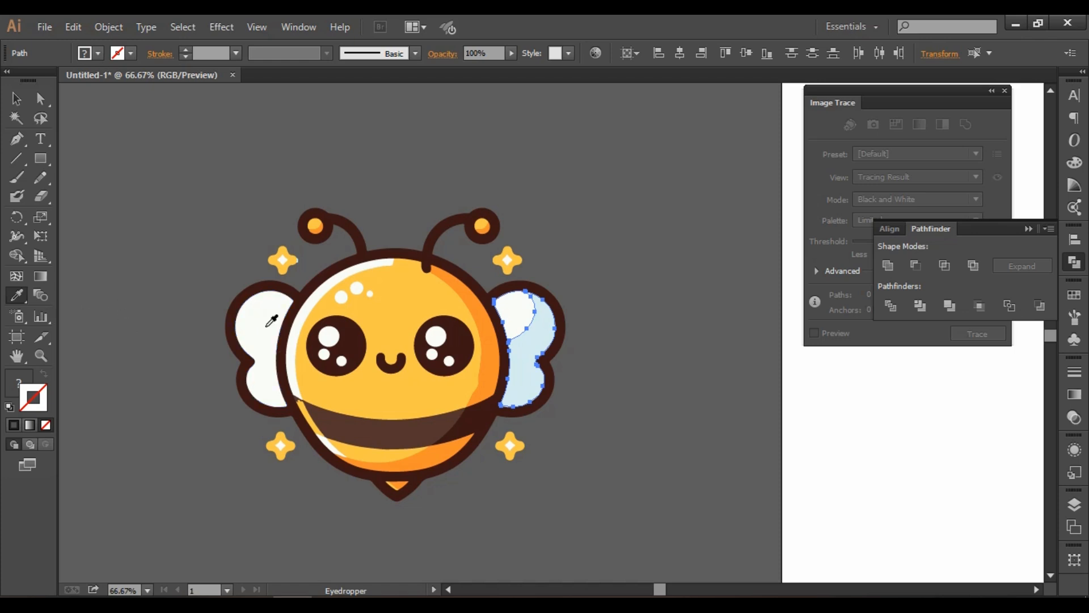
pyautogui.click(250, 334)
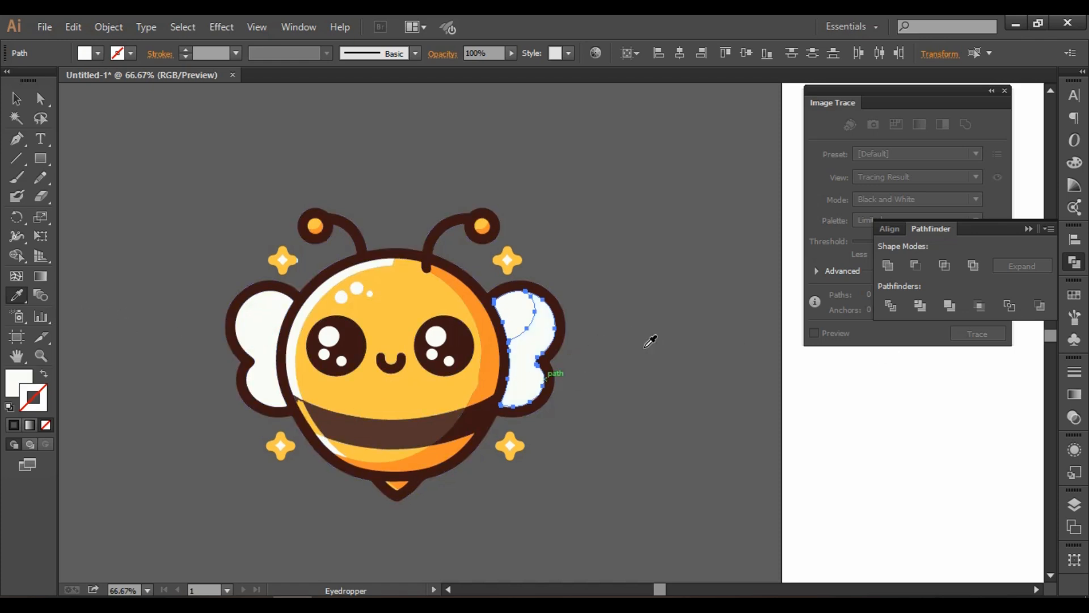
pyautogui.click(894, 264)
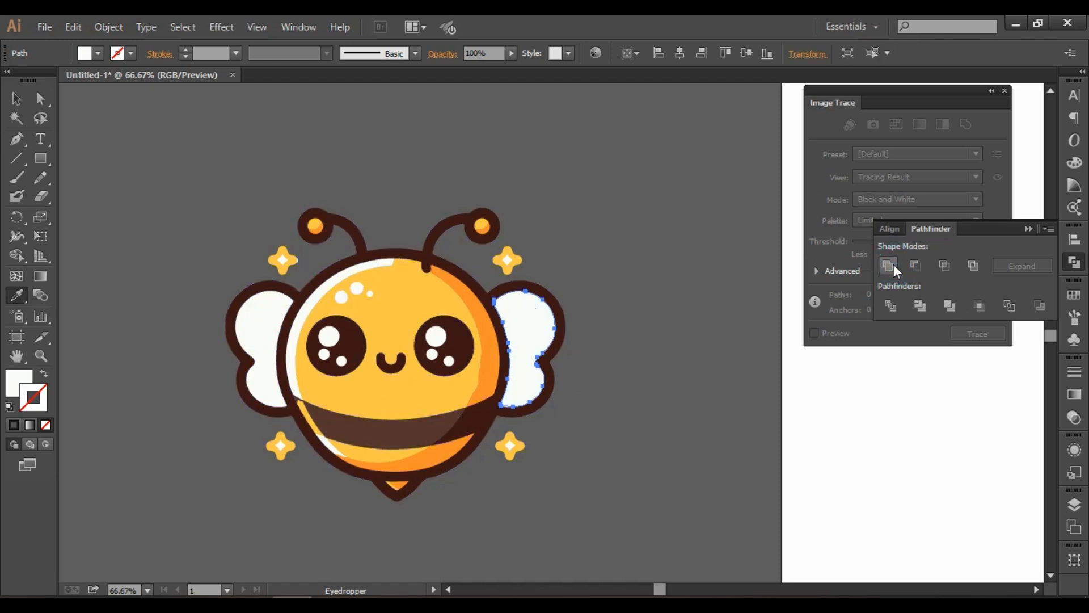
# Select the body's yellow fill and orange shading shapes, and recolor them all with the body's yellow using the Eyedropper.
pyautogui.click(16, 98)
pyautogui.click(579, 433)
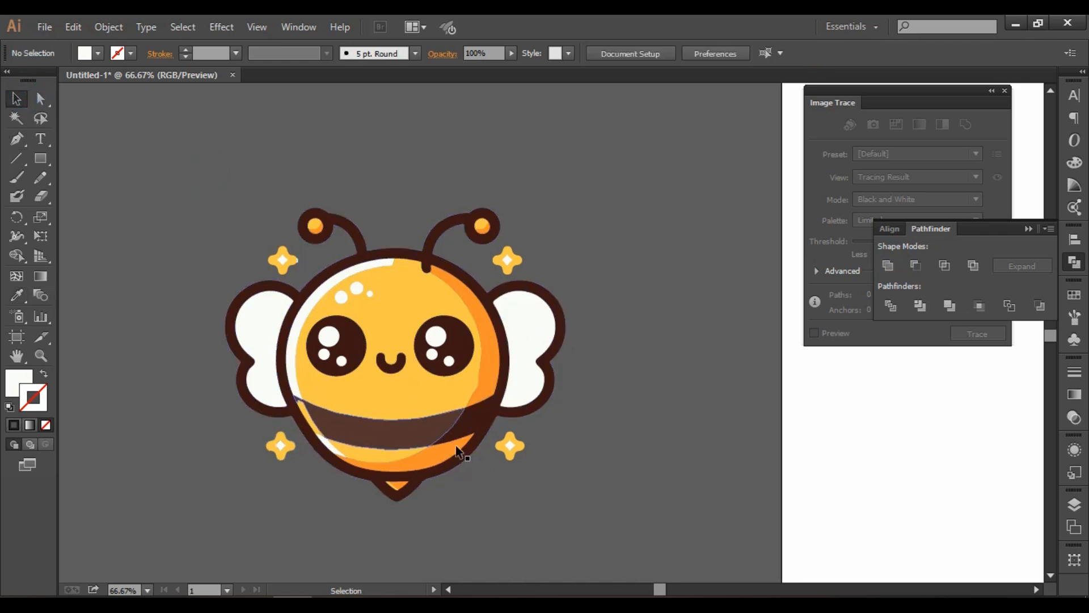
pyautogui.click(420, 464)
pyautogui.keyDown('shift'); pyautogui.click(395, 392); pyautogui.keyUp('shift')
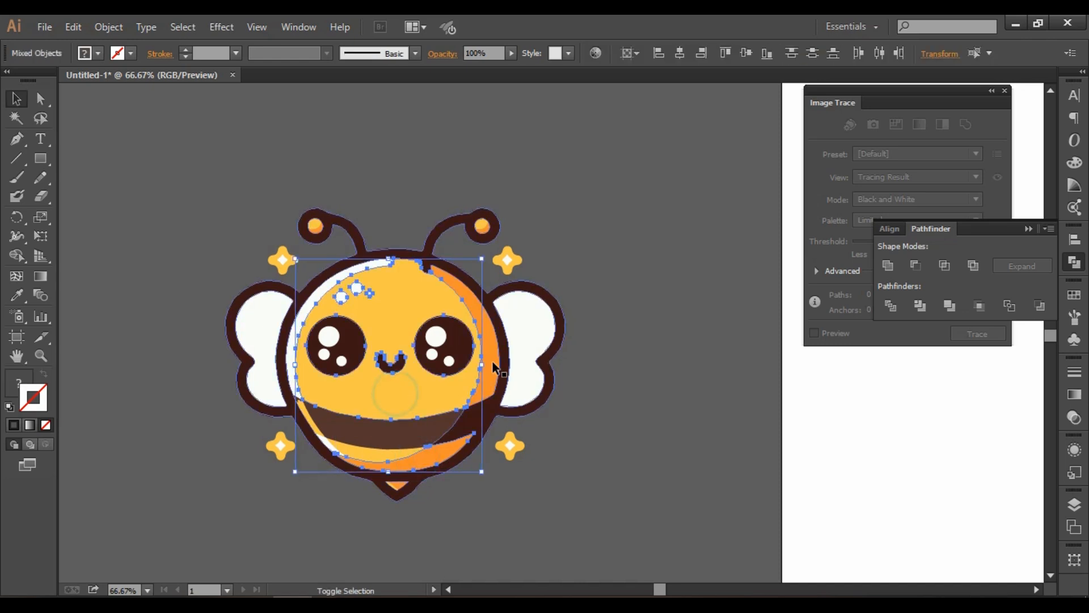
pyautogui.keyDown('shift'); pyautogui.click(491, 361); pyautogui.keyUp('shift')
pyautogui.keyDown('shift'); pyautogui.click(491, 355); pyautogui.keyUp('shift')
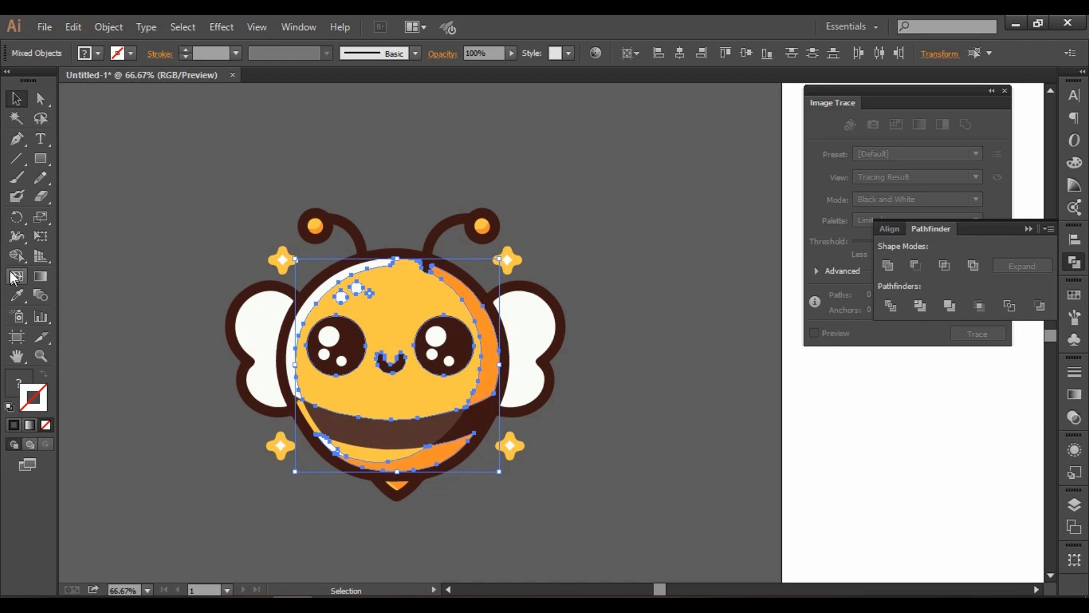
pyautogui.click(17, 295)
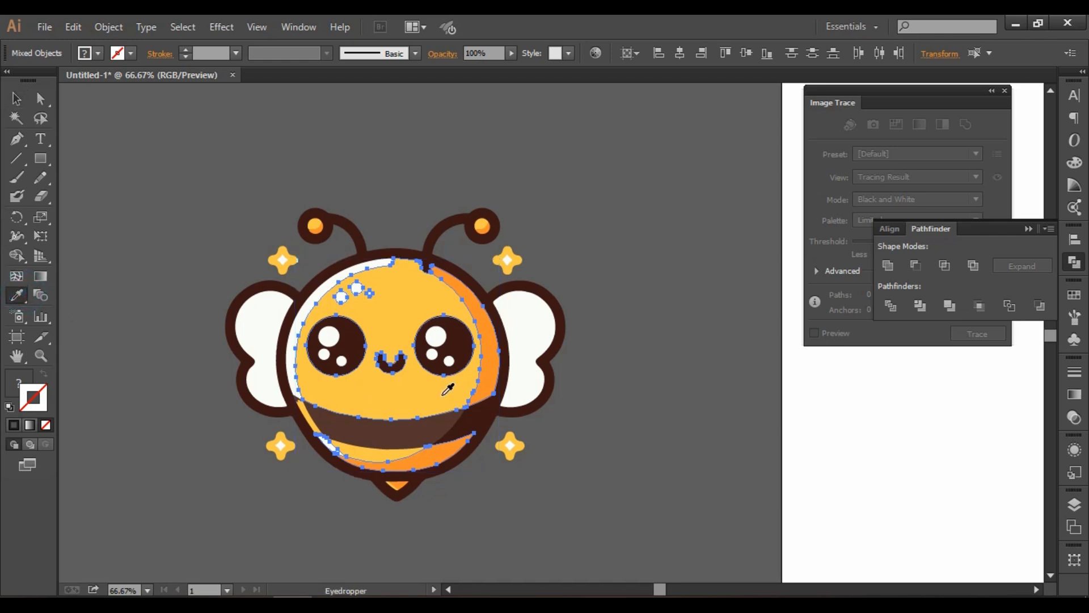
pyautogui.click(446, 392)
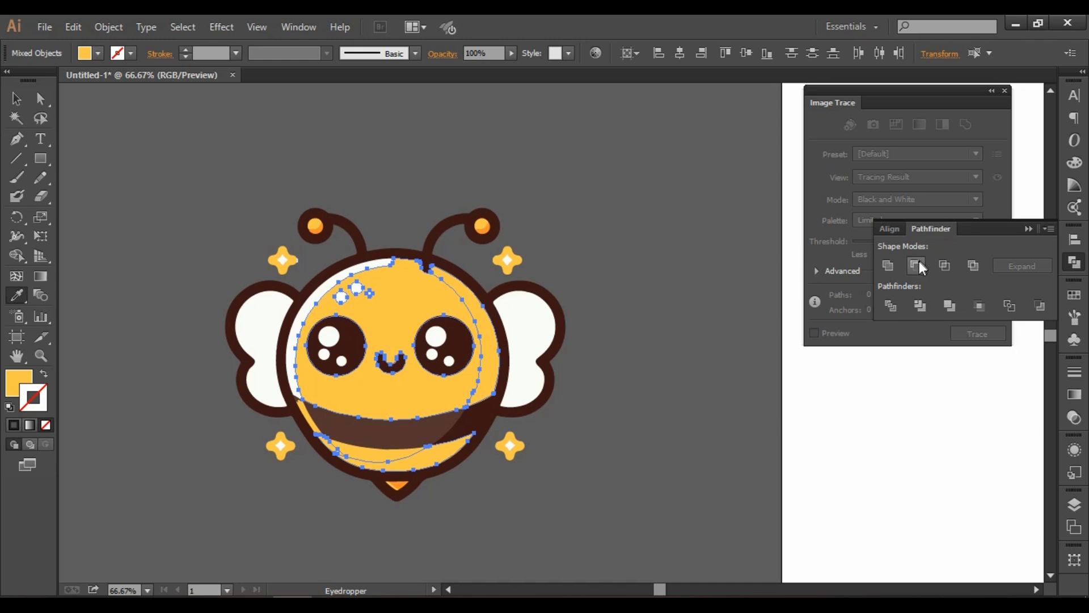
# Unite the yellow body shapes with Pathfinder, including the overlapping piece in the body's lower yellow band.
pyautogui.click(888, 265)
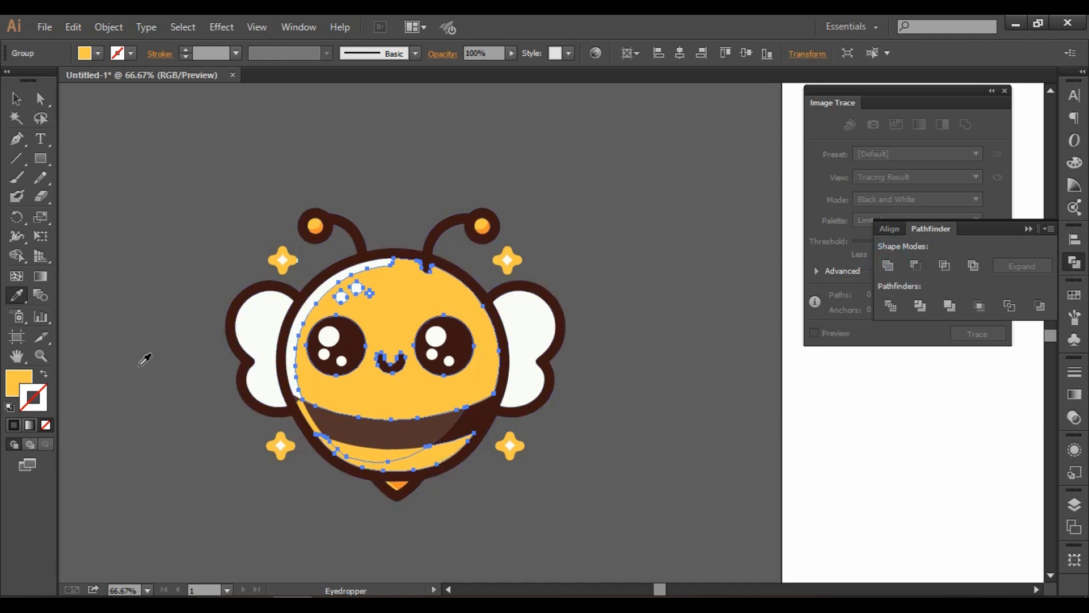
pyautogui.click(16, 98)
pyautogui.click(195, 250)
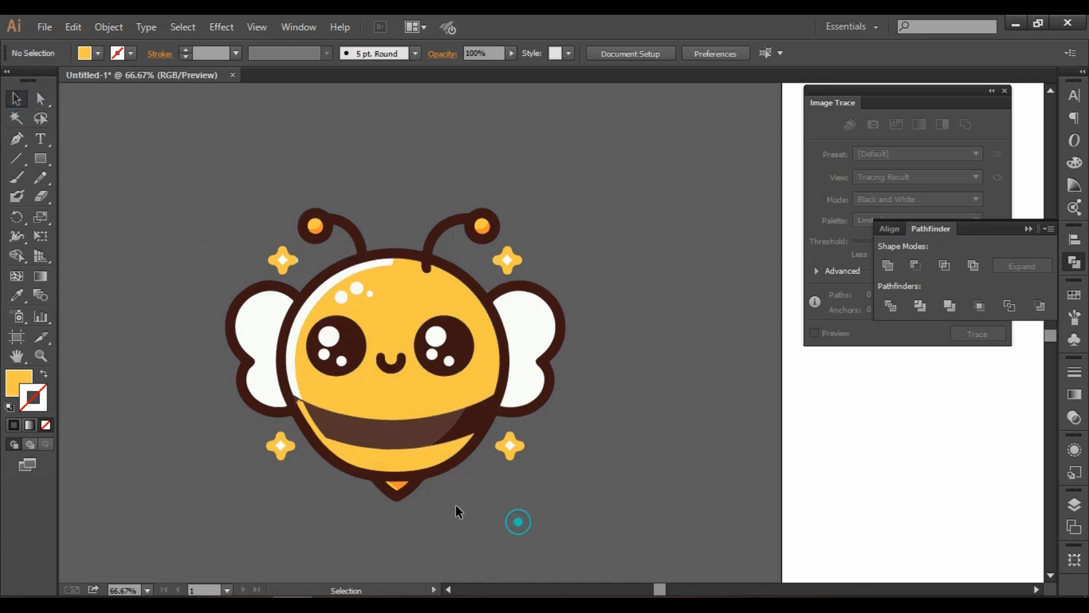
pyautogui.click(383, 455)
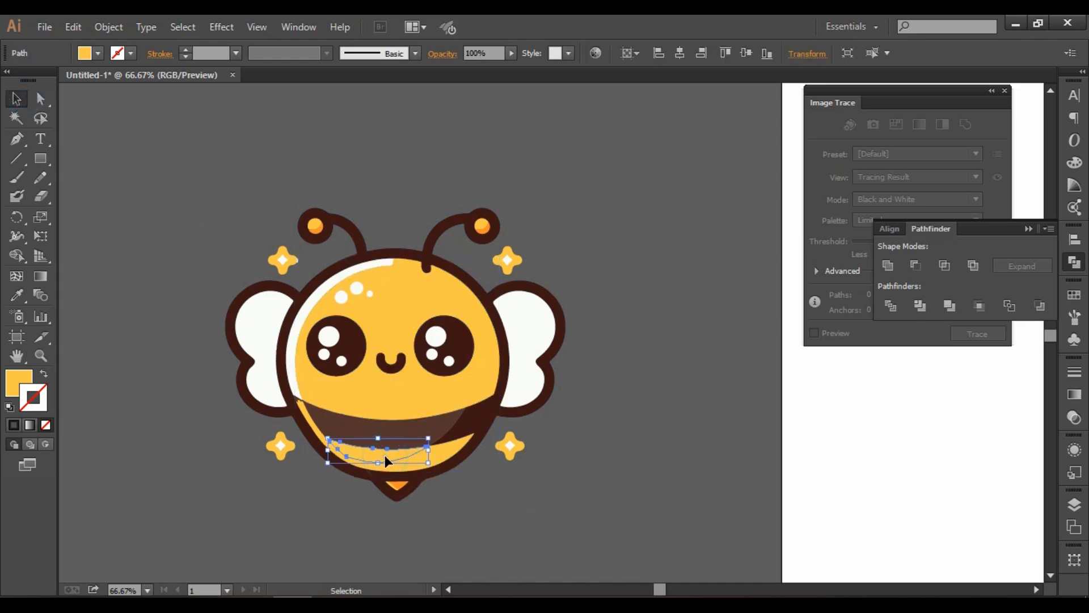
pyautogui.keyDown('shift'); pyautogui.click(444, 461); pyautogui.keyUp('shift')
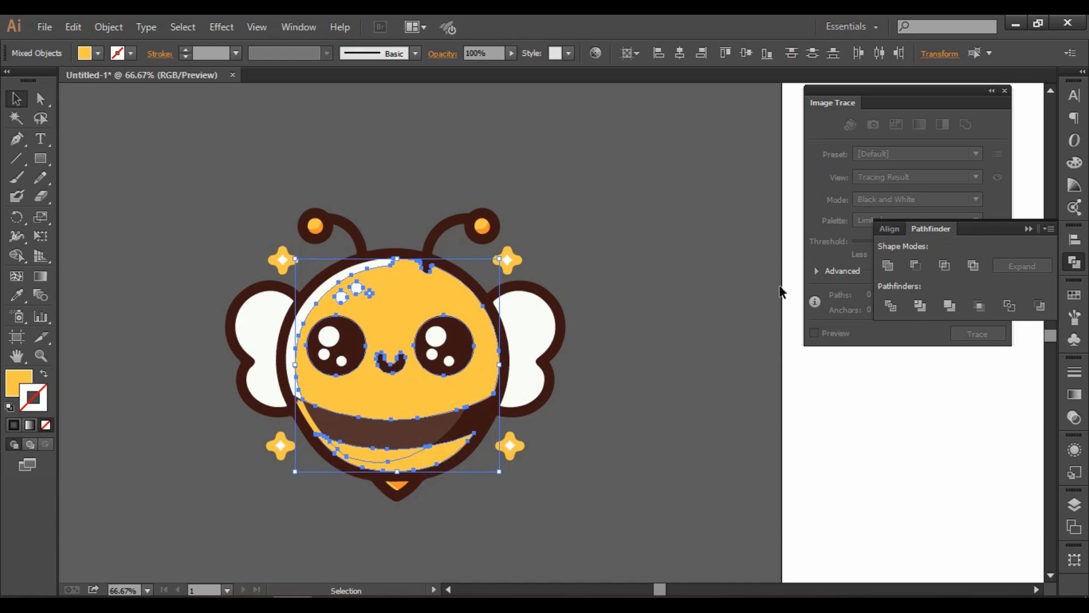
pyautogui.click(890, 265)
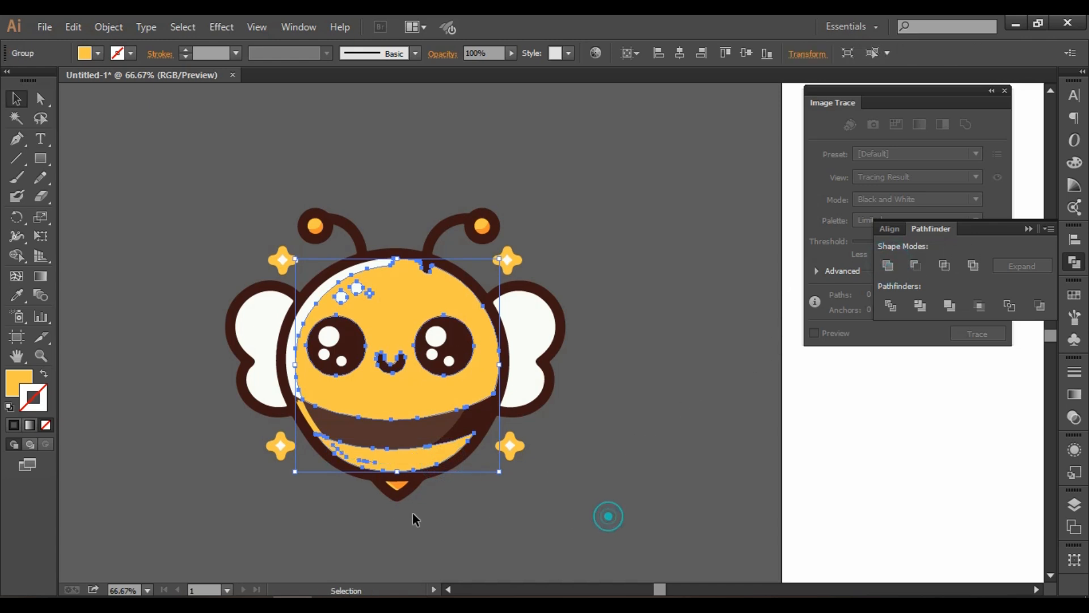
pyautogui.click(492, 503)
# Recolor the thin yellow strip at the left end of the brown stripe with the stripe's lighter brown using the Eyedropper.
pyautogui.hscroll(-2, 344, 433)
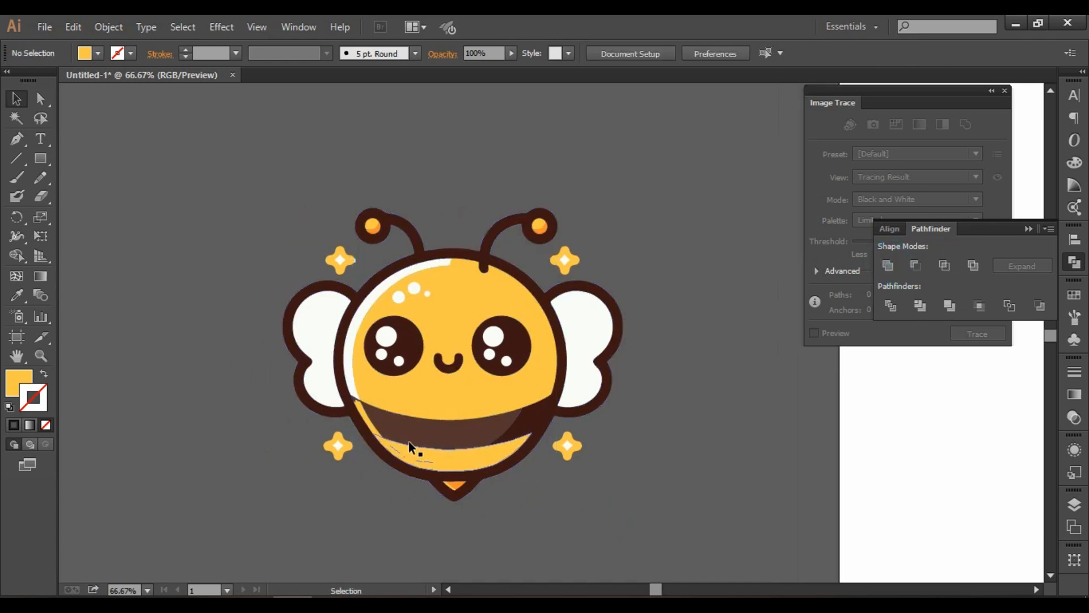
pyautogui.hscroll(-3, 408, 442)
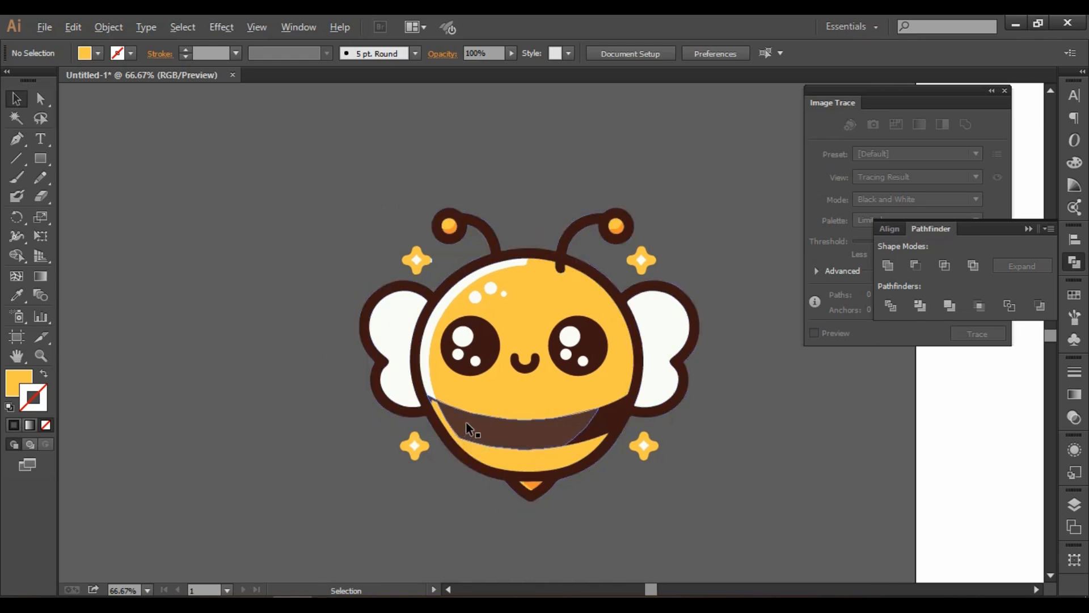
pyautogui.scroll(3, 468, 423)
pyautogui.click(404, 437)
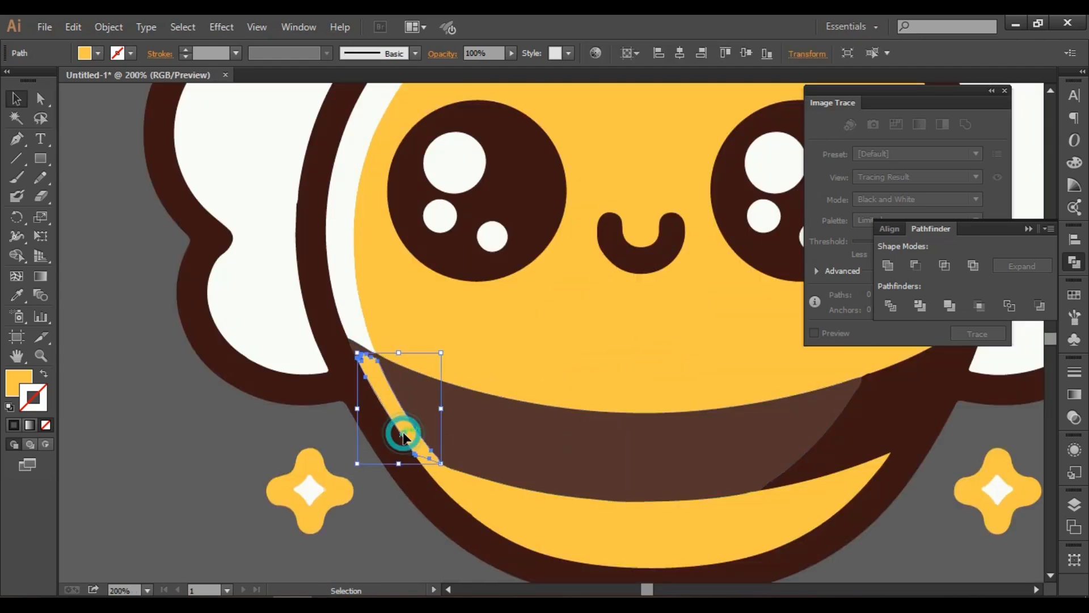
pyautogui.click(17, 295)
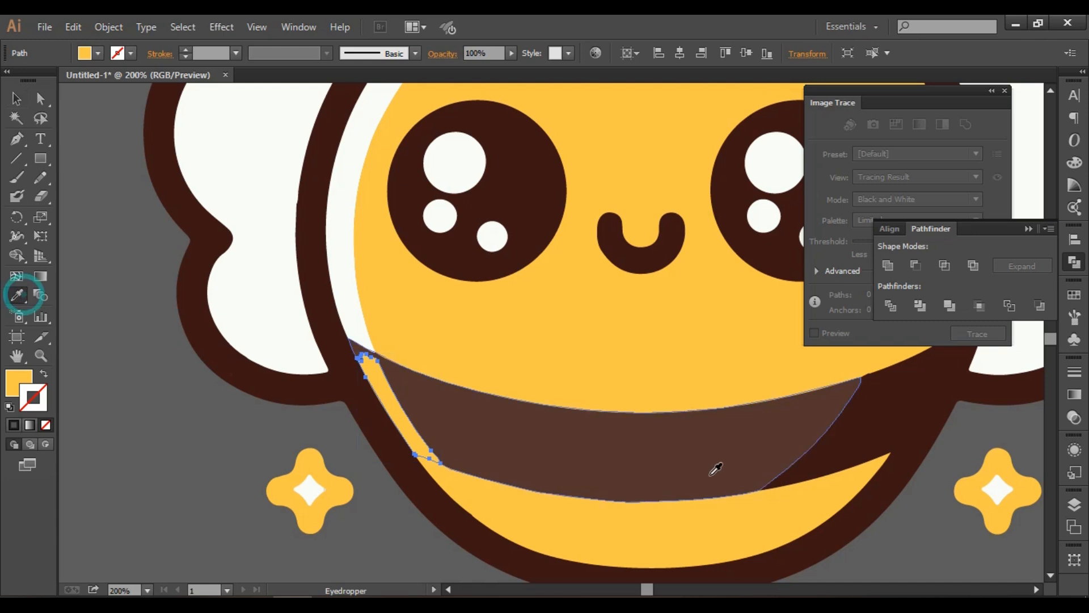
pyautogui.click(681, 455)
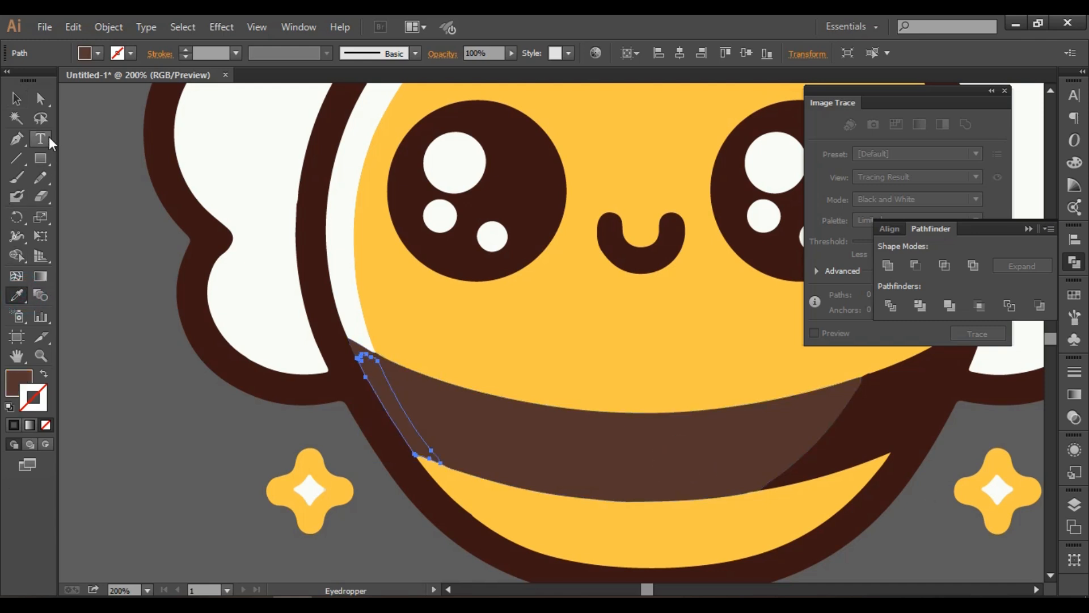
pyautogui.click(16, 98)
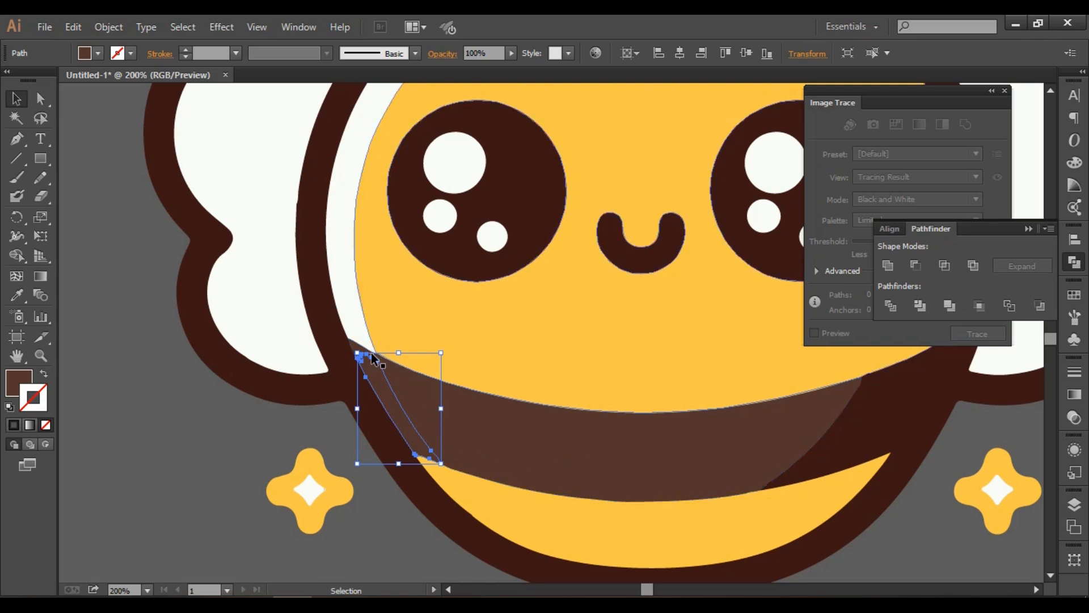
# Unite the recolored strip with the lighter brown stripe using Pathfinder.
pyautogui.scroll(5, 395, 379)
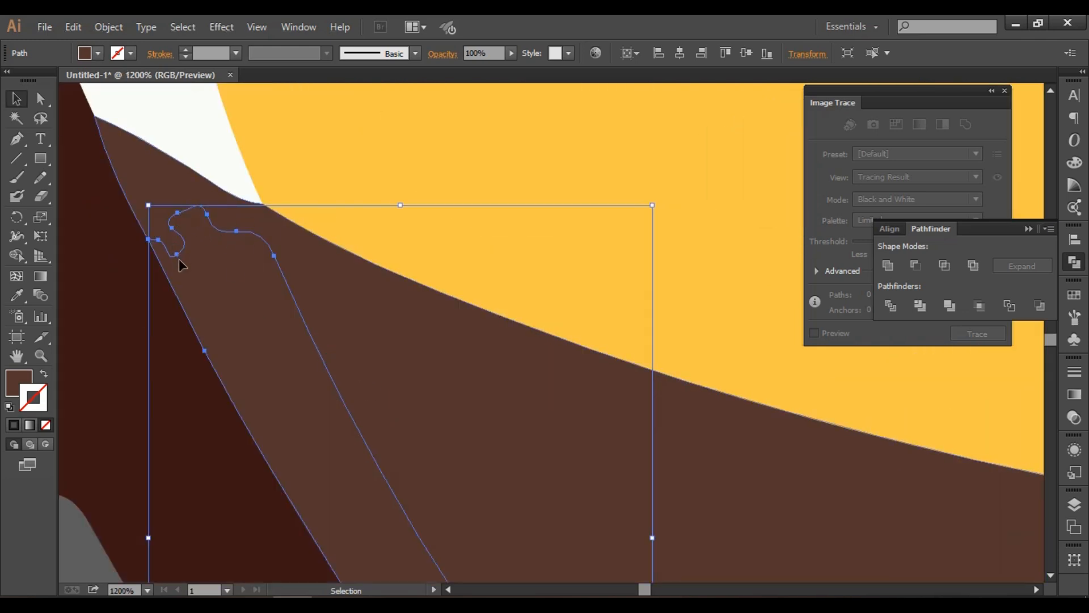
pyautogui.scroll(-1, 399, 460)
pyautogui.scroll(-4, 400, 458)
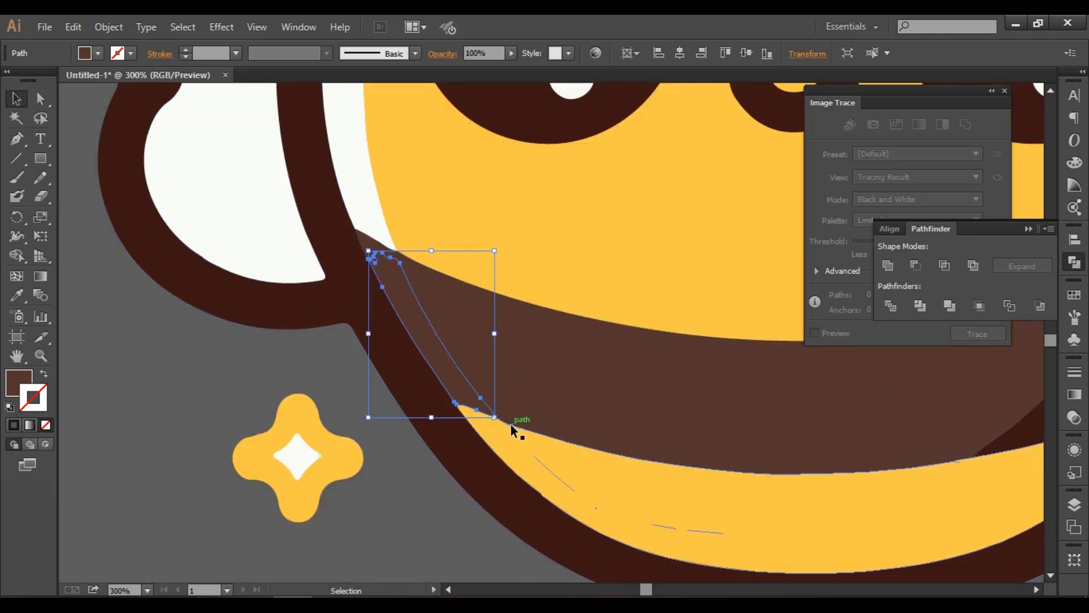
pyautogui.scroll(-4, 584, 397)
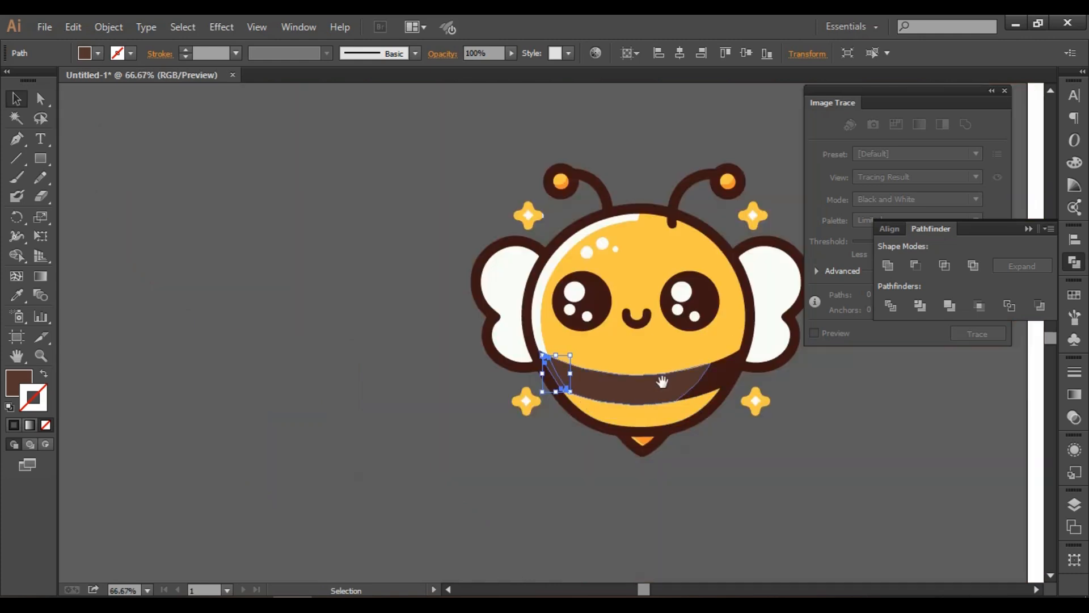
pyautogui.moveTo(662, 379); pyautogui.dragTo(518, 387)
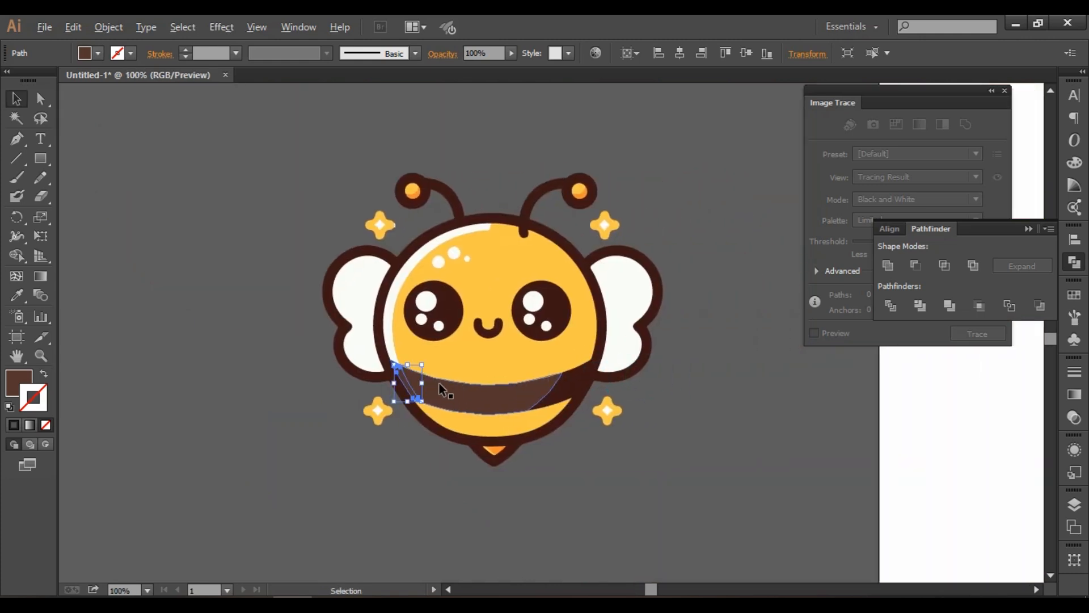
pyautogui.scroll(2, 439, 383)
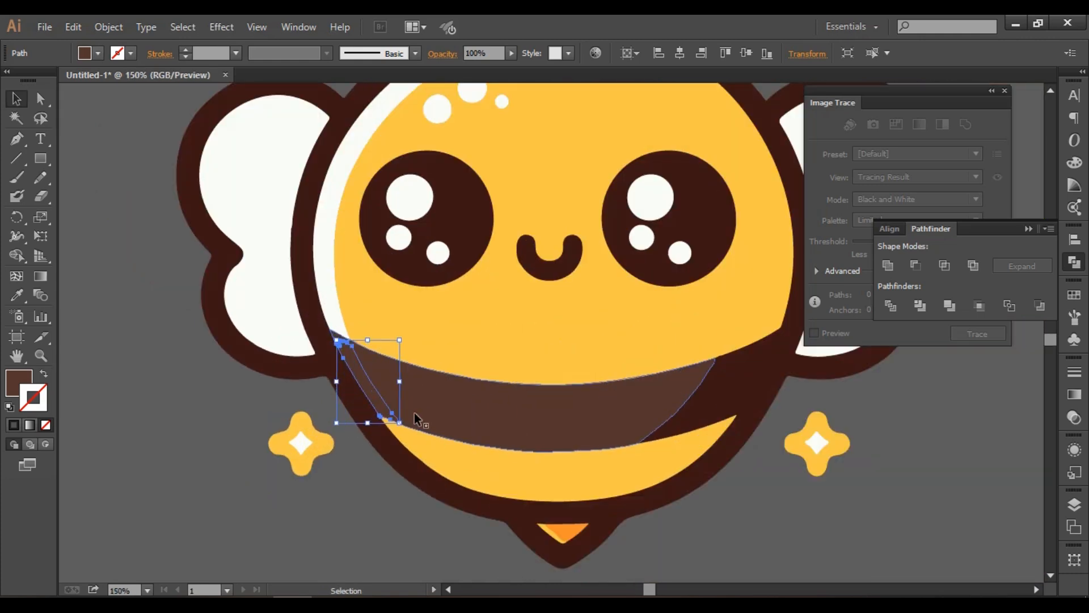
pyautogui.keyDown('shift'); pyautogui.click(468, 403); pyautogui.keyUp('shift')
pyautogui.click(888, 265)
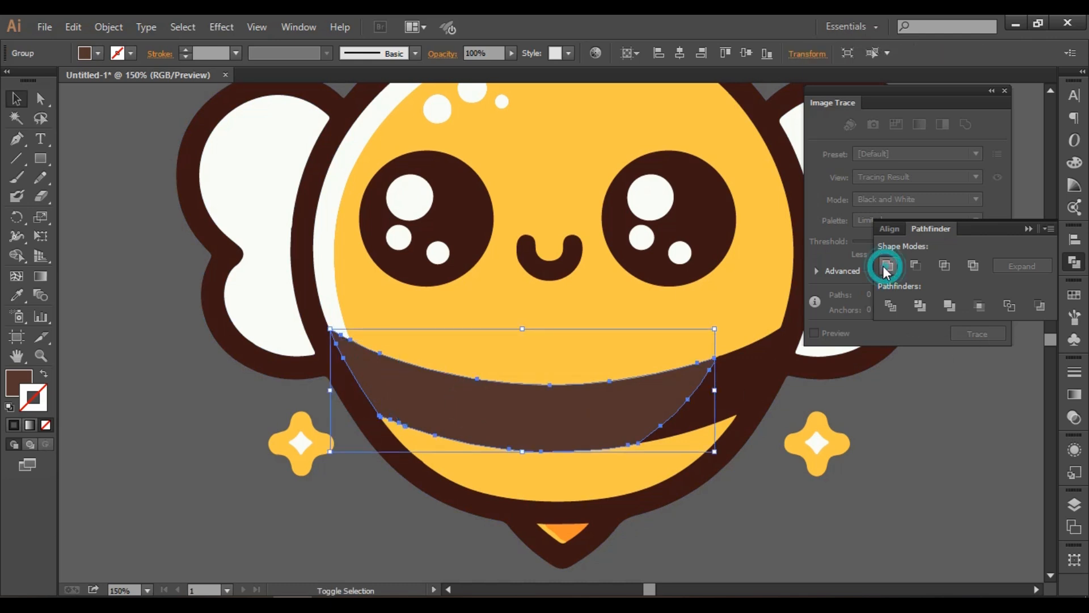
pyautogui.click(799, 516)
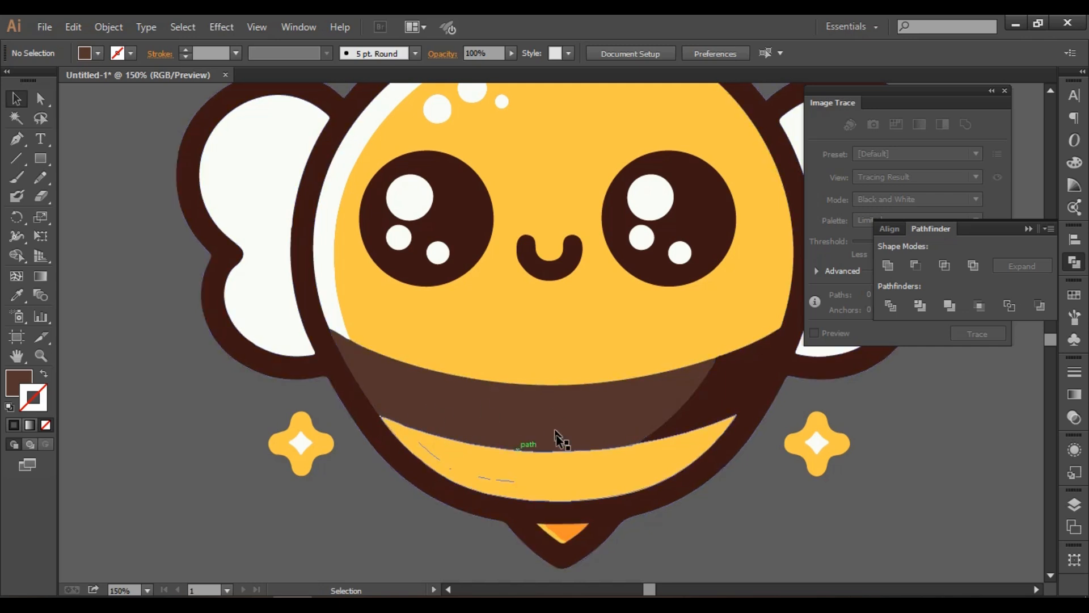
# Ungroup the united yellow body so the lower yellow band is a separate object.
pyautogui.click(489, 472)
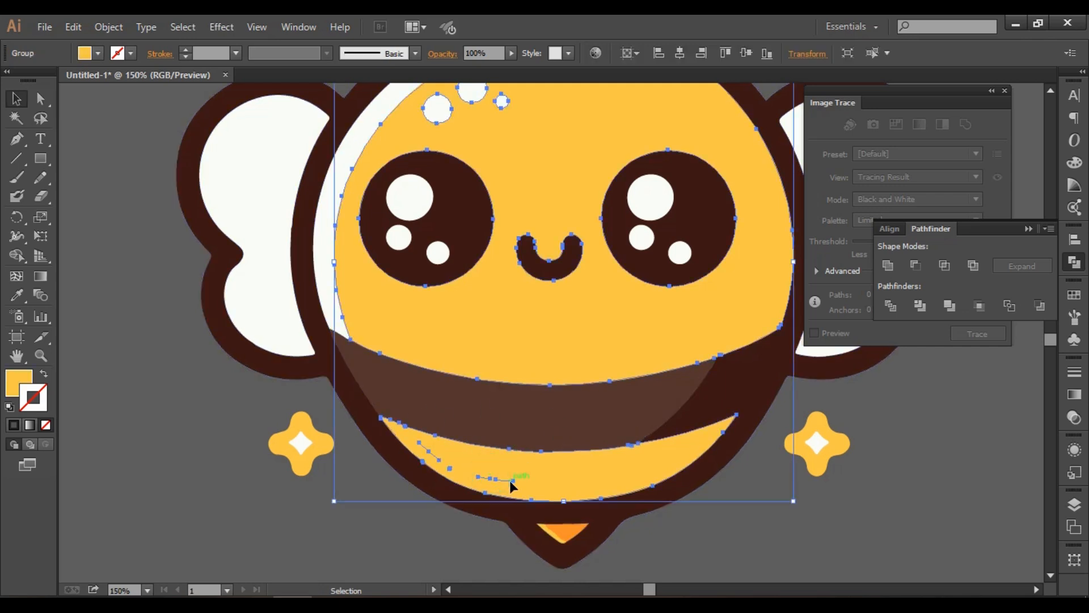
pyautogui.click(406, 549)
pyautogui.click(438, 459)
pyautogui.rightClick(444, 469)
pyautogui.click(506, 404)
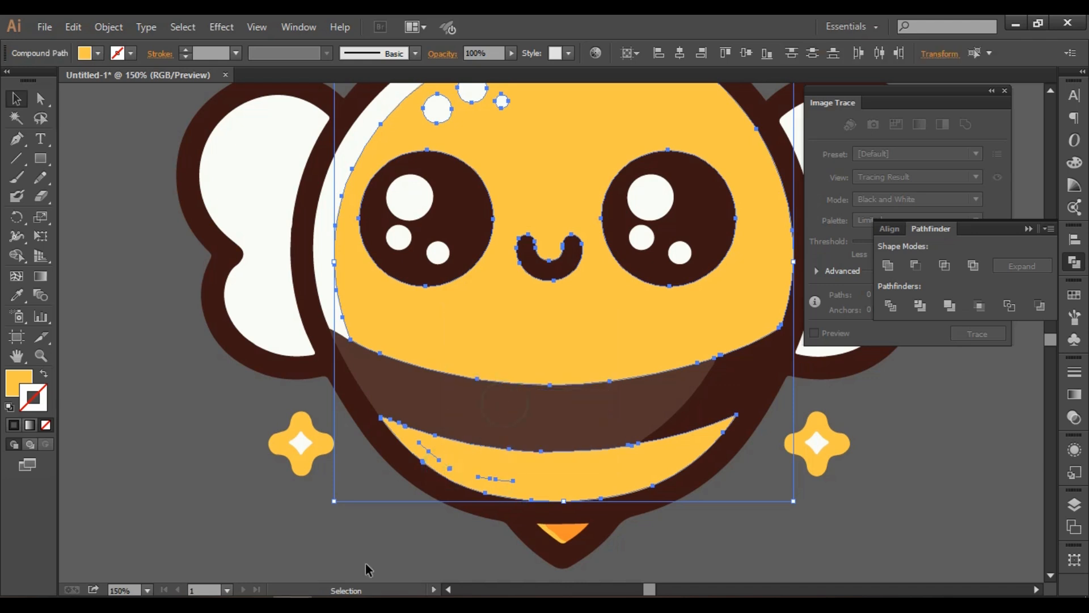
pyautogui.click(365, 565)
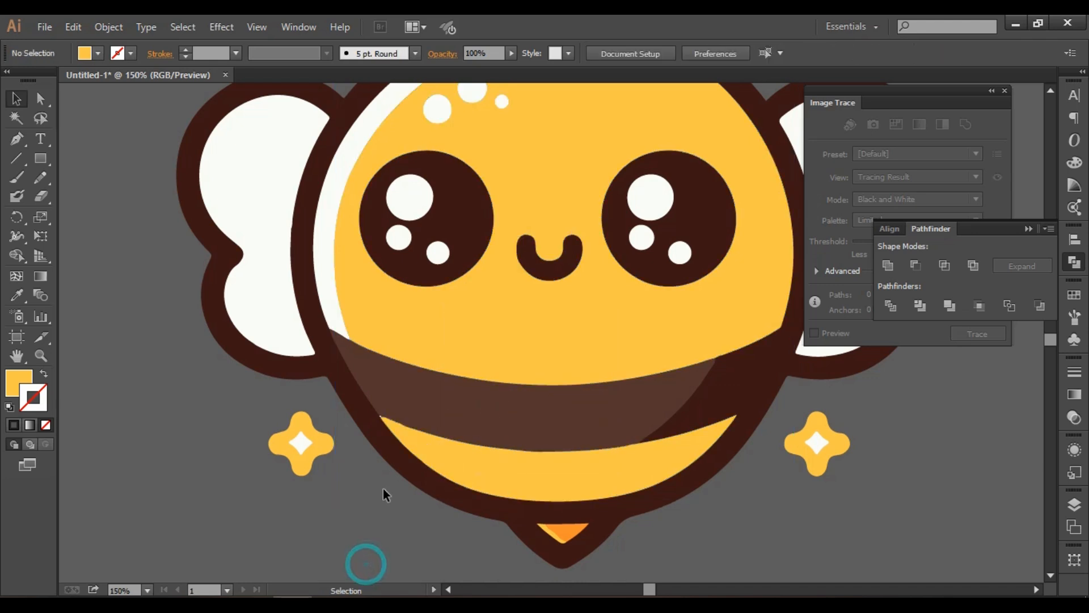
# Select the lower yellow band and apply Pathfinder's Unite twice to clean up its inner stray paths.
pyautogui.click(475, 468)
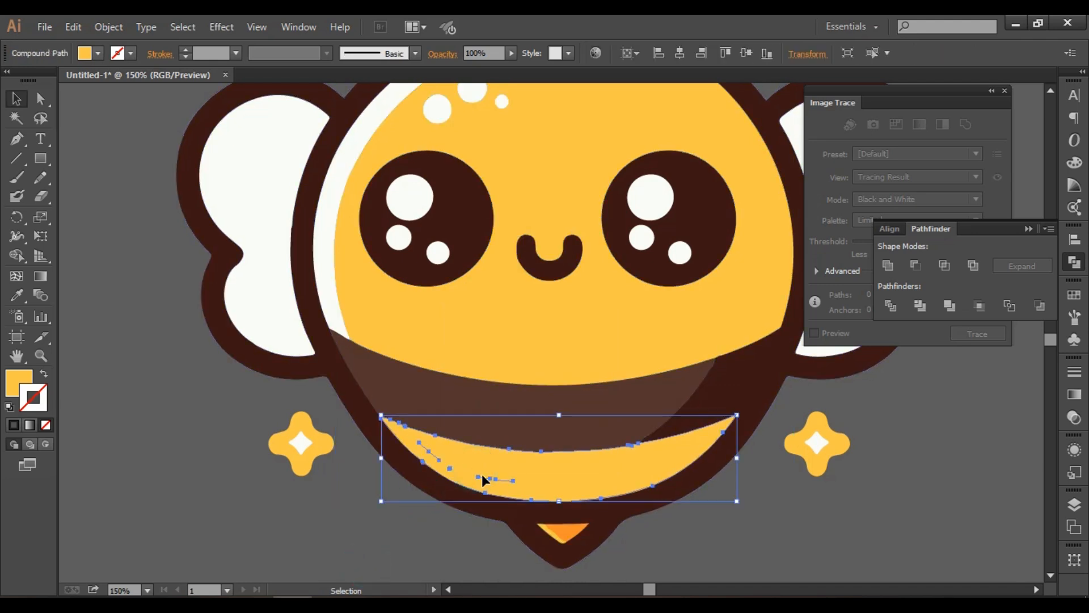
pyautogui.click(888, 265)
pyautogui.click(887, 264)
pyautogui.click(782, 571)
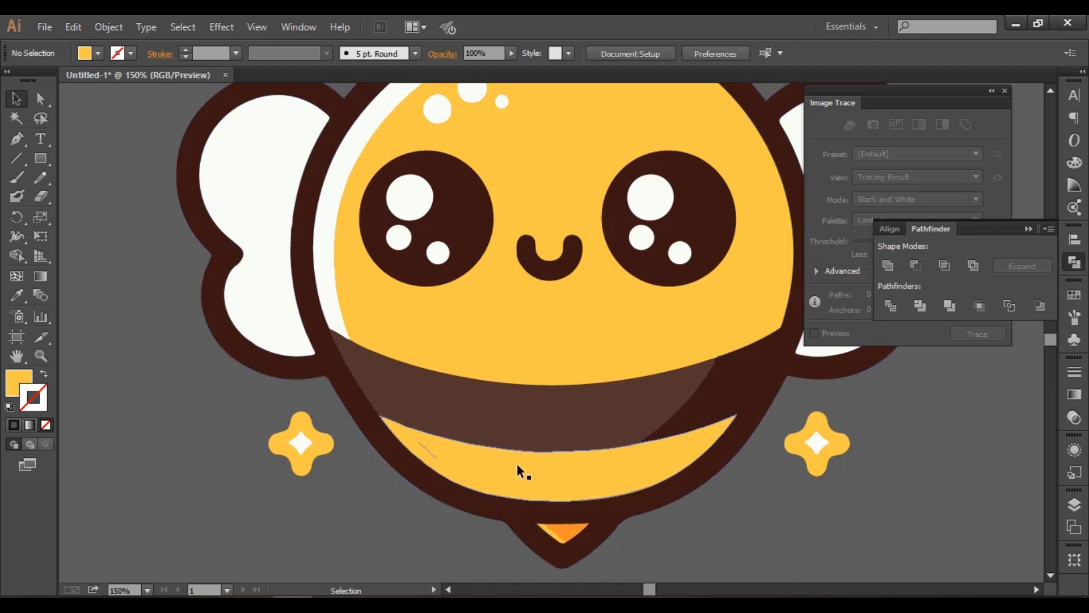
# Merge the remaining stray line inside the lower yellow band into the band with the Shape Builder tool.
pyautogui.click(432, 453)
pyautogui.keyDown('shift'); pyautogui.click(437, 458); pyautogui.keyUp('shift')
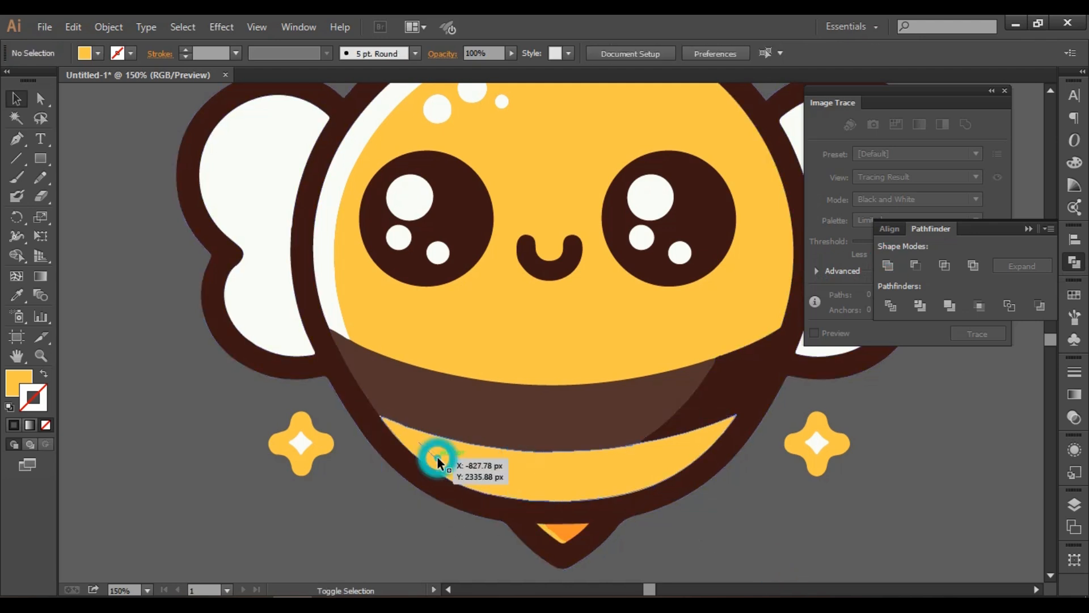
pyautogui.click(553, 471)
pyautogui.click(23, 258)
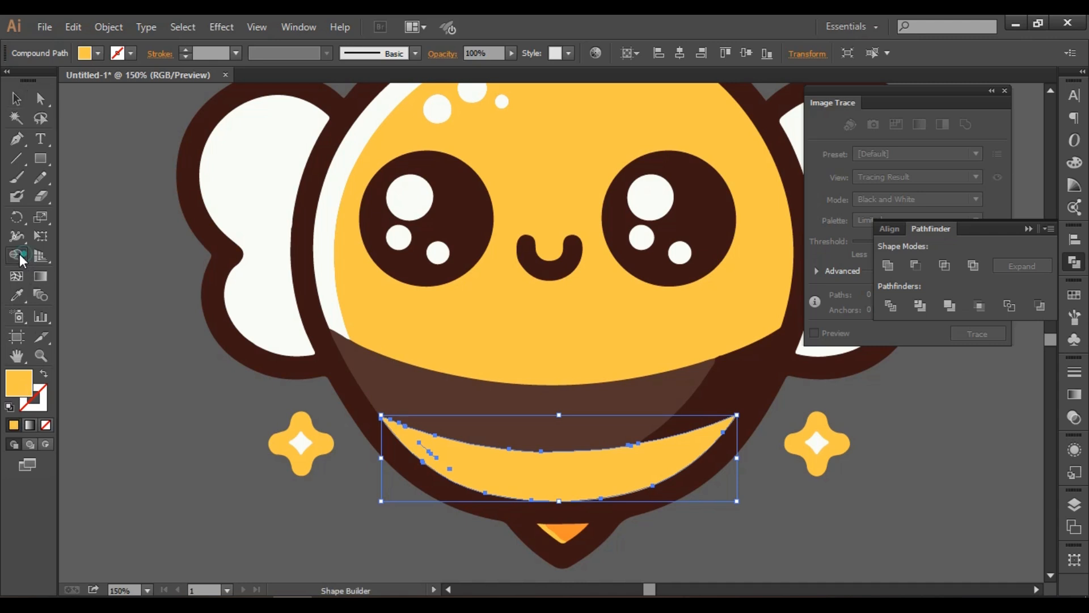
pyautogui.moveTo(430, 449); pyautogui.dragTo(443, 461)
pyautogui.click(471, 478)
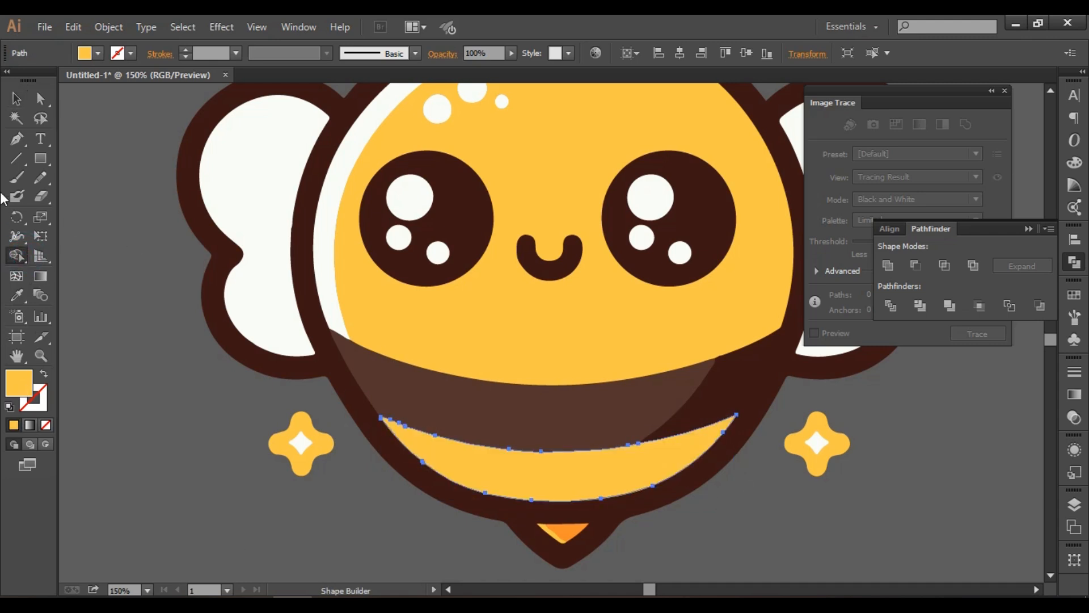
pyautogui.click(16, 98)
pyautogui.click(163, 433)
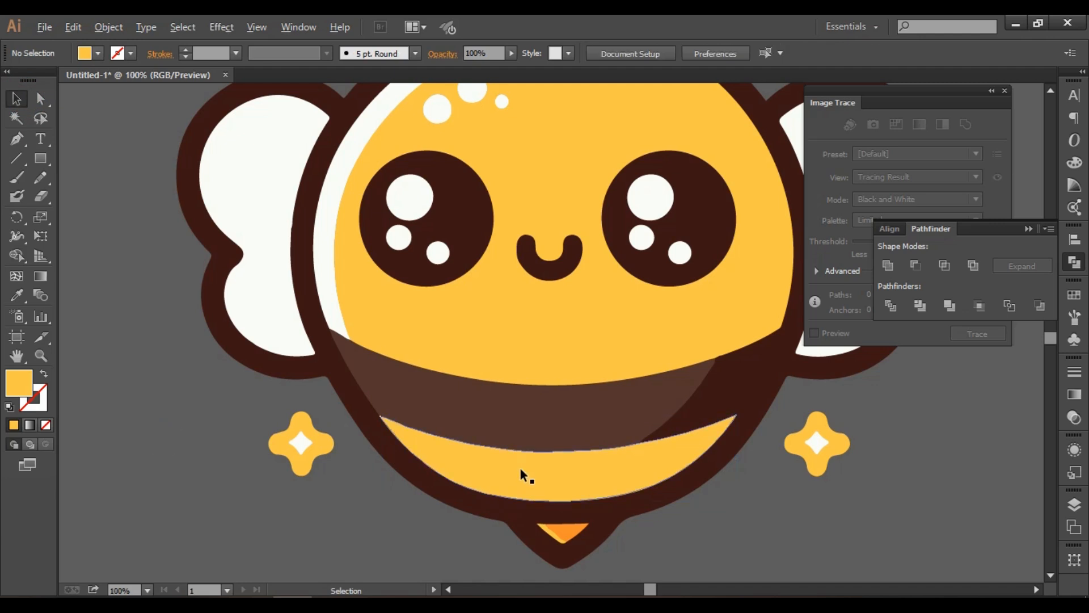
# Delete the two sparkles right of the bee and the one at its lower left.
pyautogui.scroll(-1, 520, 468)
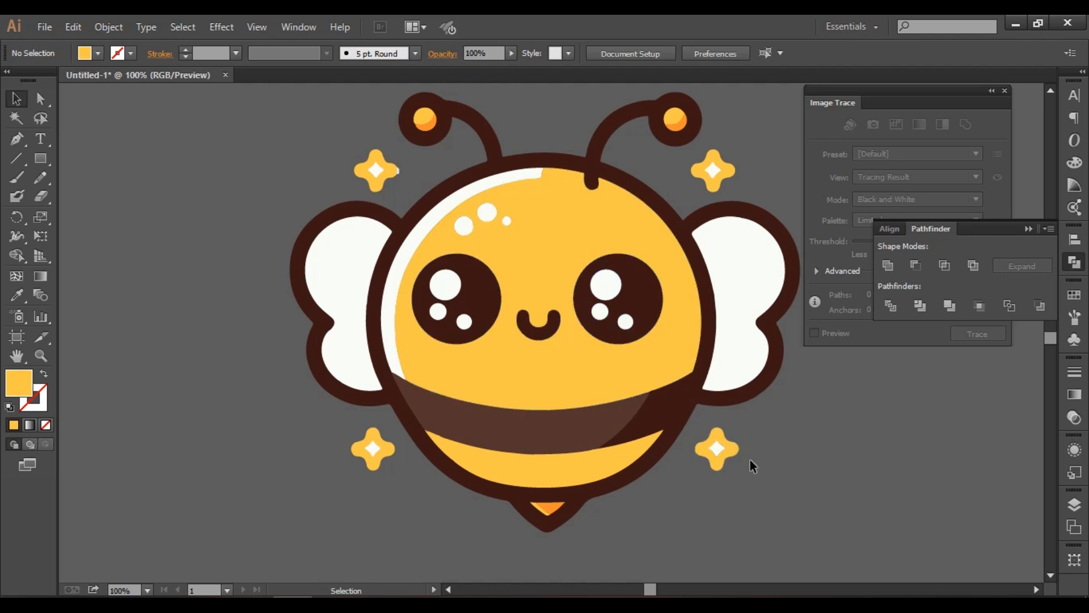
pyautogui.scroll(1, 750, 460)
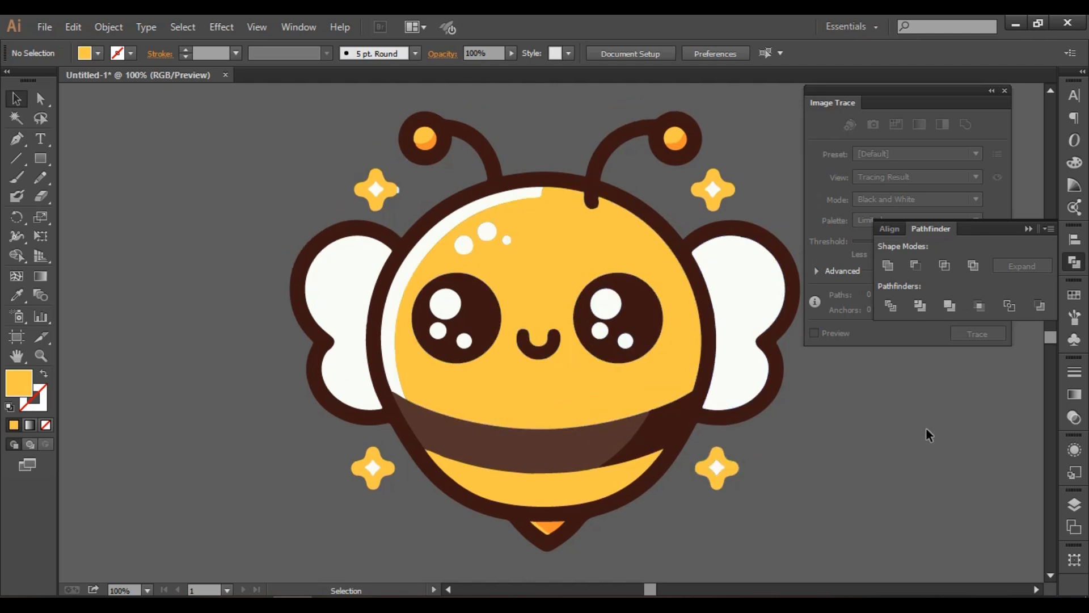
pyautogui.moveTo(710, 473); pyautogui.dragTo(693, 444)
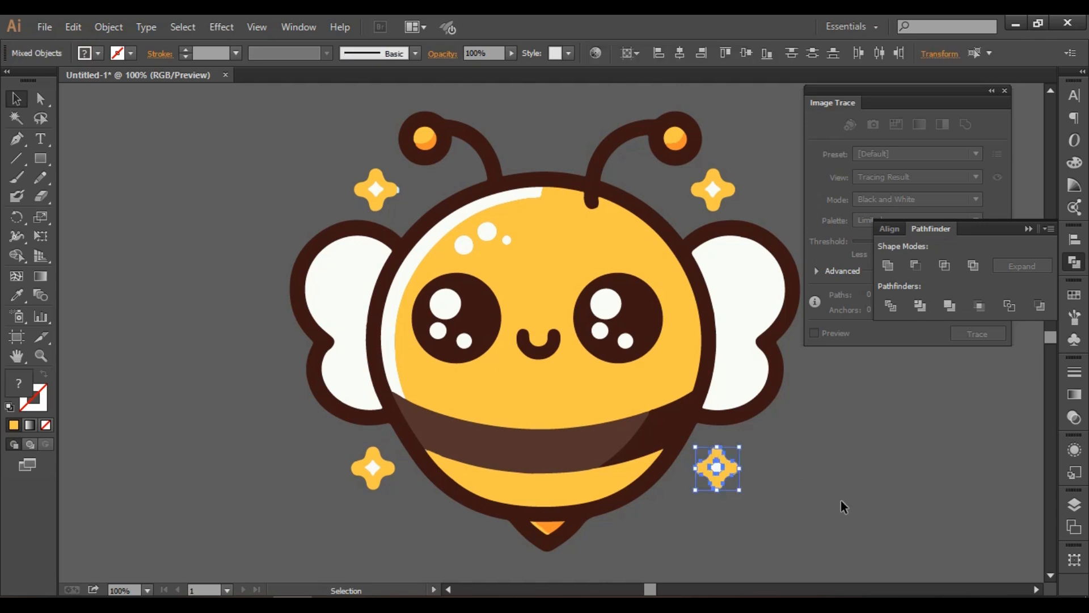
pyautogui.press('Delete')
pyautogui.moveTo(759, 194); pyautogui.dragTo(690, 171)
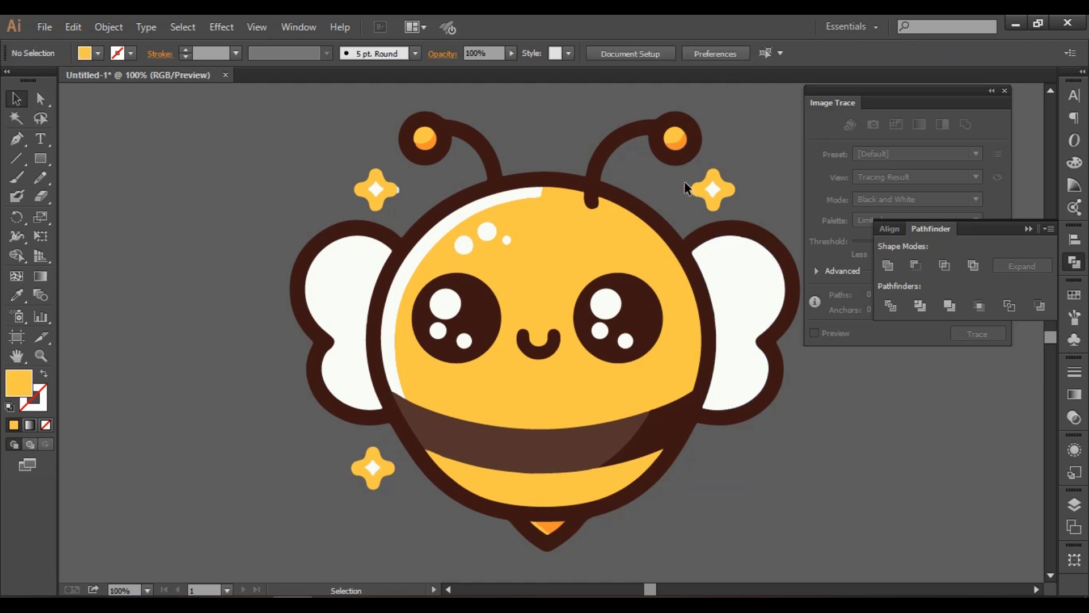
pyautogui.press('Delete')
pyautogui.click(376, 475)
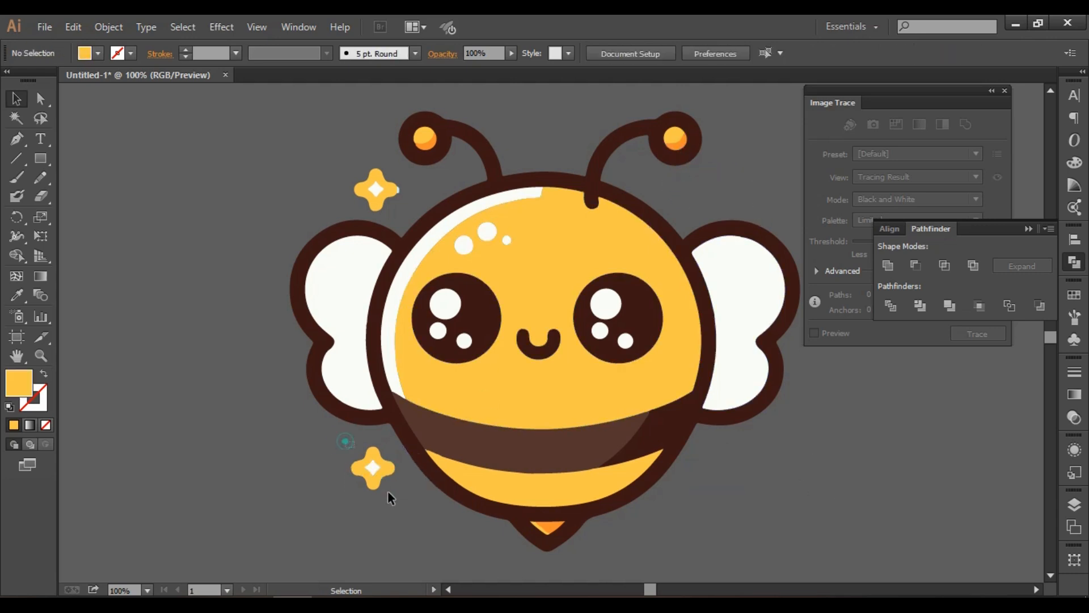
pyautogui.press('Delete')
pyautogui.click(373, 180)
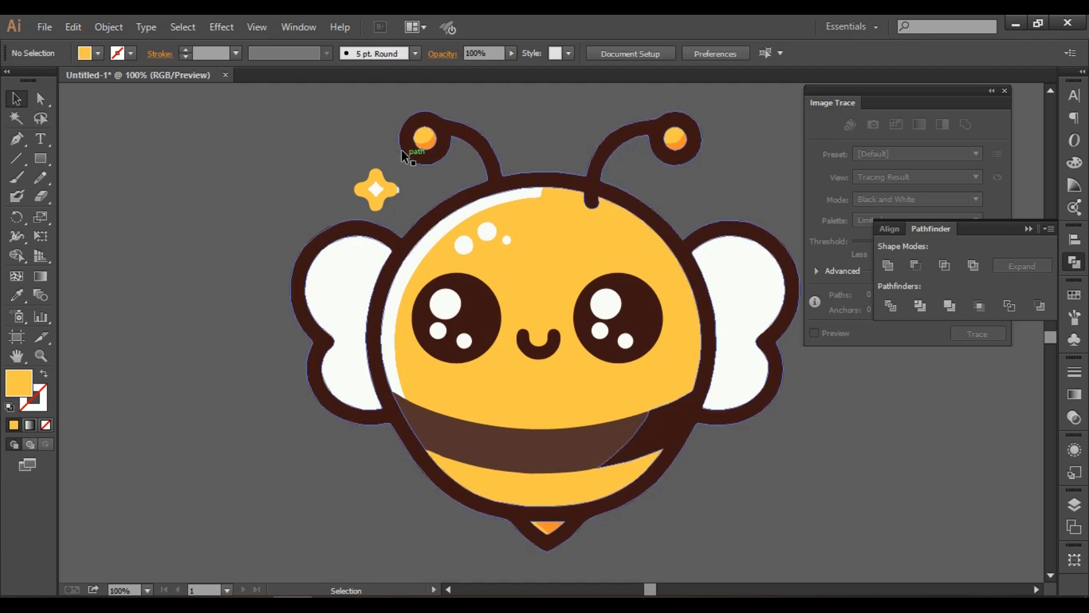
pyautogui.click(378, 130)
pyautogui.moveTo(335, 150); pyautogui.dragTo(400, 196)
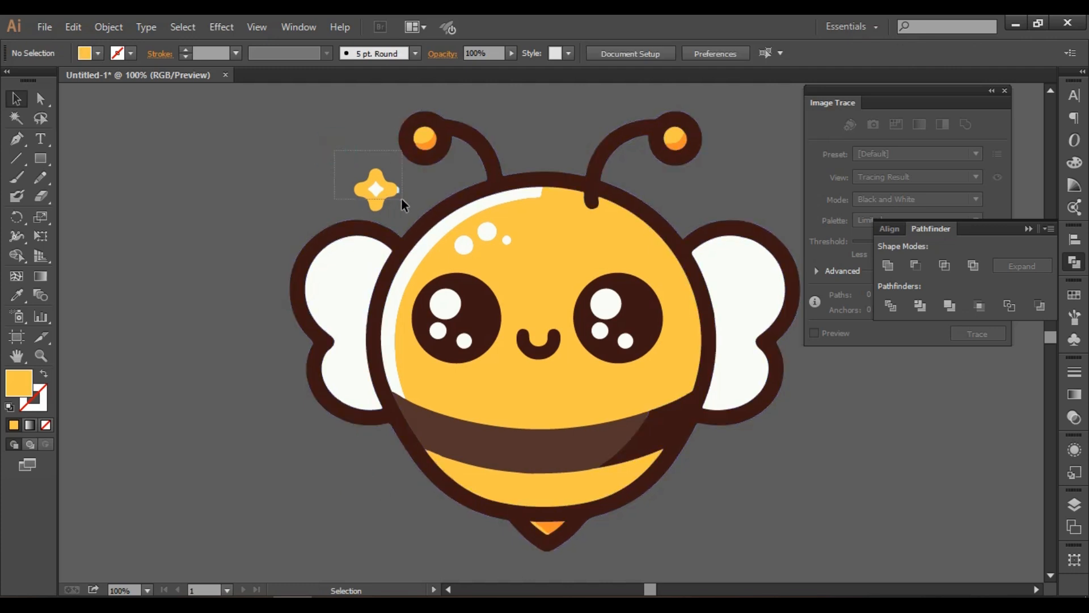
pyautogui.keyDown('shift'); pyautogui.click(401, 199); pyautogui.keyUp('shift')
pyautogui.press('Delete')
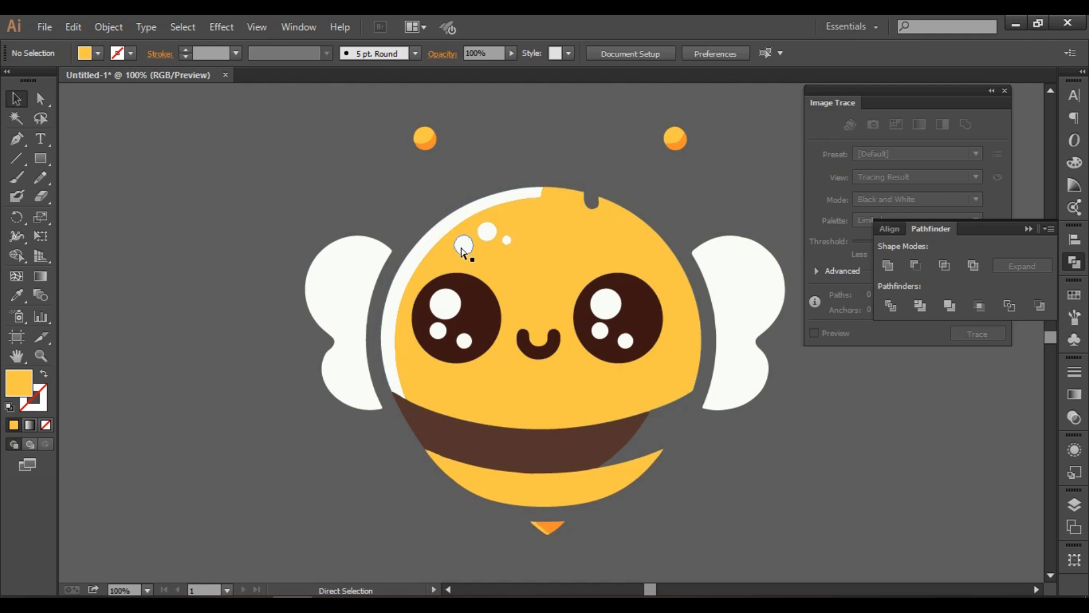
pyautogui.hotkey('ctrl', 'z')
# Delete the remaining sparkle at the bee's upper left, including its small stray piece.
pyautogui.click(286, 164)
pyautogui.moveTo(349, 161); pyautogui.dragTo(400, 208)
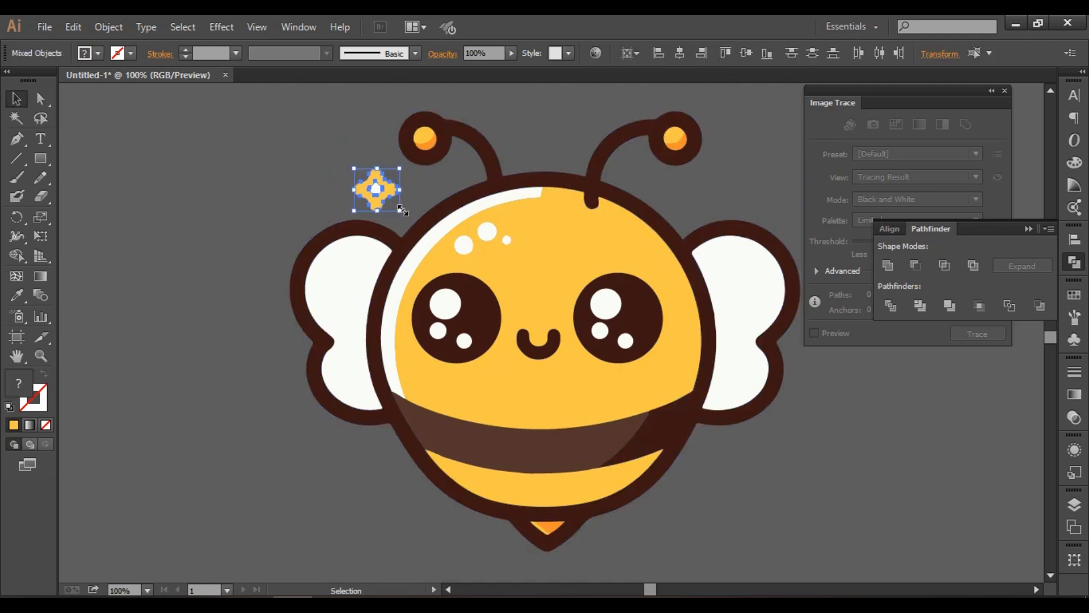
pyautogui.press('Delete')
# Recolor both pieces of the stinger's inner triangle with the body's yellow using the Eyedropper.
pyautogui.scroll(1, 780, 524)
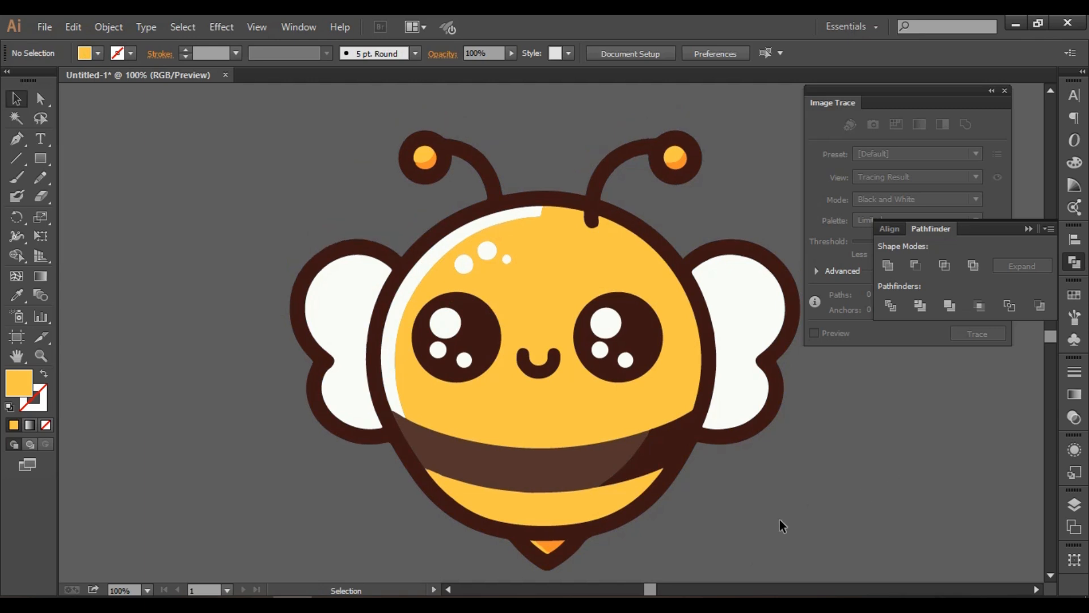
pyautogui.scroll(-2, 616, 523)
pyautogui.scroll(3, 519, 517)
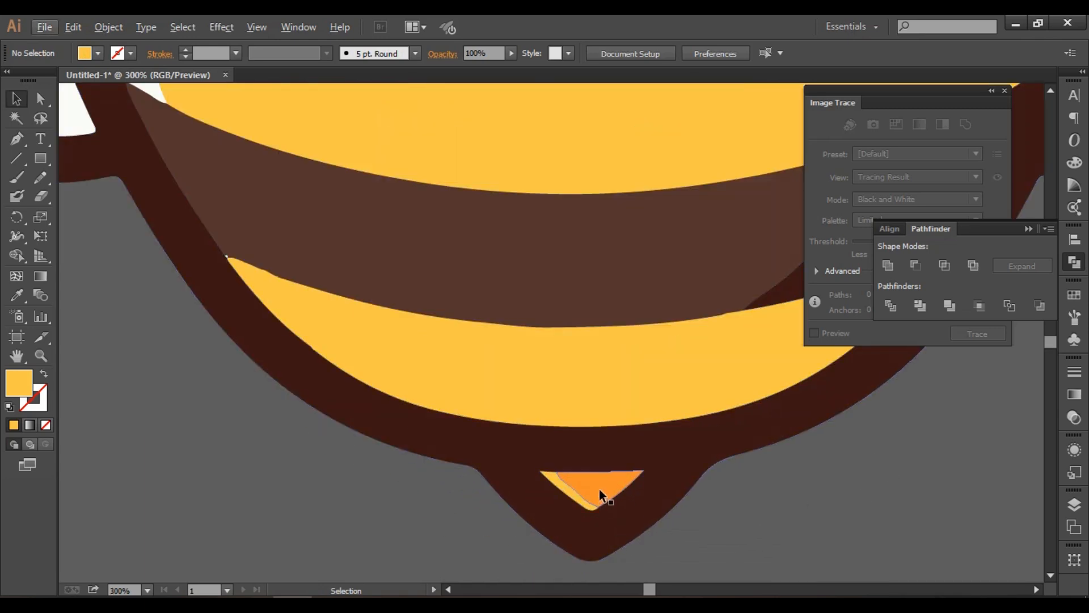
pyautogui.click(595, 490)
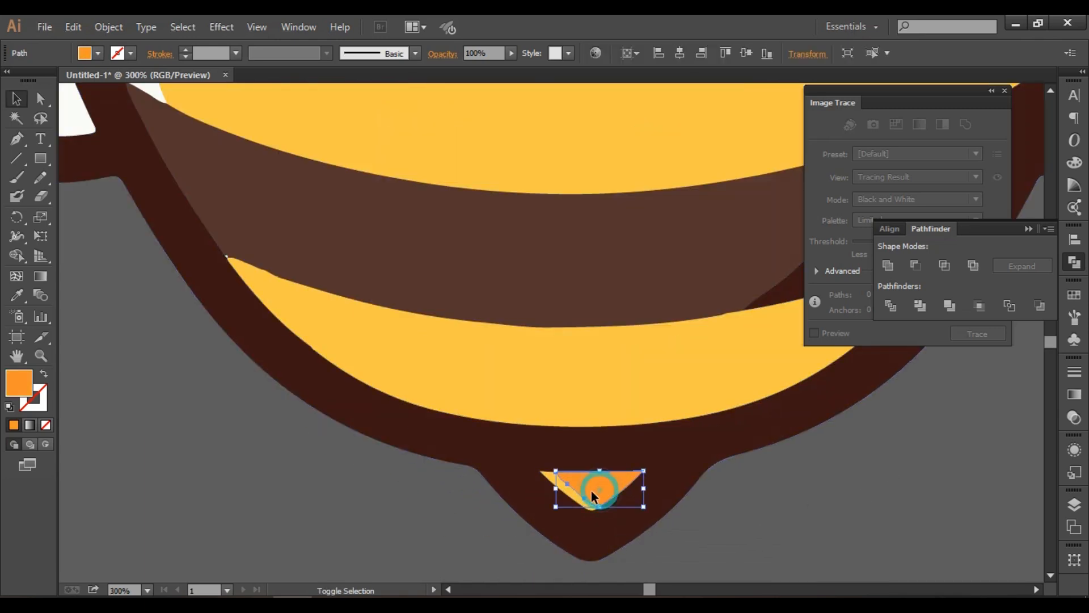
pyautogui.keyDown('shift'); pyautogui.click(561, 493); pyautogui.keyUp('shift')
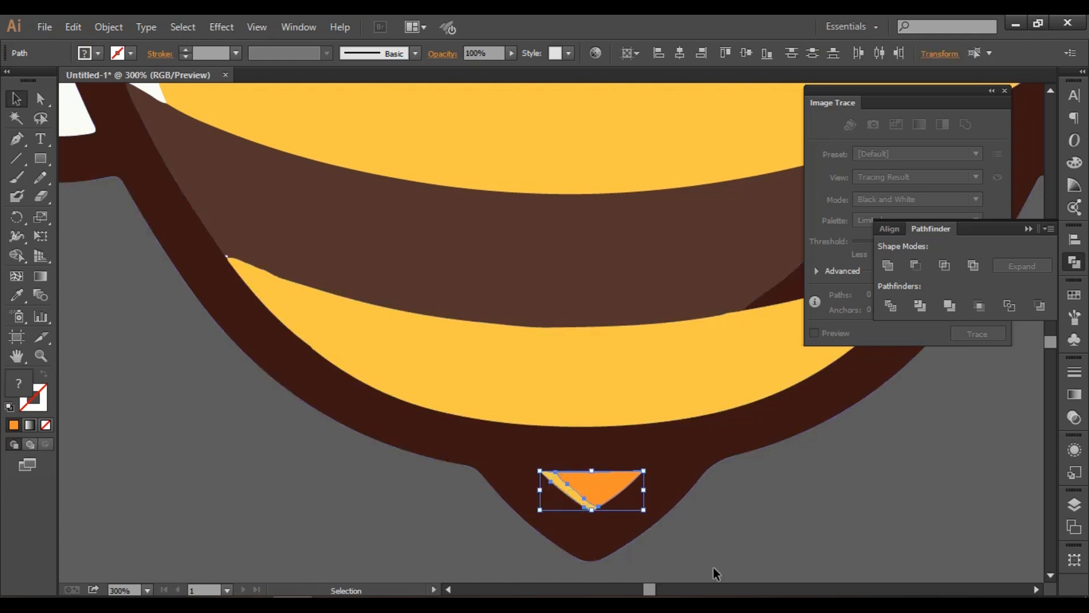
pyautogui.click(25, 294)
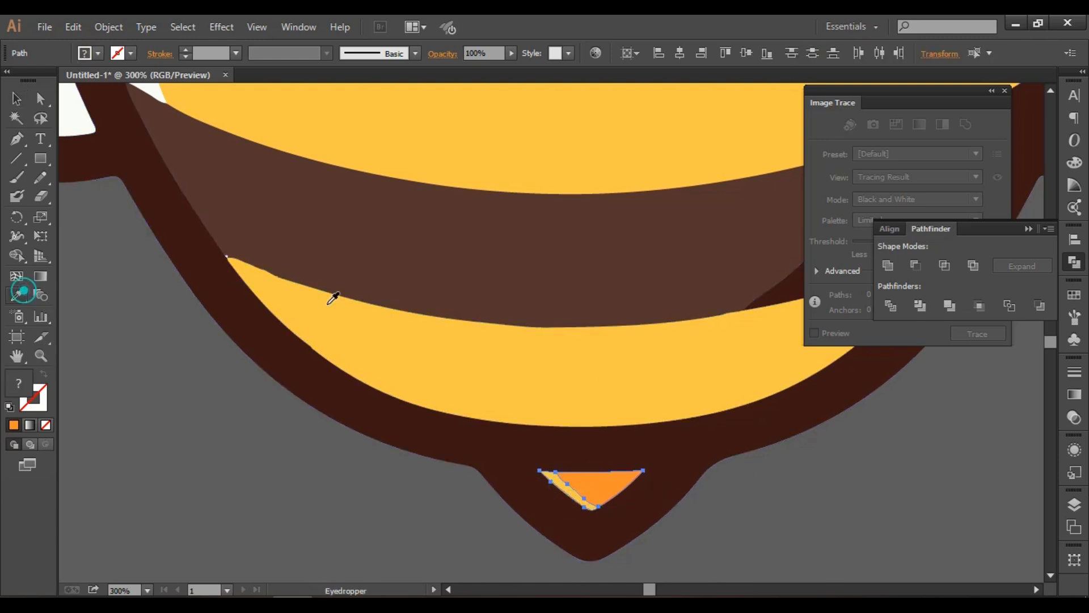
pyautogui.click(584, 373)
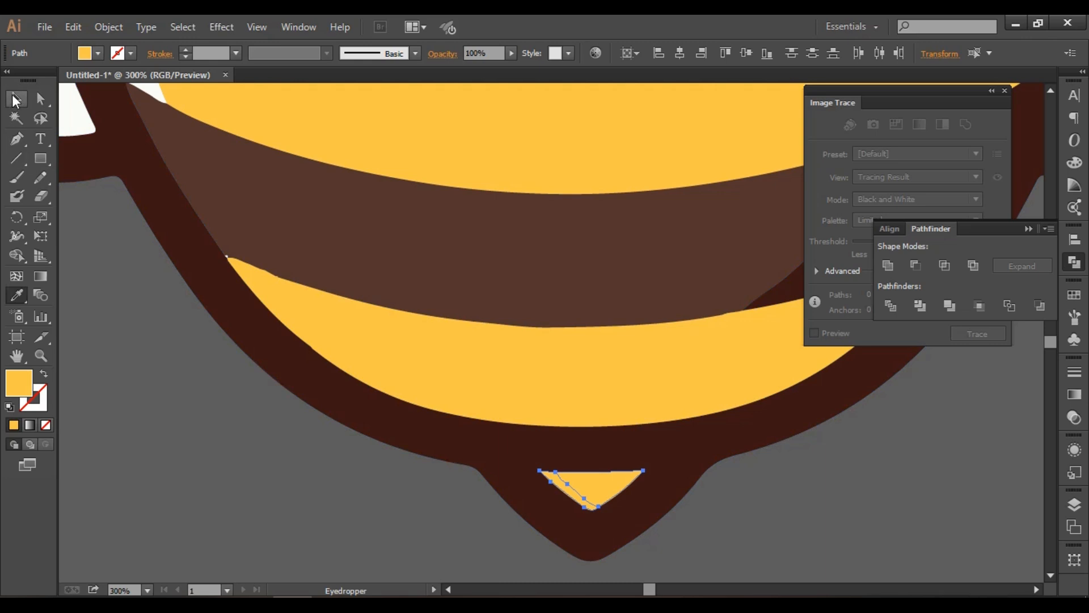
# Merge the two yellow stinger pieces into one shape with the Shape Builder tool and deselect it.
pyautogui.click(17, 255)
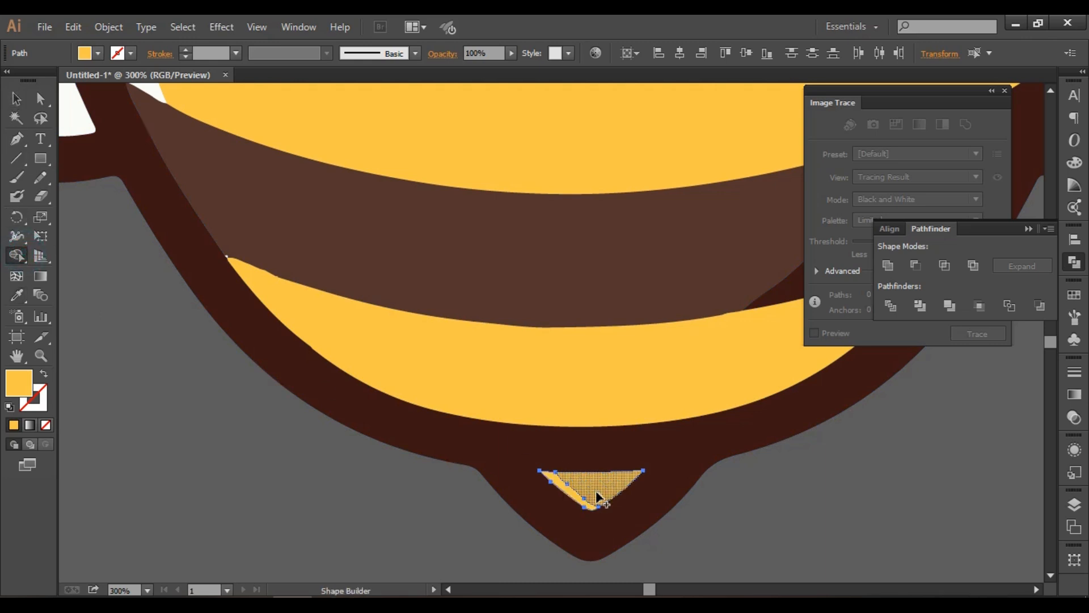
pyautogui.moveTo(597, 493); pyautogui.dragTo(569, 497)
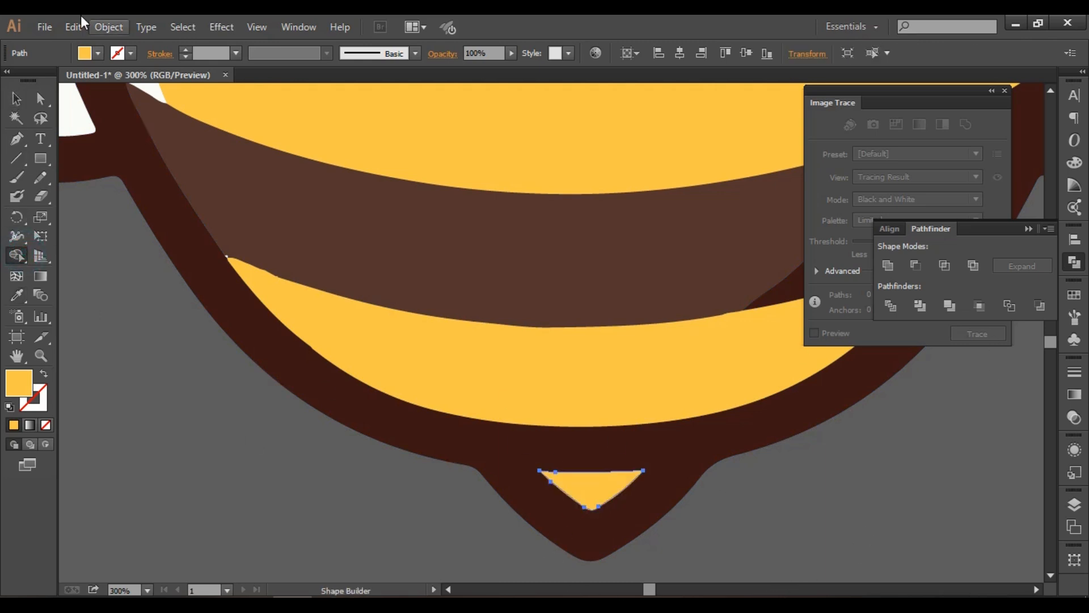
pyautogui.click(16, 98)
pyautogui.scroll(-4, 349, 424)
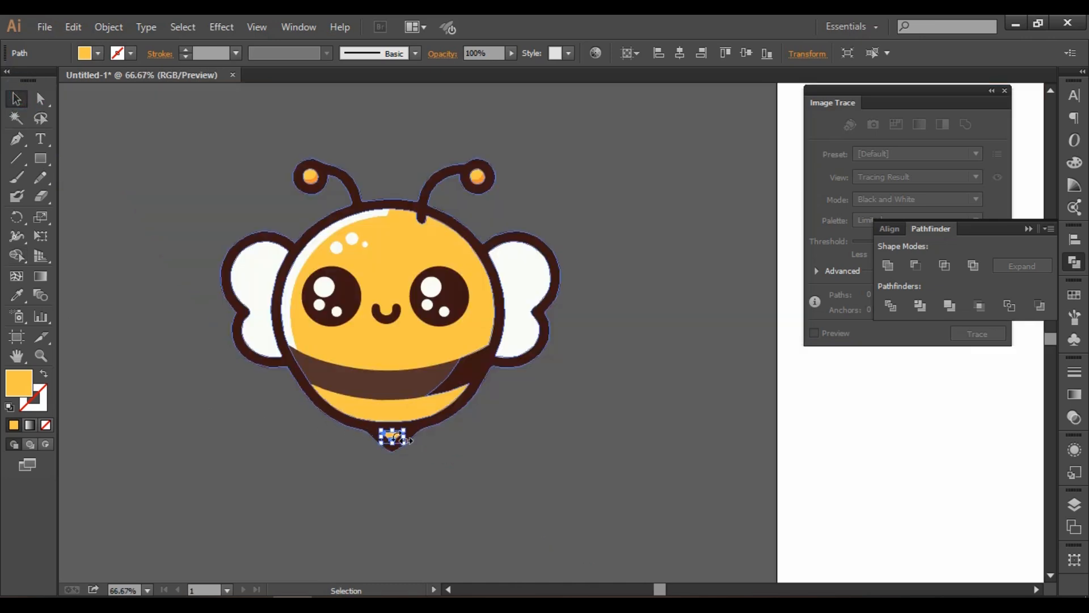
pyautogui.click(574, 386)
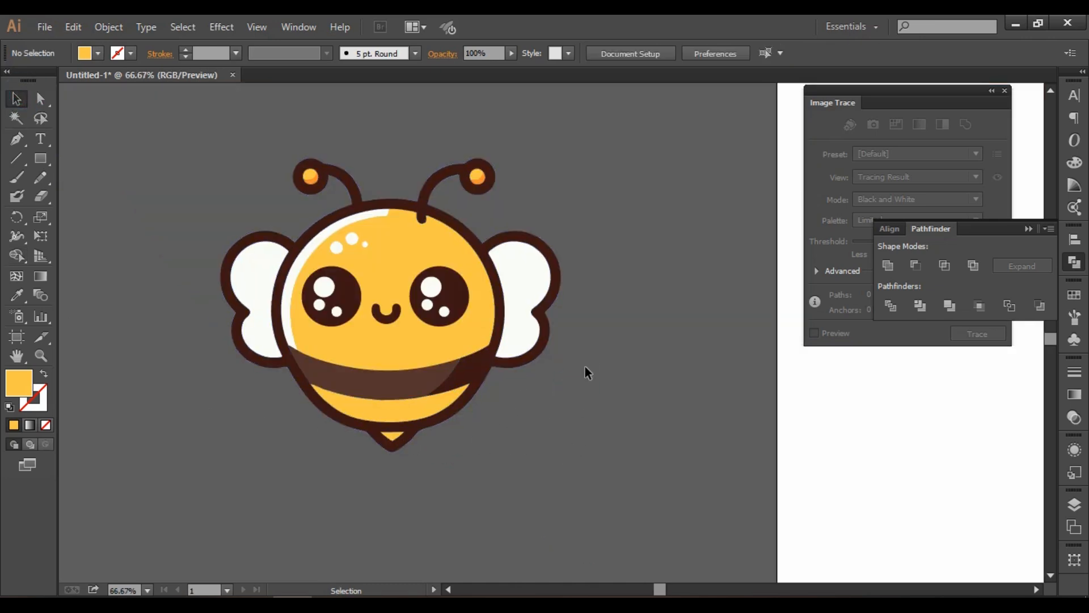
# Ungroup the black silhouette bee so its wings, legs, head and stripes are separate objects.
pyautogui.scroll(10, 585, 374)
pyautogui.scroll(2, 588, 379)
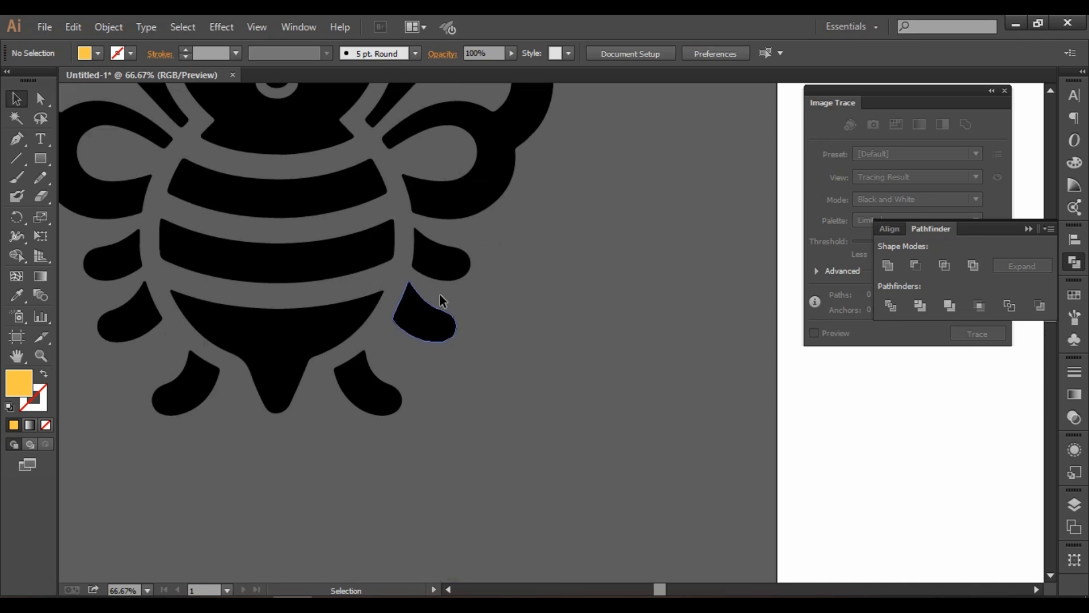
pyautogui.moveTo(510, 275); pyautogui.dragTo(641, 431)
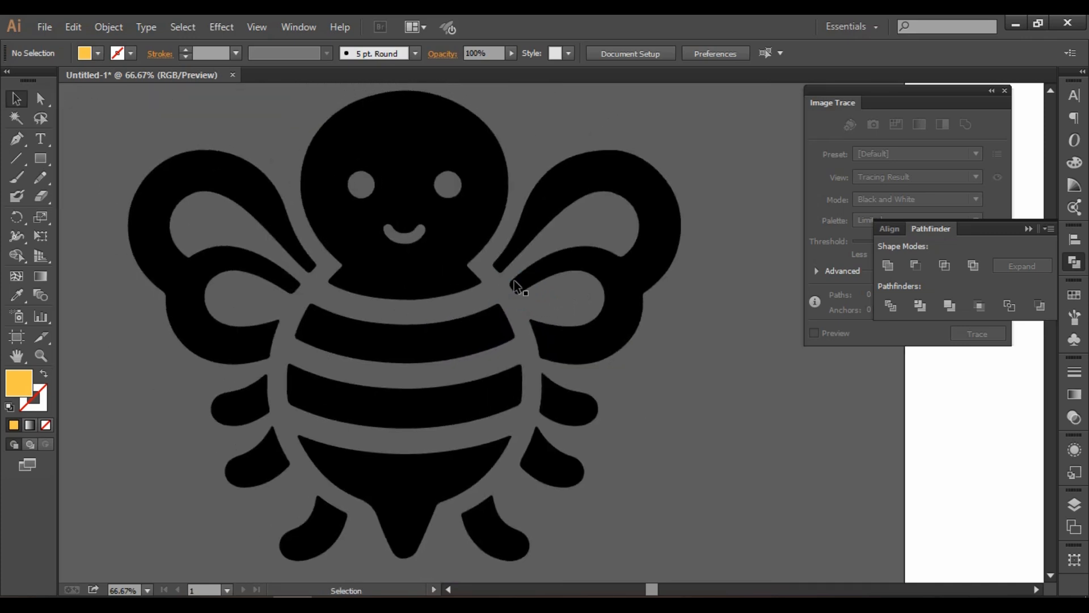
pyautogui.click(608, 291)
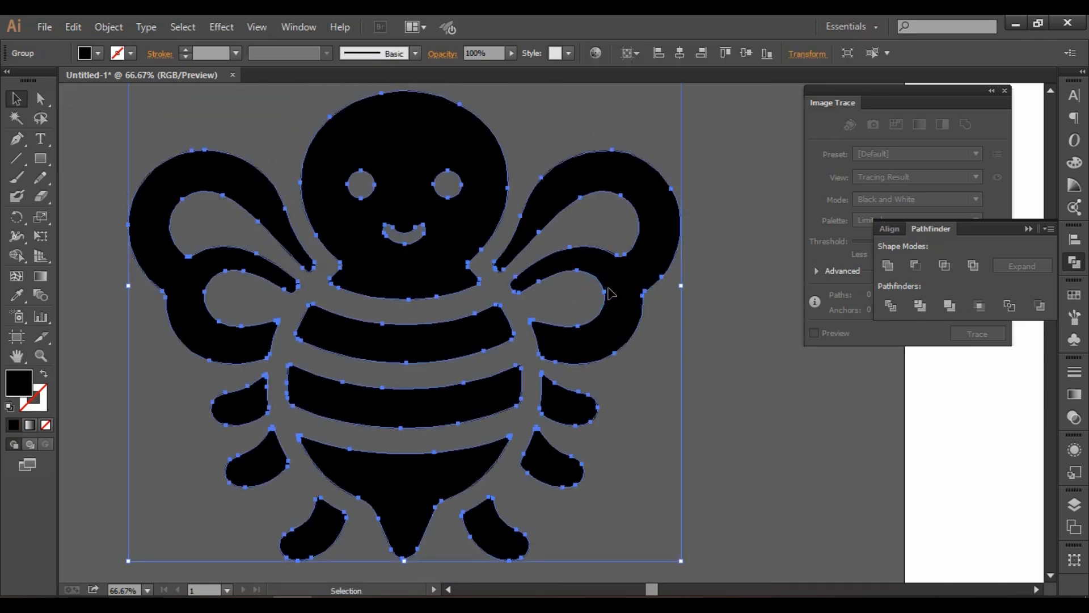
pyautogui.rightClick(608, 290)
pyautogui.click(681, 381)
pyautogui.click(748, 372)
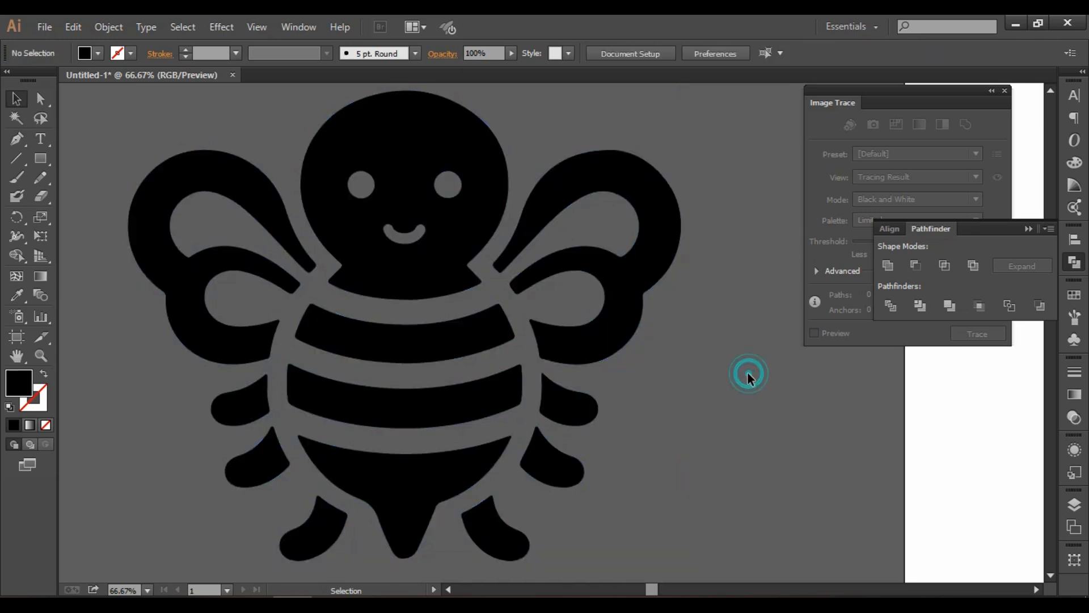
# Fill both wings and all six legs of the silhouette bee with orange.
pyautogui.click(620, 312)
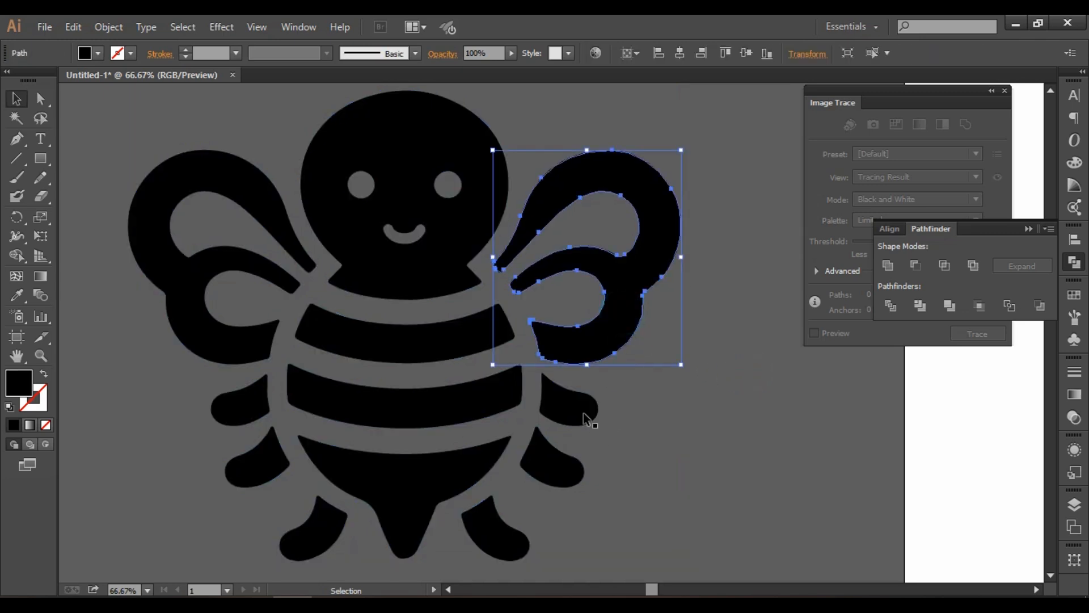
pyautogui.keyDown('shift'); pyautogui.click(579, 408); pyautogui.keyUp('shift')
pyautogui.keyDown('shift'); pyautogui.click(564, 477); pyautogui.keyUp('shift')
pyautogui.keyDown('shift'); pyautogui.click(500, 539); pyautogui.keyUp('shift')
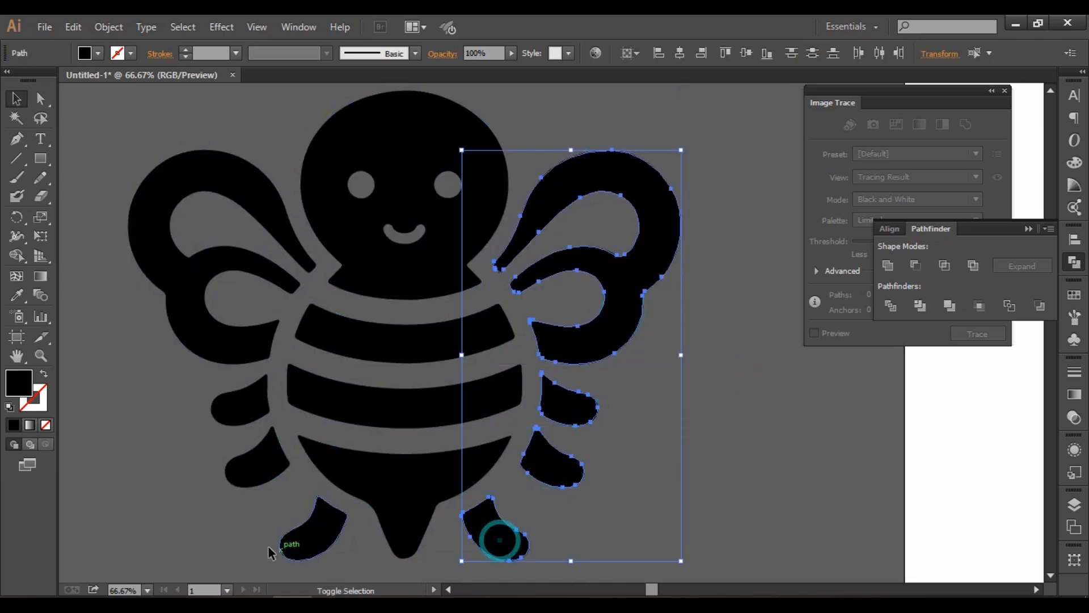
pyautogui.keyDown('shift'); pyautogui.click(287, 544); pyautogui.keyUp('shift')
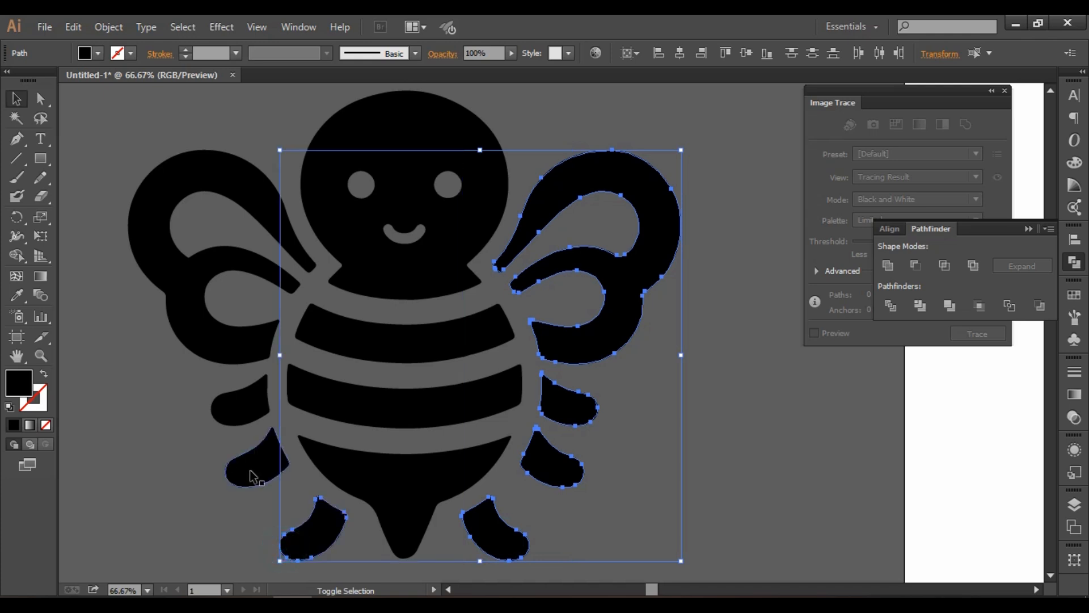
pyautogui.keyDown('shift'); pyautogui.click(252, 476); pyautogui.keyUp('shift')
pyautogui.keyDown('shift'); pyautogui.click(239, 405); pyautogui.keyUp('shift')
pyautogui.keyDown('shift'); pyautogui.click(195, 312); pyautogui.keyUp('shift')
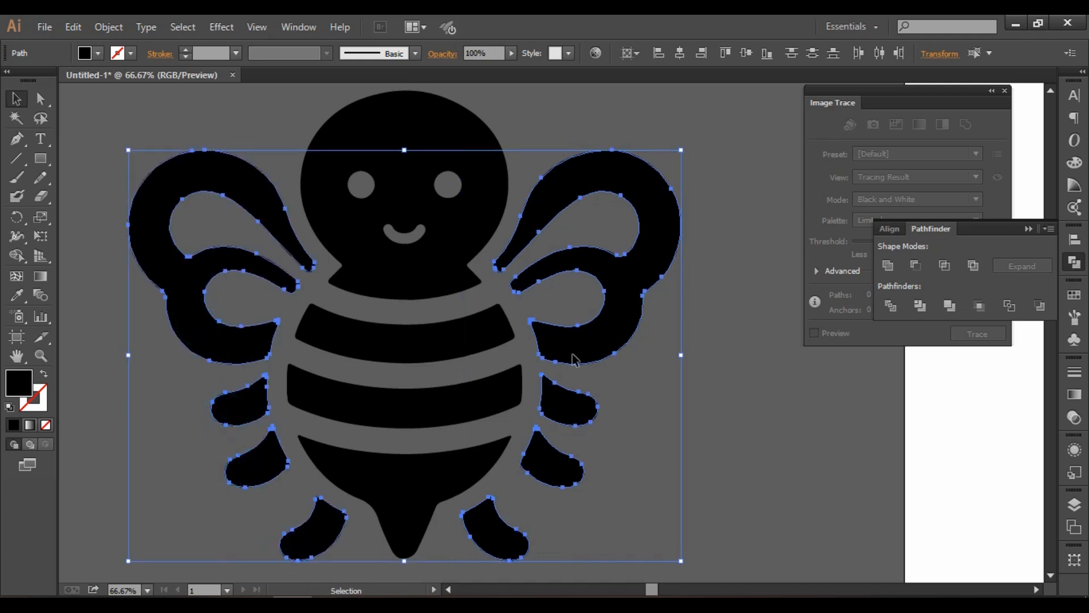
pyautogui.click(99, 53)
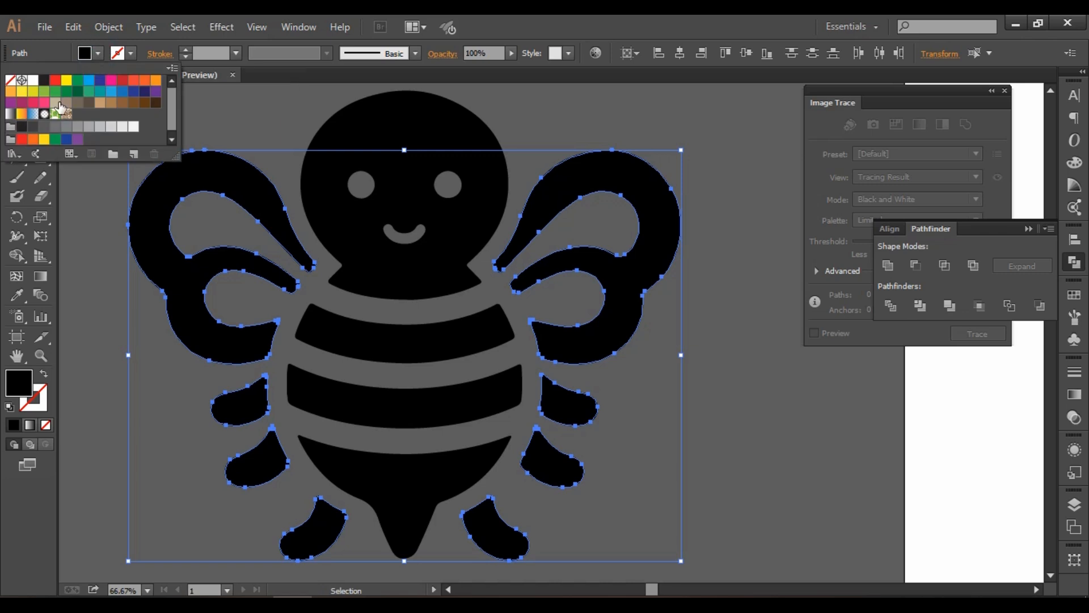
pyautogui.click(133, 84)
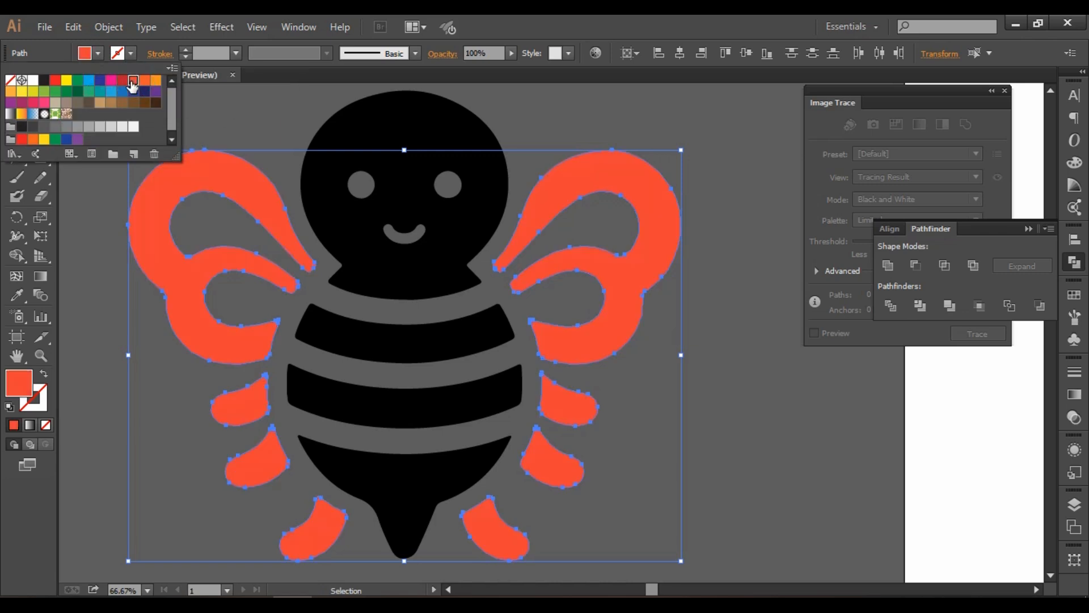
pyautogui.click(154, 84)
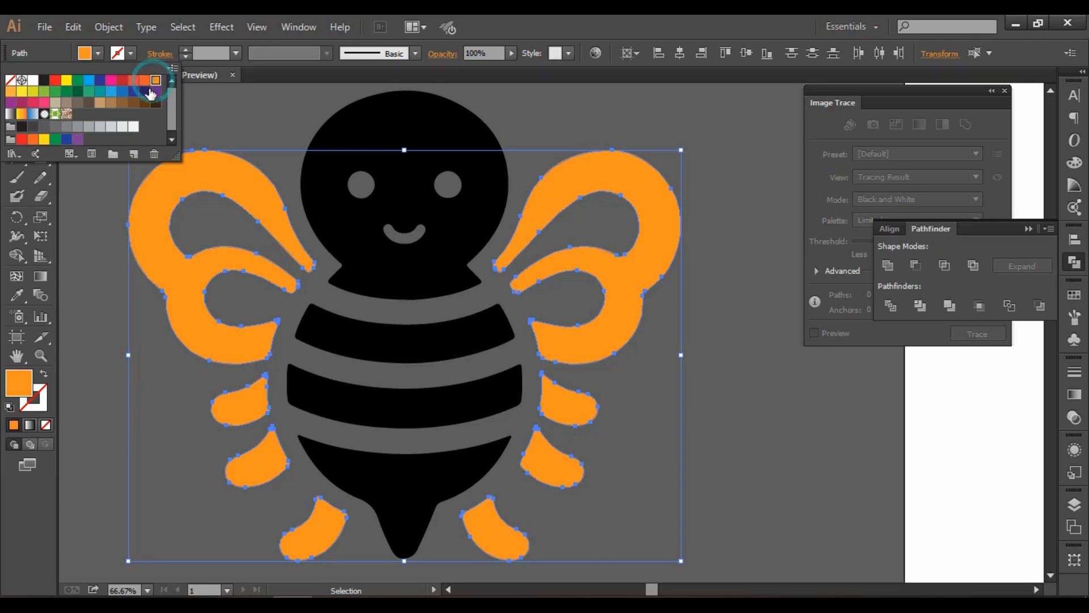
pyautogui.click(762, 309)
# Fill the silhouette bee's head, two body stripes and pointed tail section with white.
pyautogui.click(426, 286)
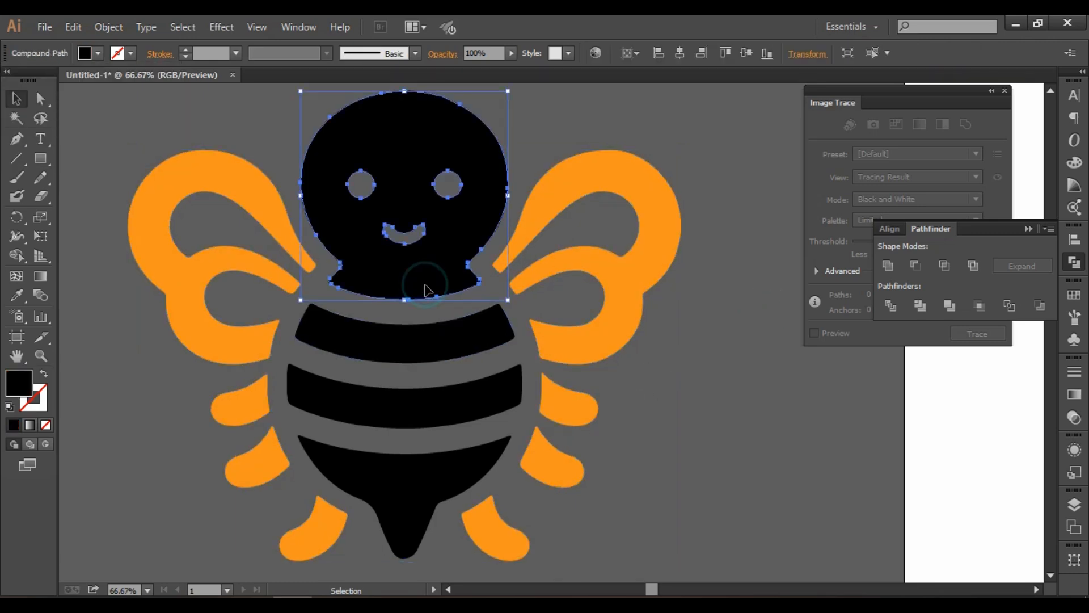
pyautogui.click(454, 349)
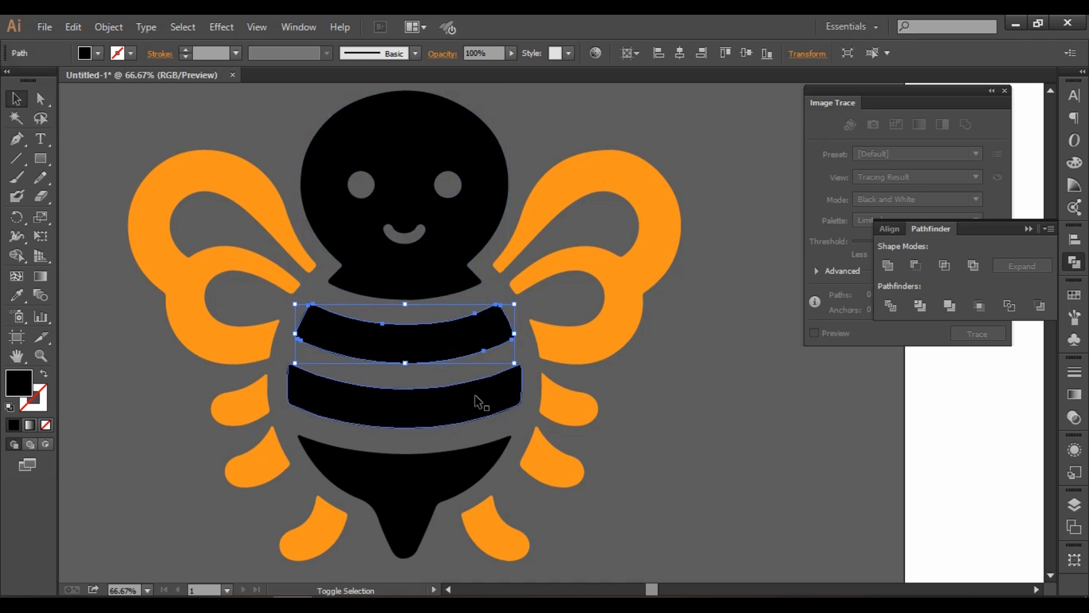
pyautogui.keyDown('shift'); pyautogui.click(447, 467); pyautogui.keyUp('shift')
pyautogui.keyDown('shift'); pyautogui.click(418, 227); pyautogui.keyUp('shift')
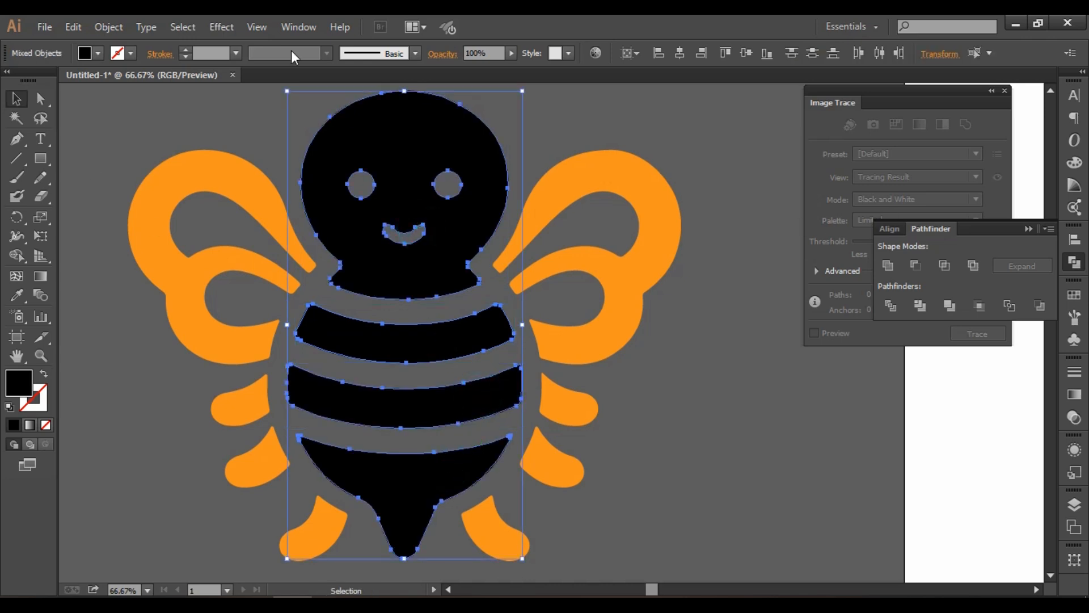
pyautogui.click(95, 51)
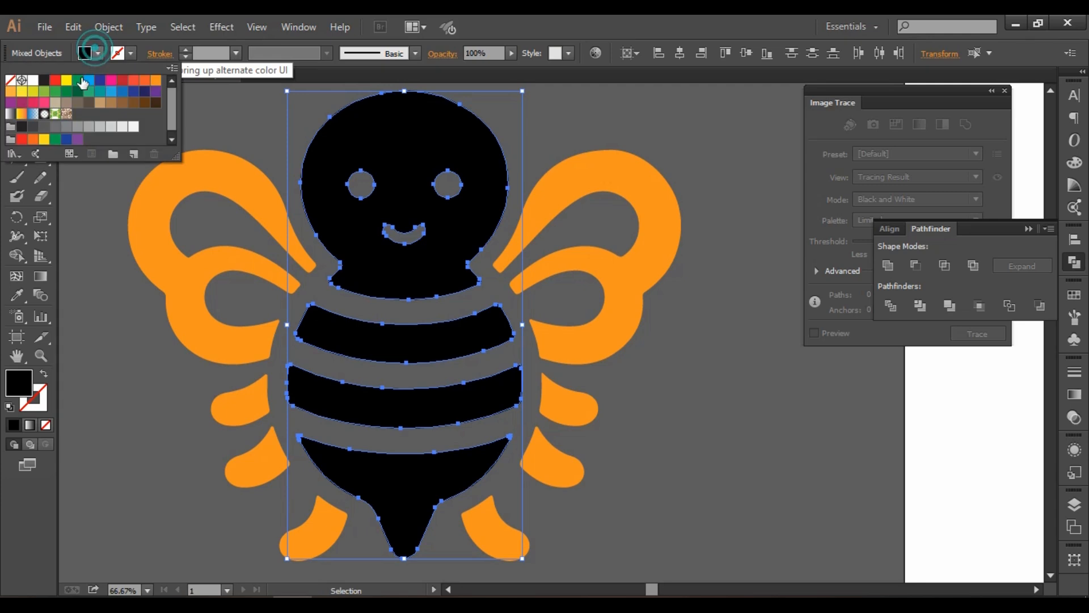
pyautogui.click(32, 81)
pyautogui.click(698, 392)
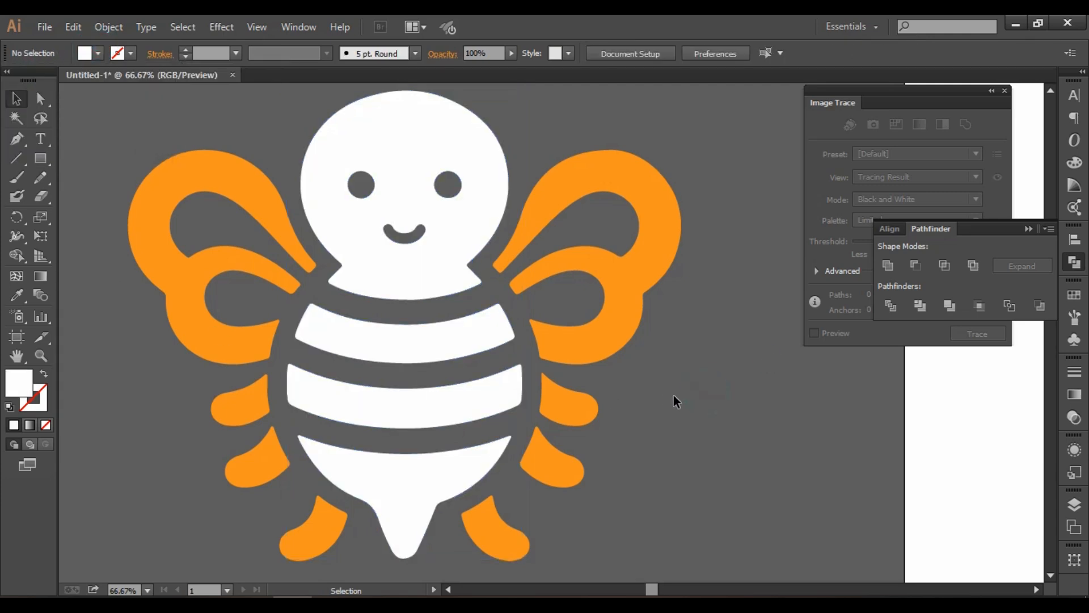
# Try the wing's orange on both black antennae of the silhouette bee, and fill them with the head's white instead.
pyautogui.scroll(-3, 674, 397)
pyautogui.moveTo(681, 420); pyautogui.dragTo(638, 394)
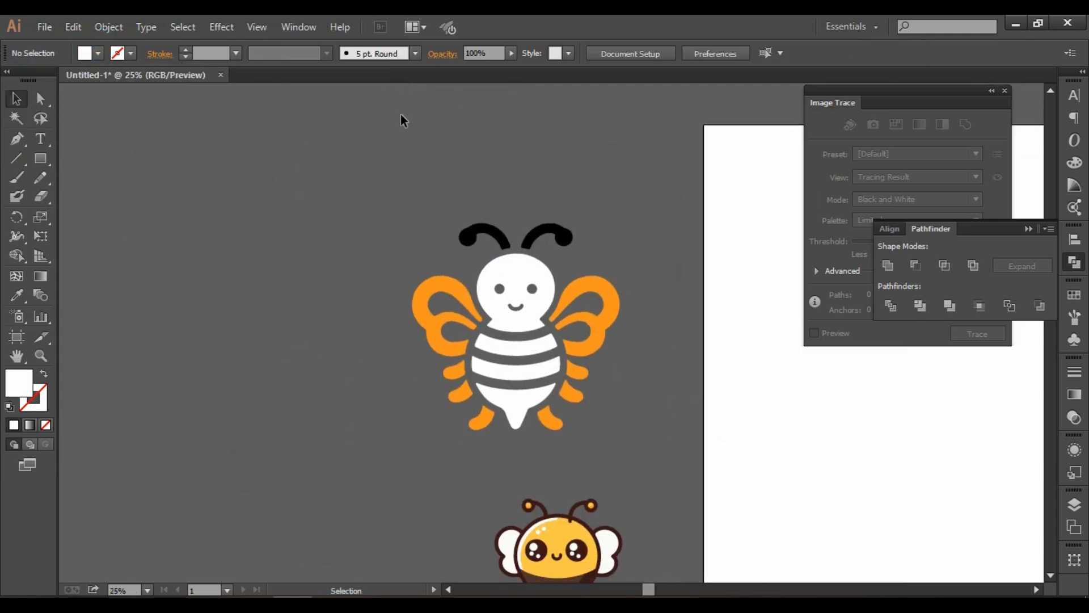
pyautogui.moveTo(400, 118); pyautogui.dragTo(620, 245)
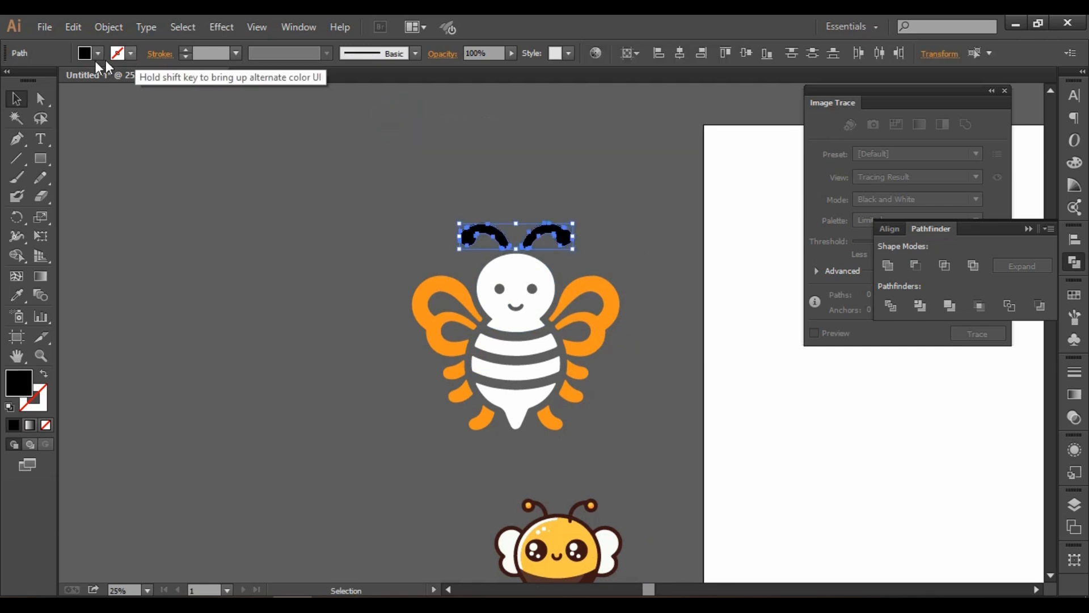
pyautogui.click(17, 295)
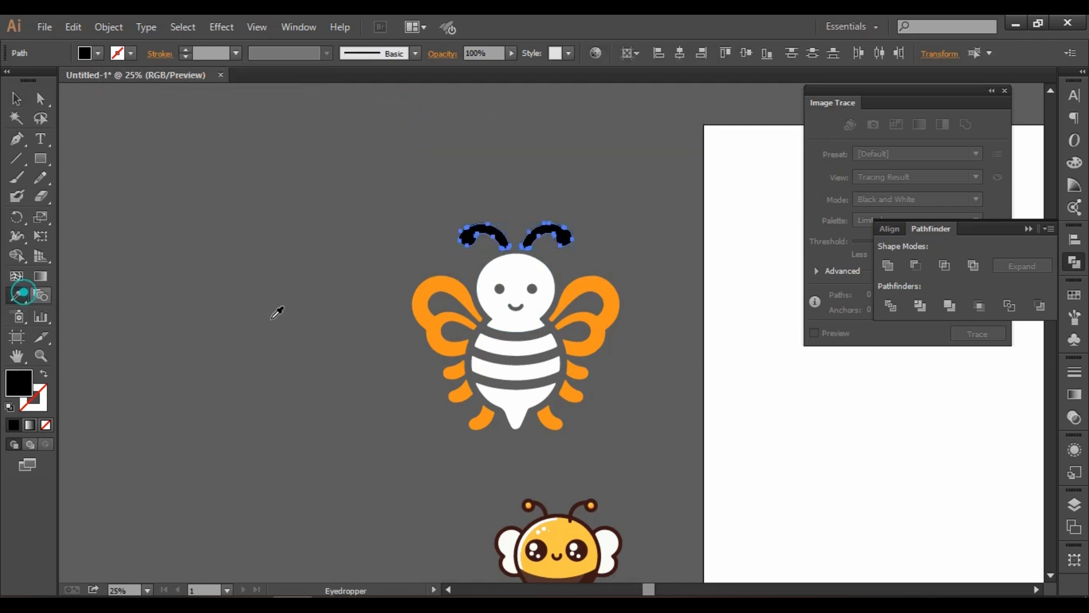
pyautogui.click(426, 287)
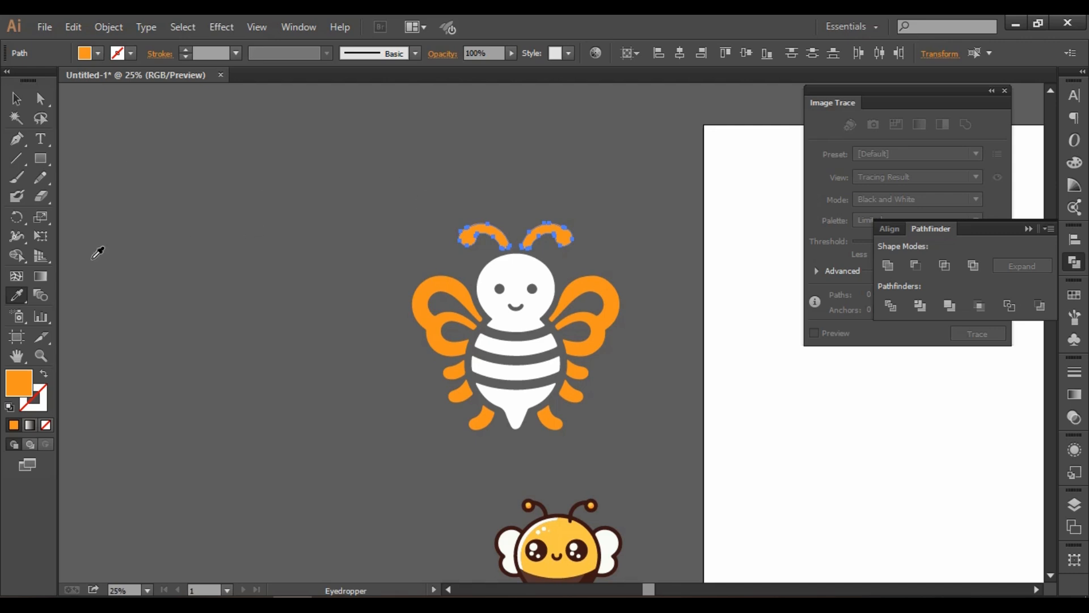
pyautogui.click(516, 272)
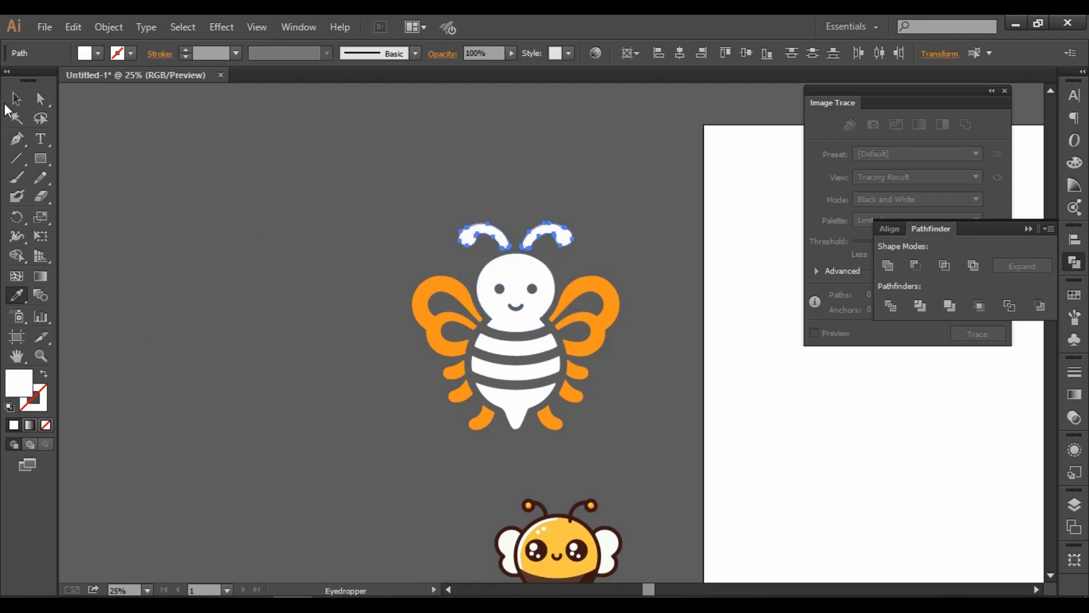
pyautogui.click(20, 100)
pyautogui.click(196, 233)
pyautogui.scroll(-2, 563, 412)
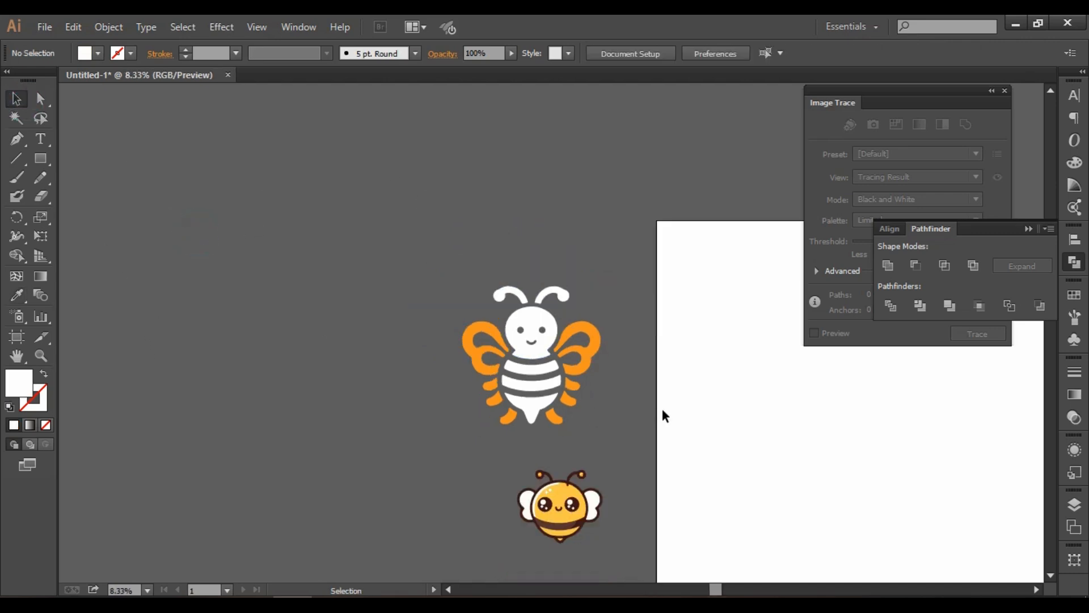
# Select all the pieces of the yellow cartoon bee below the recolored silhouette bee.
pyautogui.scroll(1, 663, 409)
pyautogui.moveTo(663, 409); pyautogui.dragTo(533, 341)
pyautogui.moveTo(395, 360); pyautogui.dragTo(460, 338)
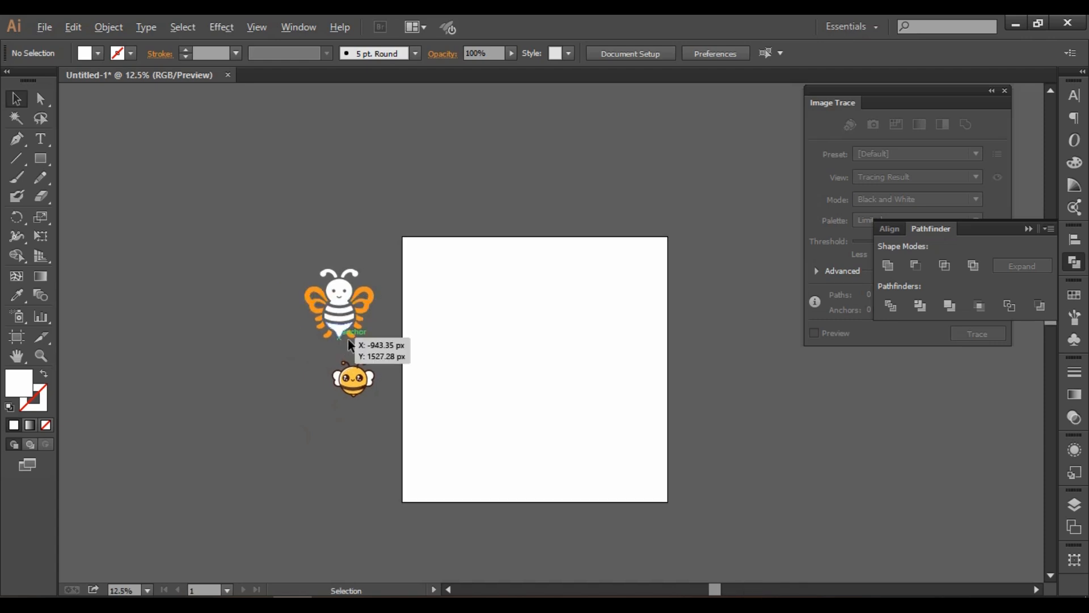
pyautogui.scroll(2, 349, 340)
pyautogui.scroll(-1, 459, 326)
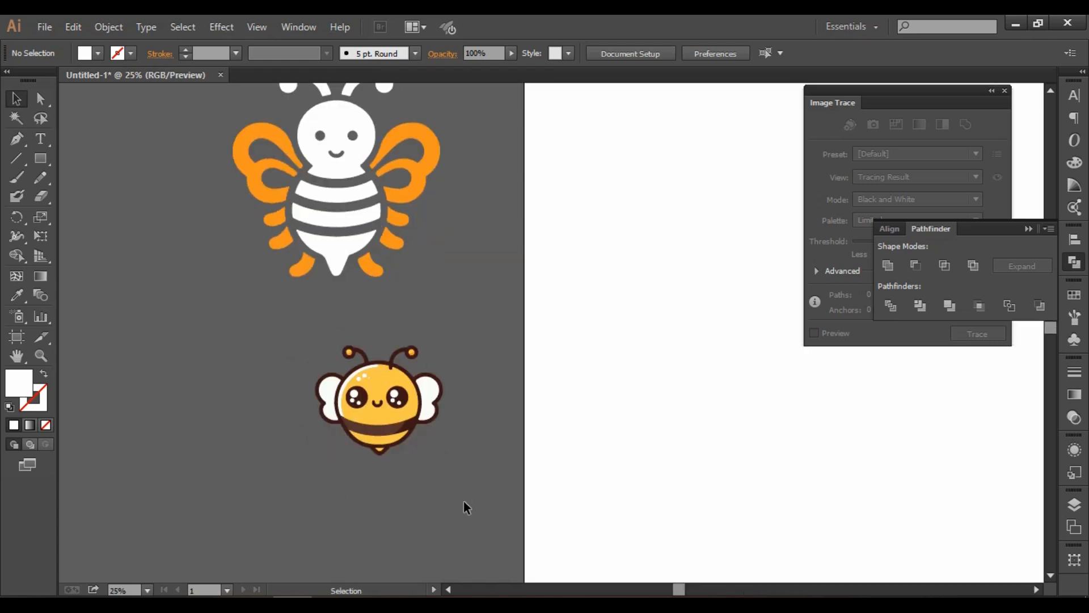
pyautogui.moveTo(464, 503); pyautogui.dragTo(251, 320)
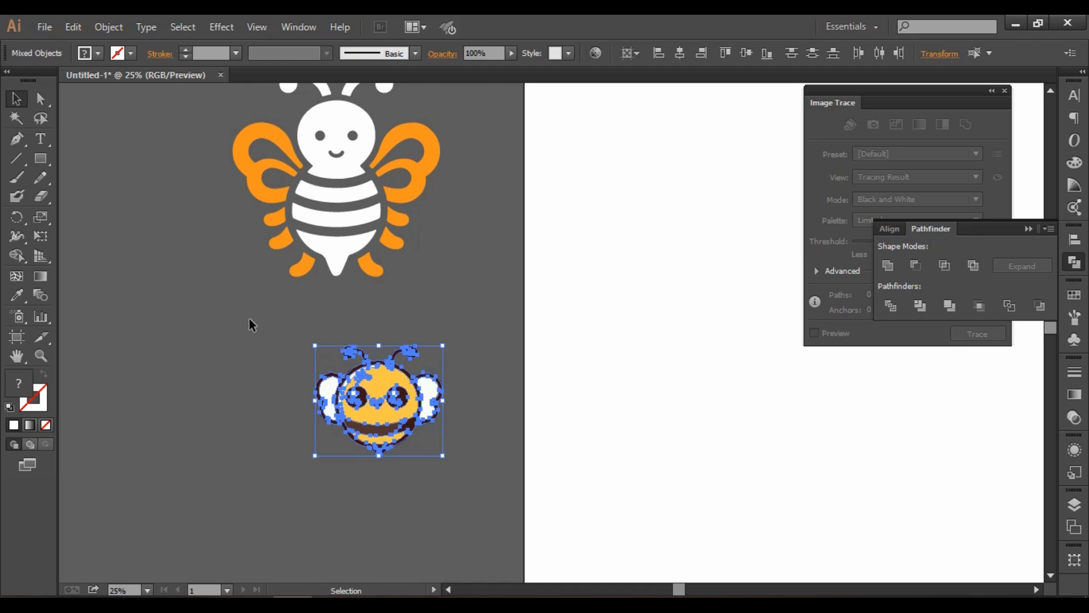
pyautogui.click(47, 27)
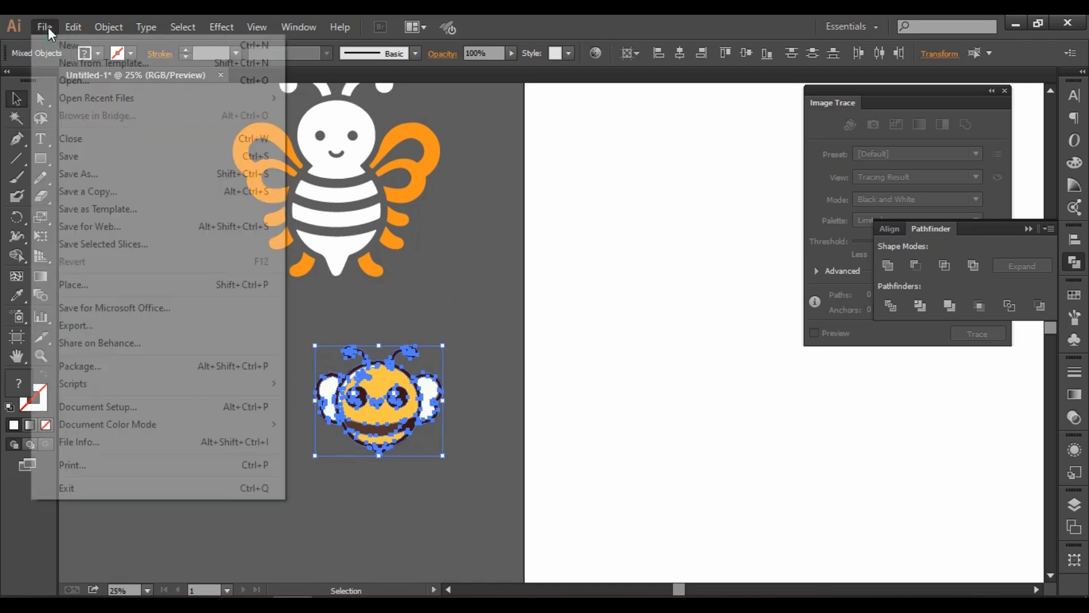
pyautogui.click(106, 38)
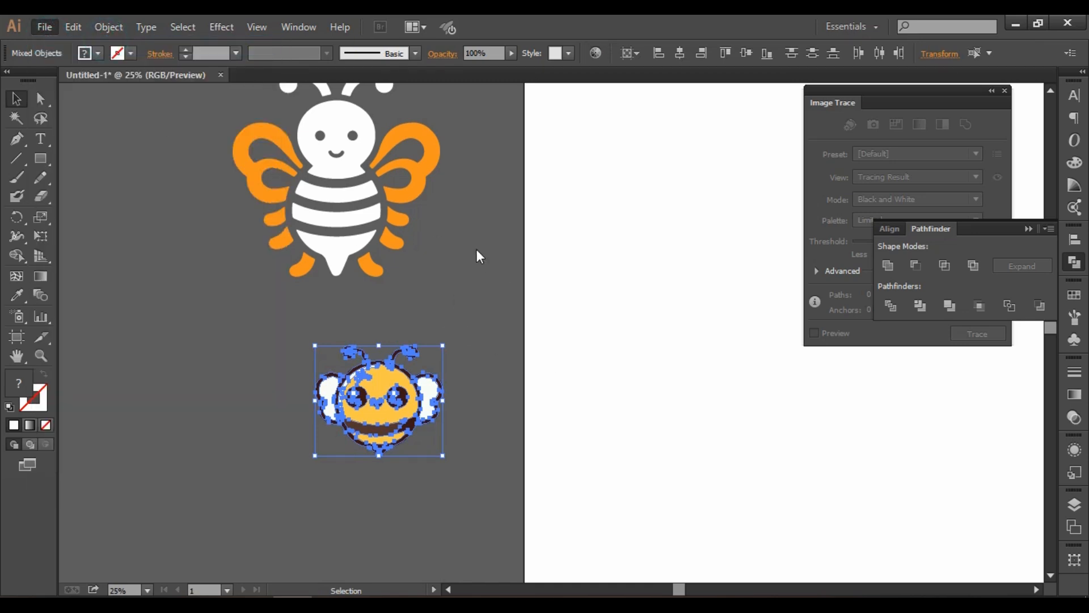
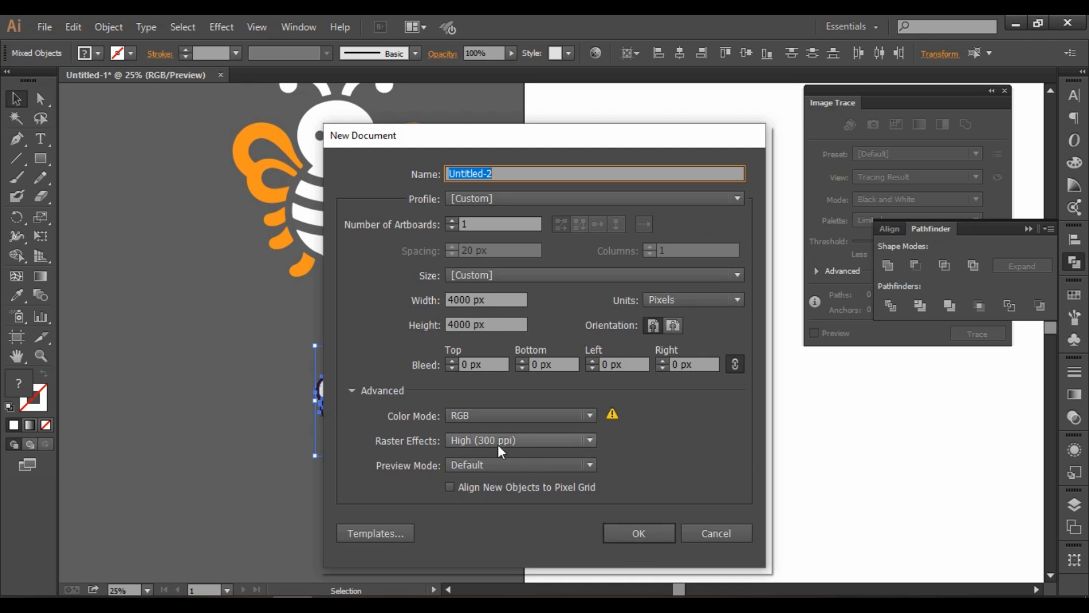
# Create a 4000 x 4000 px RGB document with 300 ppi raster effects, and return to the Untitled-1 document.
pyautogui.click(649, 532)
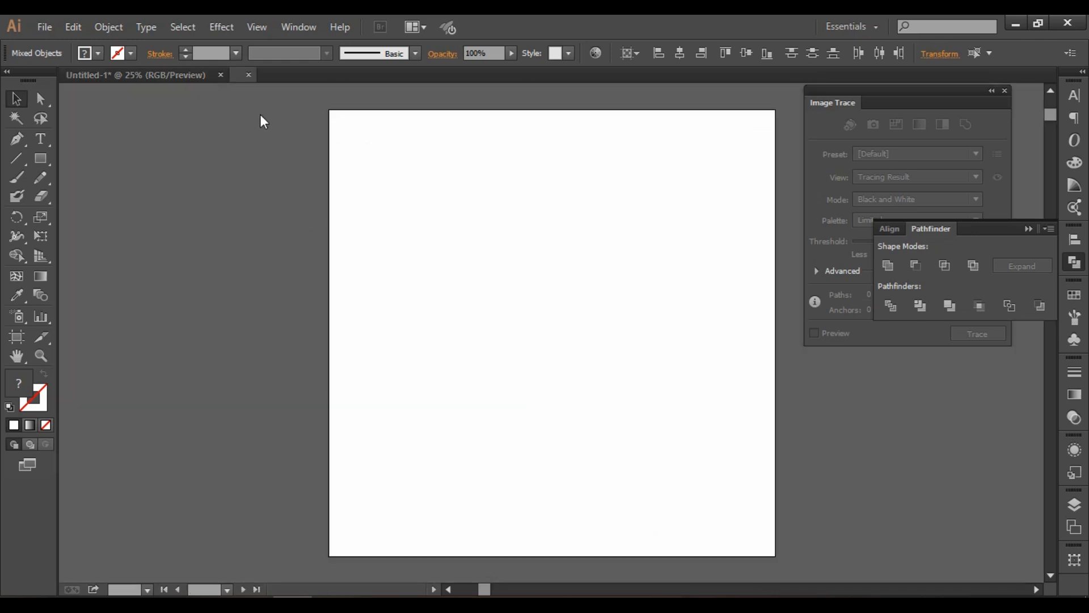
pyautogui.click(171, 73)
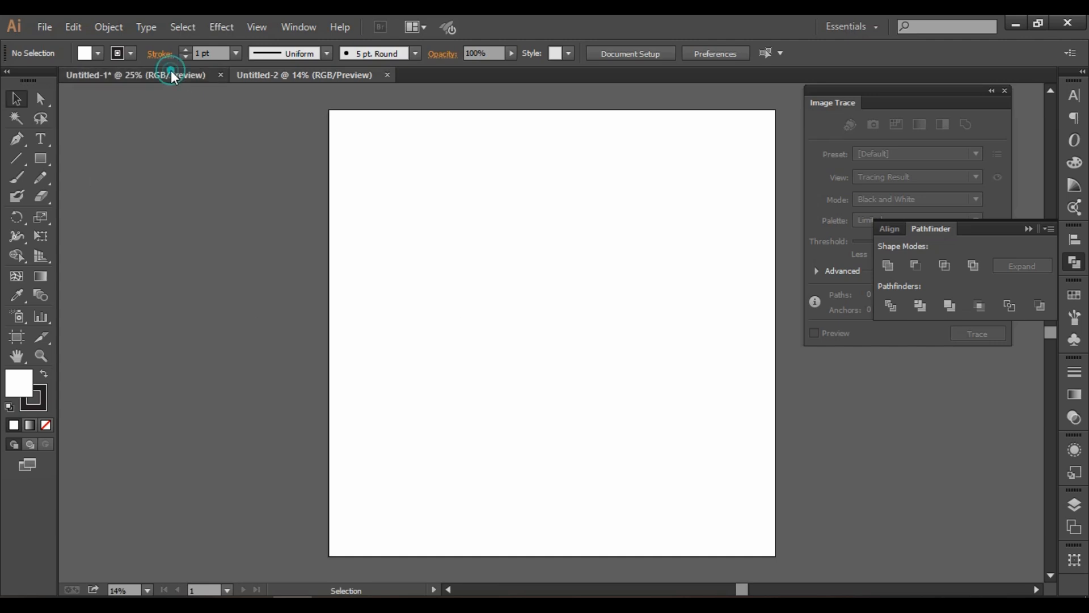
pyautogui.scroll(1, 422, 285)
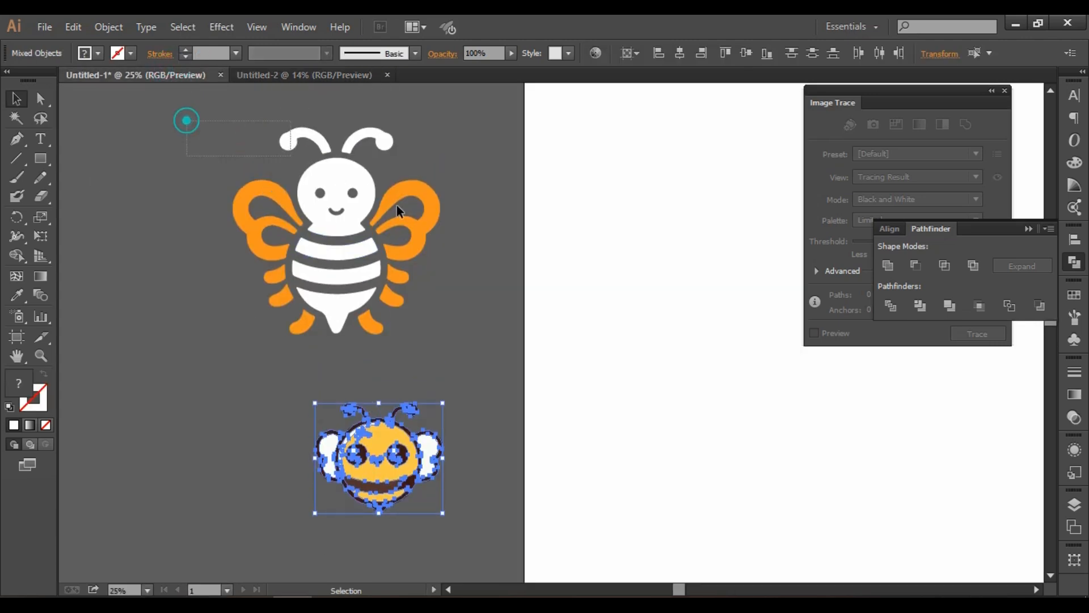
# Move all the pieces of the orange and white silhouette bee from Untitled-1 into the new Untitled-2 document.
pyautogui.moveTo(187, 120)
pyautogui.mouseDown()
pyautogui.moveTo(496, 319)
pyautogui.moveTo(499, 349)
pyautogui.mouseUp()
pyautogui.press('a')
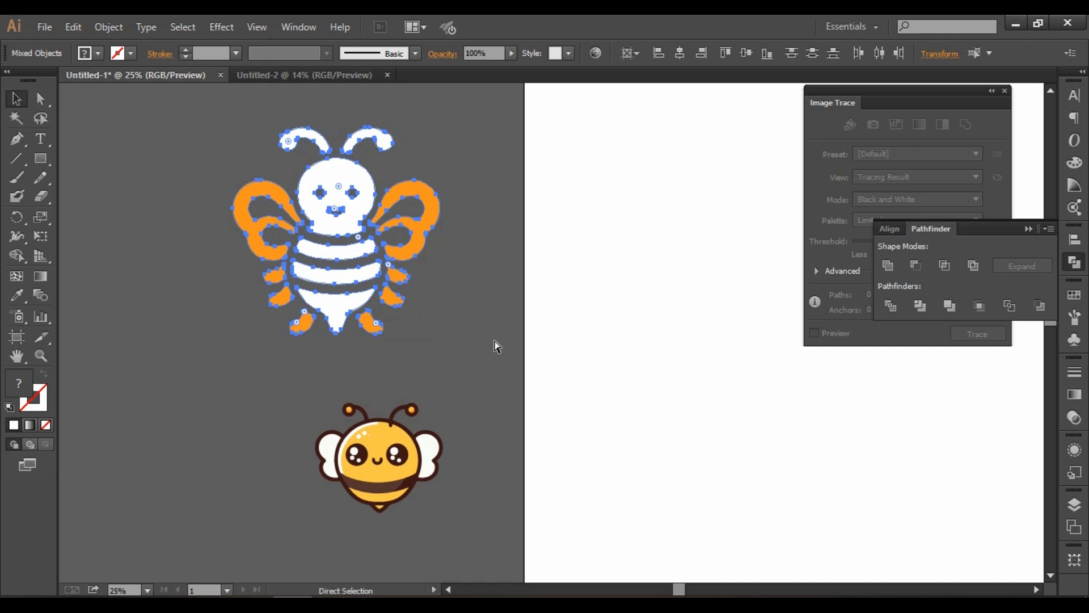
pyautogui.press('Delete')
pyautogui.press('v')
pyautogui.click(321, 79)
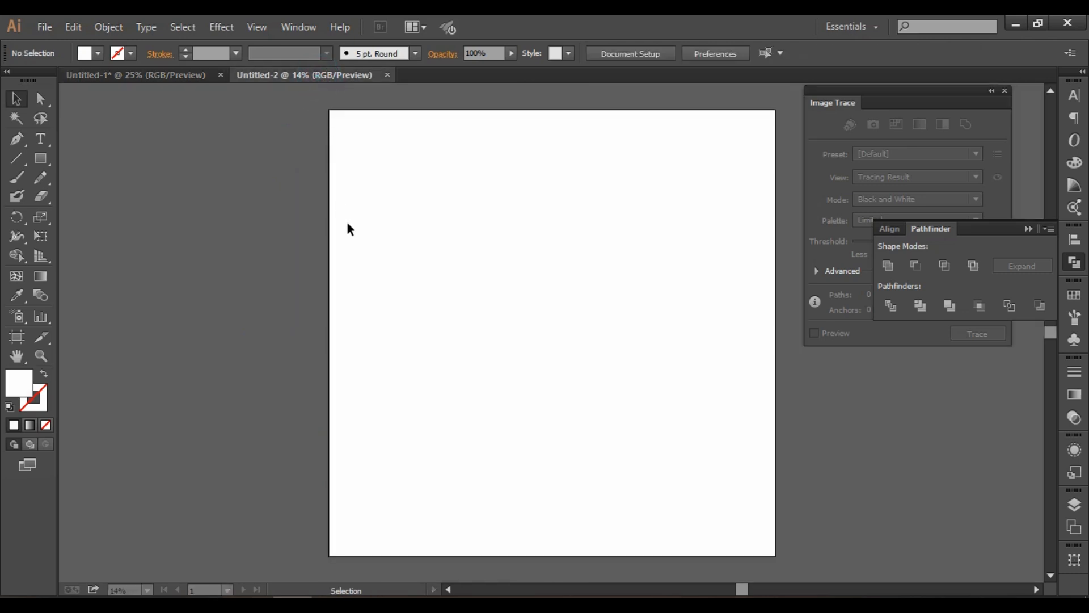
pyautogui.hotkey('ctrl', 'v')
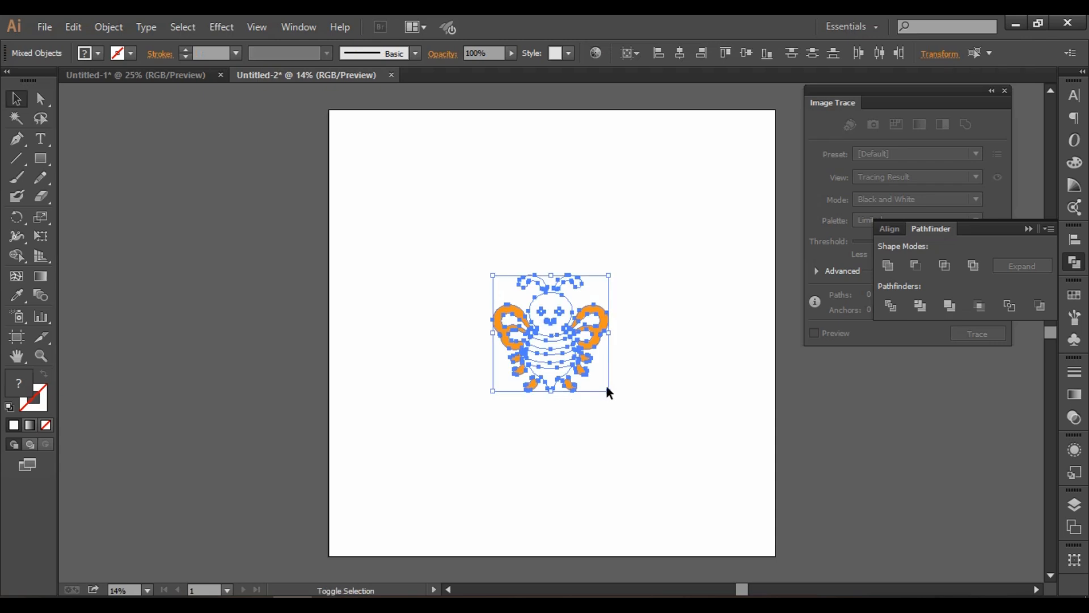
# Enlarge the pasted bee proportionally about its centre until it nearly fills the artboard, and deselect it.
pyautogui.moveTo(611, 390); pyautogui.dragTo(738, 526)
pyautogui.moveTo(827, 440); pyautogui.dragTo(731, 438)
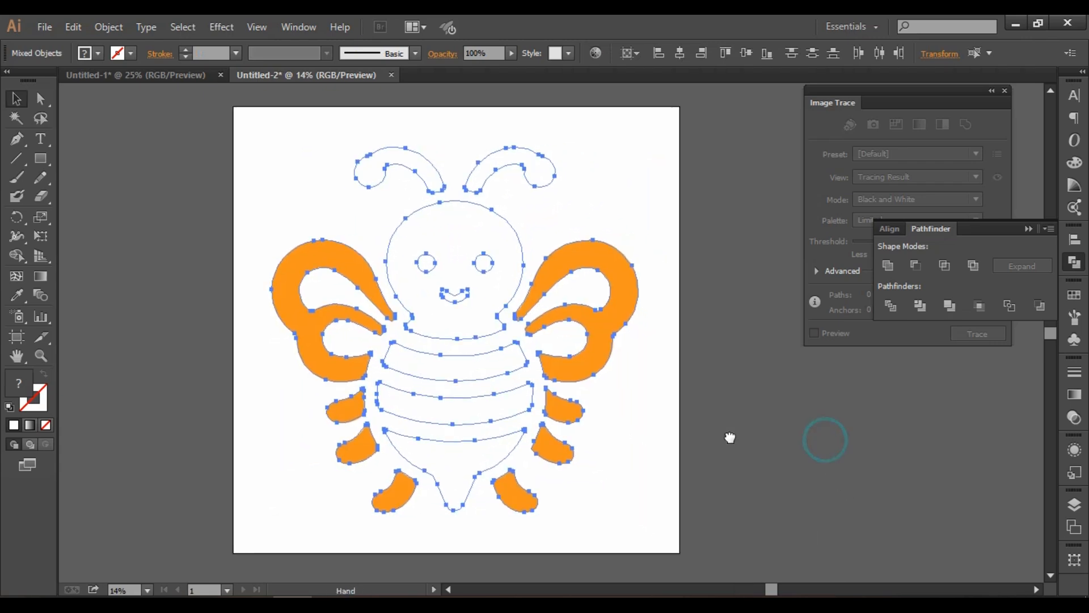
pyautogui.click(760, 369)
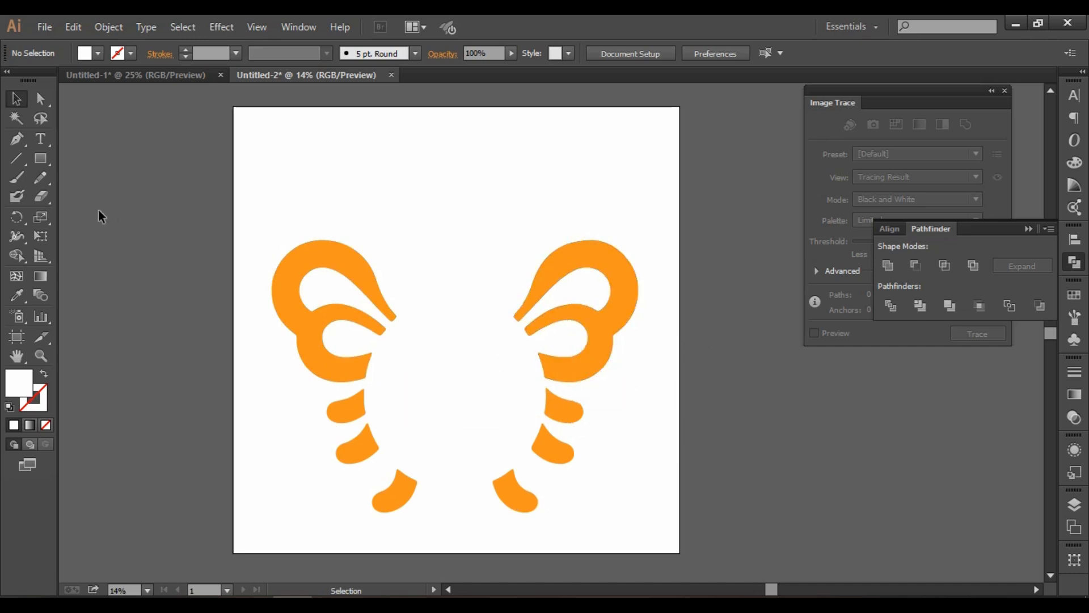
# Create a 4000 x 4000 px rectangle in the bee's document.
pyautogui.click(43, 154)
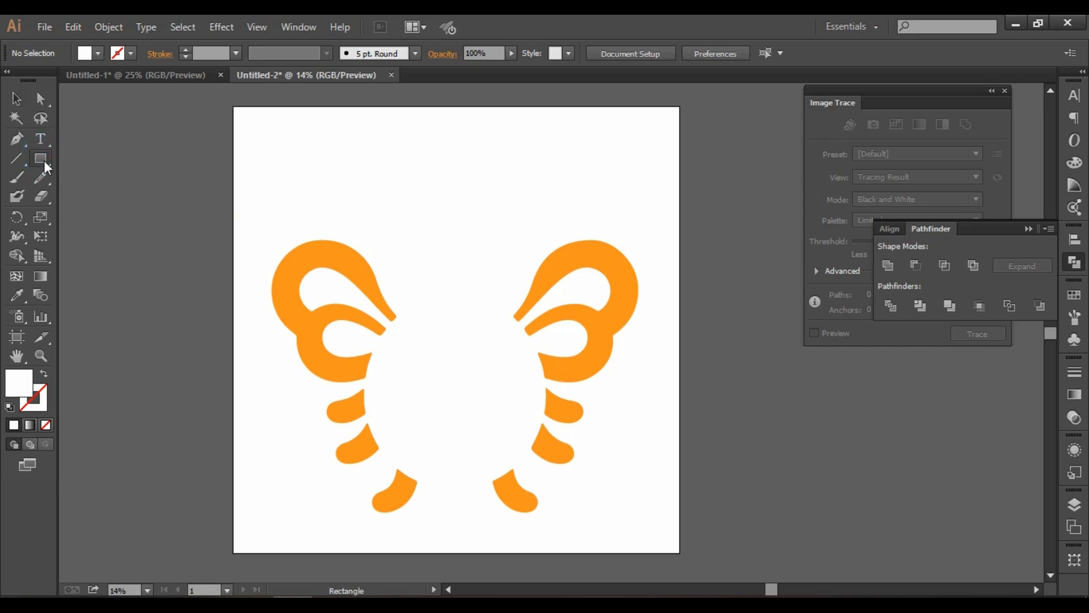
pyautogui.click(211, 237)
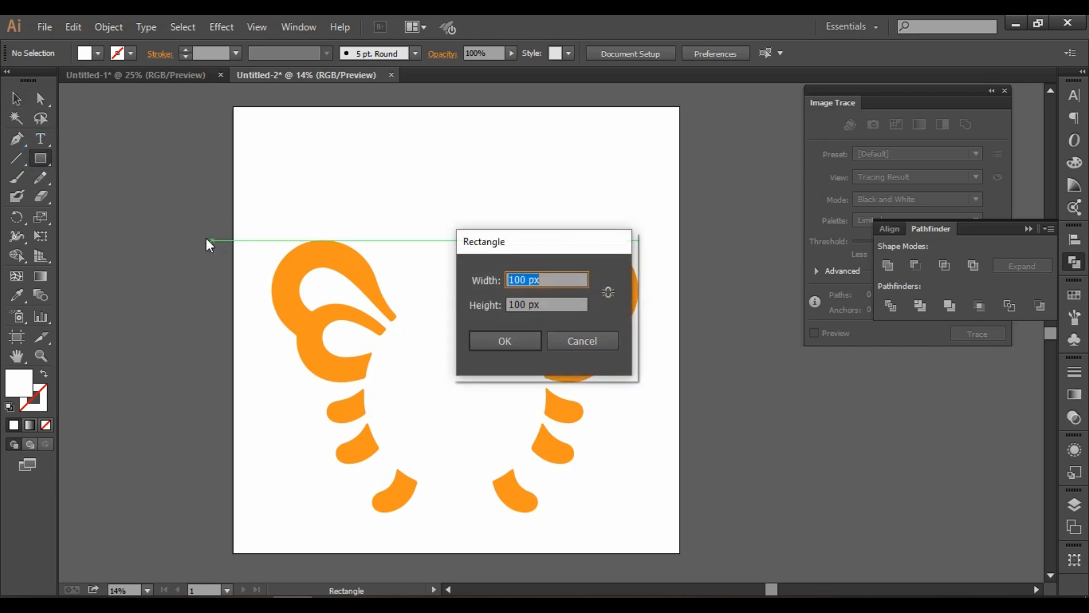
pyautogui.doubleClick(525, 279)
pyautogui.write('400')
pyautogui.doubleClick(527, 304)
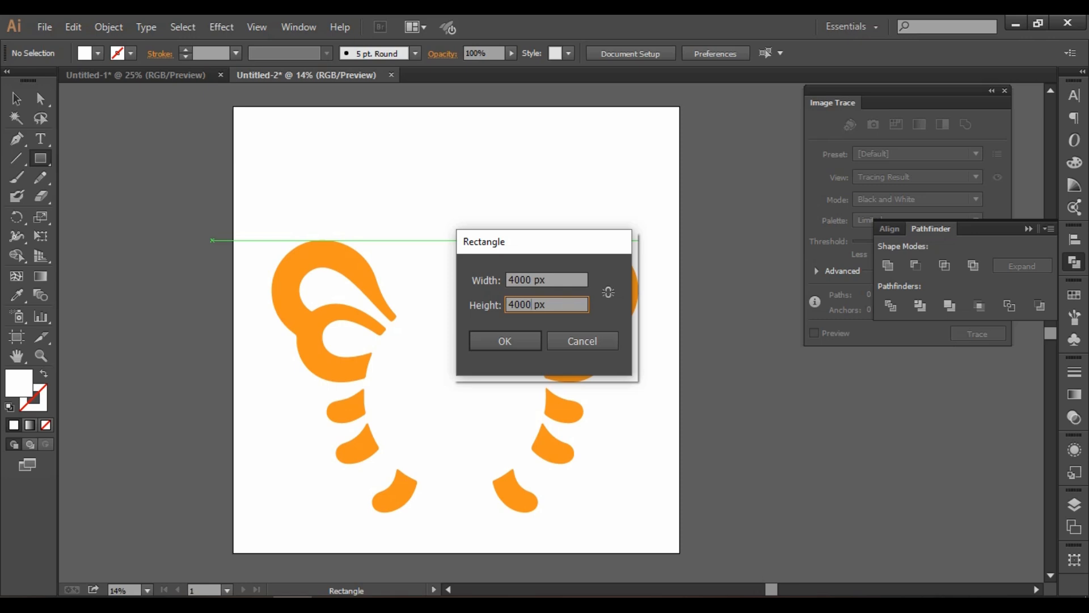
pyautogui.click(527, 339)
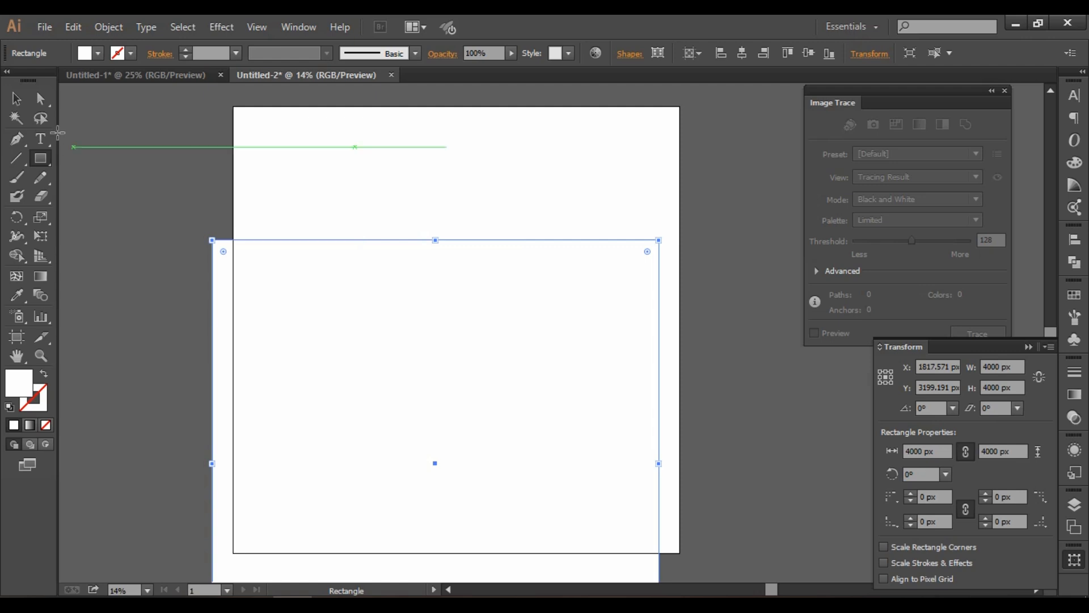
# Center the new square horizontally and vertically on the artboard.
pyautogui.click(12, 104)
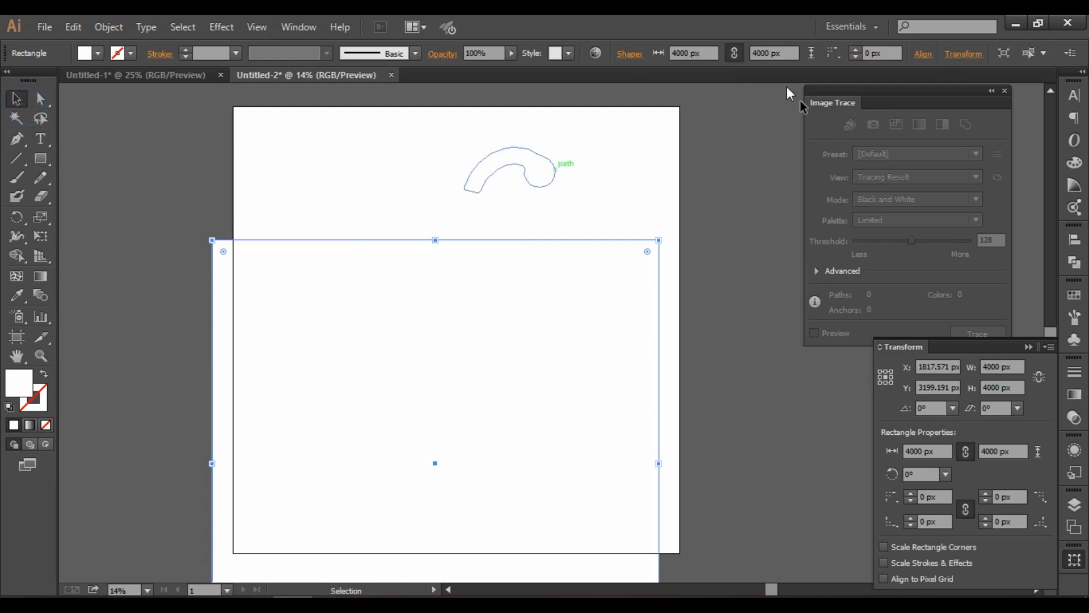
pyautogui.click(921, 55)
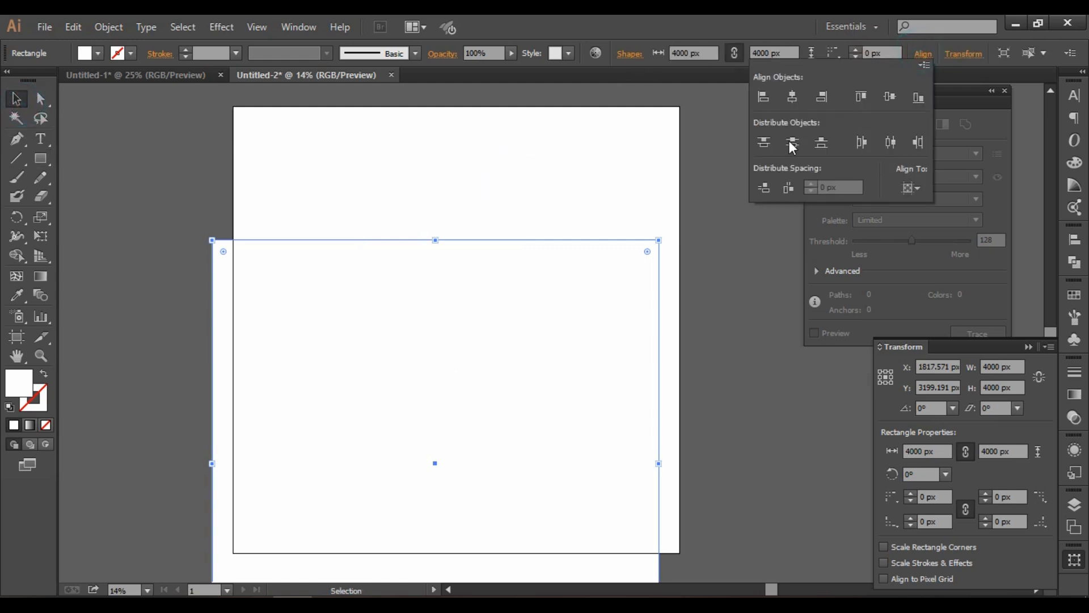
pyautogui.click(793, 98)
pyautogui.click(897, 95)
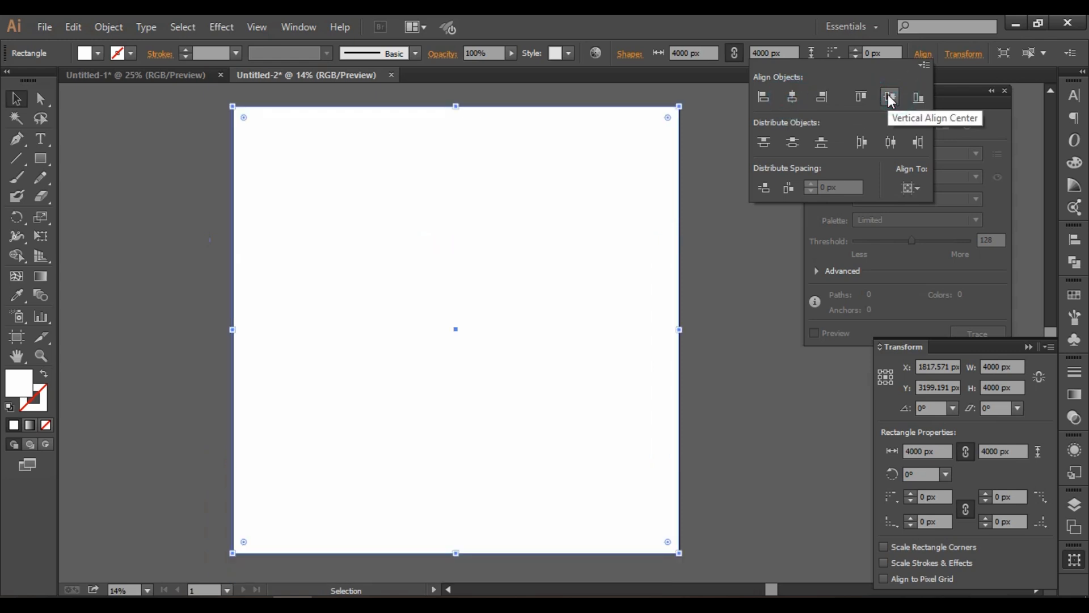
# Fill the square with the Black swatch and send it to the back, behind the bee.
pyautogui.click(99, 54)
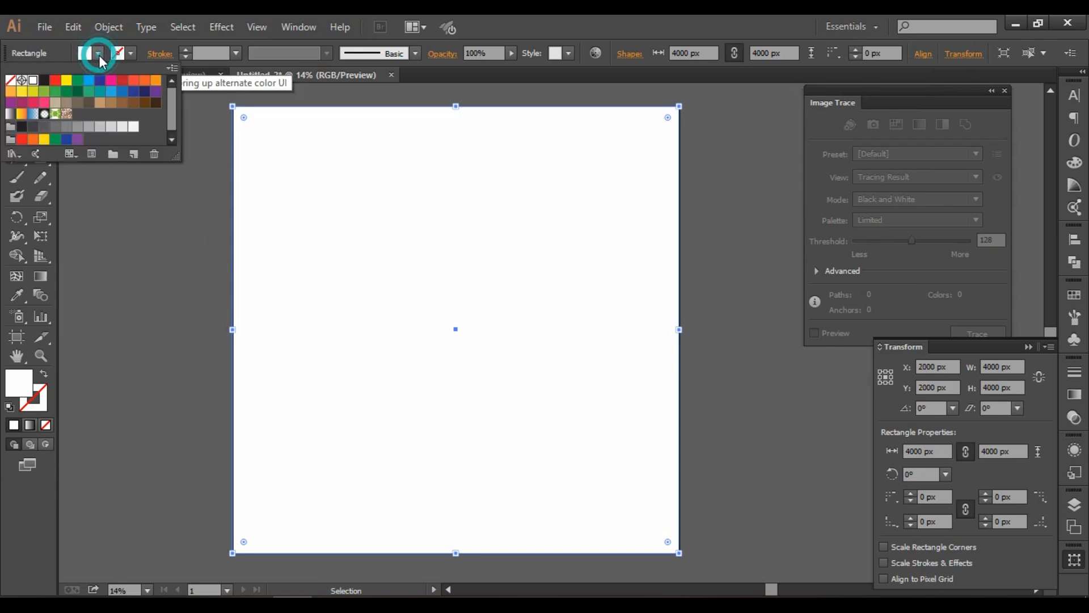
pyautogui.click(45, 81)
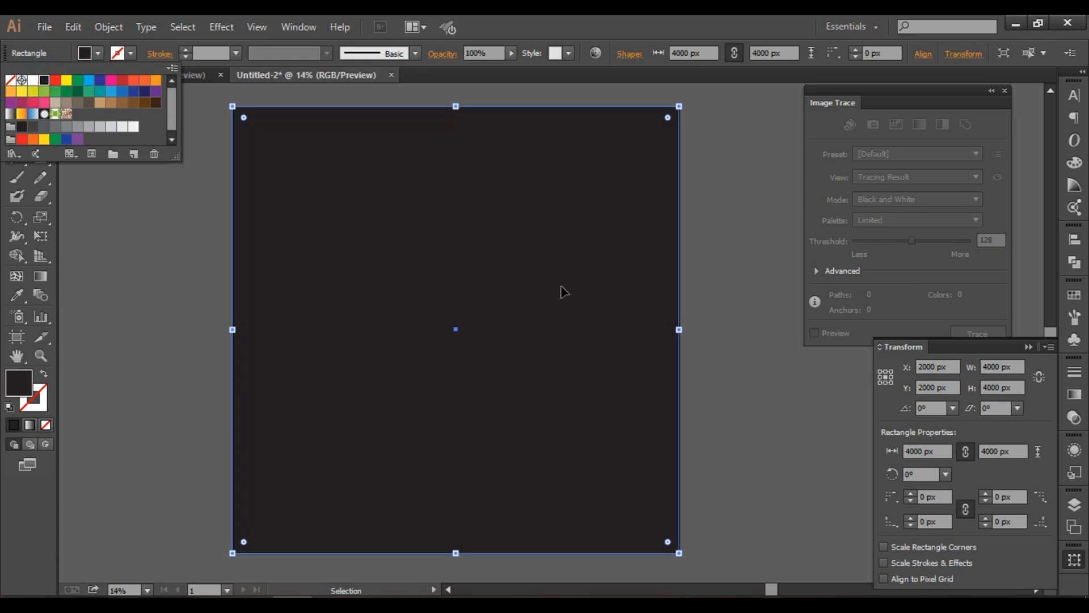
pyautogui.click(532, 263)
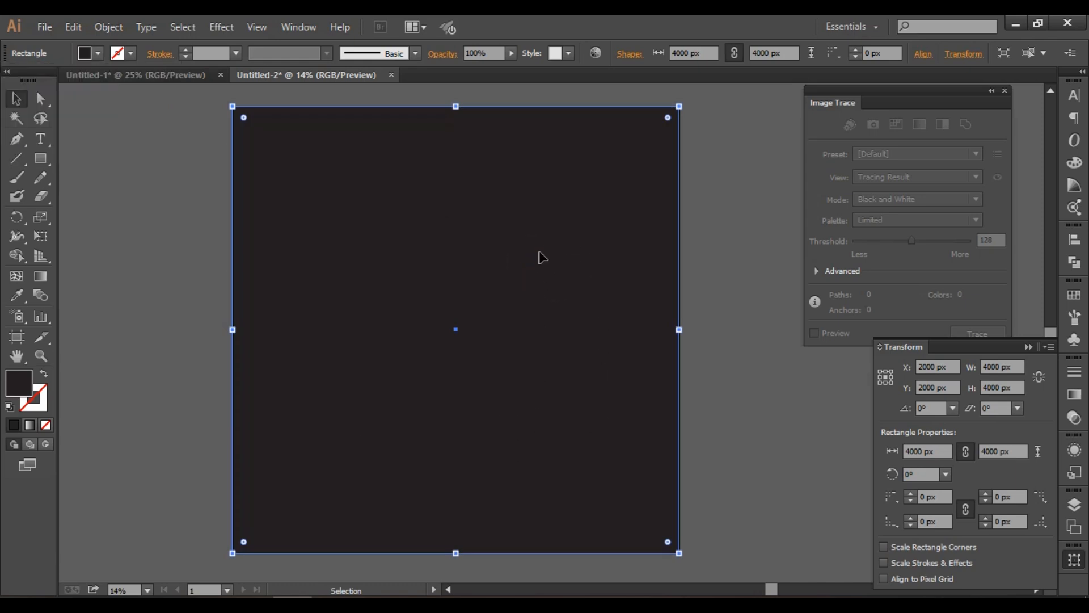
pyautogui.rightClick(539, 254)
pyautogui.moveTo(697, 480)
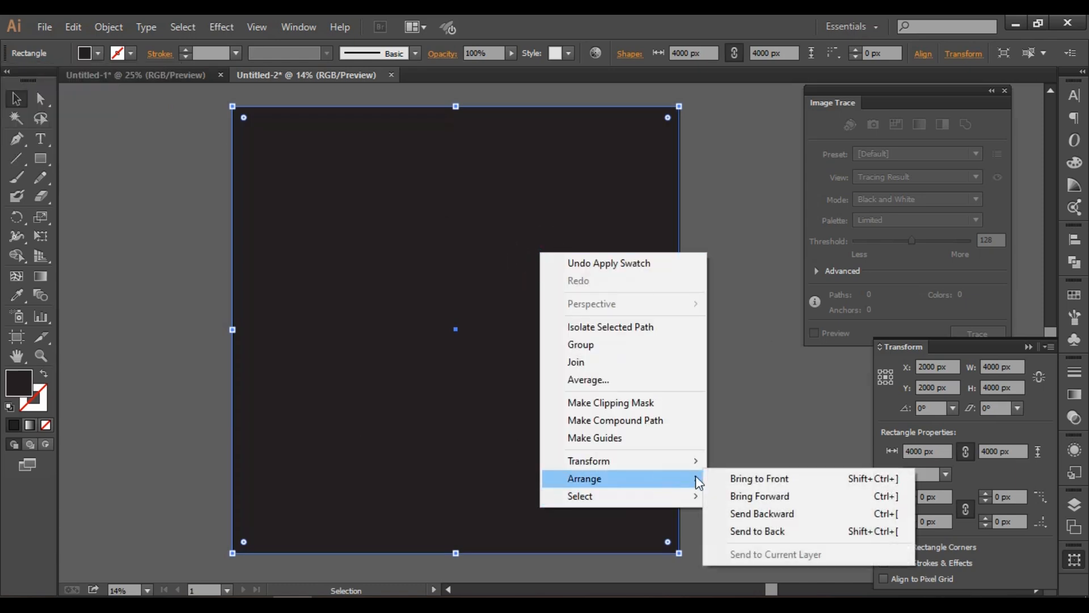
pyautogui.click(826, 530)
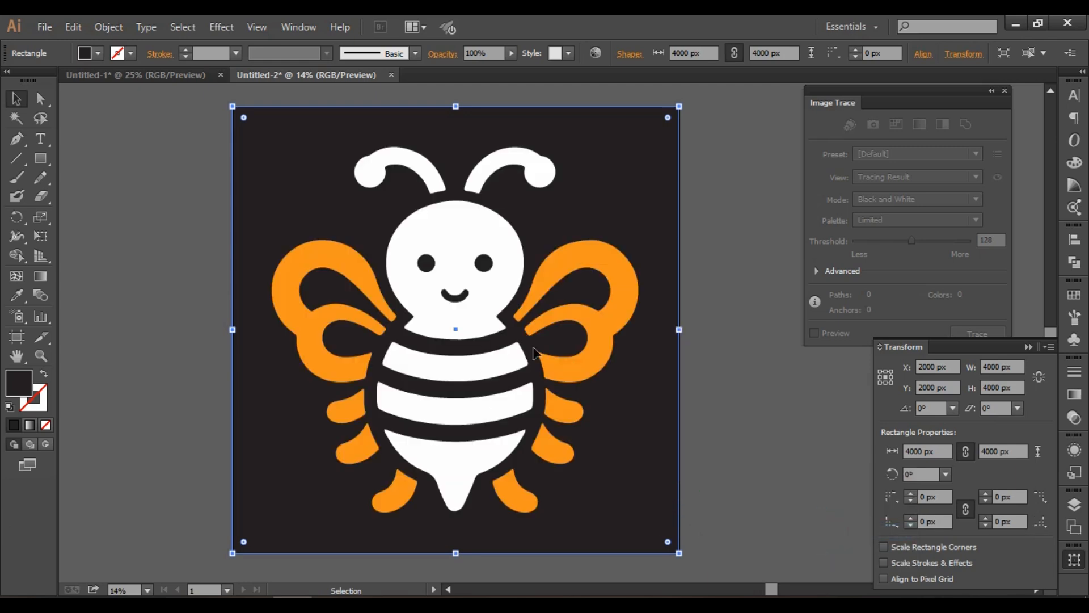
pyautogui.click(737, 288)
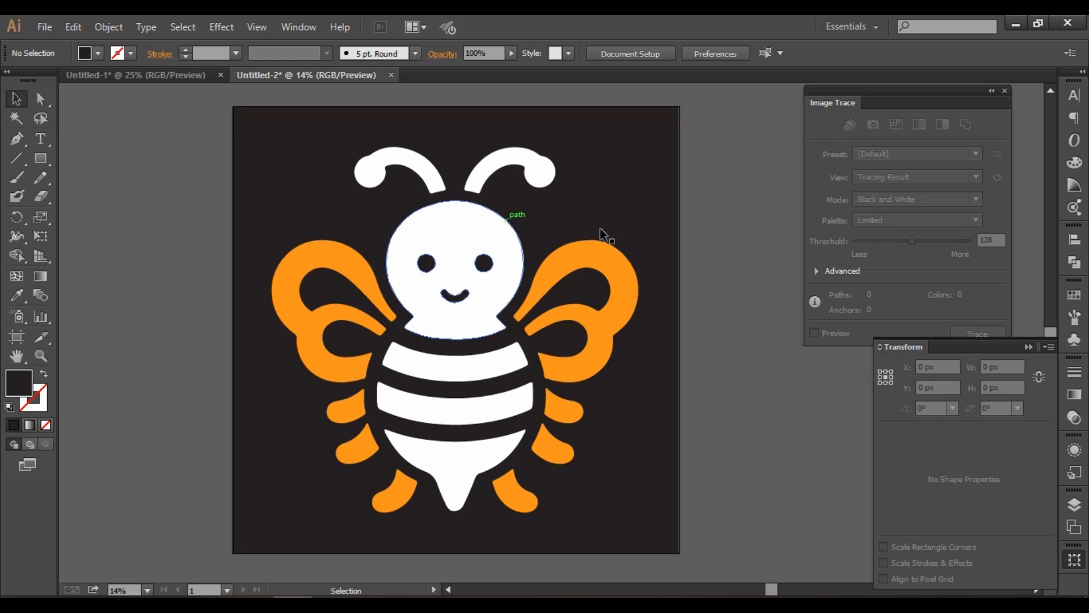
# Change the background square's fill to pure black with the Color Picker, and deselect it.
pyautogui.click(260, 147)
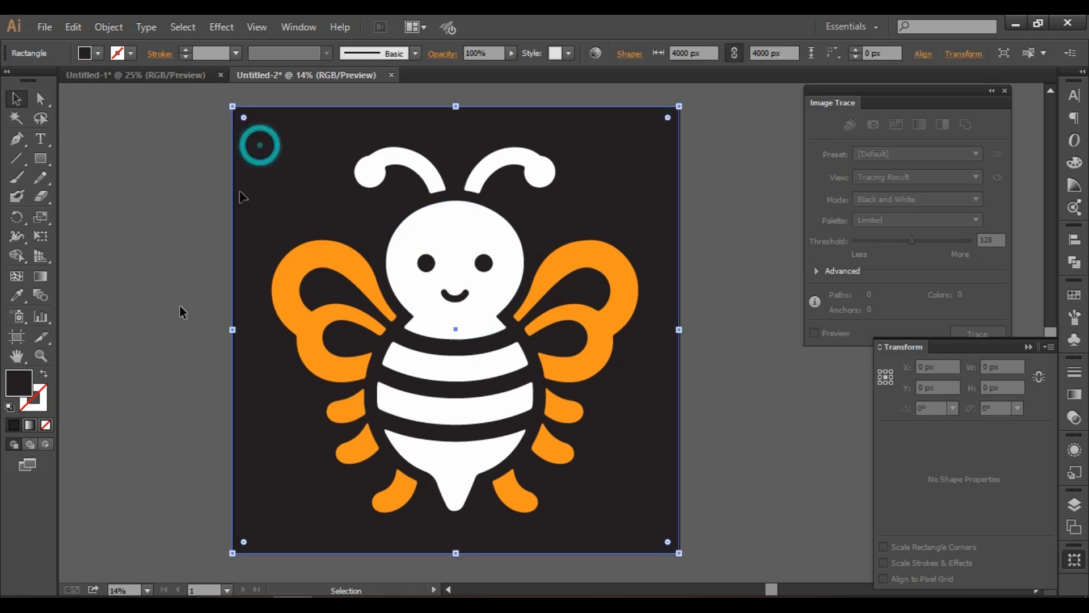
pyautogui.doubleClick(14, 375)
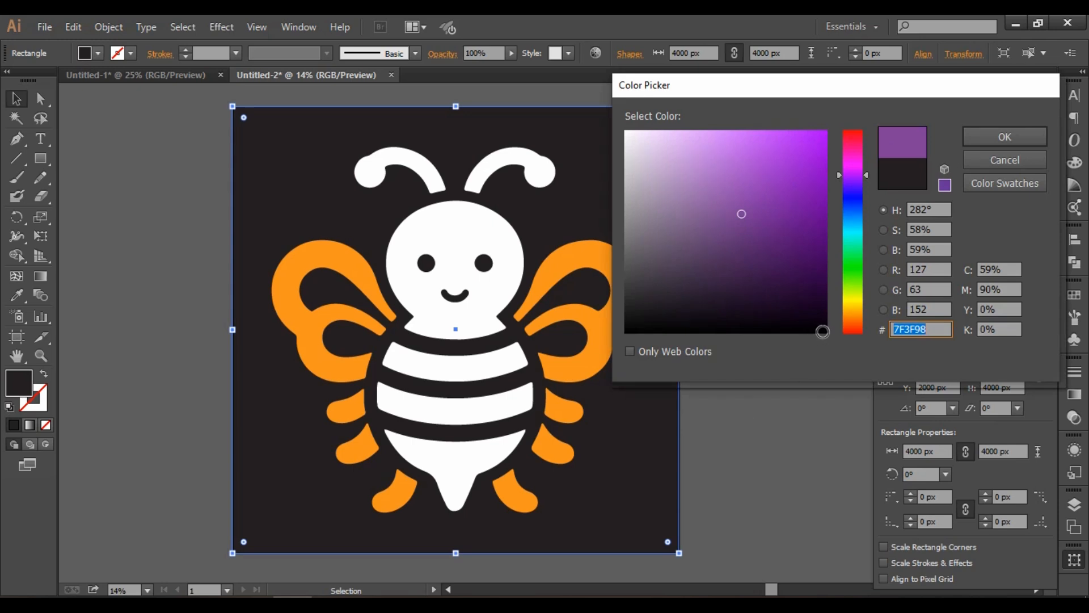
pyautogui.click(823, 331)
pyautogui.click(1005, 136)
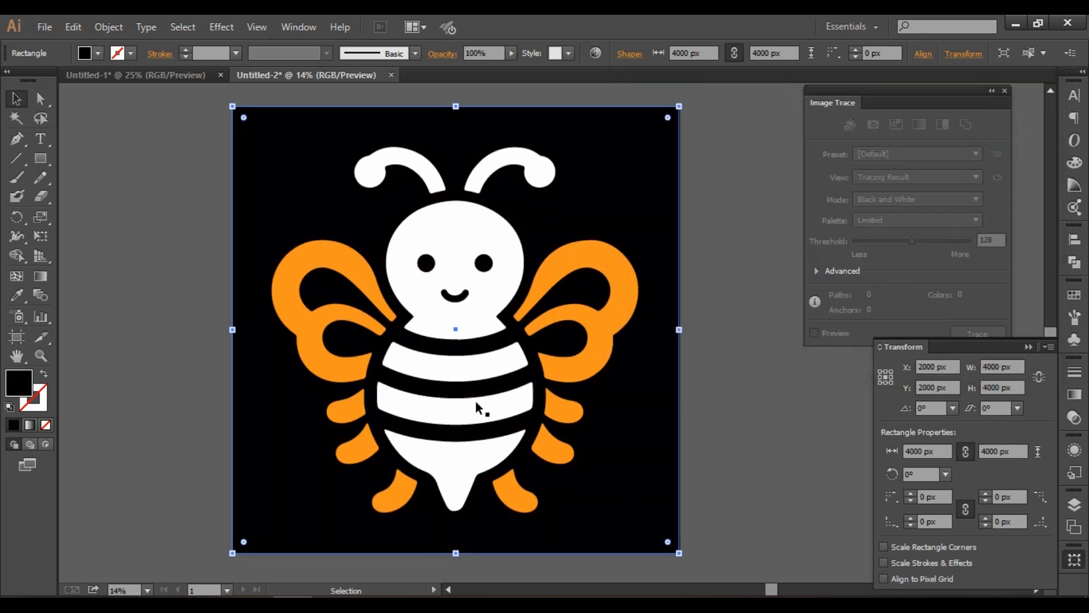
pyautogui.click(722, 357)
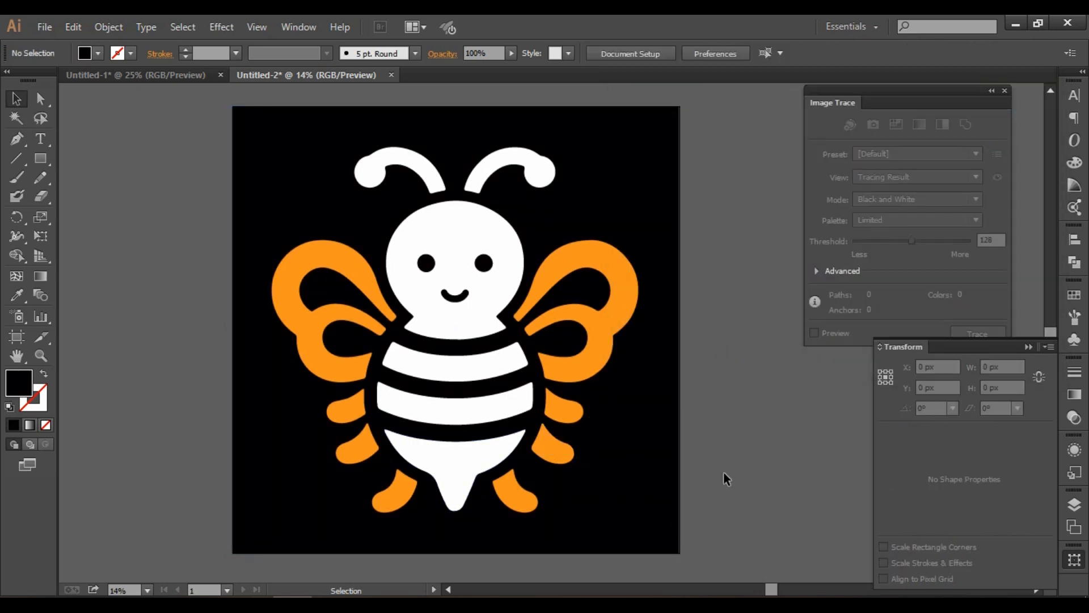
# Save the document to the Desktop as an Illustrator EPS file named "A cutte bee".
pyautogui.click(57, 26)
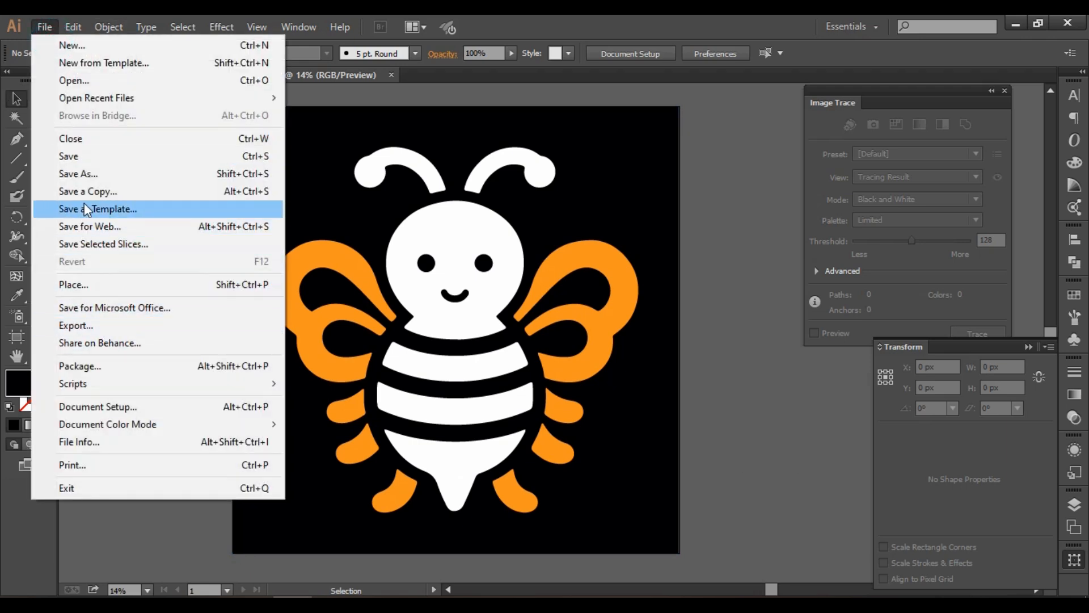
pyautogui.click(84, 173)
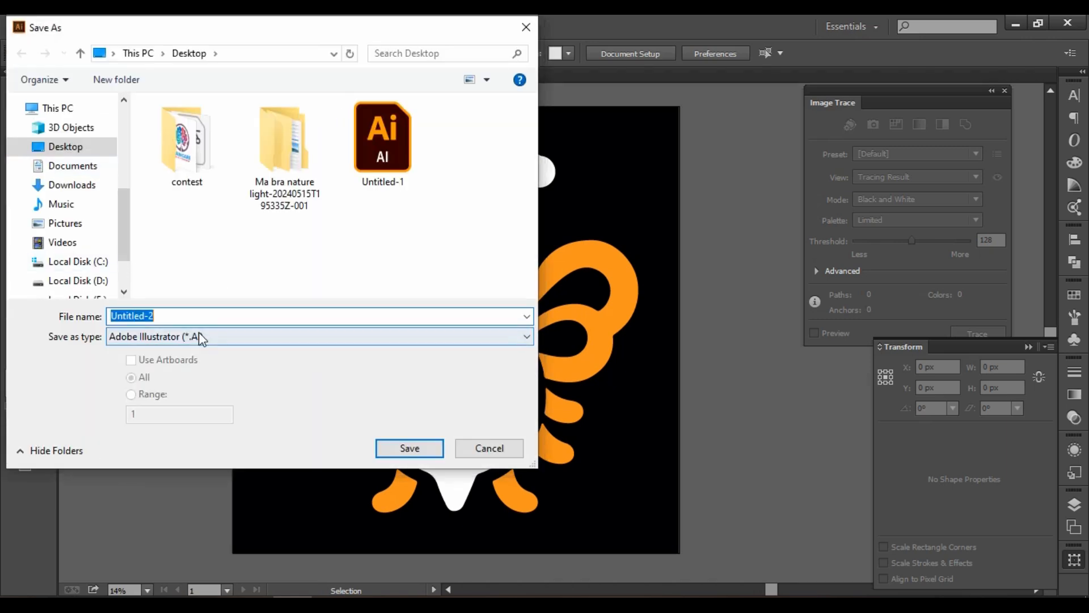
pyautogui.click(200, 338)
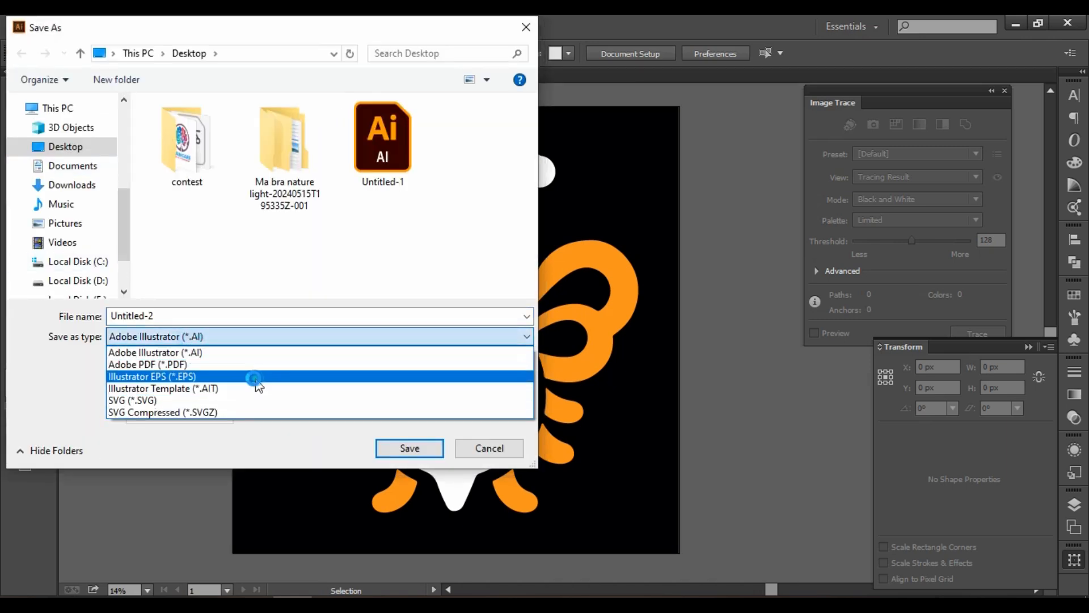
pyautogui.click(253, 375)
pyautogui.doubleClick(165, 314)
pyautogui.write('A cutte bee')
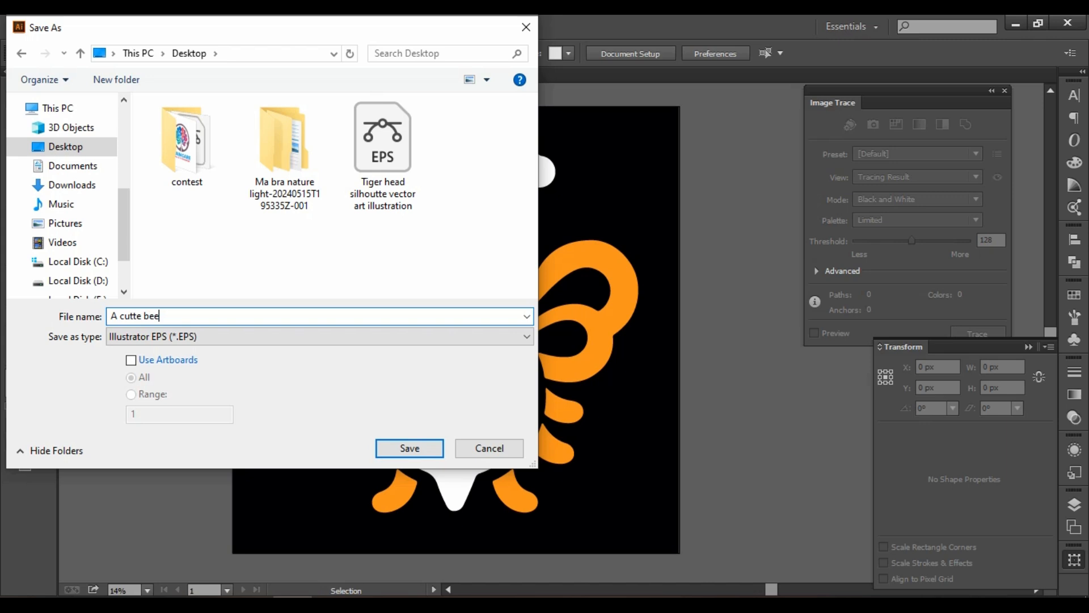
pyautogui.click(81, 149)
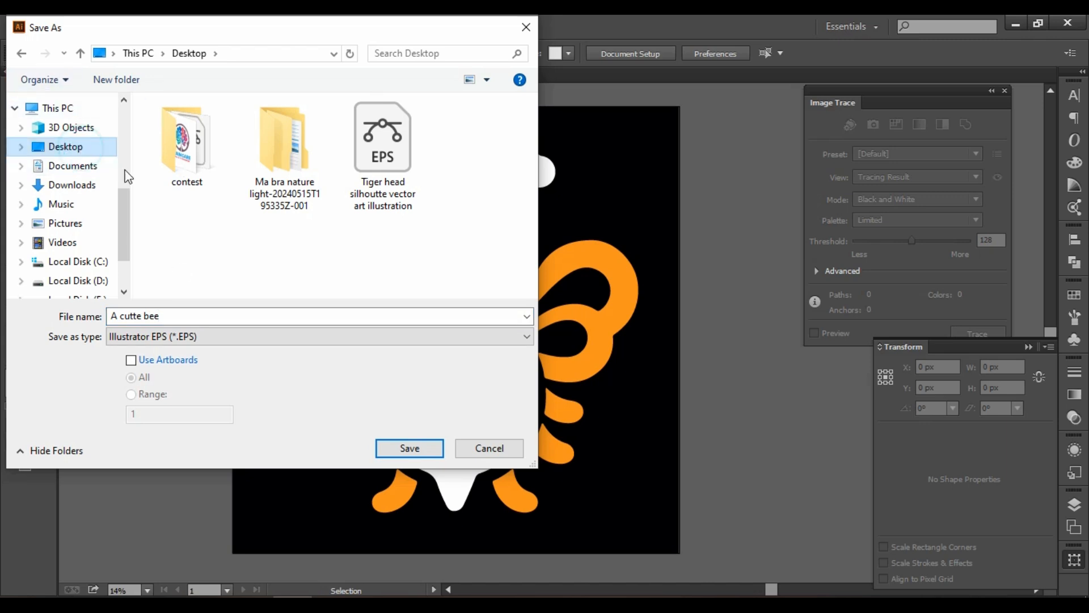
pyautogui.click(417, 448)
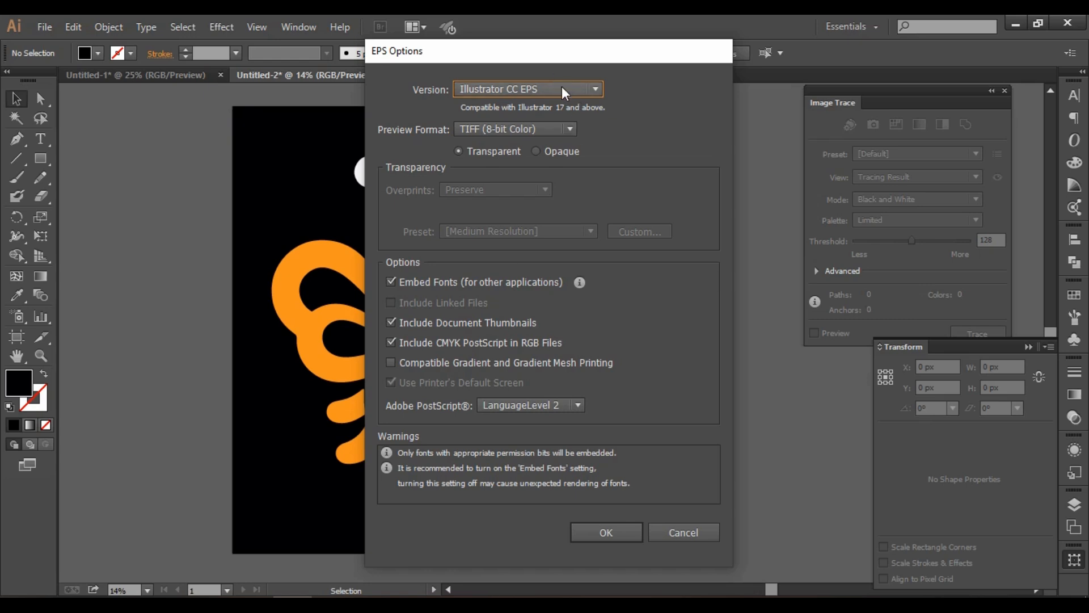
# Set the EPS version to Illustrator 10 EPS, and accept saving the file in the older format.
pyautogui.click(564, 90)
pyautogui.click(542, 252)
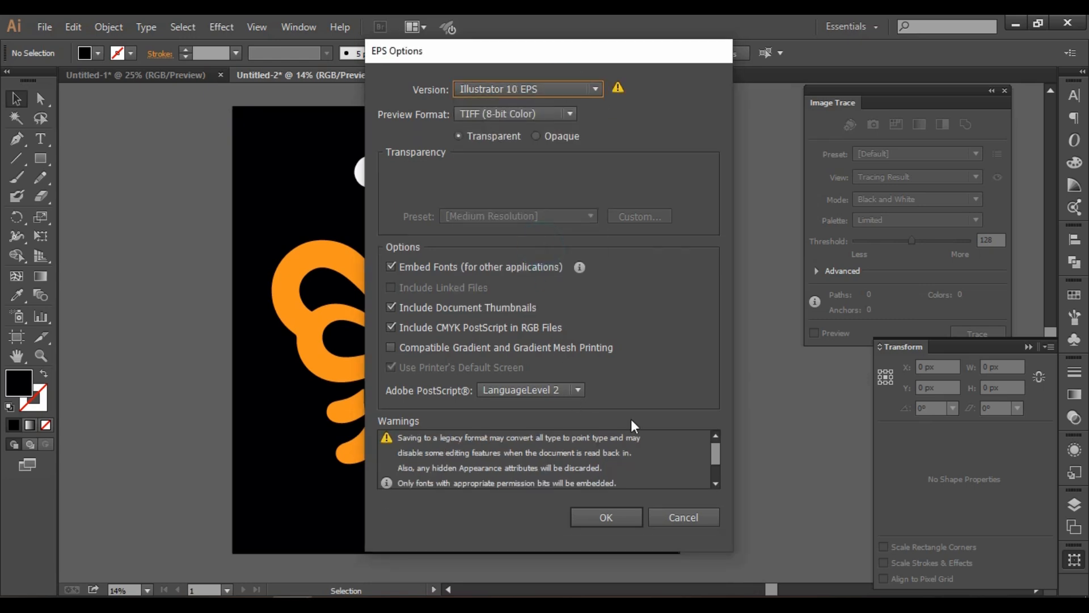
pyautogui.click(618, 527)
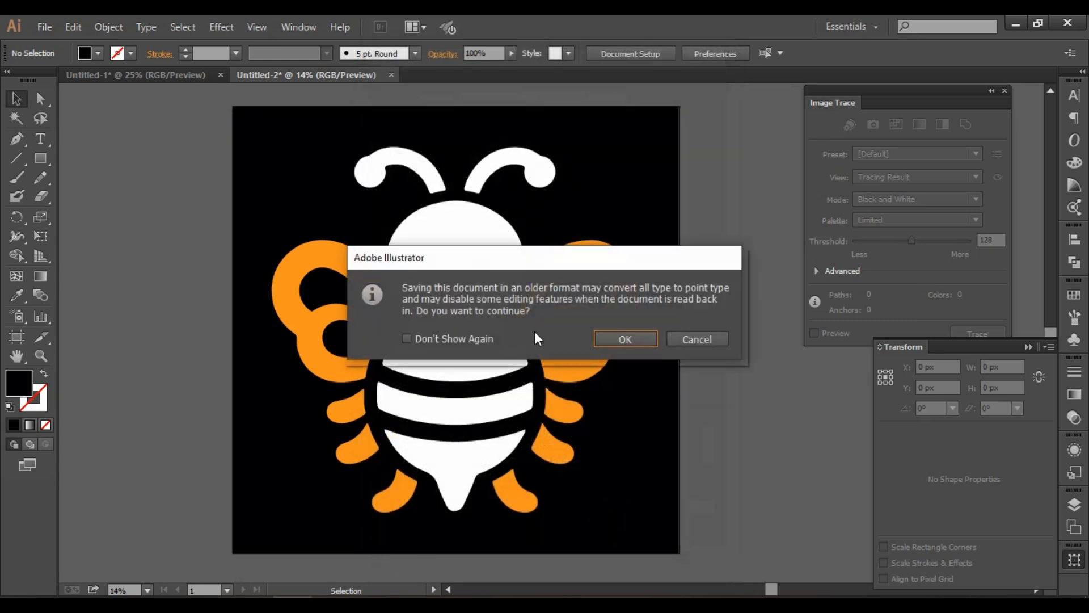
pyautogui.click(626, 341)
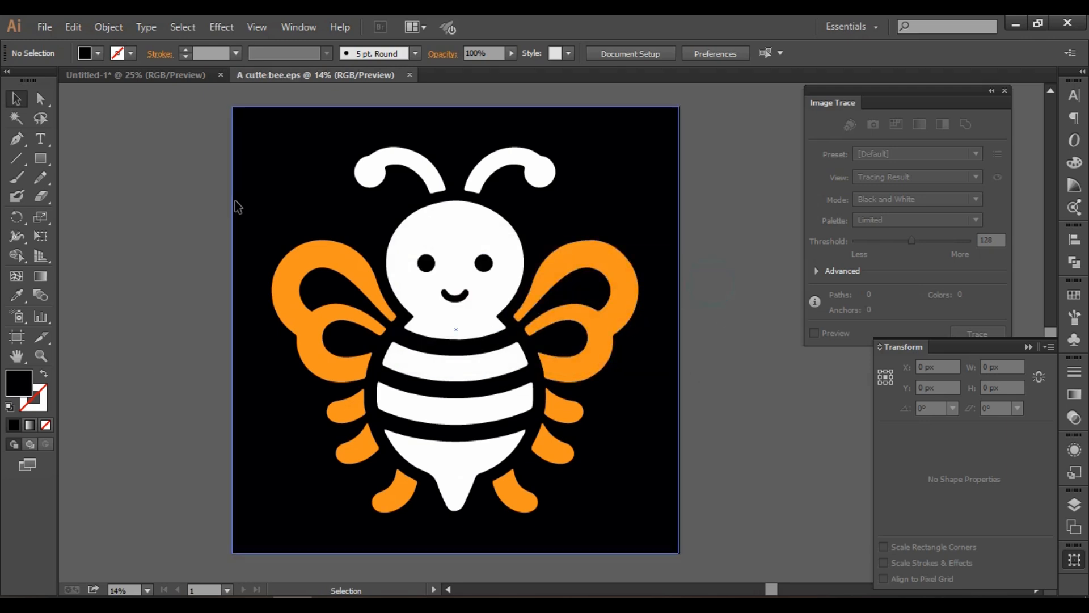
# Delete all the white and orange bee artwork while keeping the black background square.
pyautogui.click(490, 239)
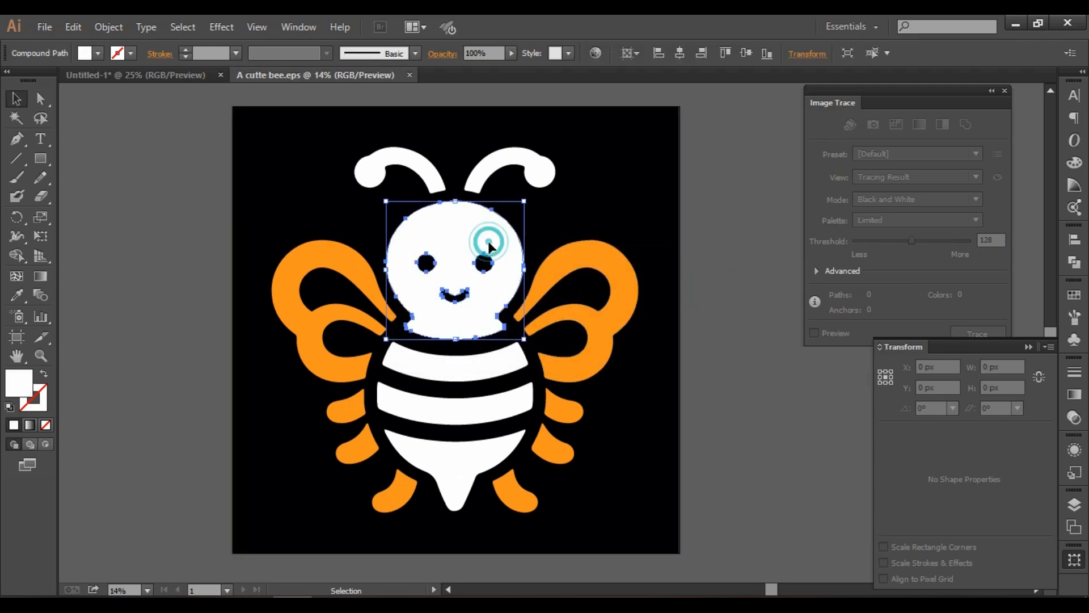
pyautogui.click(576, 278)
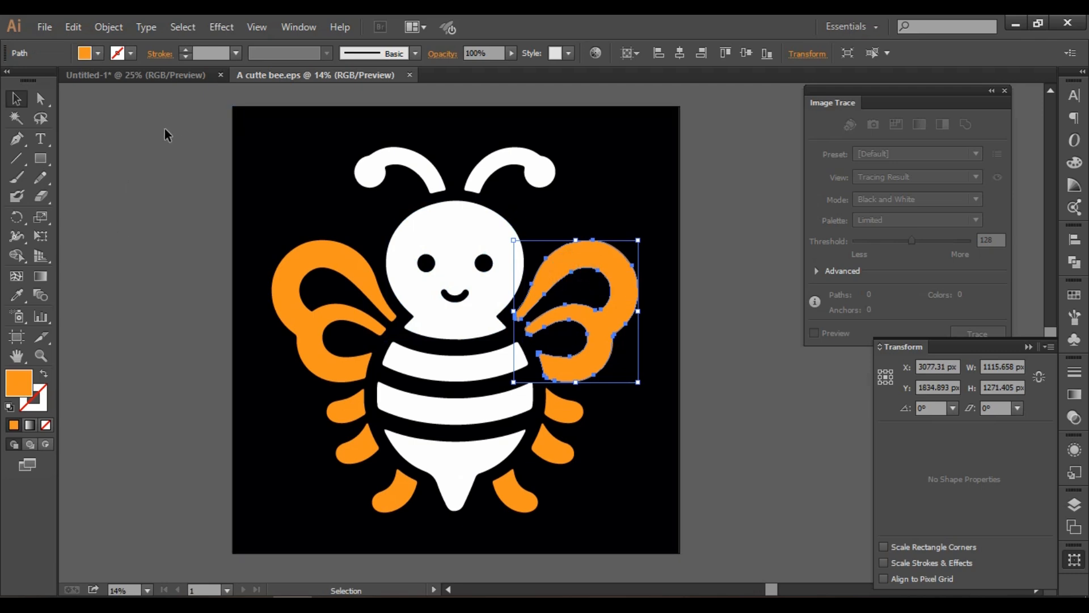
pyautogui.moveTo(165, 129); pyautogui.dragTo(651, 499)
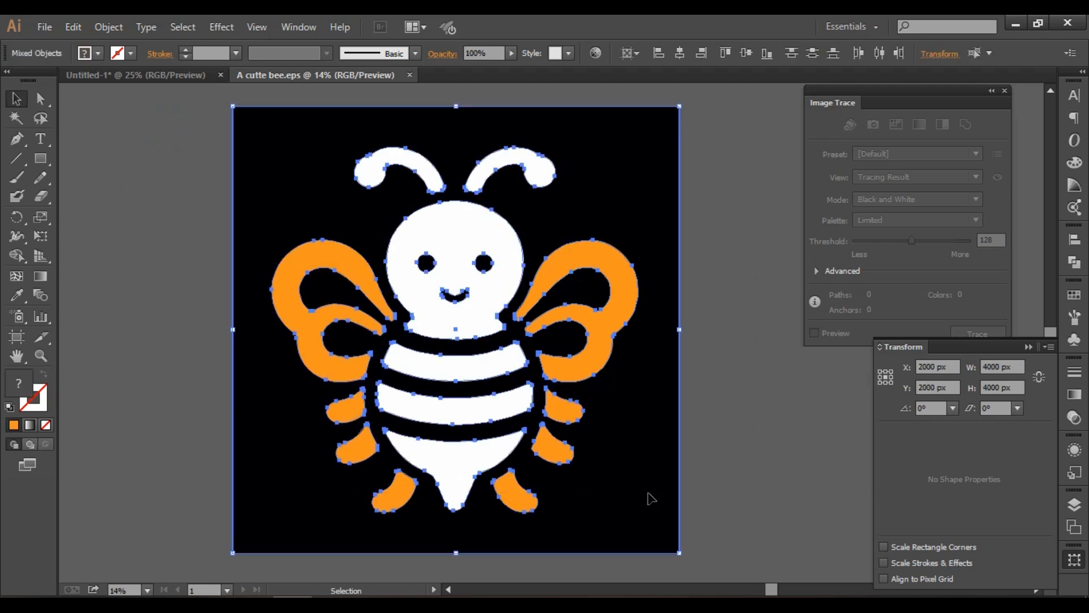
pyautogui.hotkey('ctrl', 'c')
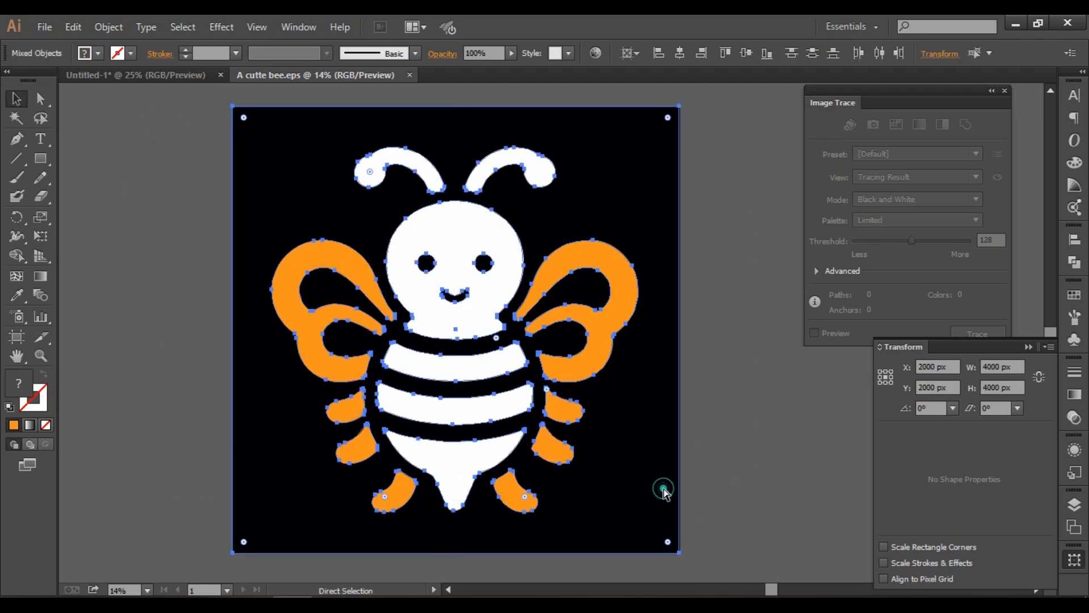
pyautogui.keyDown('shift'); pyautogui.click(663, 449); pyautogui.keyUp('shift')
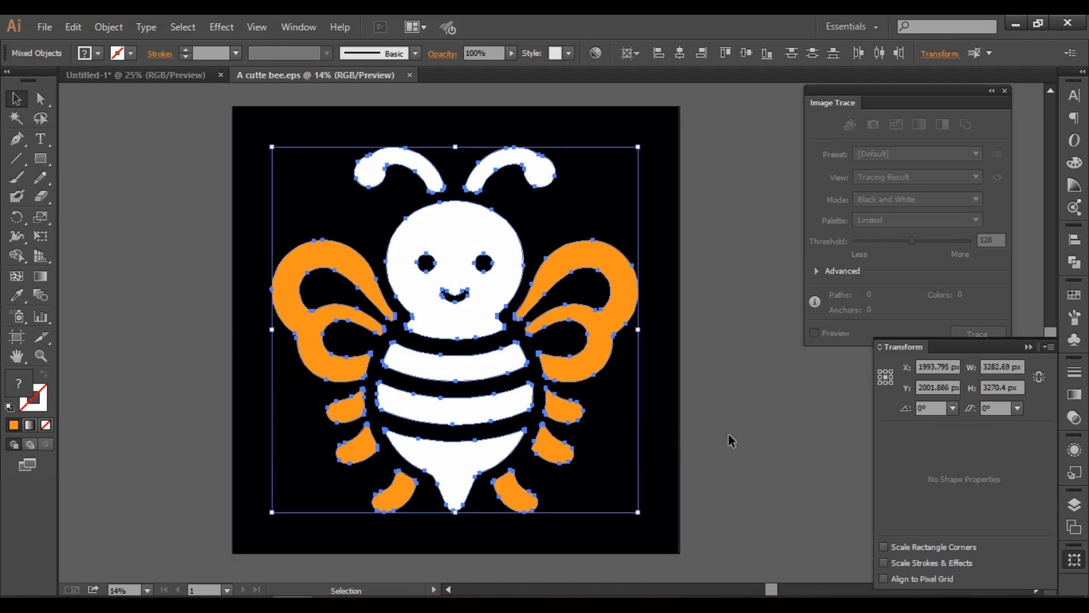
pyautogui.press('Delete')
pyautogui.click(731, 436)
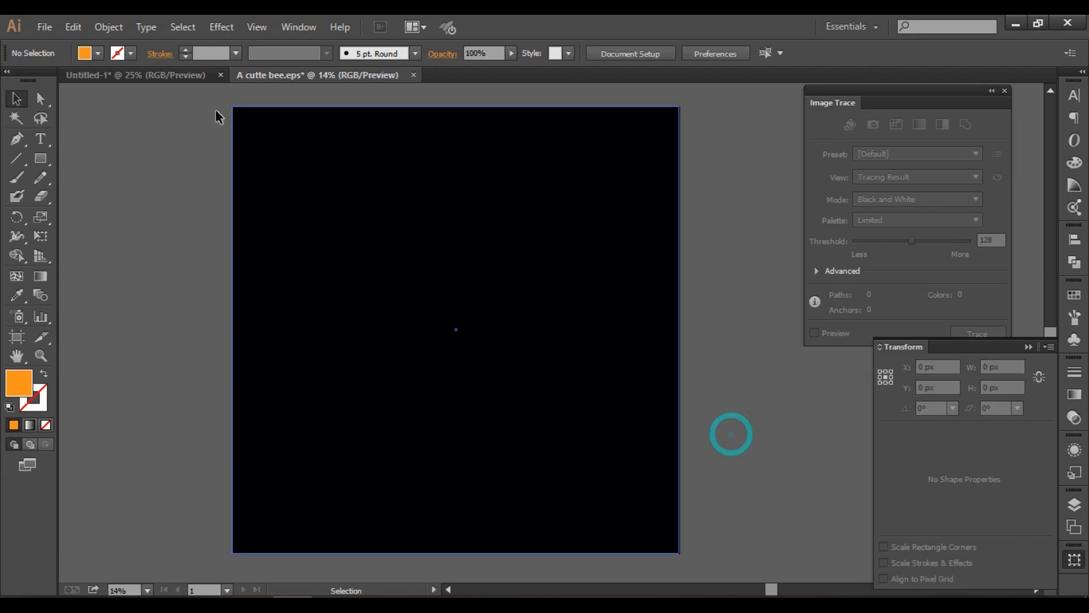
# Copy the whole yellow bee from the Untitled-1 document and paste it into "A cutte bee.eps".
pyautogui.click(193, 83)
pyautogui.moveTo(276, 365); pyautogui.dragTo(467, 538)
pyautogui.hotkey('ctrl', 'c')
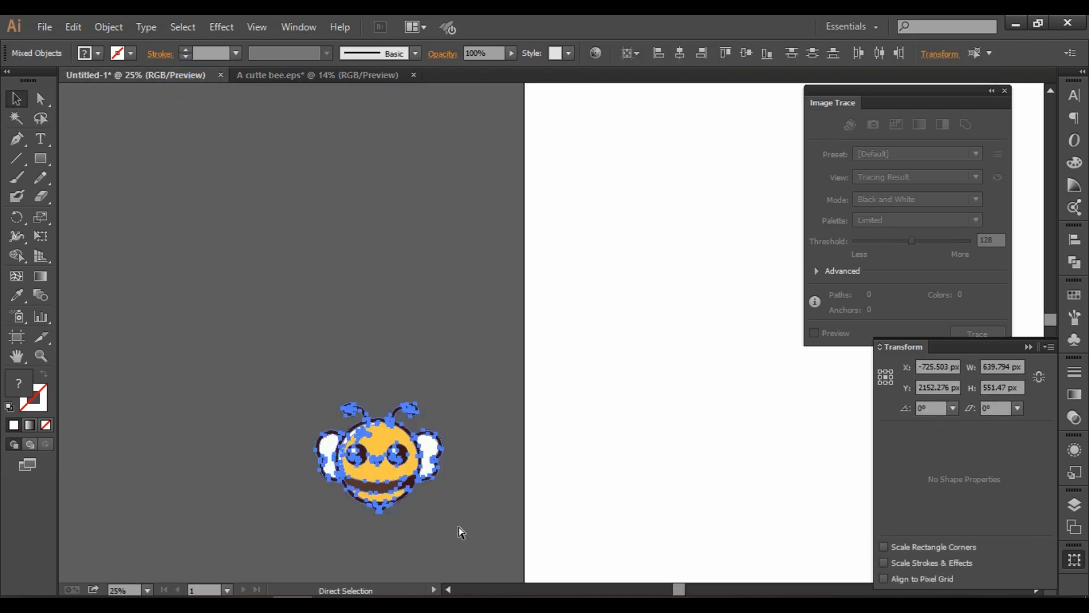
pyautogui.click(283, 78)
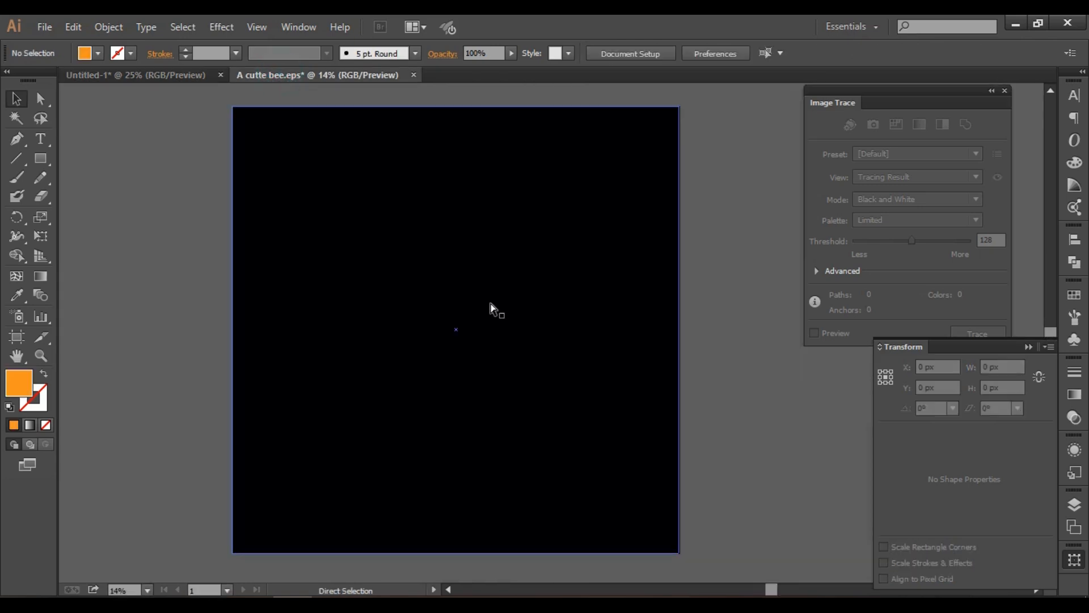
pyautogui.hotkey('ctrl', 'v')
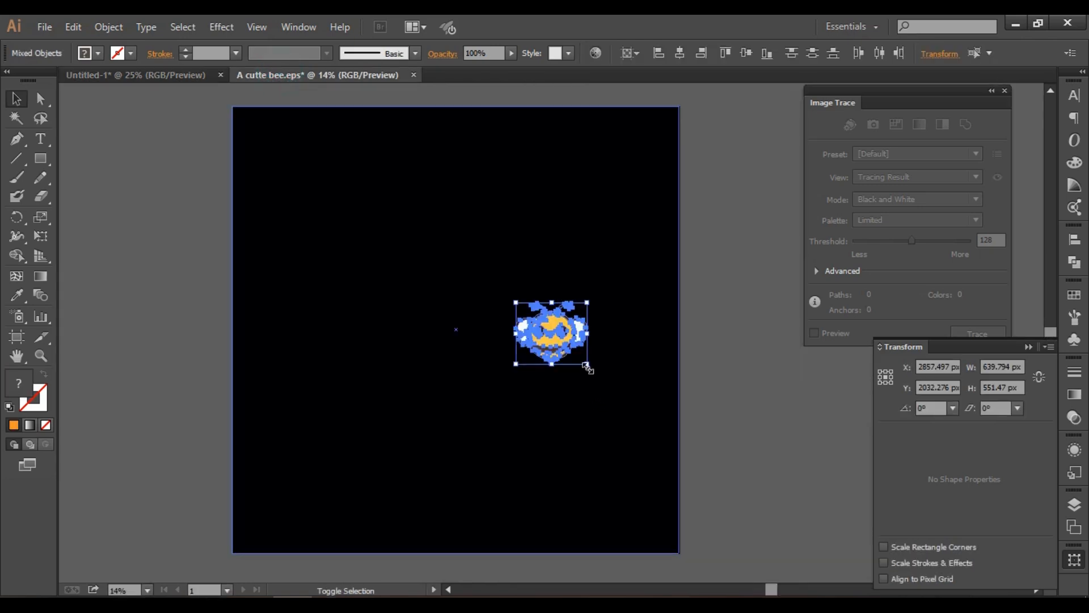
# Enlarge the pasted bee to about 2496 x 2151 px, move it near the artboard's middle, and group its parts.
pyautogui.moveTo(587, 368); pyautogui.dragTo(691, 454)
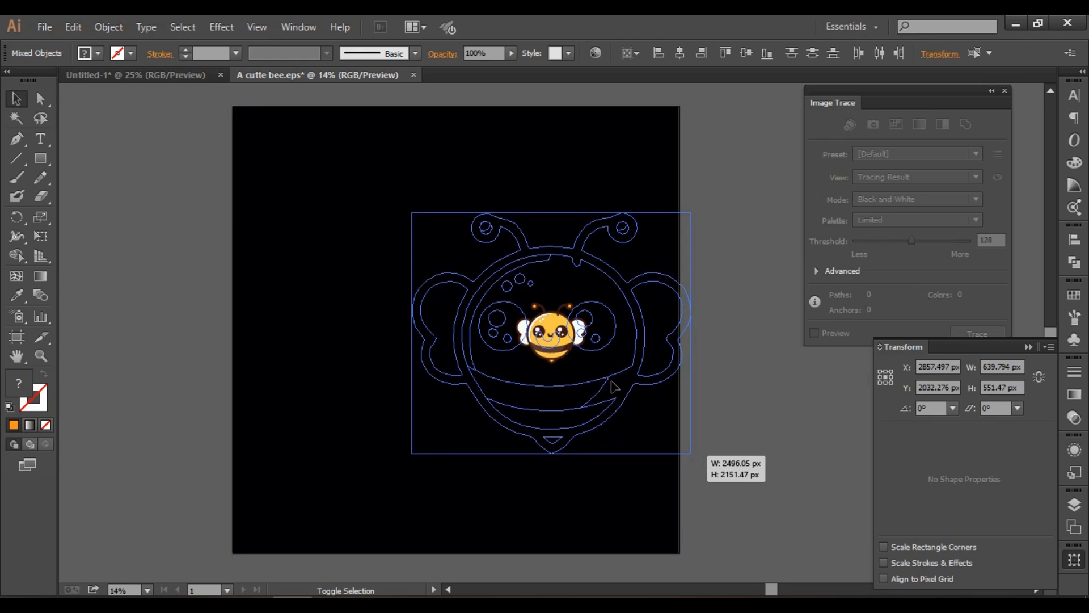
pyautogui.moveTo(554, 331); pyautogui.dragTo(488, 326)
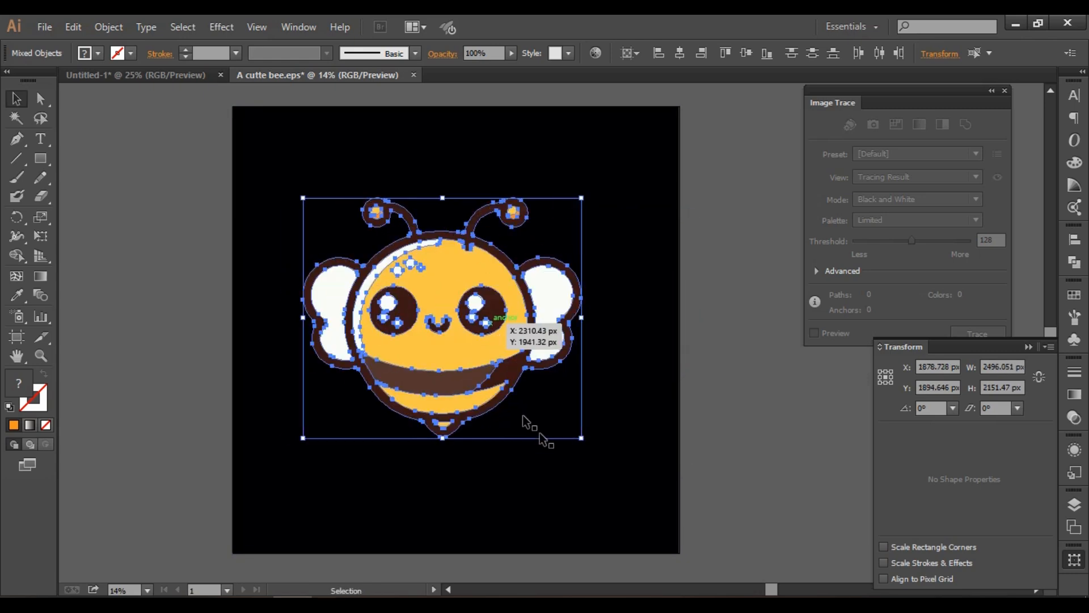
pyautogui.hotkey('ctrl', 'g')
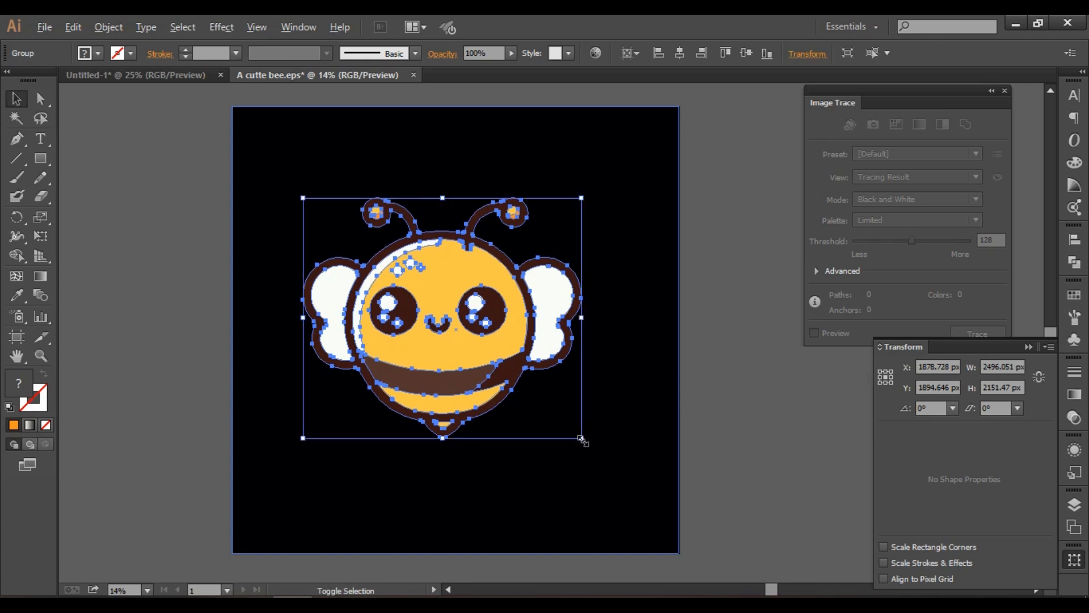
# Scale the bee group up to about 2844 x 2451 px and center it horizontally and vertically on the artboard.
pyautogui.moveTo(581, 440); pyautogui.dragTo(601, 455)
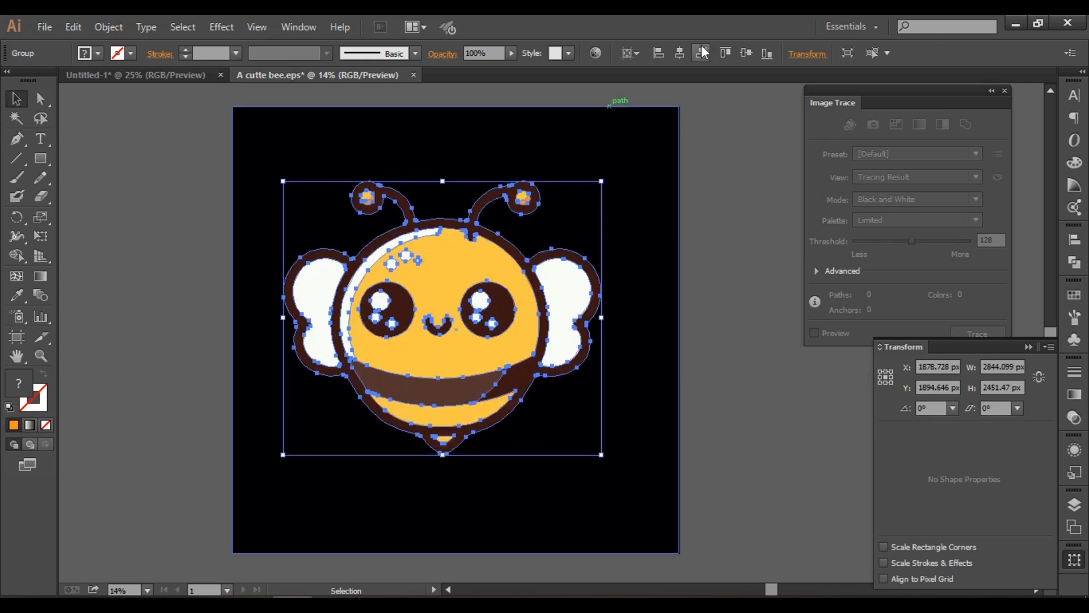
pyautogui.click(679, 53)
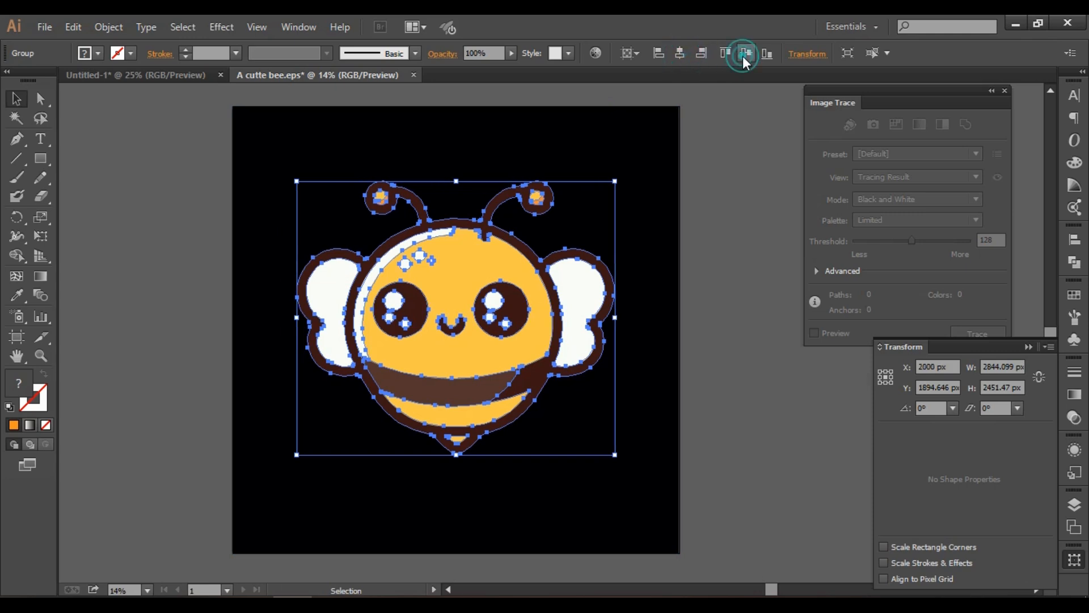
pyautogui.click(746, 52)
pyautogui.click(745, 254)
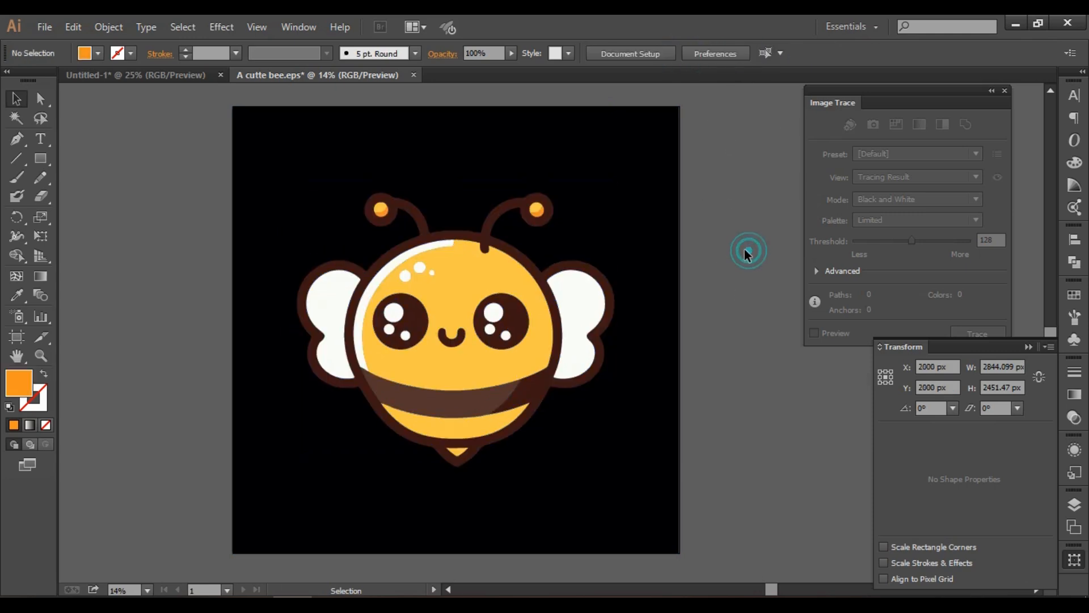
pyautogui.click(648, 474)
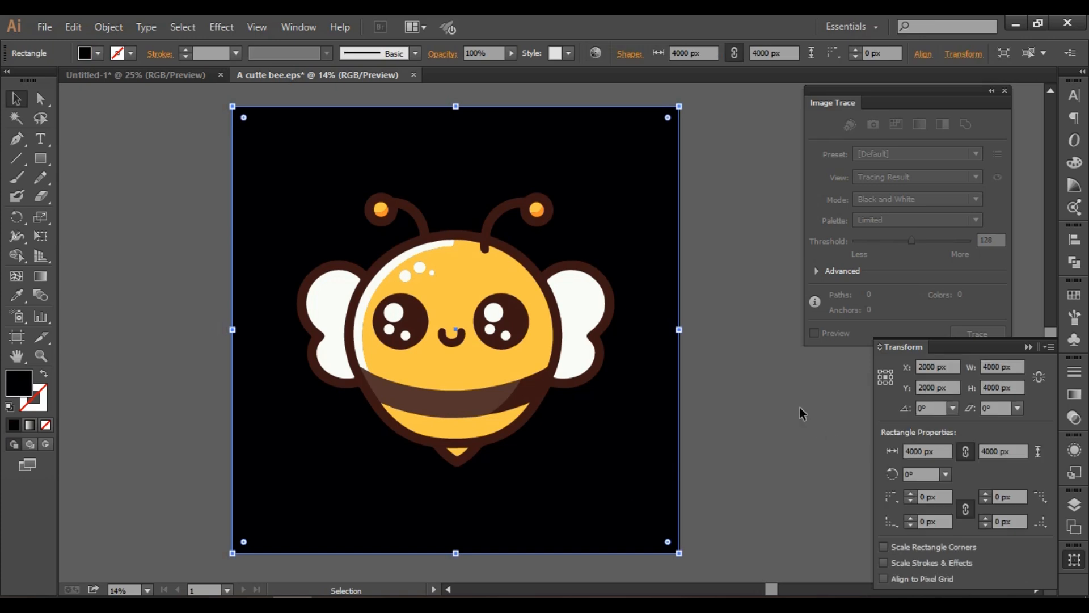
pyautogui.press('Delete')
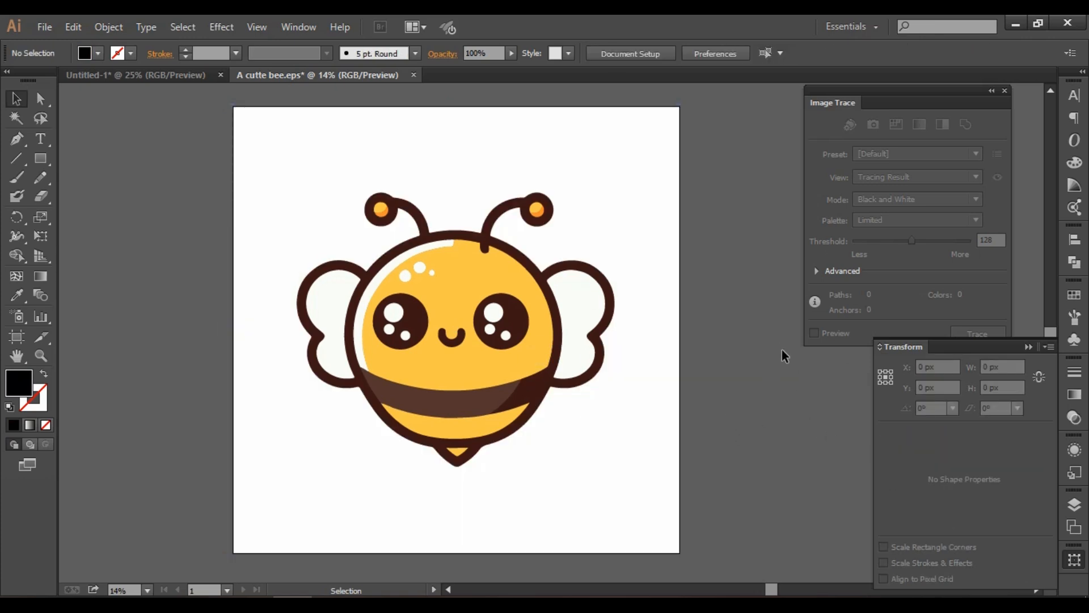
pyautogui.hotkey('ctrl', 'z')
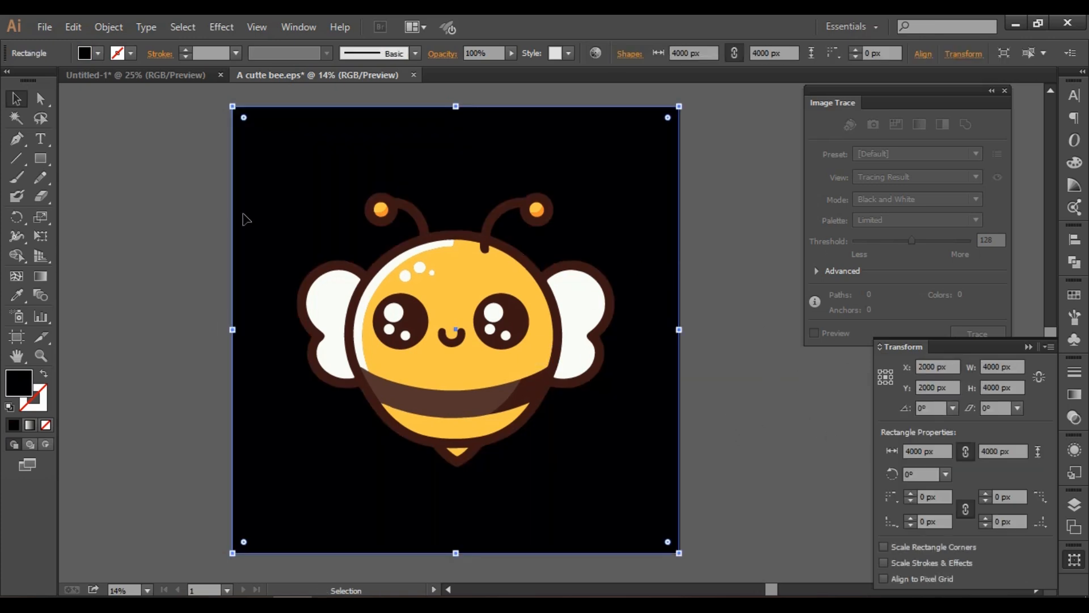
# Fill the black background square behind the bee with white, and deselect it.
pyautogui.click(87, 52)
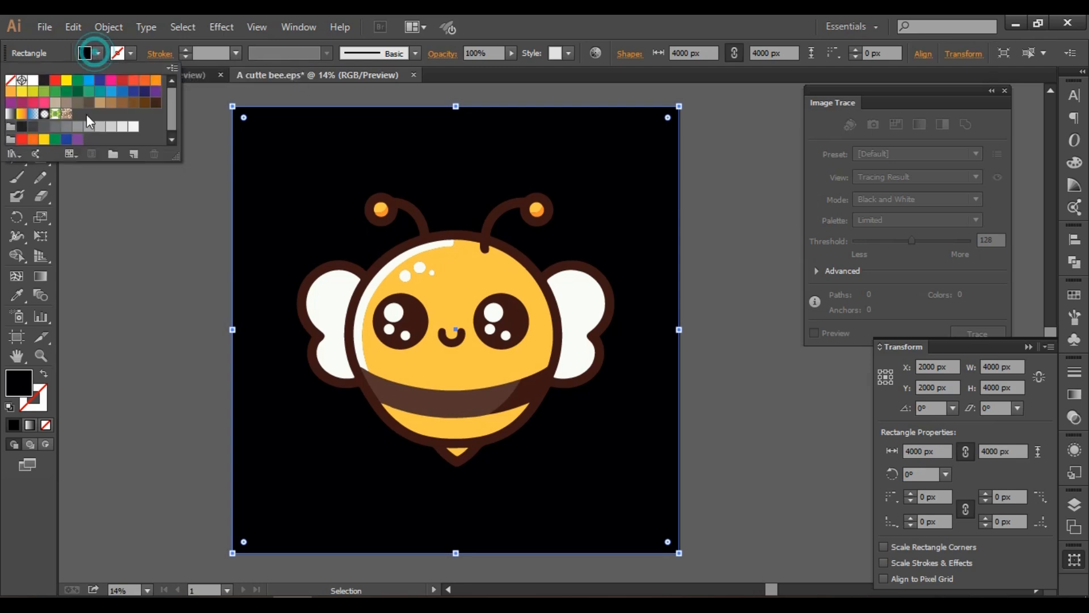
pyautogui.click(33, 80)
pyautogui.click(719, 274)
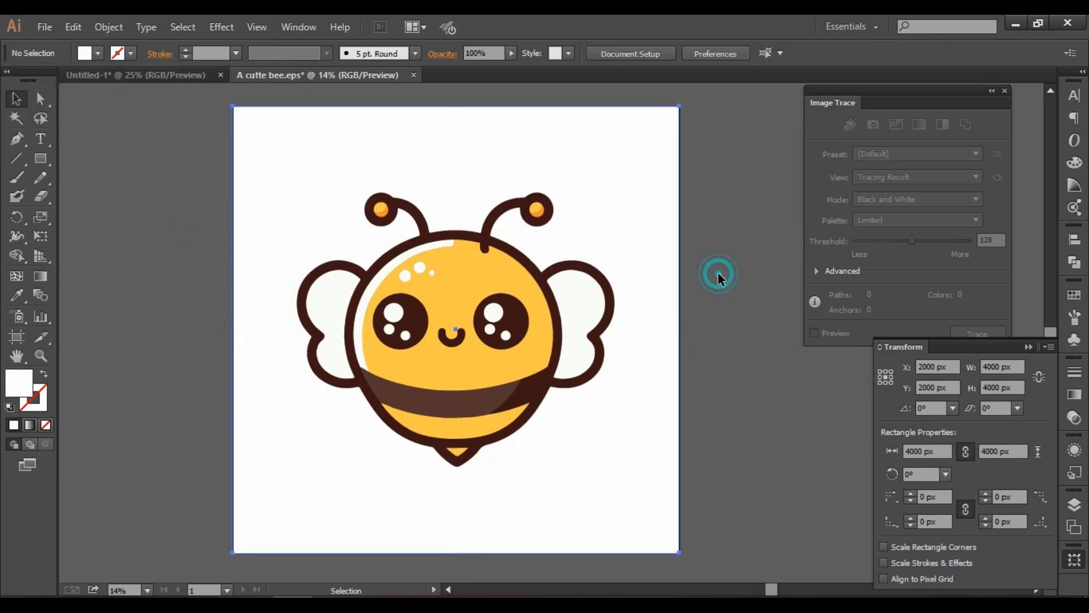
# Save the document as a new Illustrator EPS file named "A cutte bee 2" on the Desktop.
pyautogui.click(44, 26)
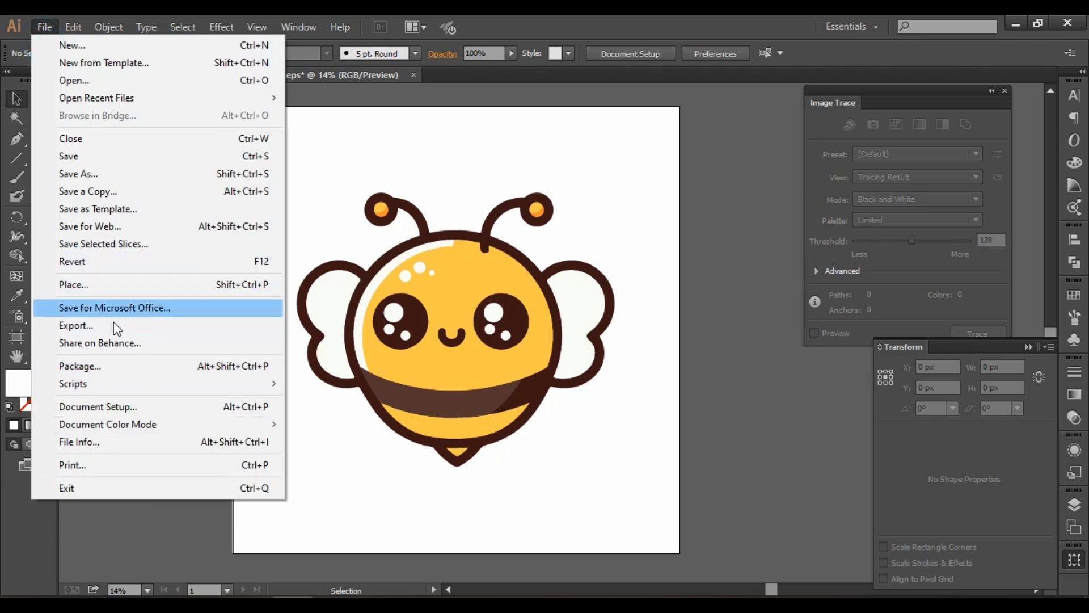
pyautogui.click(93, 178)
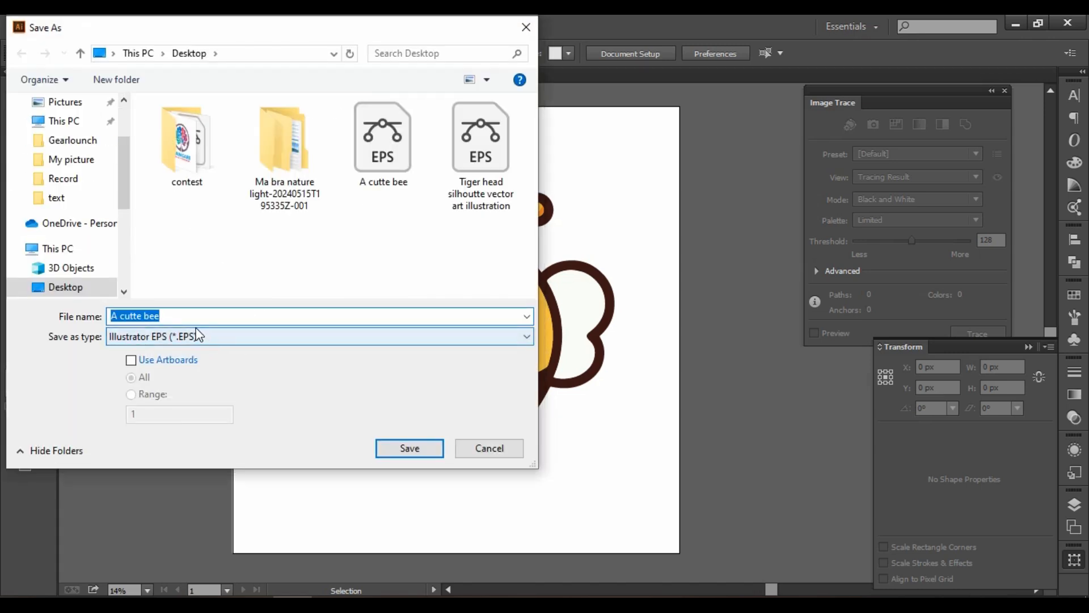
pyautogui.click(191, 315)
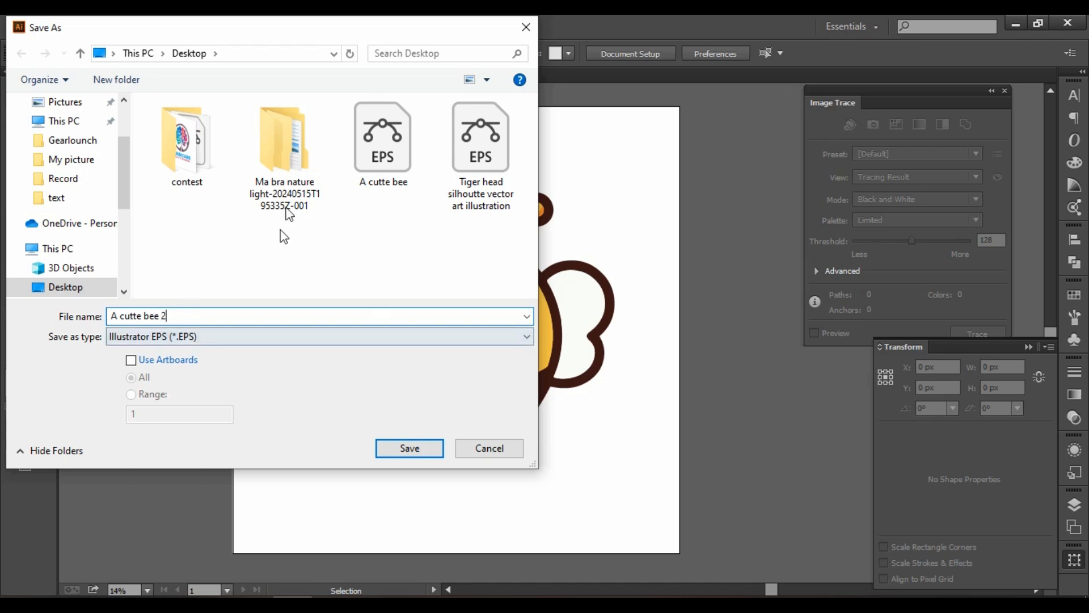
pyautogui.click(421, 448)
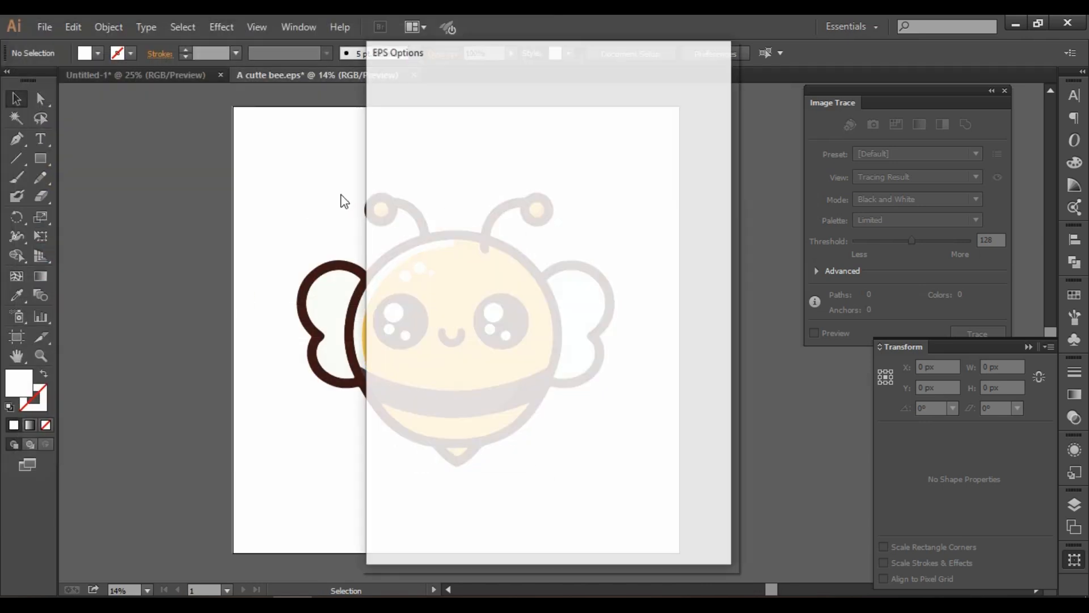
# Choose Illustrator 10 EPS as the version for the new file, and accept saving in the older format.
pyautogui.click(560, 88)
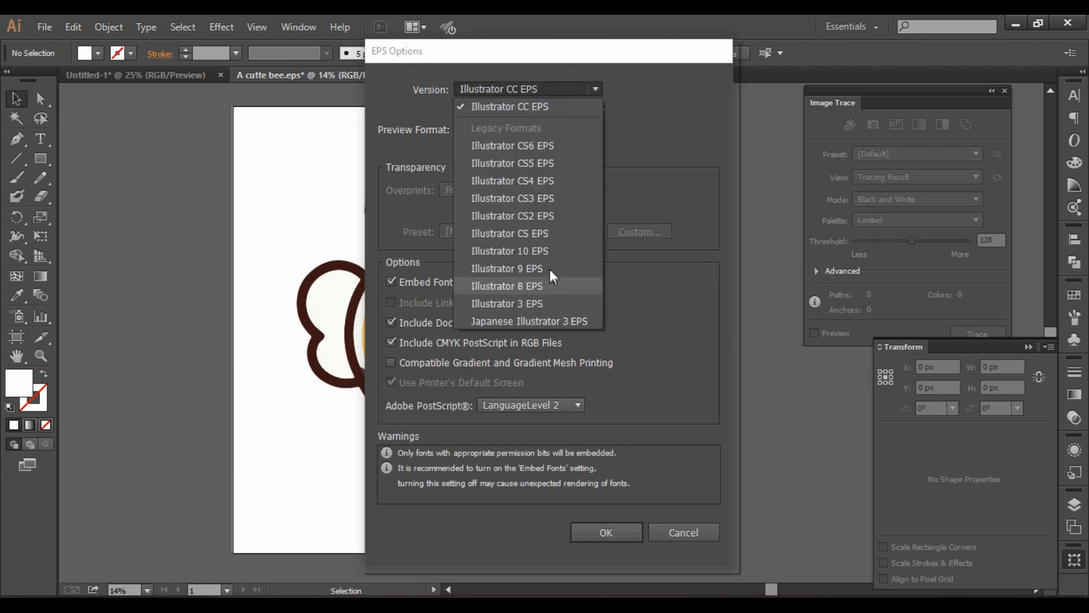
pyautogui.click(550, 250)
pyautogui.click(633, 518)
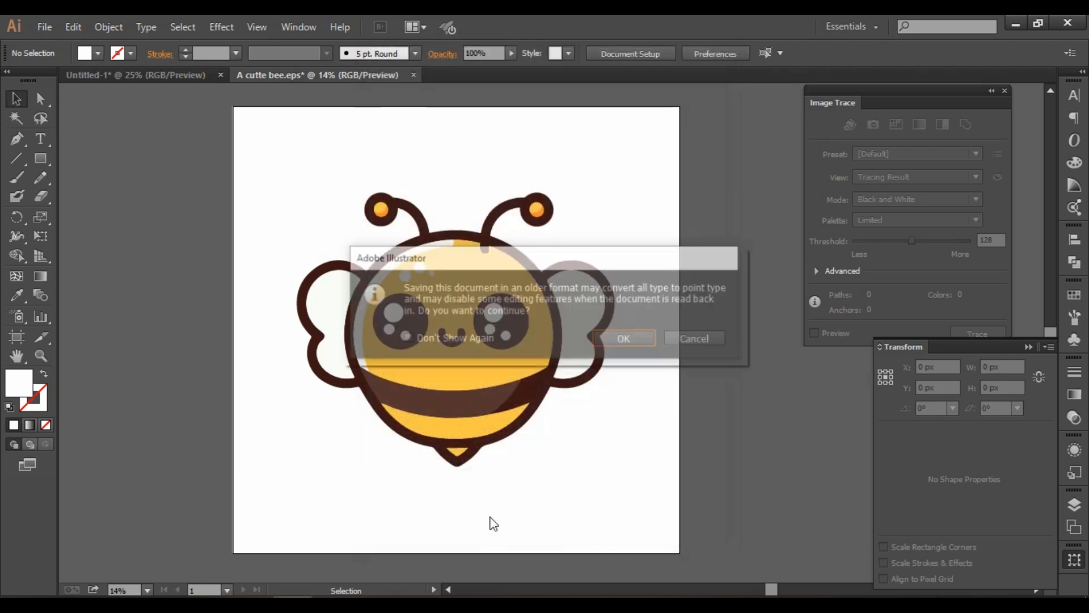
pyautogui.click(634, 344)
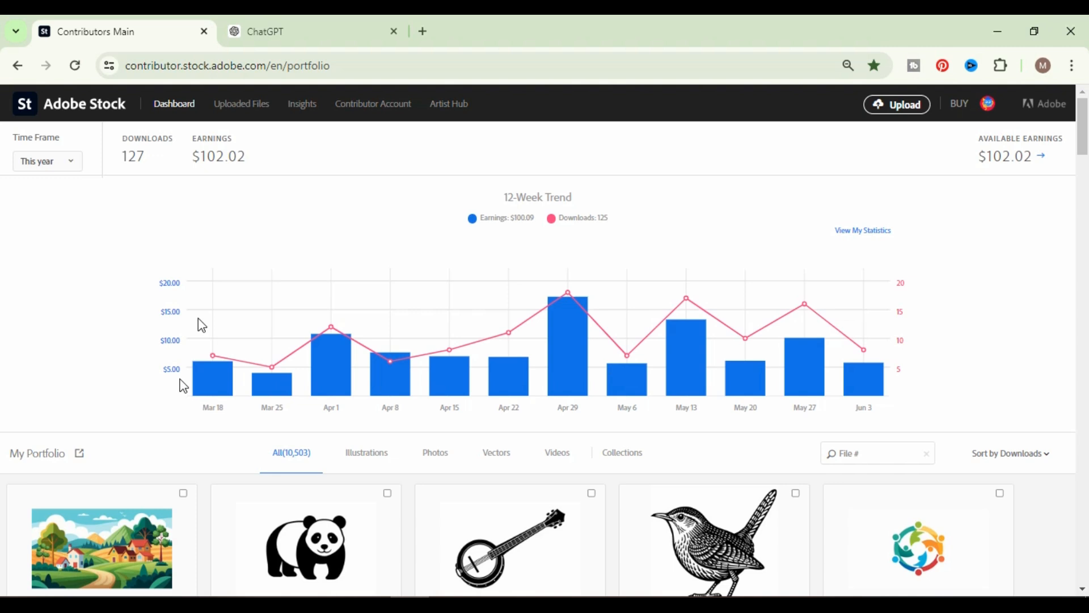
# On the Adobe Stock contributor site, upload the "A cutte bee" and "A cutte bee 2" EPS files from the Desktop.
pyautogui.click(904, 111)
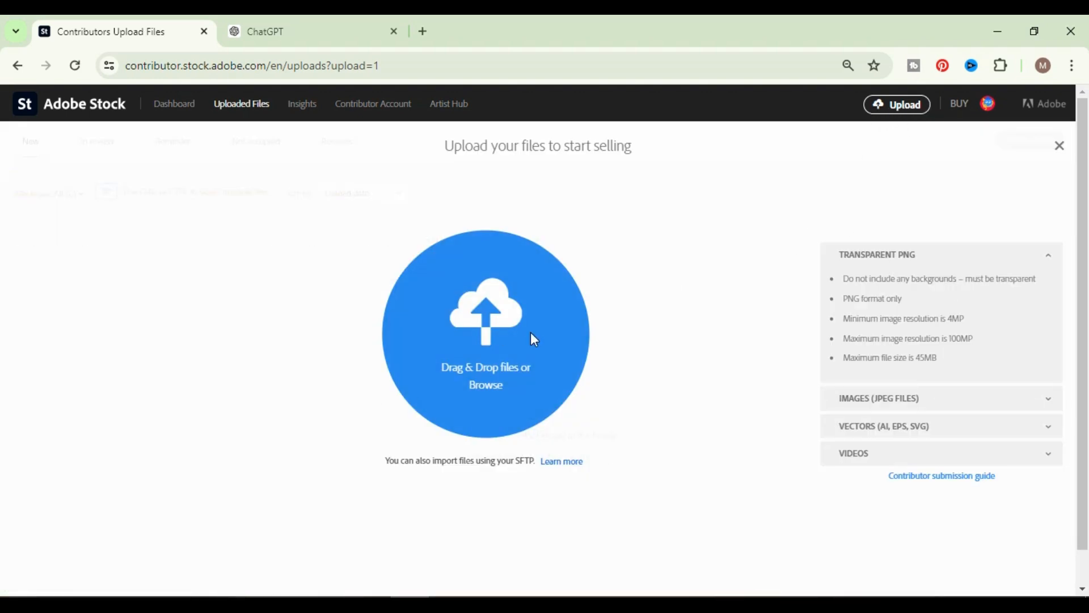
pyautogui.click(487, 377)
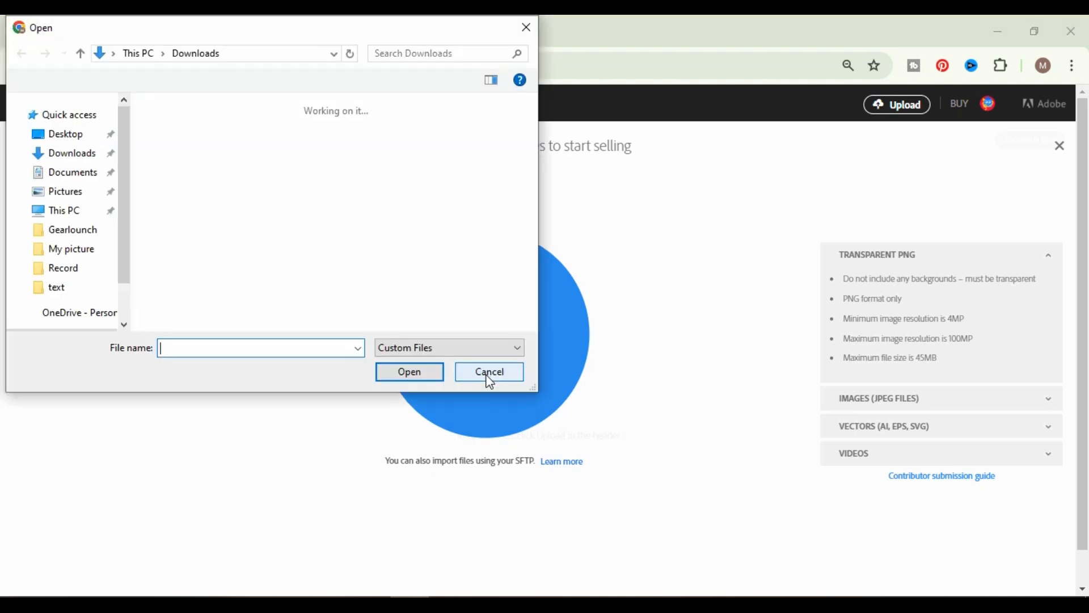
pyautogui.scroll(2, 24, 201)
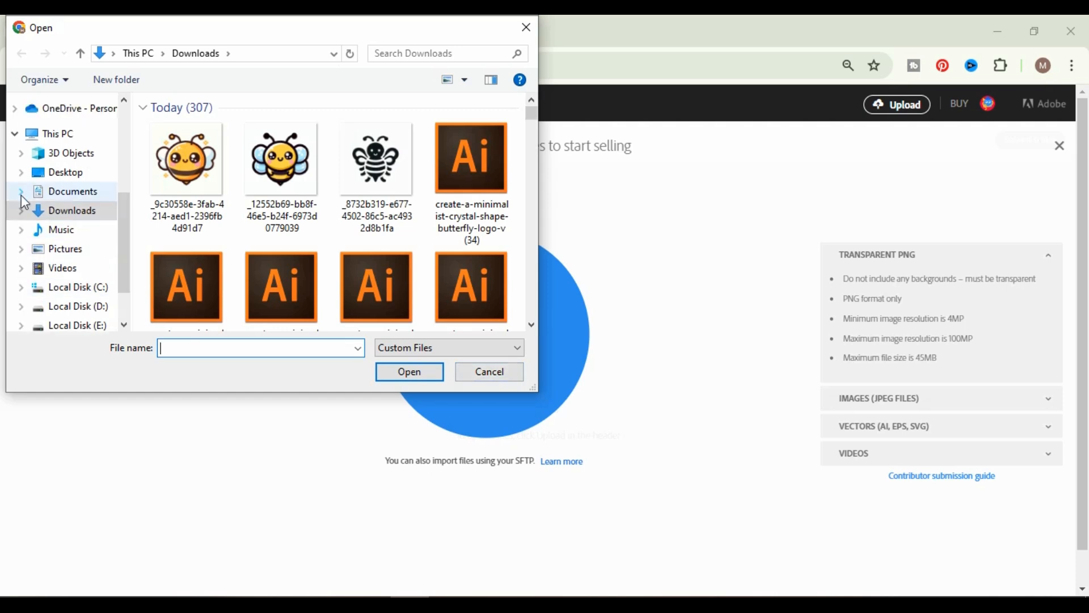
pyautogui.scroll(3, 80, 153)
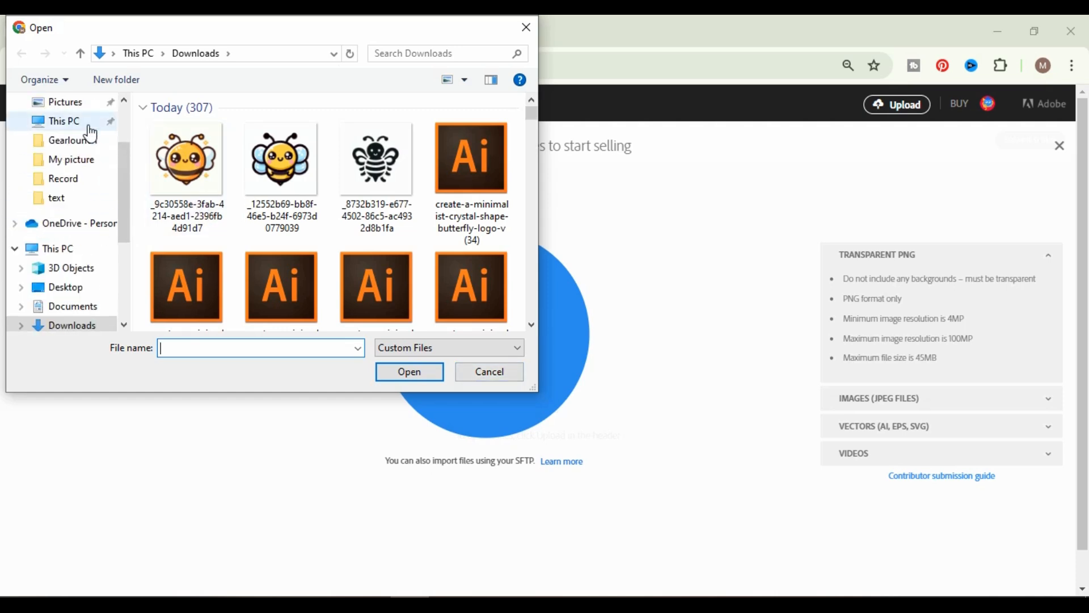
pyautogui.click(77, 135)
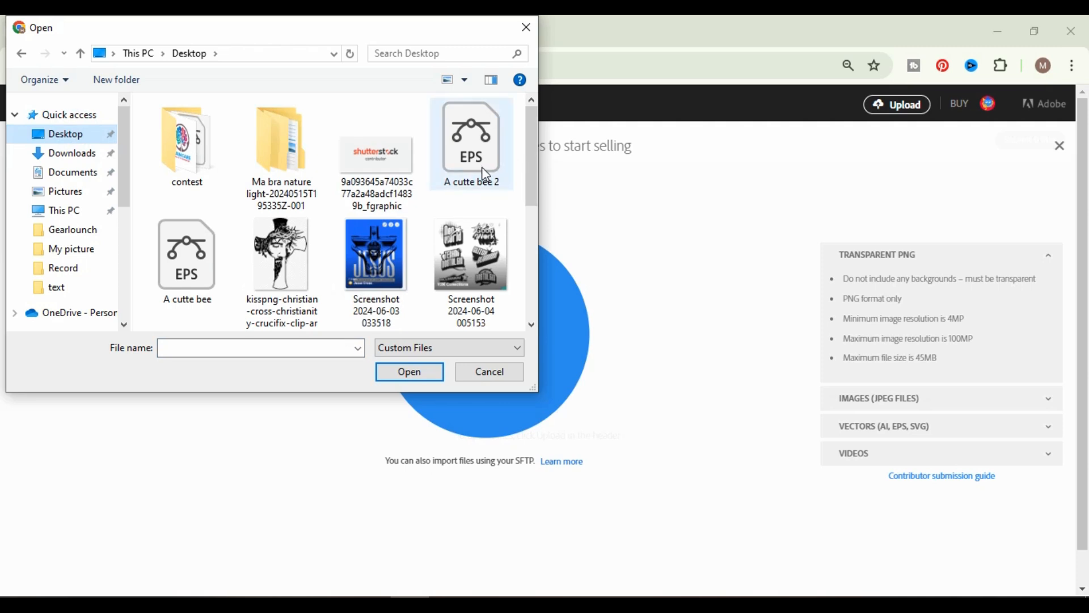
pyautogui.click(478, 165)
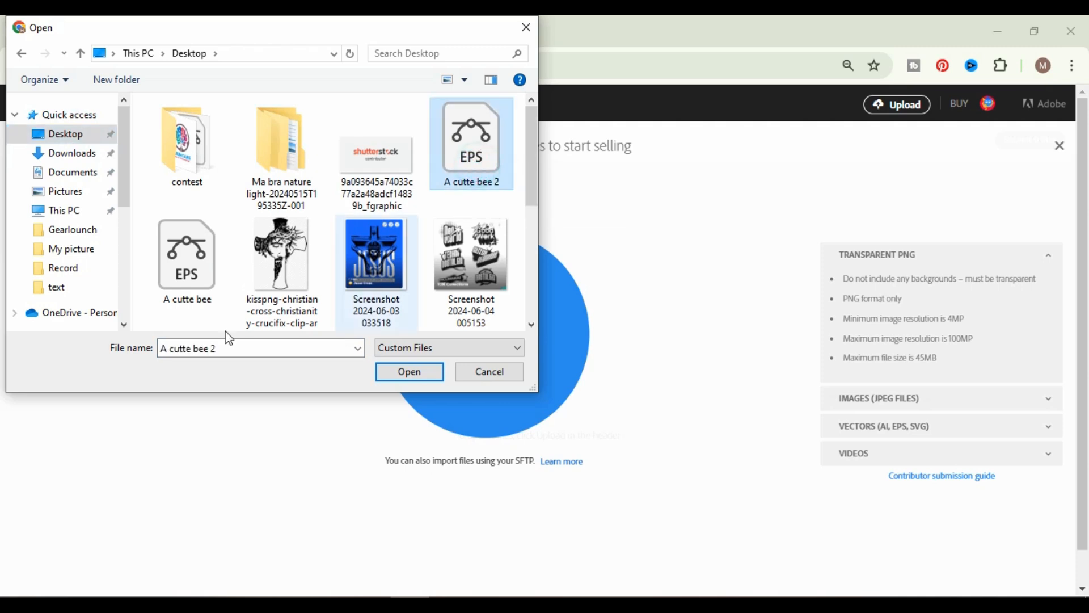
pyautogui.keyDown('ctrl'); pyautogui.click(200, 284); pyautogui.keyUp('ctrl')
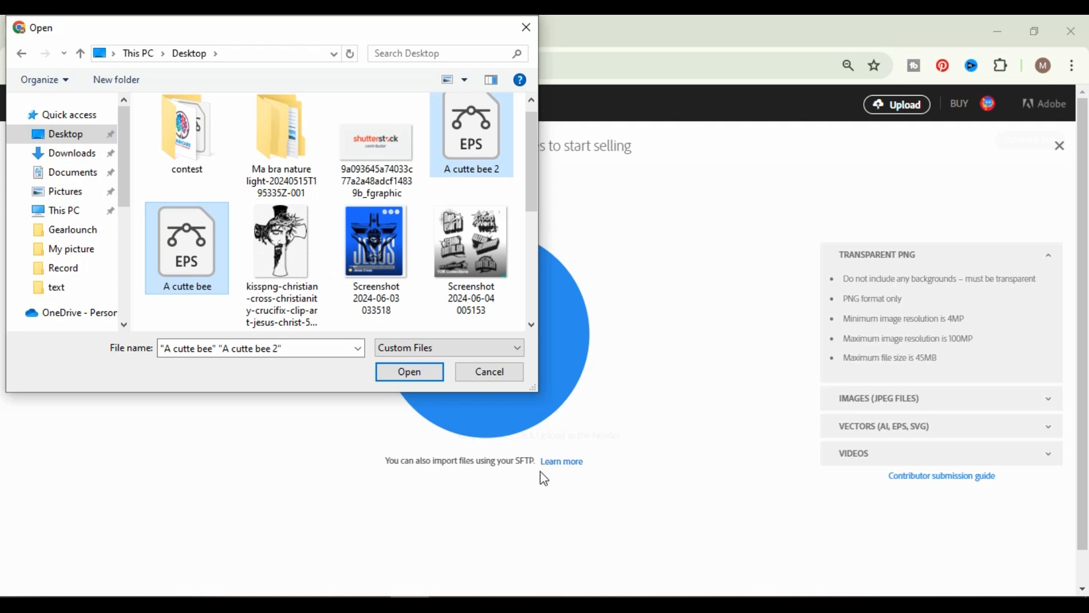
pyautogui.click(411, 371)
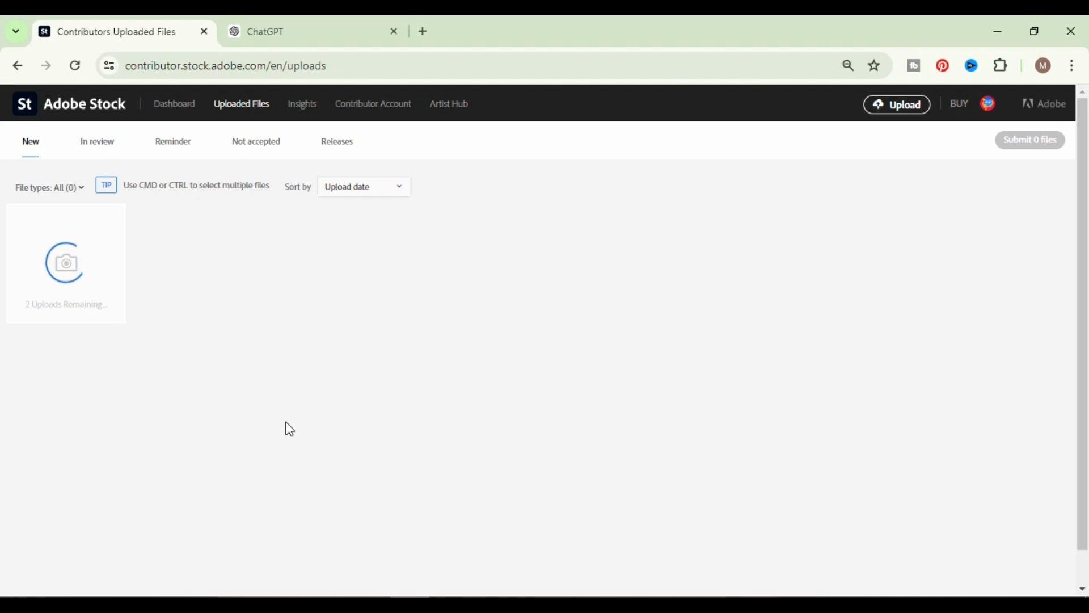
# Switch to ChatGPT and begin a message with "I need 45 SEO", checking the keyword limits on the Adobe Stock uploads page.
pyautogui.click(326, 33)
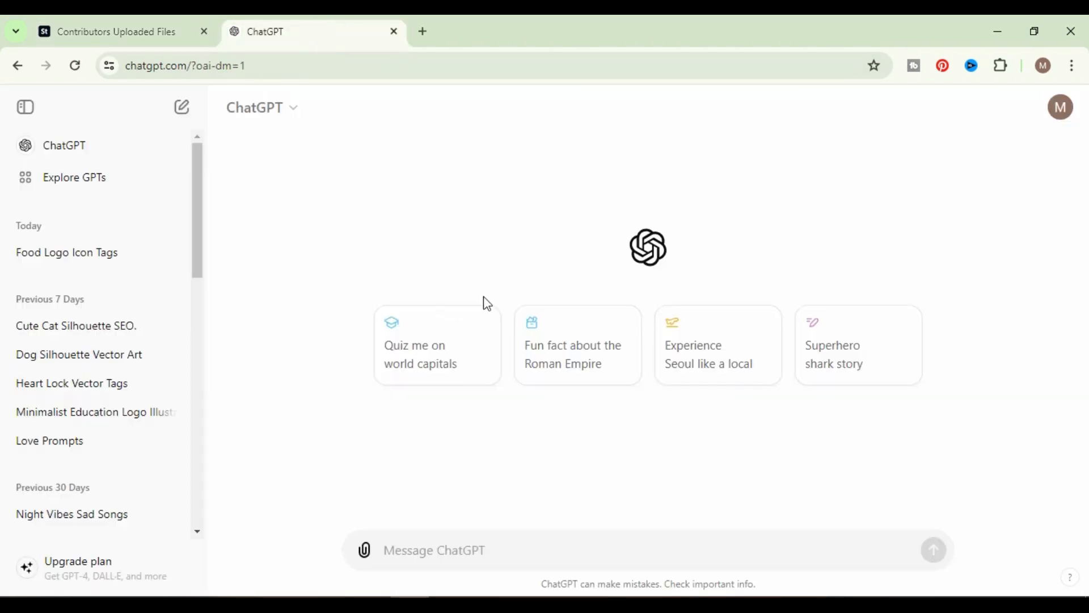
pyautogui.click(413, 548)
pyautogui.write('I need')
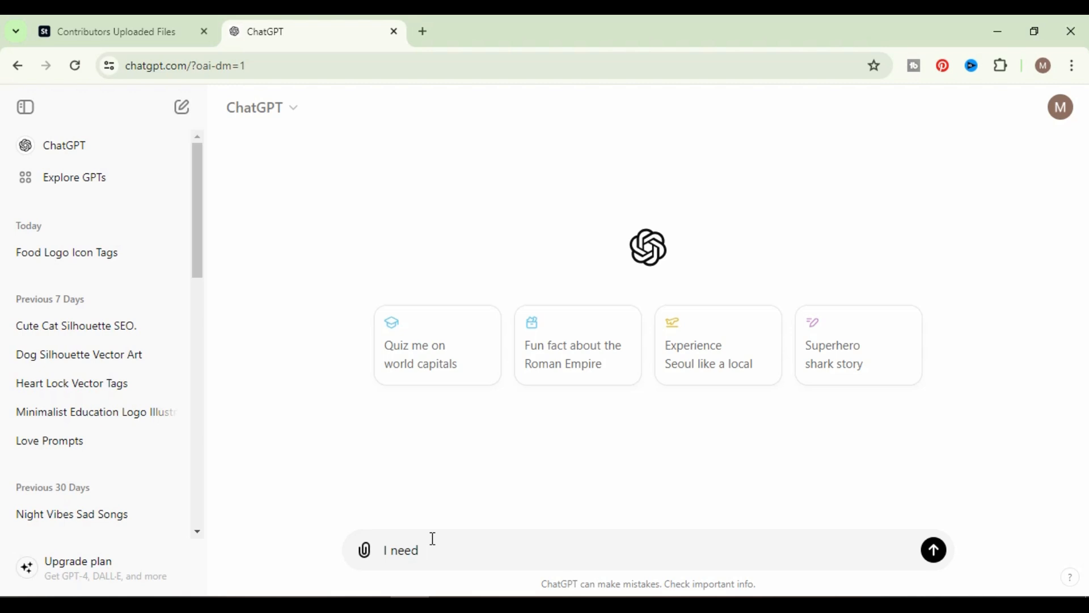
pyautogui.click(94, 31)
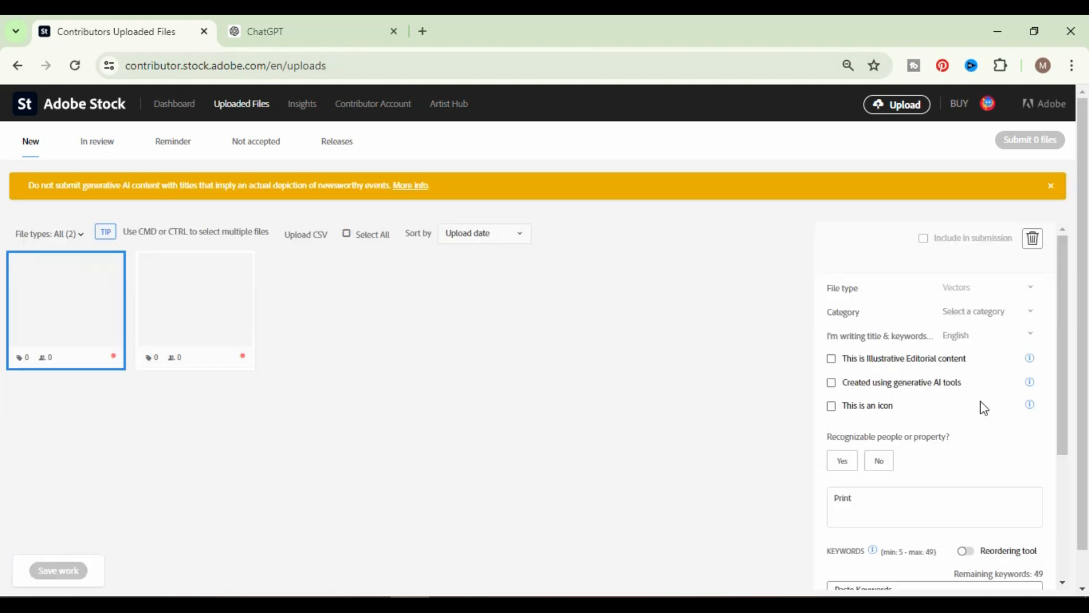
pyautogui.scroll(-3, 987, 518)
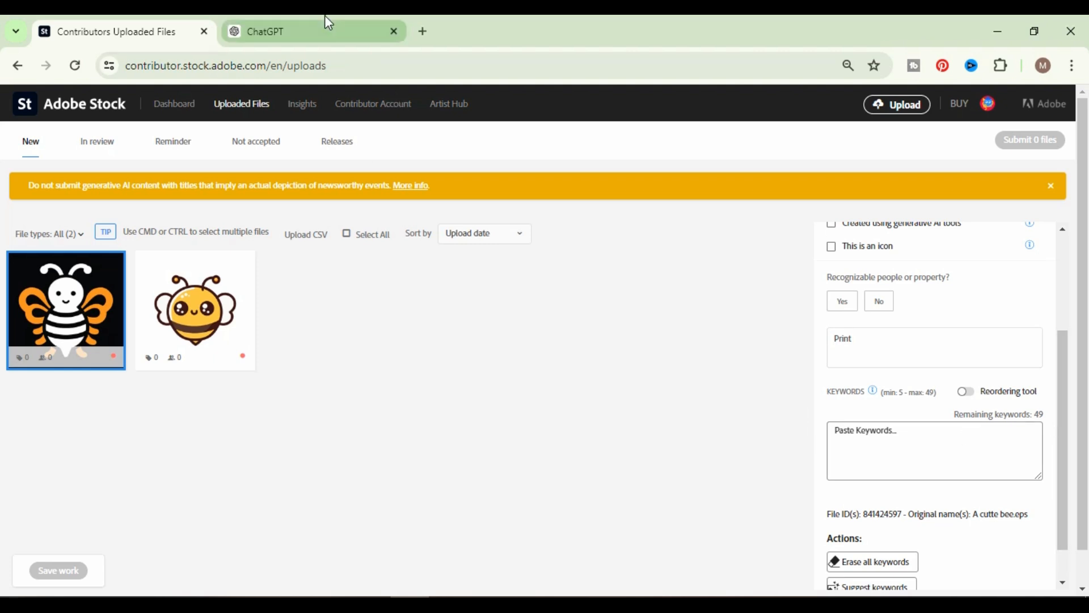
pyautogui.click(321, 33)
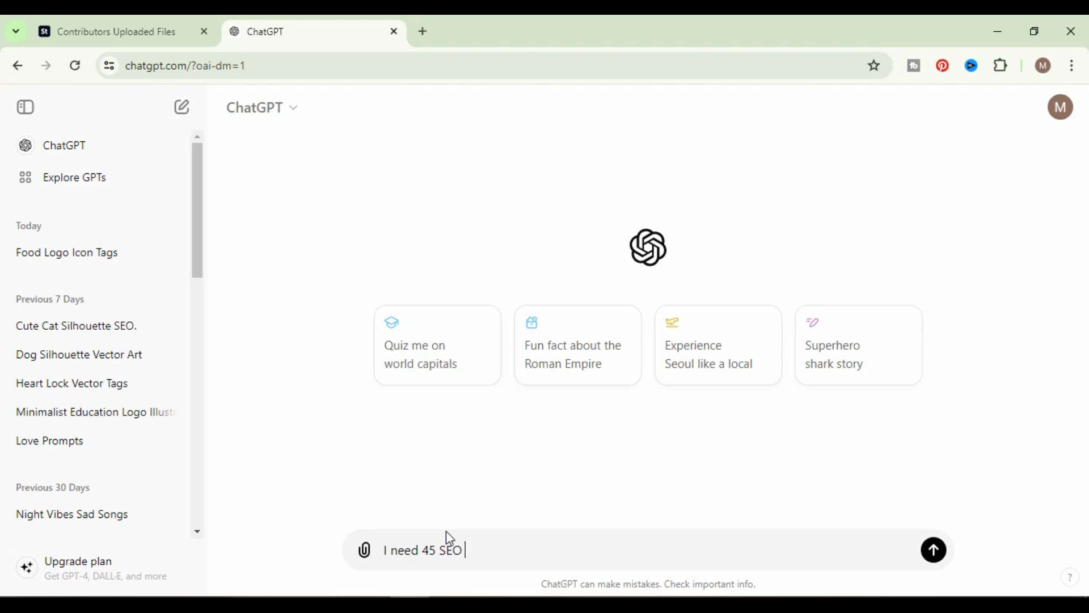
# Complete the message as I need 45 SEO tag of this topic "A cute bee vector art illustration" and send it.
pyautogui.write('tag of this topic "A cute bee')
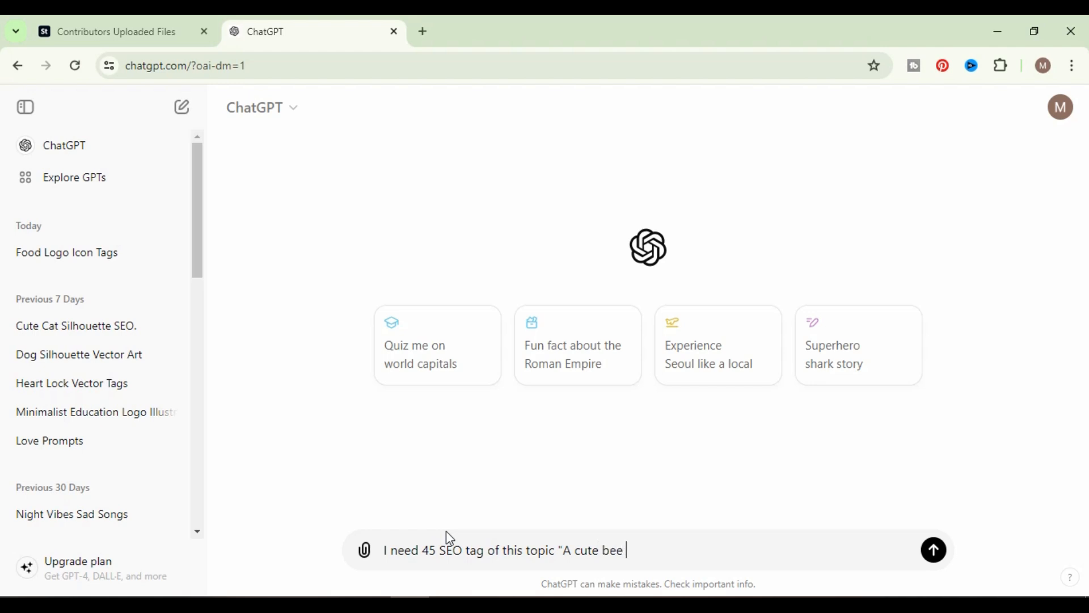
pyautogui.write(' vector art illustration"')
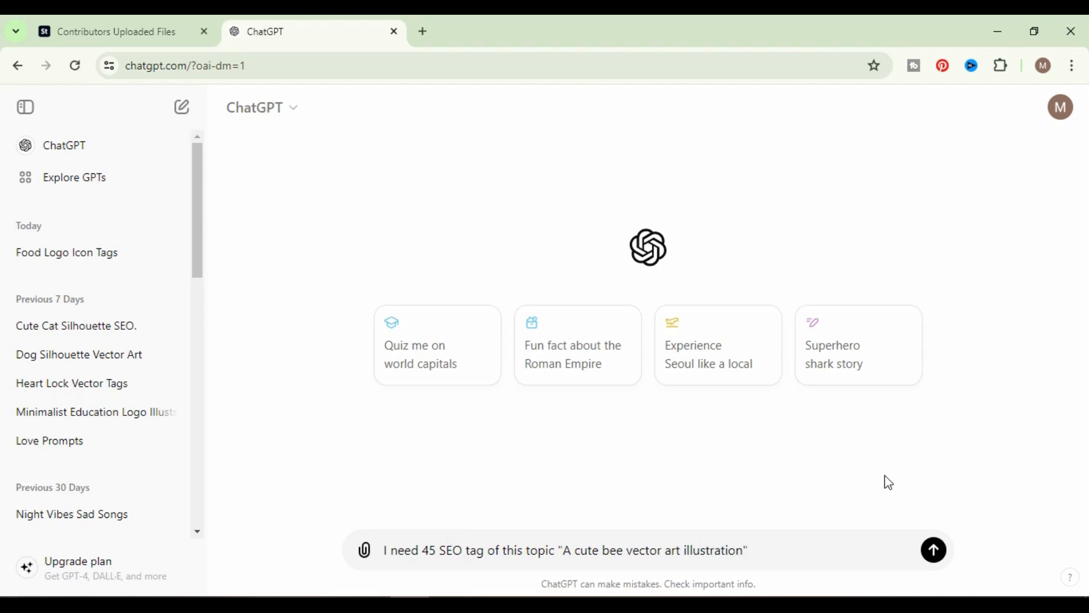
pyautogui.click(934, 550)
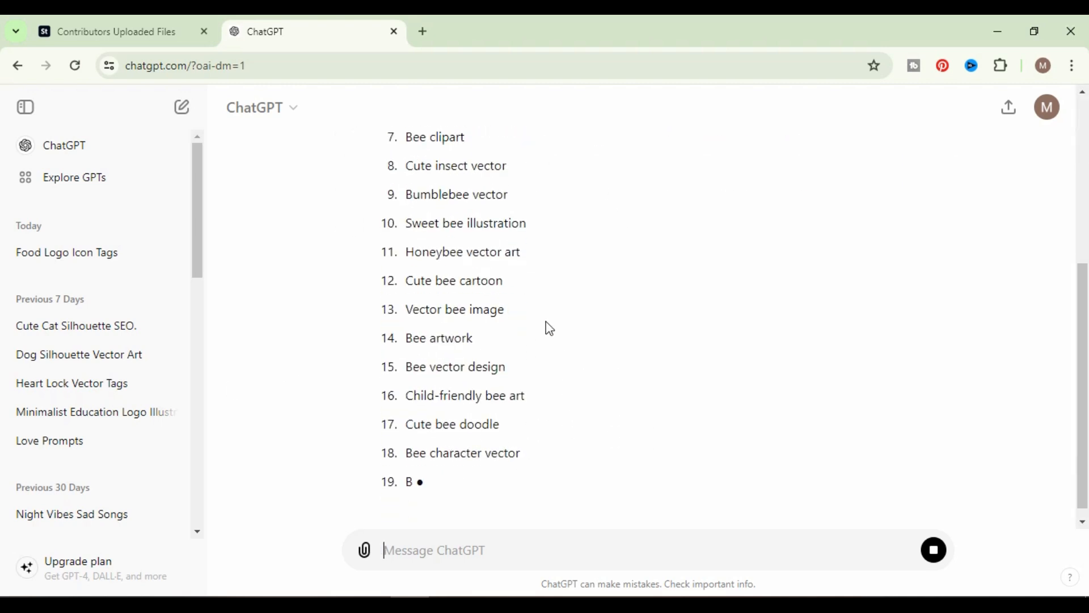
# Return to the Adobe Stock uploads page and select both uploaded bee files together.
pyautogui.click(151, 31)
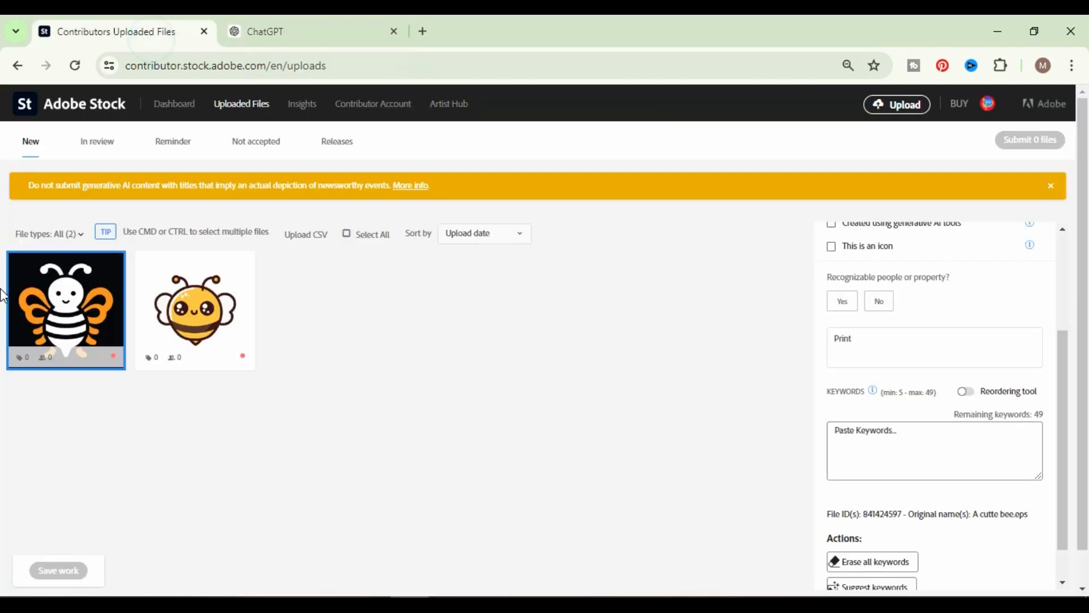
pyautogui.click(471, 400)
pyautogui.moveTo(459, 438); pyautogui.dragTo(69, 319)
pyautogui.moveTo(69, 319); pyautogui.dragTo(85, 340)
pyautogui.click(487, 369)
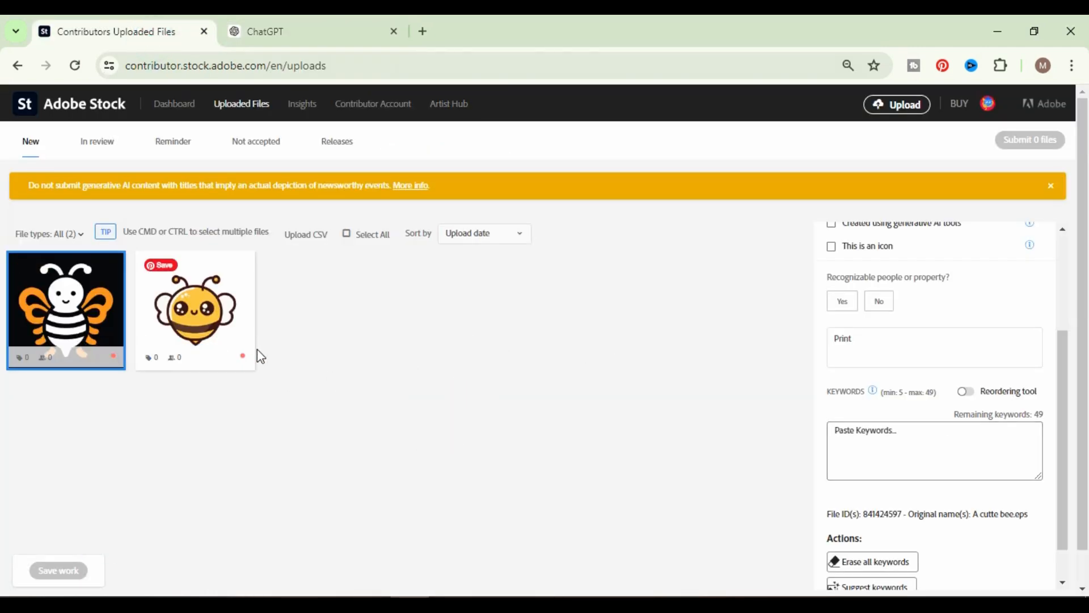
pyautogui.keyDown('ctrl'); pyautogui.click(228, 319); pyautogui.keyUp('ctrl')
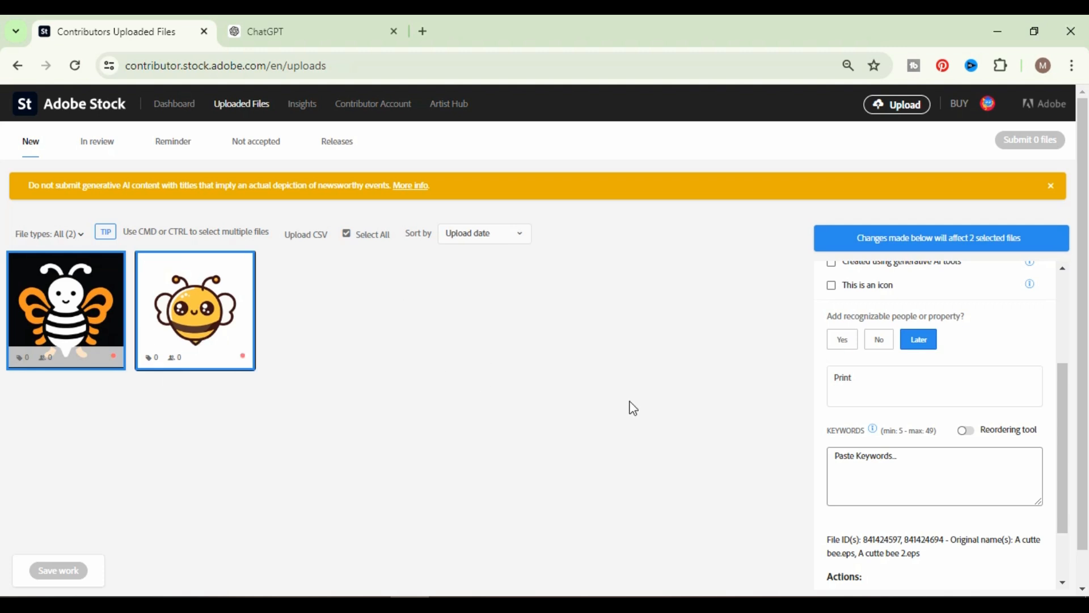
# Set the category of the two selected files to Animals.
pyautogui.scroll(3, 888, 345)
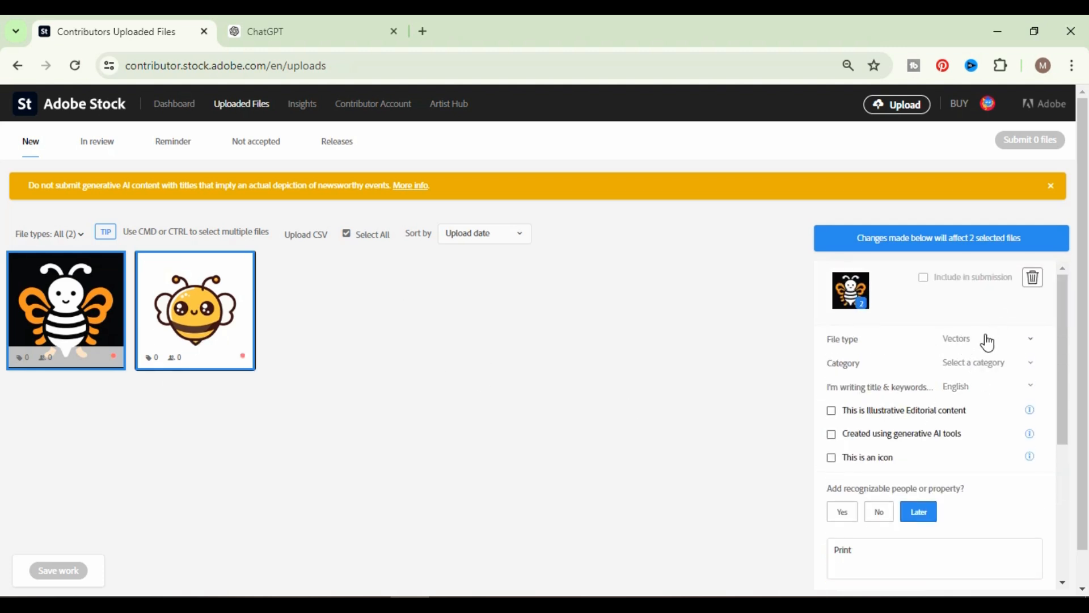
pyautogui.click(1014, 339)
pyautogui.click(1031, 340)
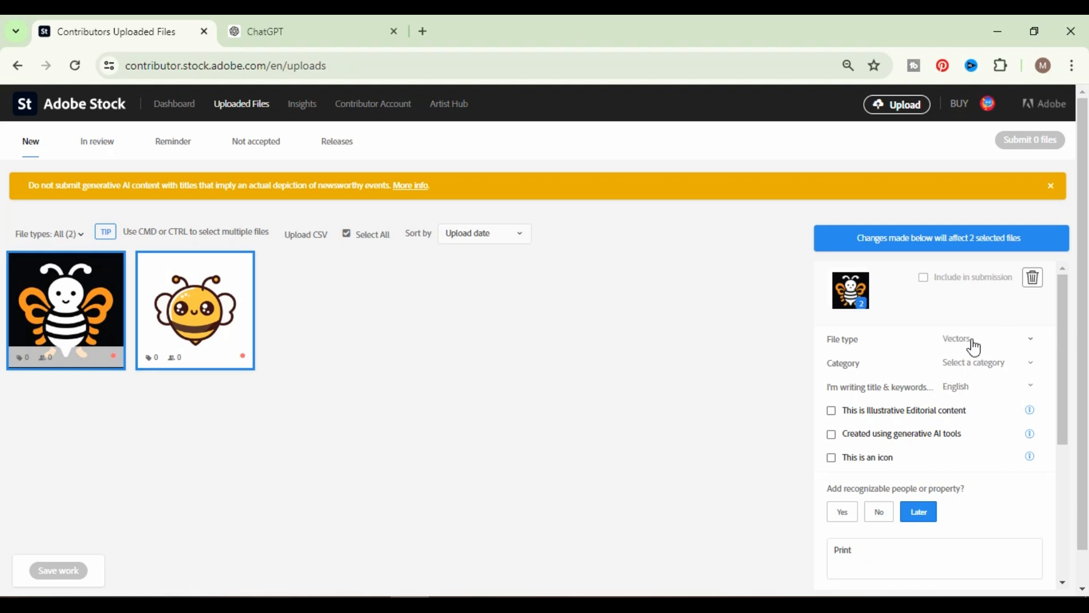
pyautogui.click(1003, 370)
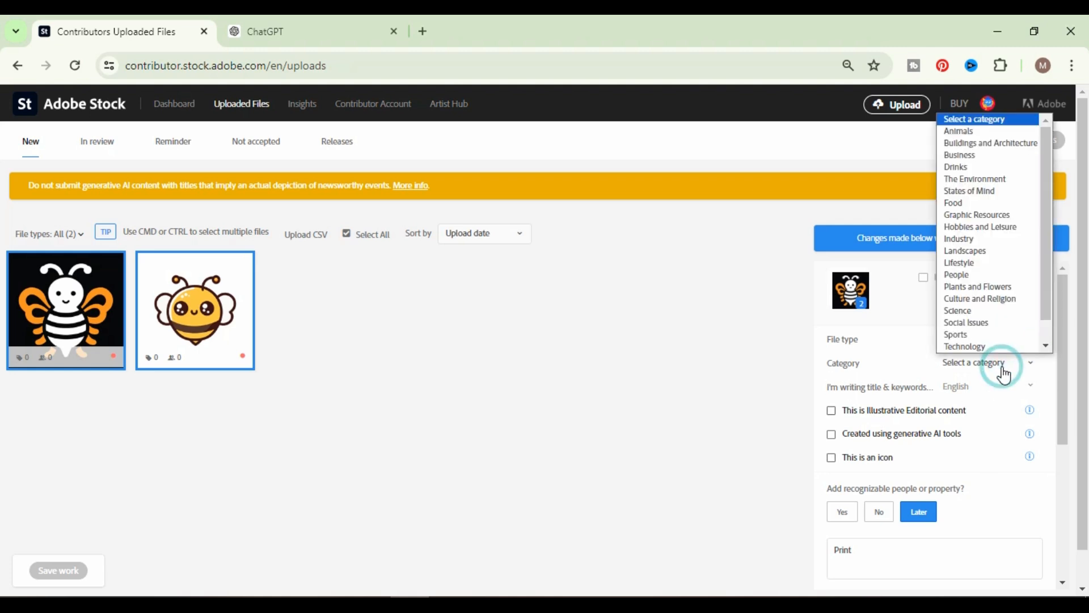
pyautogui.click(960, 133)
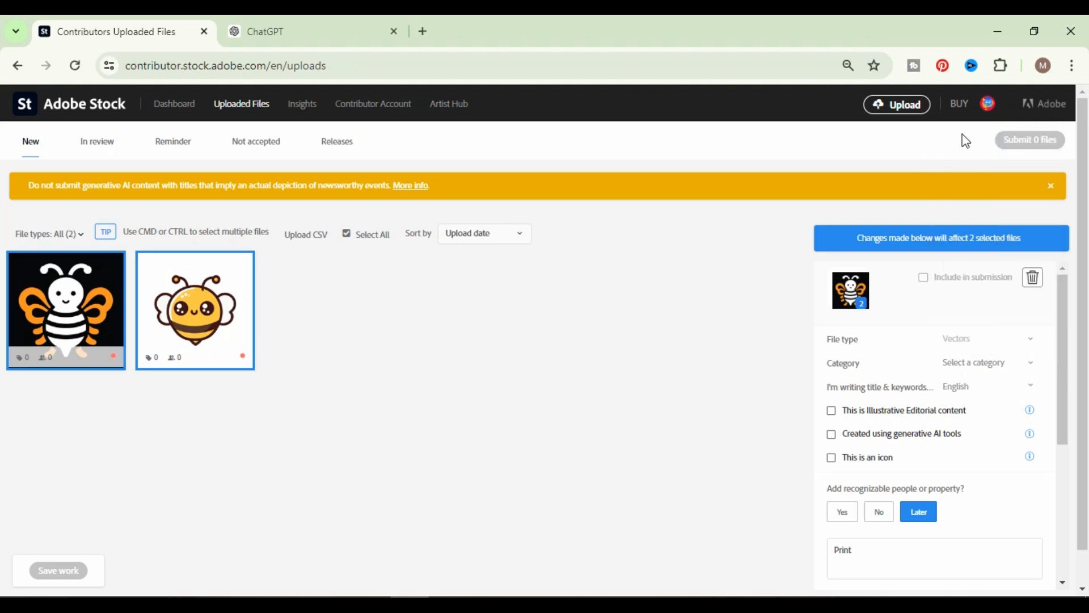
pyautogui.click(1012, 364)
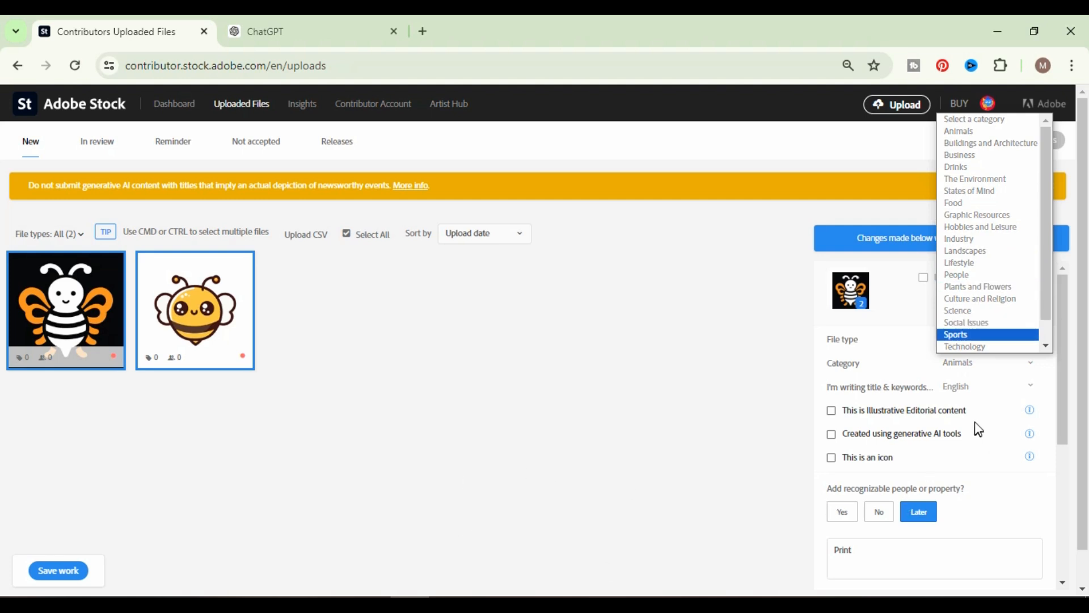
# Answer No to recognizable people or property for both files, and clear the existing title.
pyautogui.click(883, 513)
pyautogui.scroll(-3, 886, 448)
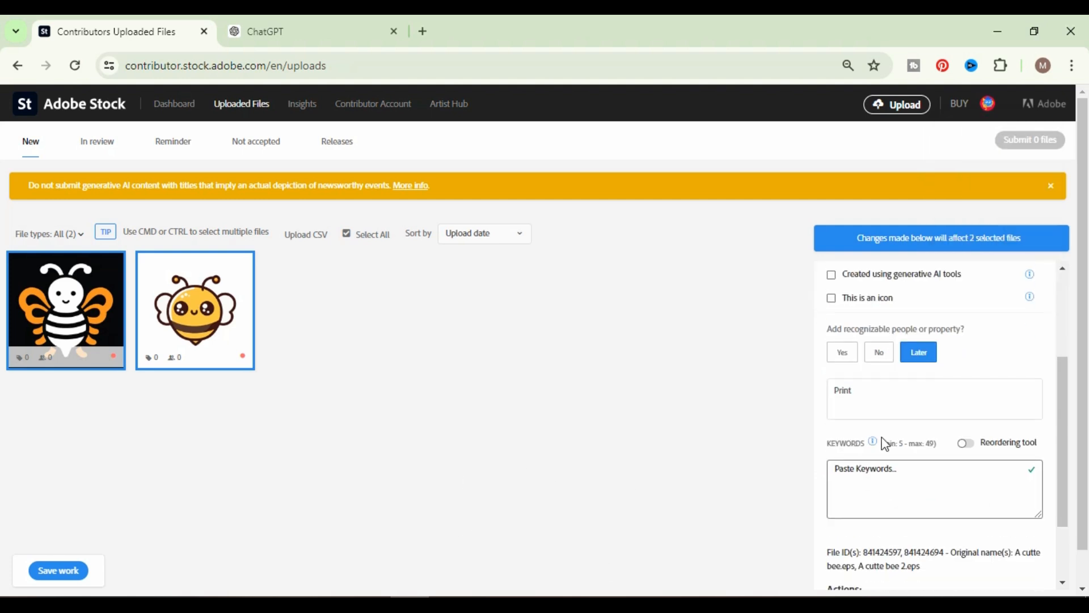
pyautogui.click(879, 353)
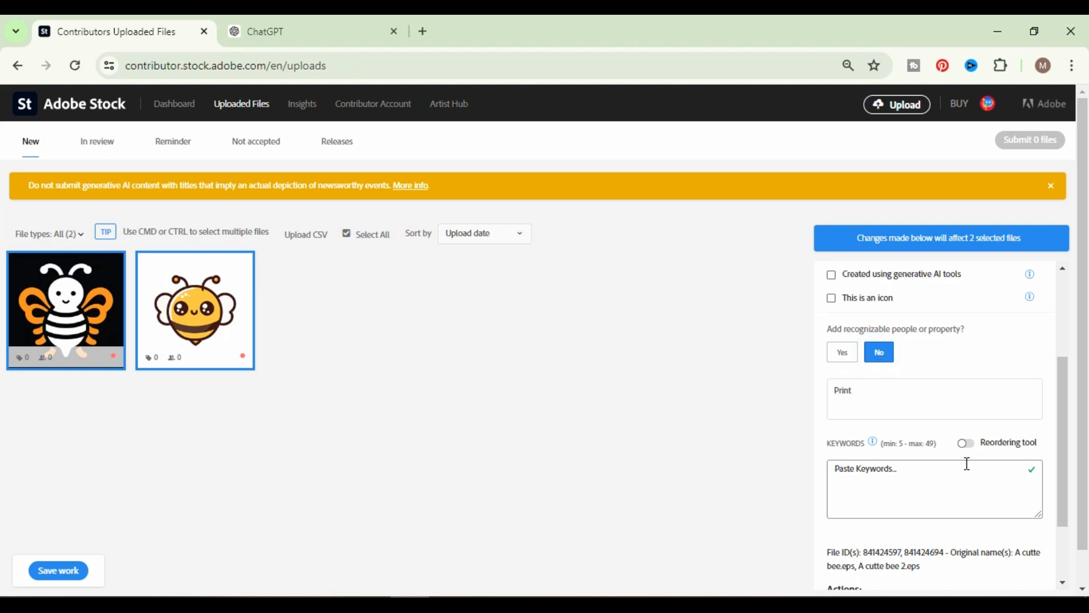
pyautogui.doubleClick(882, 399)
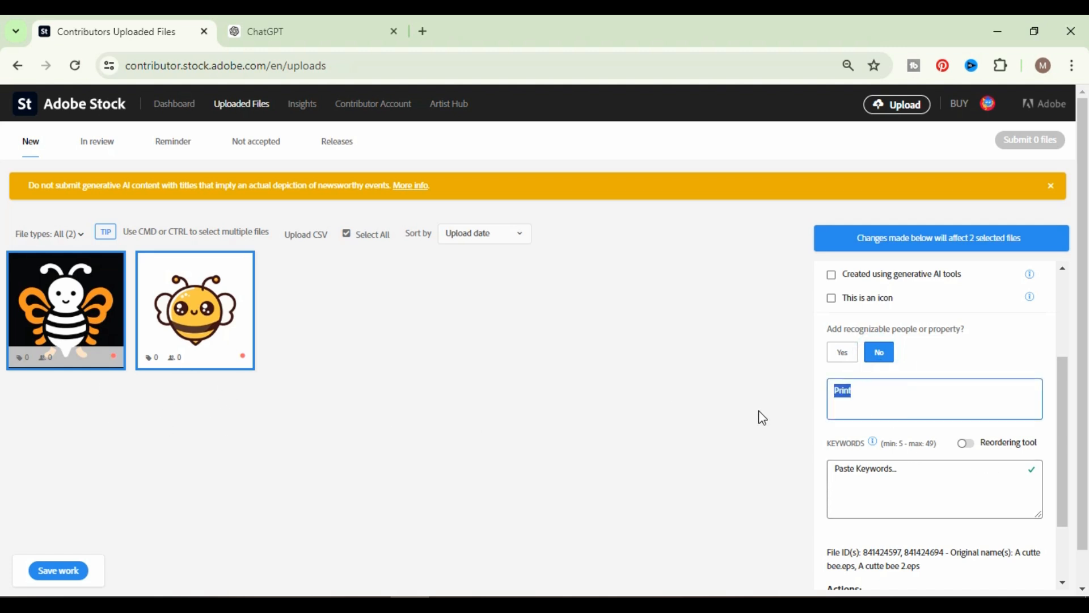
pyautogui.press('BackSpace')
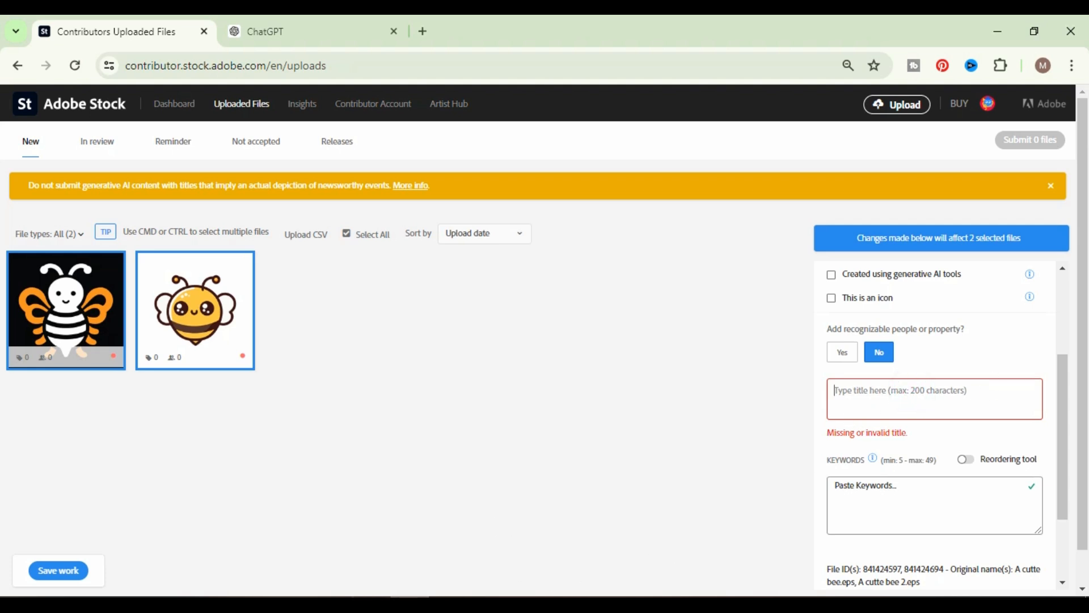
# In ChatGPT, copy the phrase "A cute bee vector art illustration" from the sent prompt.
pyautogui.click(314, 32)
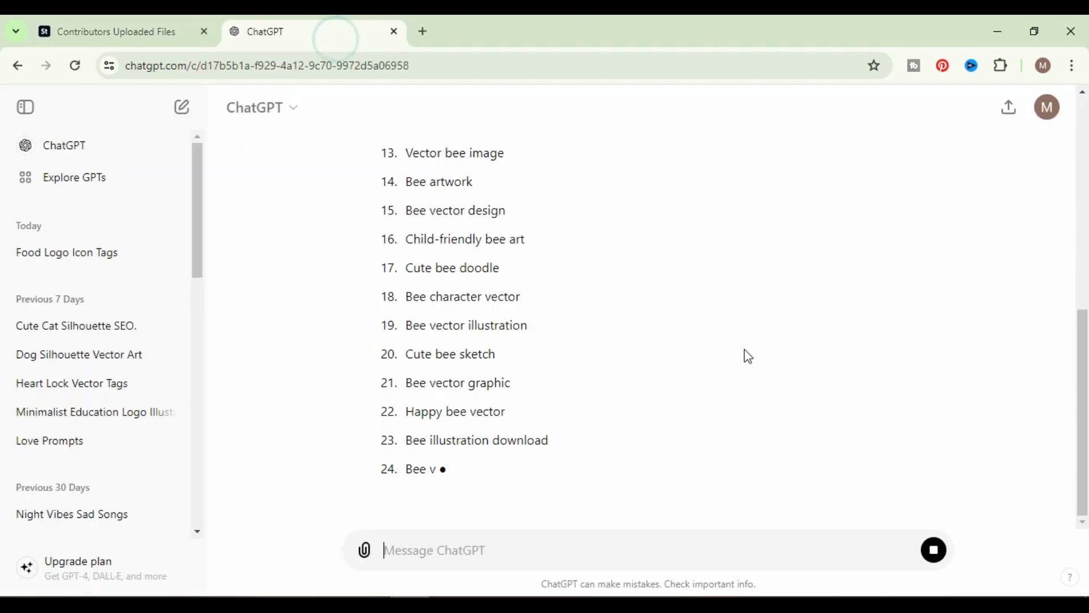
pyautogui.scroll(10, 709, 379)
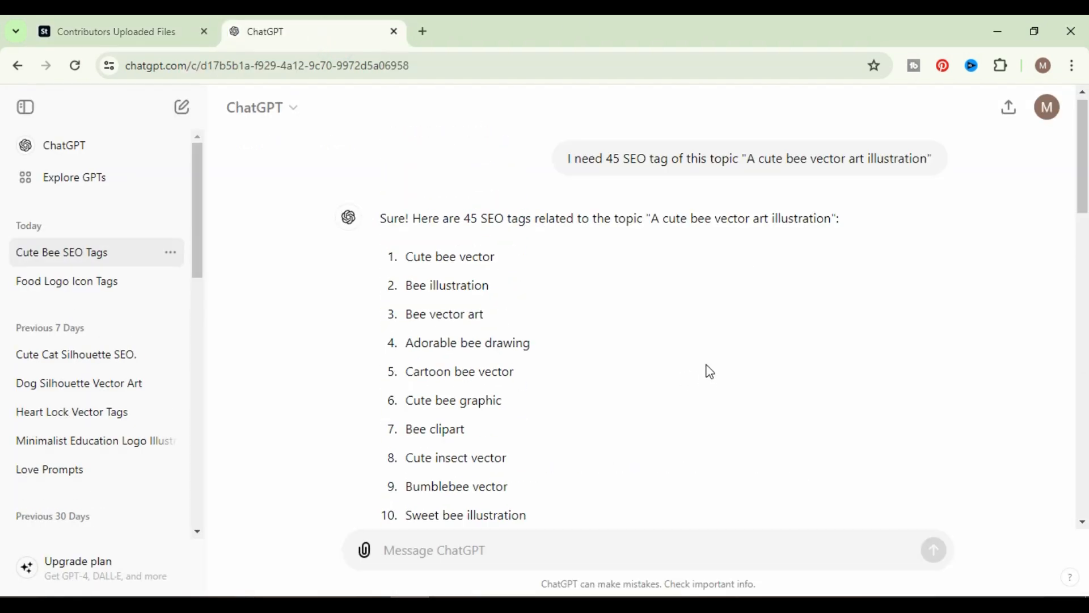
pyautogui.moveTo(748, 158); pyautogui.dragTo(878, 154)
pyautogui.scroll(-17, 877, 154)
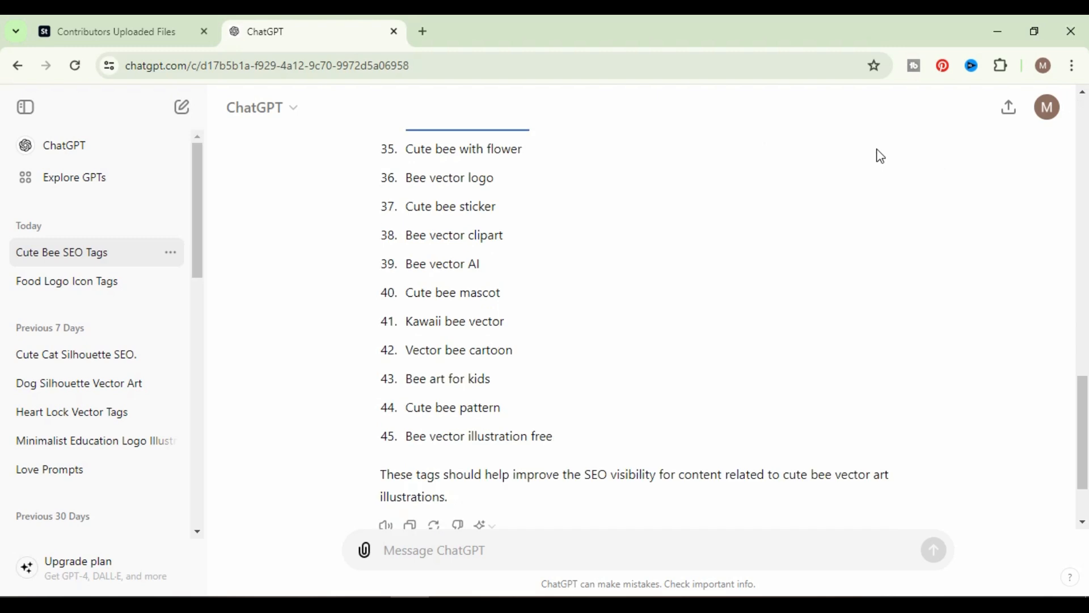
pyautogui.scroll(11, 822, 265)
pyautogui.scroll(6, 822, 265)
pyautogui.click(843, 249)
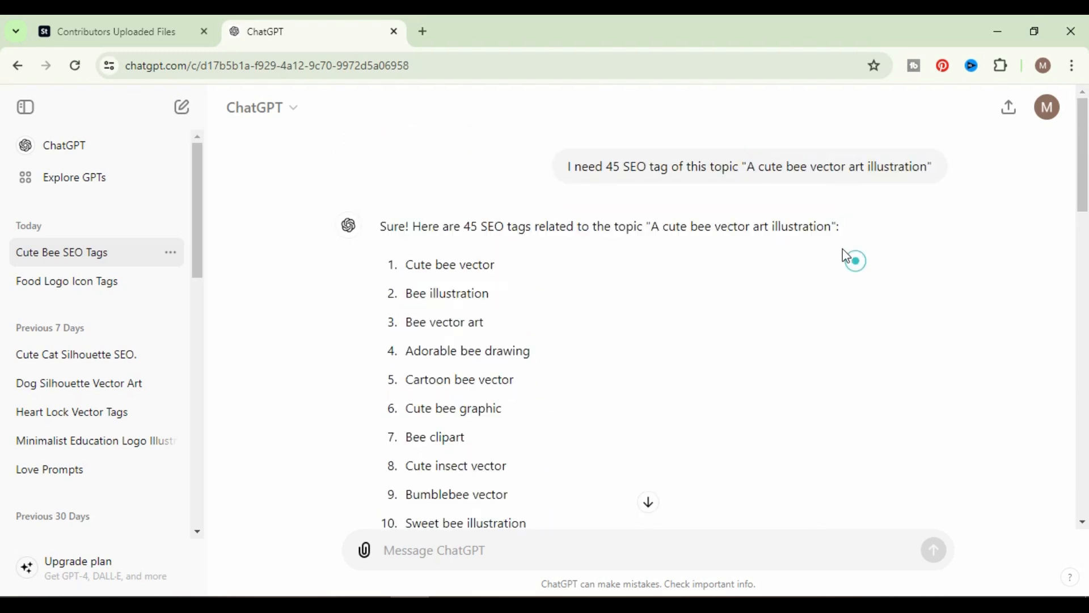
pyautogui.moveTo(747, 167); pyautogui.dragTo(928, 167)
pyautogui.hotkey('ctrl', 'c')
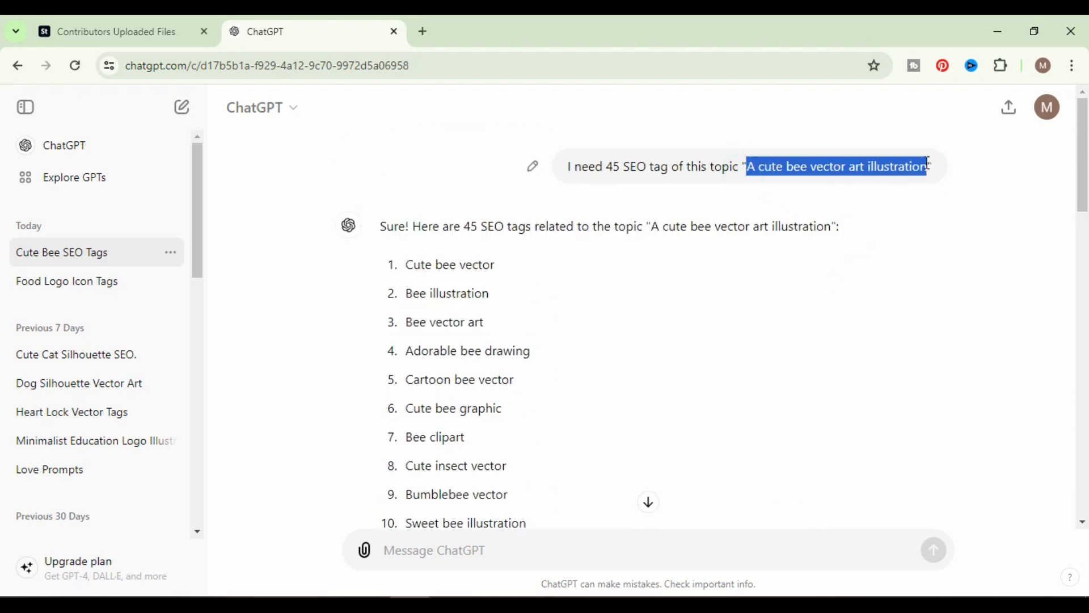
# Back on the Adobe Stock uploads page, paste "A cute bee vector art illustration" as the title of both files.
pyautogui.click(142, 22)
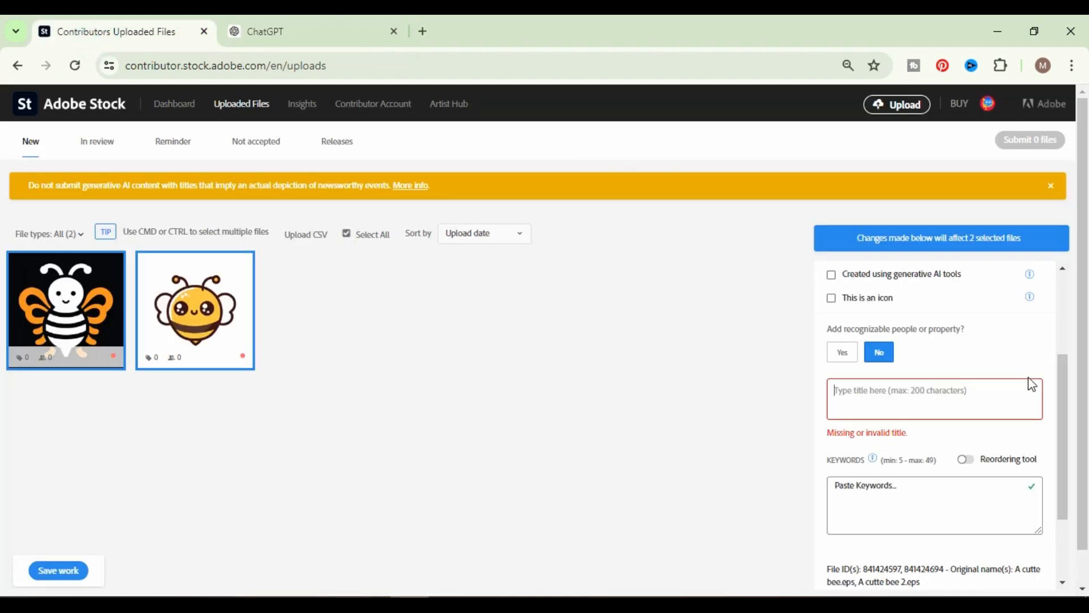
pyautogui.scroll(-4, 955, 528)
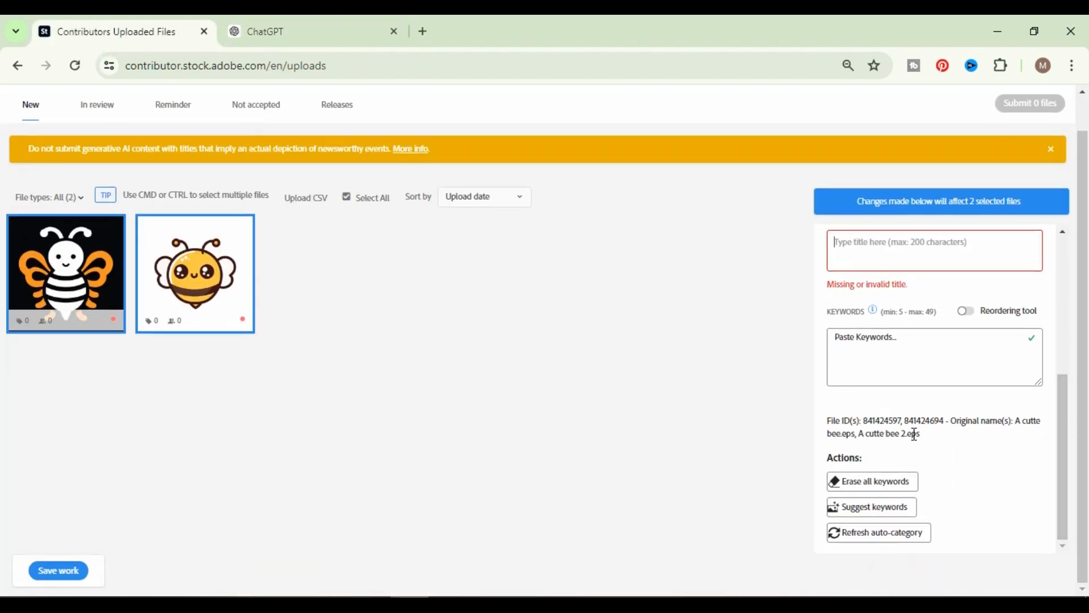
pyautogui.scroll(5, 947, 436)
pyautogui.click(870, 513)
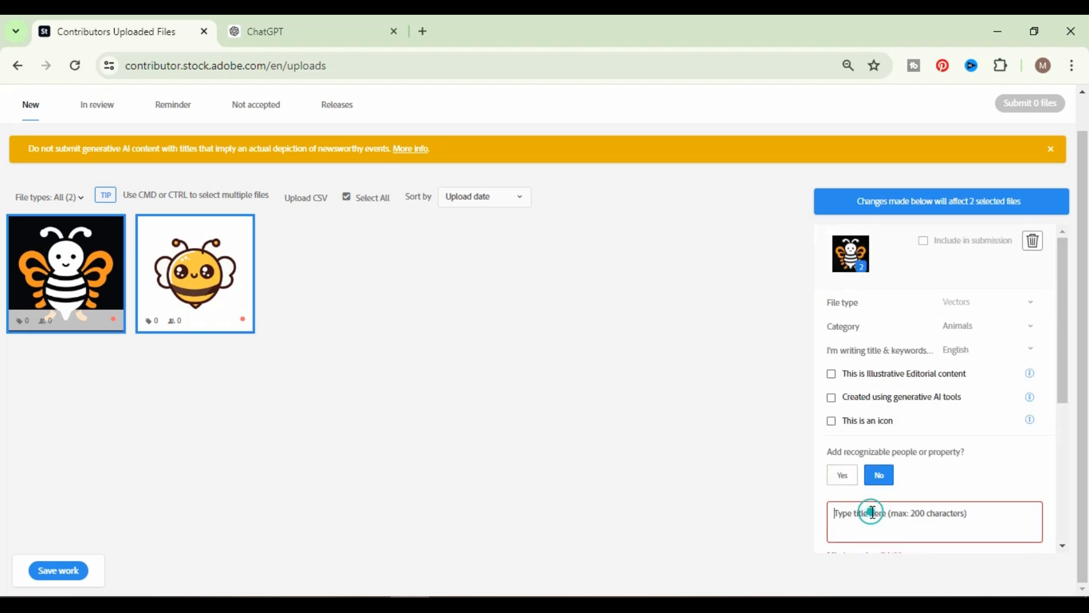
pyautogui.hotkey('ctrl', 'v')
pyautogui.scroll(-4, 936, 488)
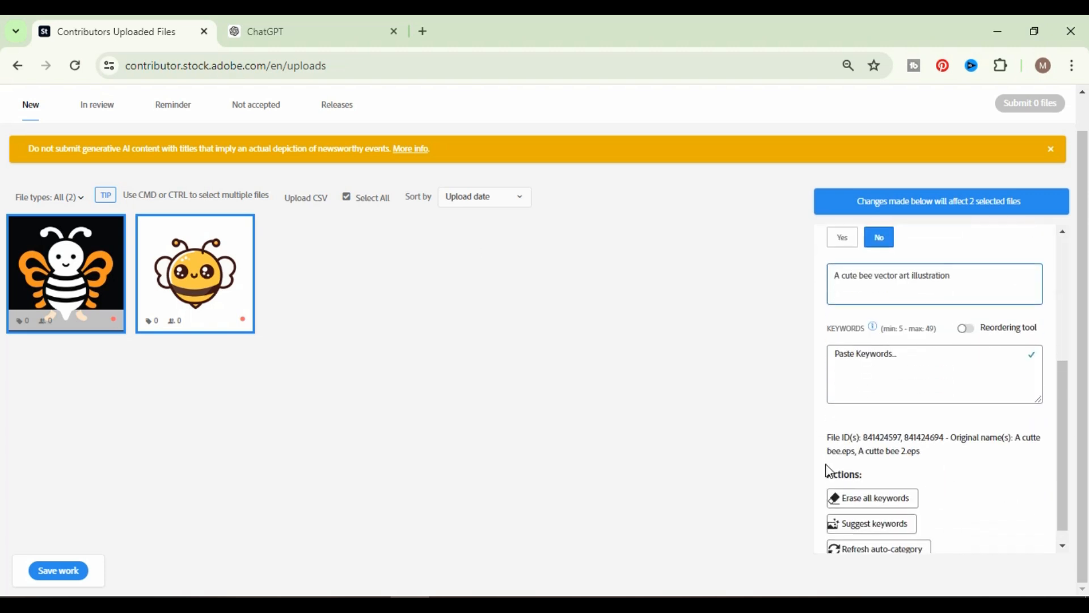
# Ask ChatGPT to reformat the tag list by sending the message "make one line with comma".
pyautogui.click(295, 39)
pyautogui.scroll(-4, 564, 408)
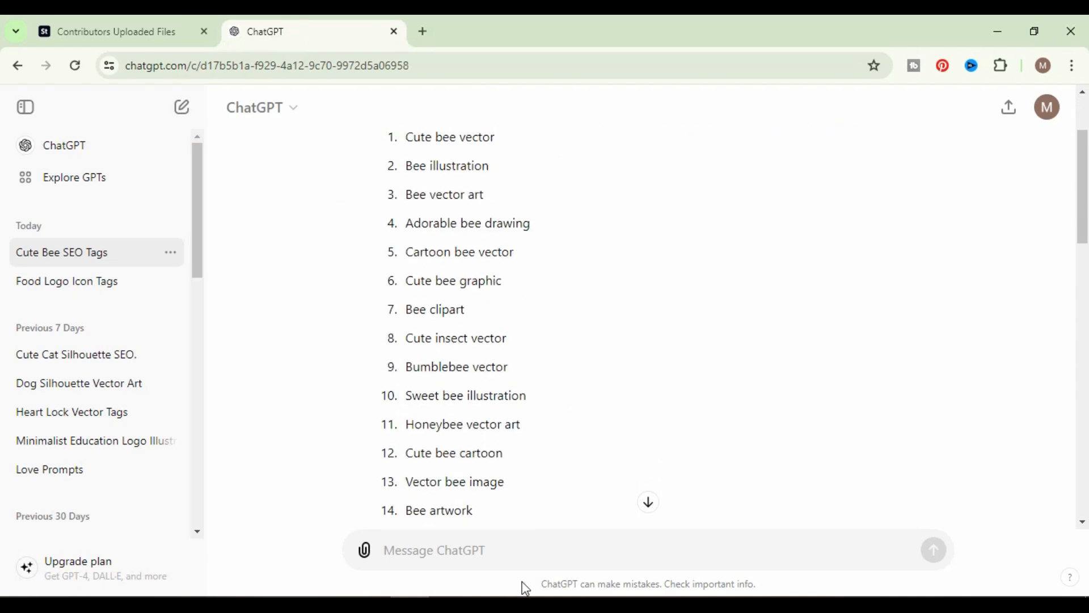
pyautogui.click(503, 551)
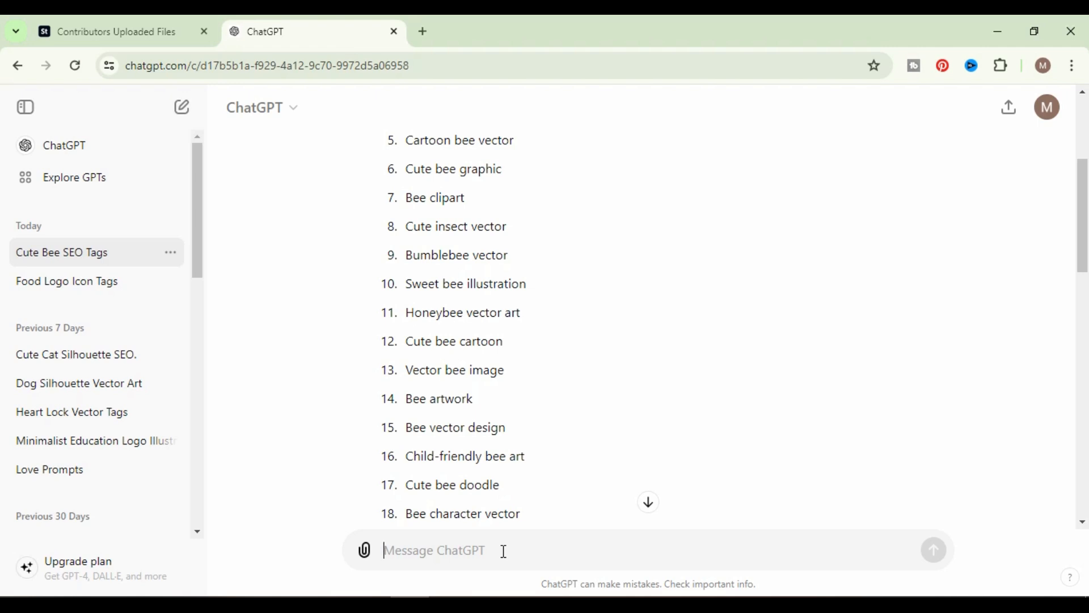
pyautogui.write('make ')
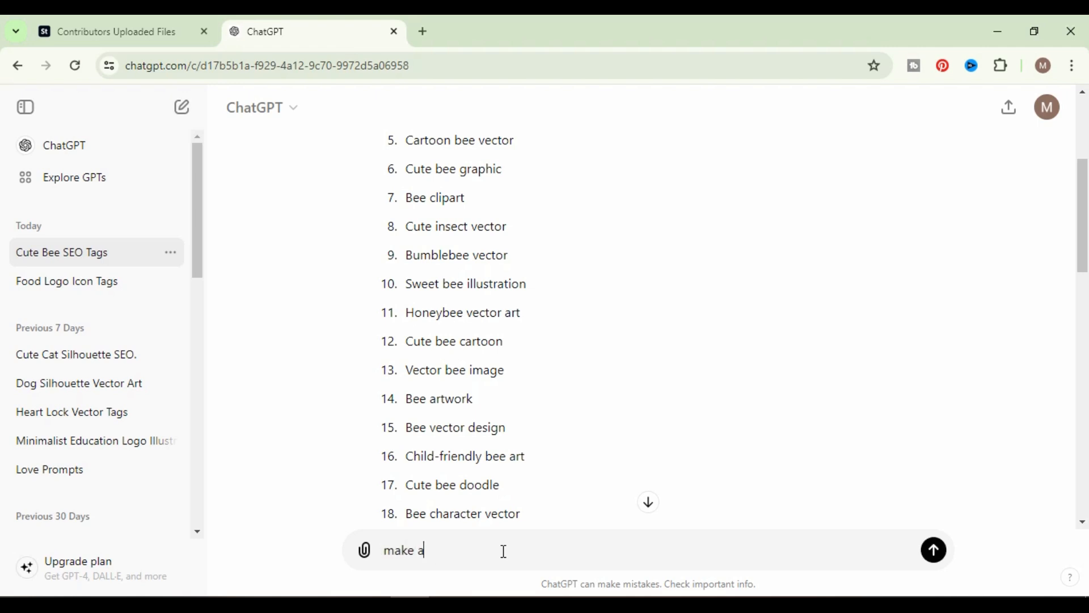
pyautogui.write('one line with comma')
pyautogui.click(935, 551)
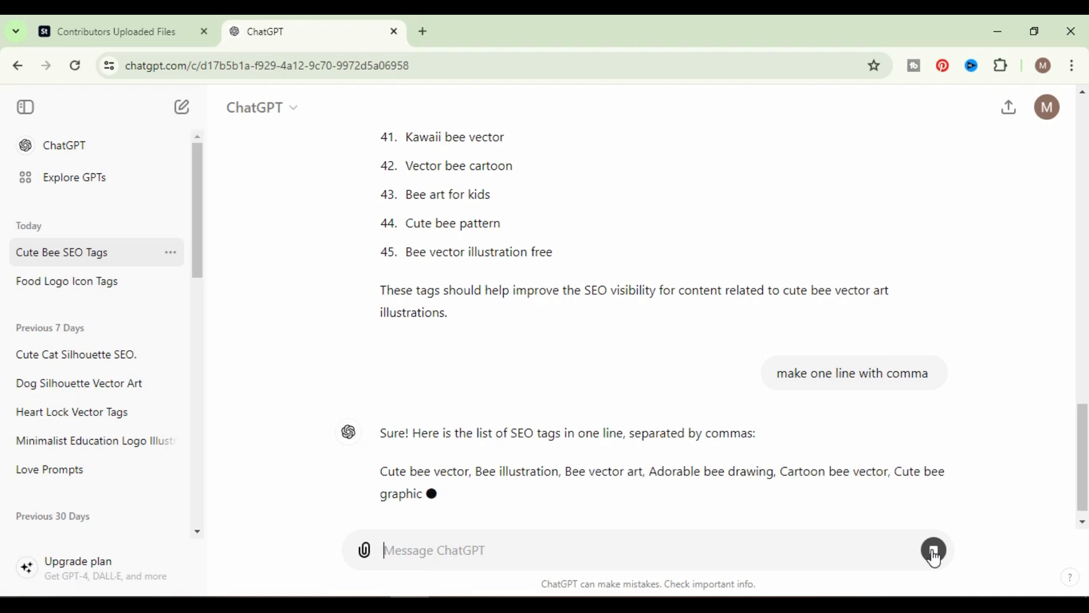
pyautogui.click(113, 32)
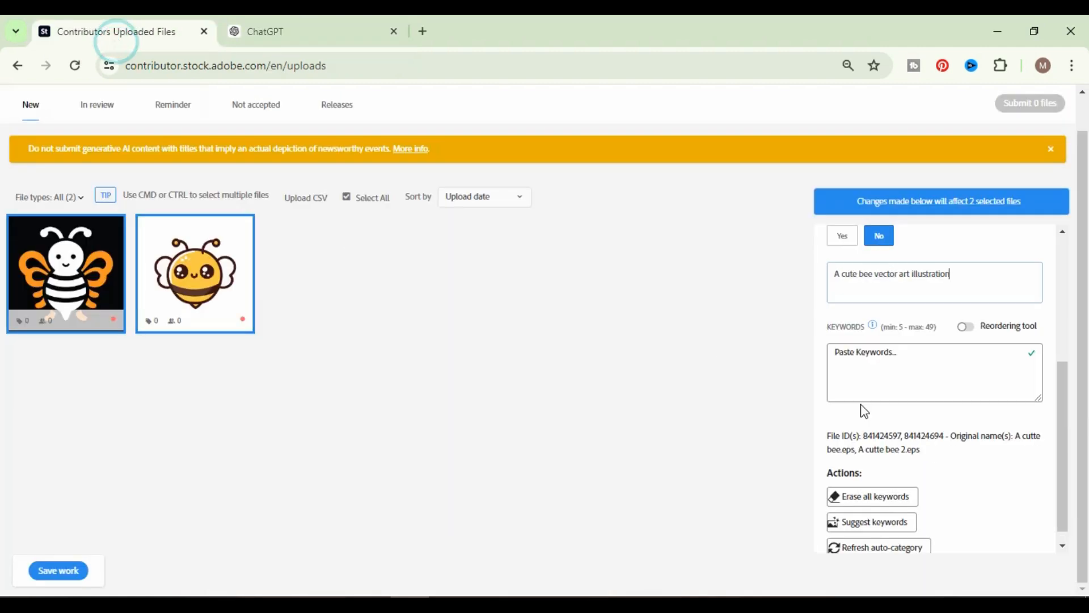
pyautogui.click(856, 360)
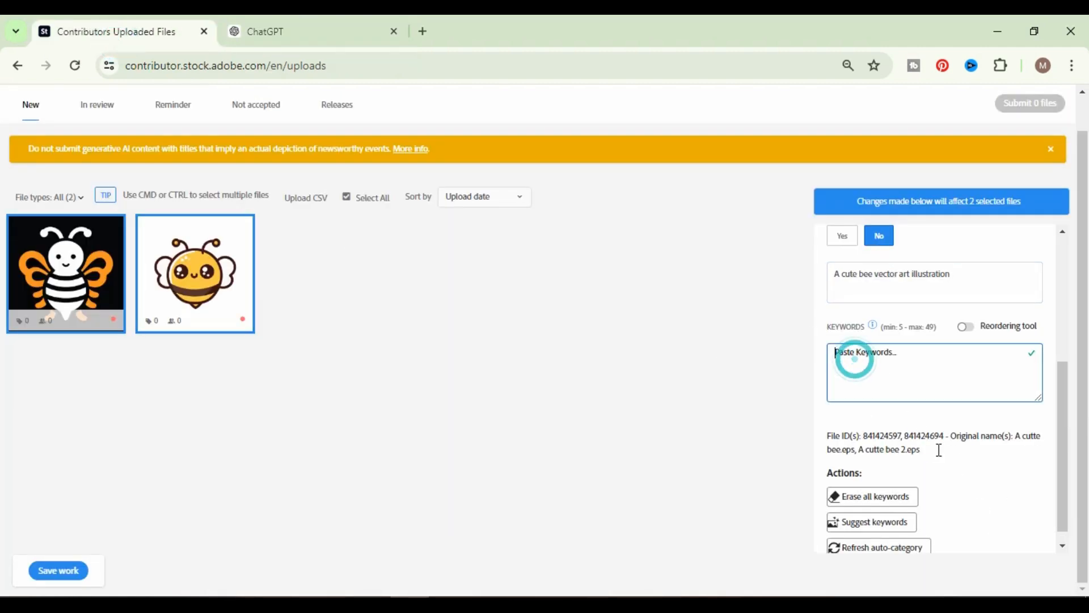
pyautogui.scroll(1, 986, 497)
pyautogui.scroll(3, 986, 497)
pyautogui.scroll(-4, 982, 496)
# Copy the comma-separated tag list from ChatGPT's reply and paste it as the keywords of both Adobe Stock files.
pyautogui.click(291, 31)
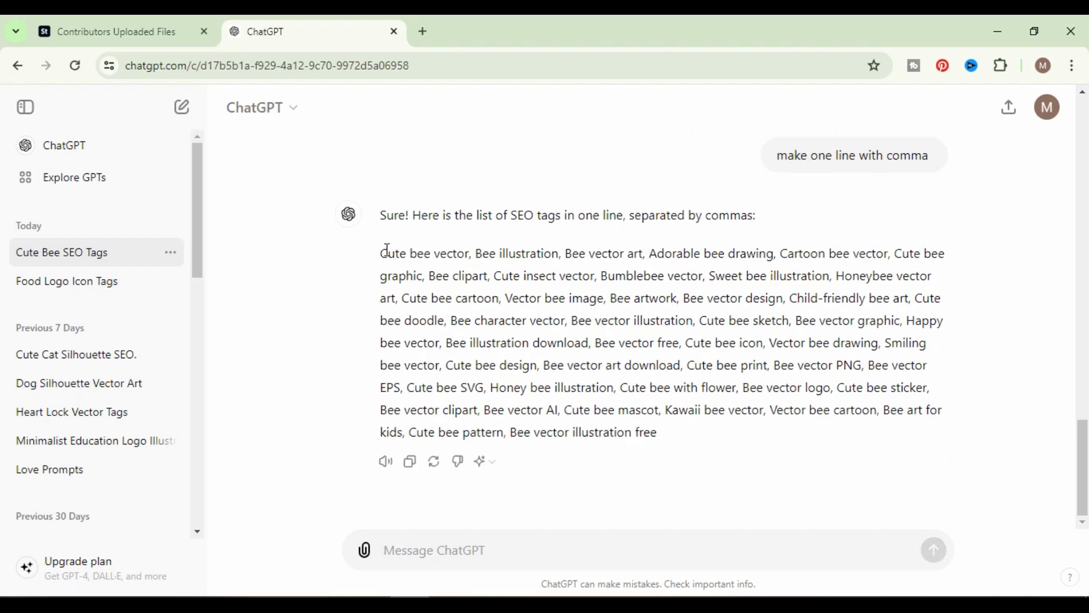
pyautogui.moveTo(387, 250); pyautogui.dragTo(663, 446)
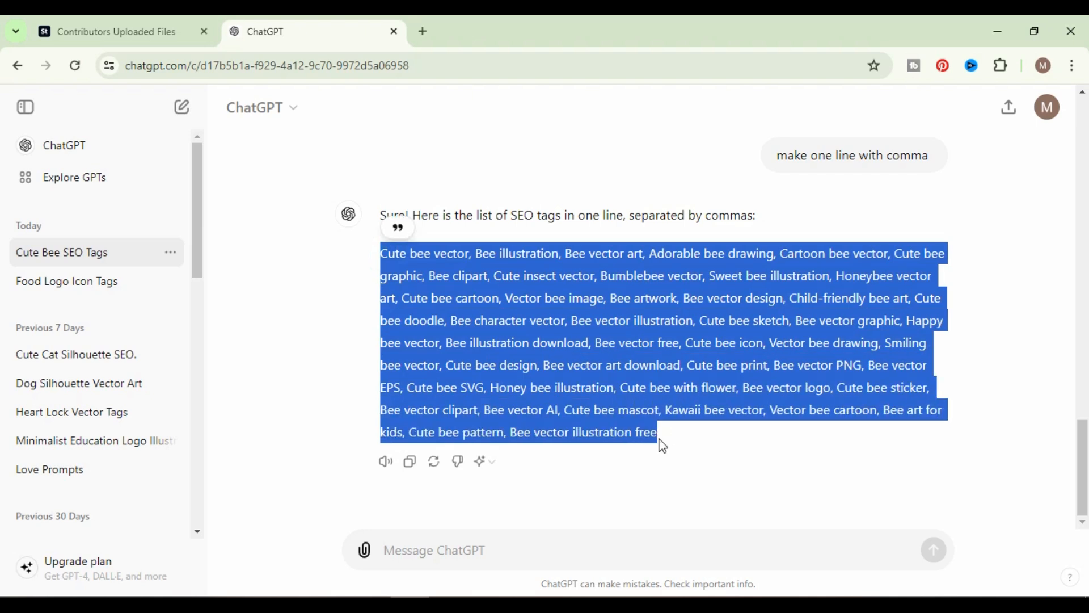
pyautogui.click(114, 32)
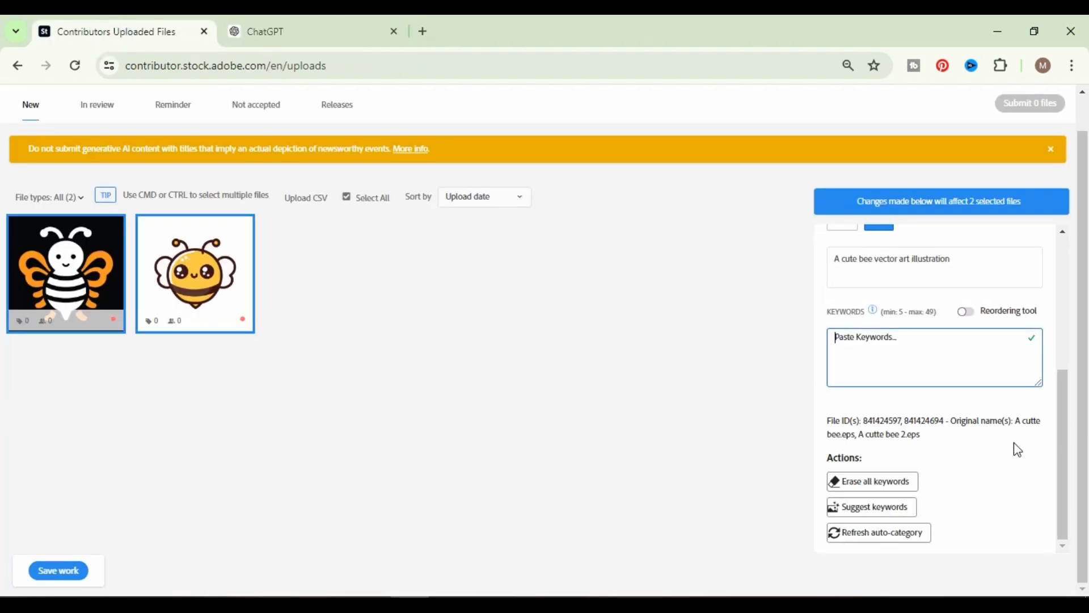
pyautogui.click(894, 339)
pyautogui.hotkey('ctrl', 'v')
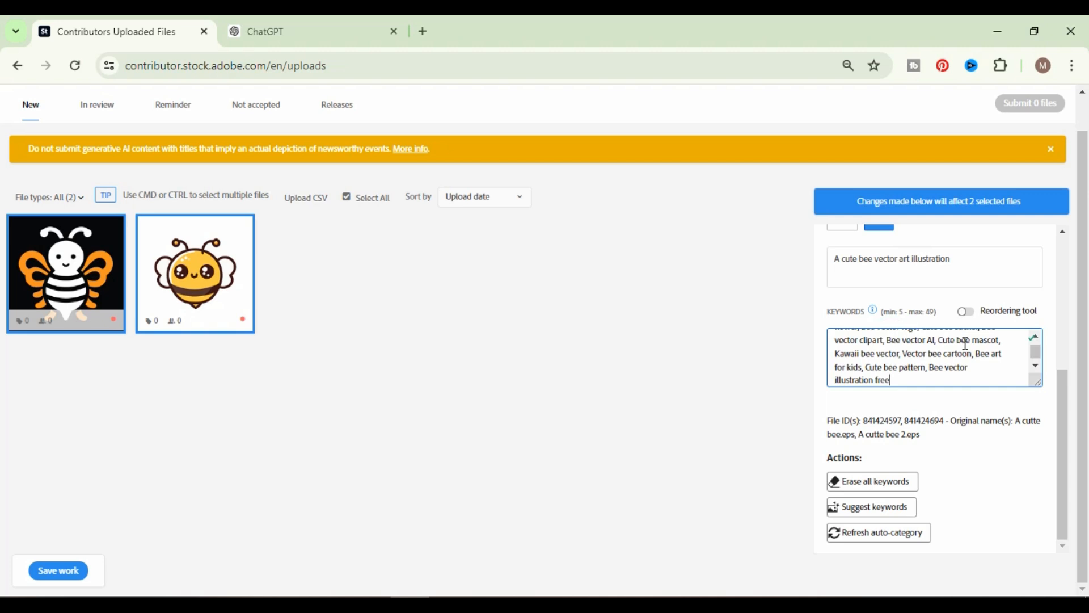
# Review the category, content options, title and keywords entered for the two selected bee files.
pyautogui.scroll(10, 967, 373)
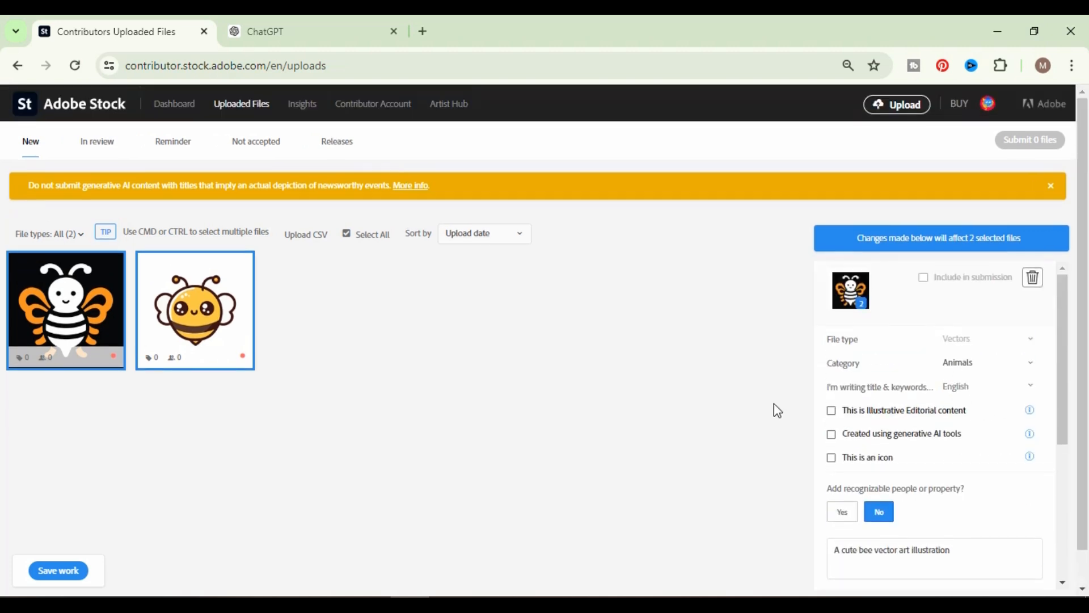
pyautogui.scroll(-4, 991, 442)
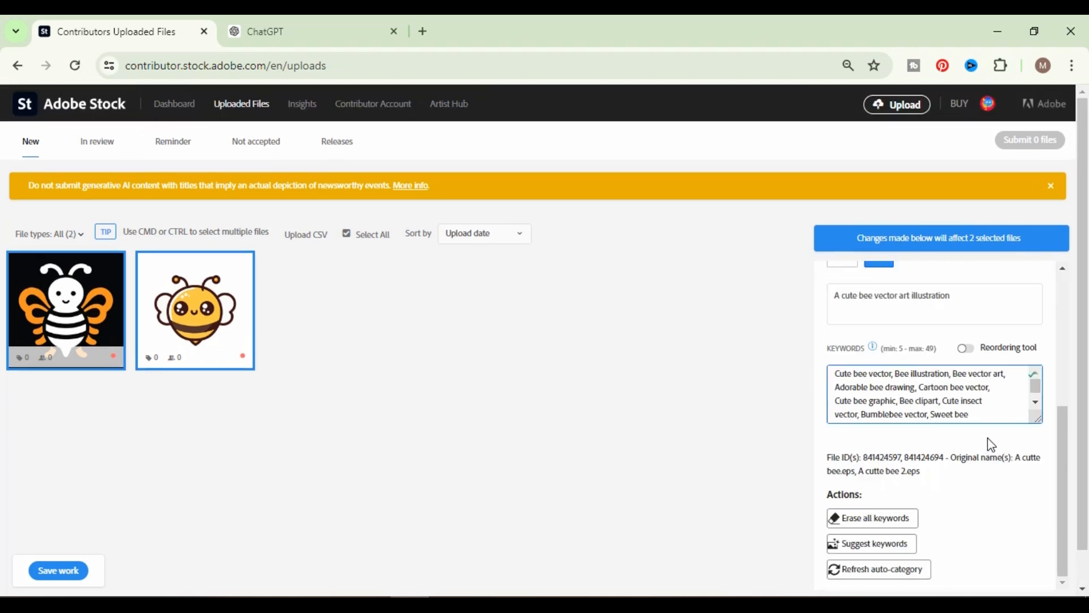
pyautogui.scroll(4, 991, 444)
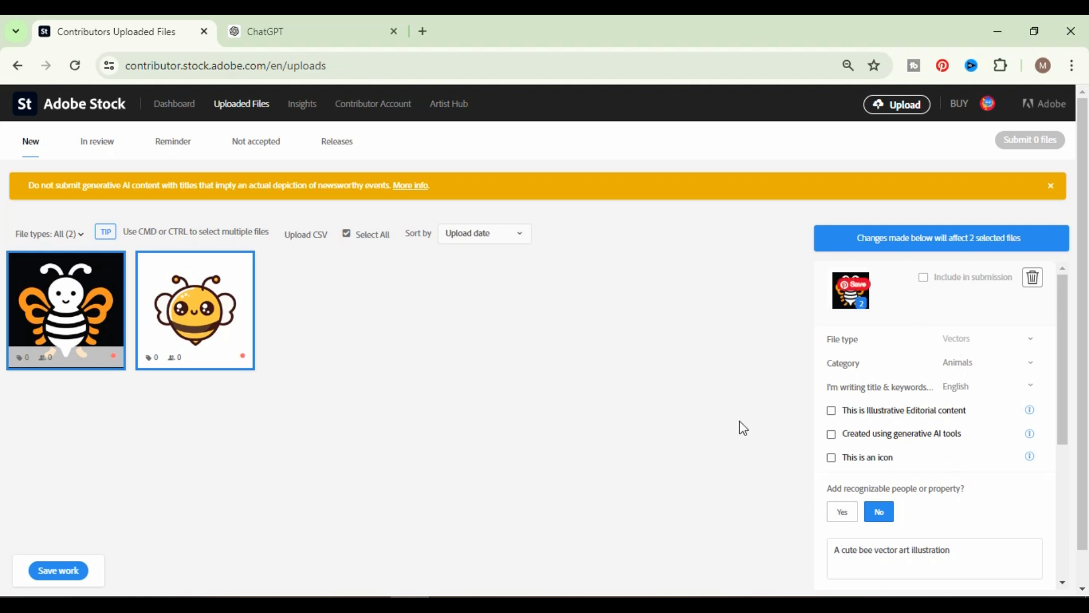
pyautogui.moveTo(245, 367)
pyautogui.scroll(-4, 951, 396)
pyautogui.scroll(-1, 961, 446)
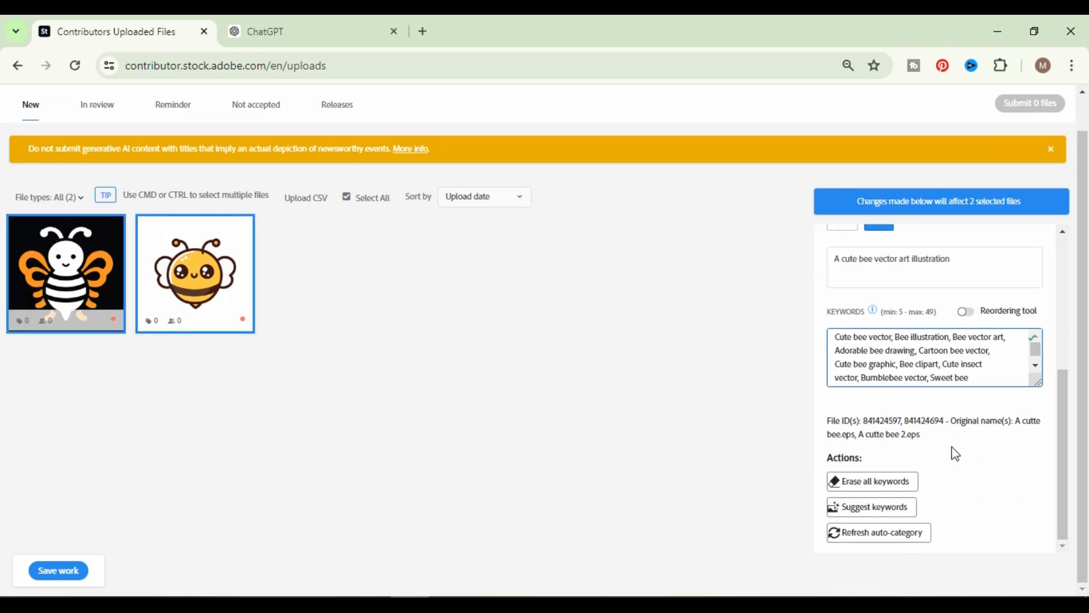
pyautogui.scroll(5, 972, 359)
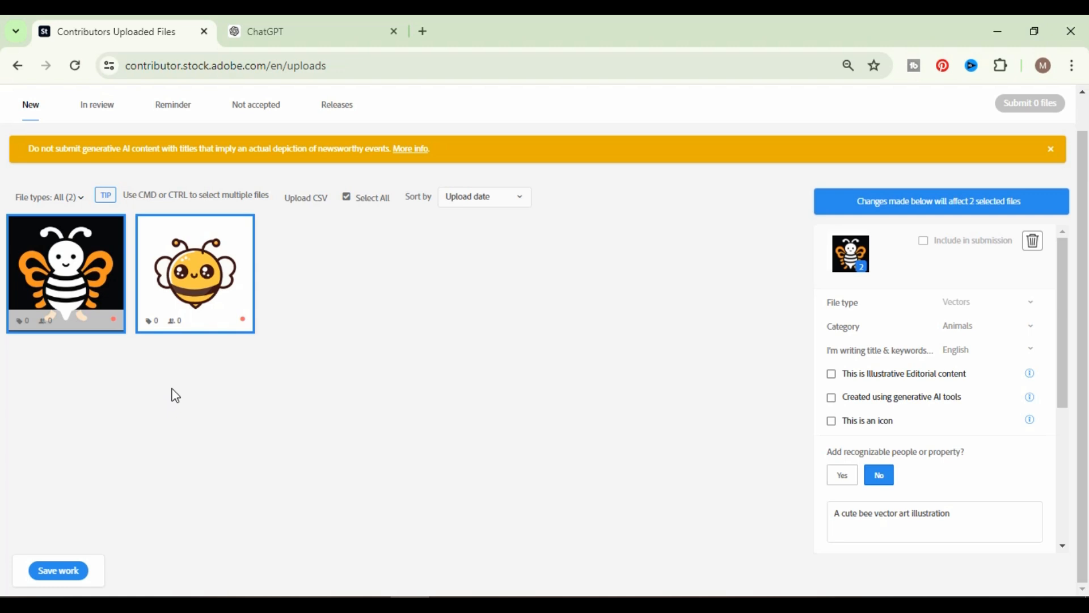
pyautogui.scroll(-3, 974, 417)
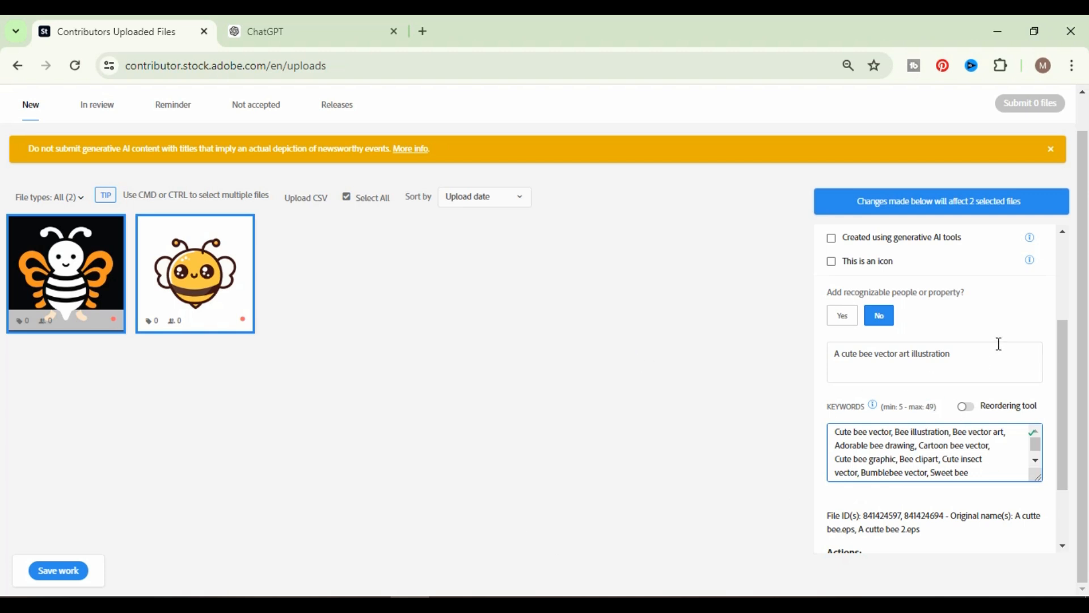
pyautogui.scroll(-2, 989, 380)
pyautogui.scroll(1, 997, 375)
pyautogui.scroll(3, 997, 375)
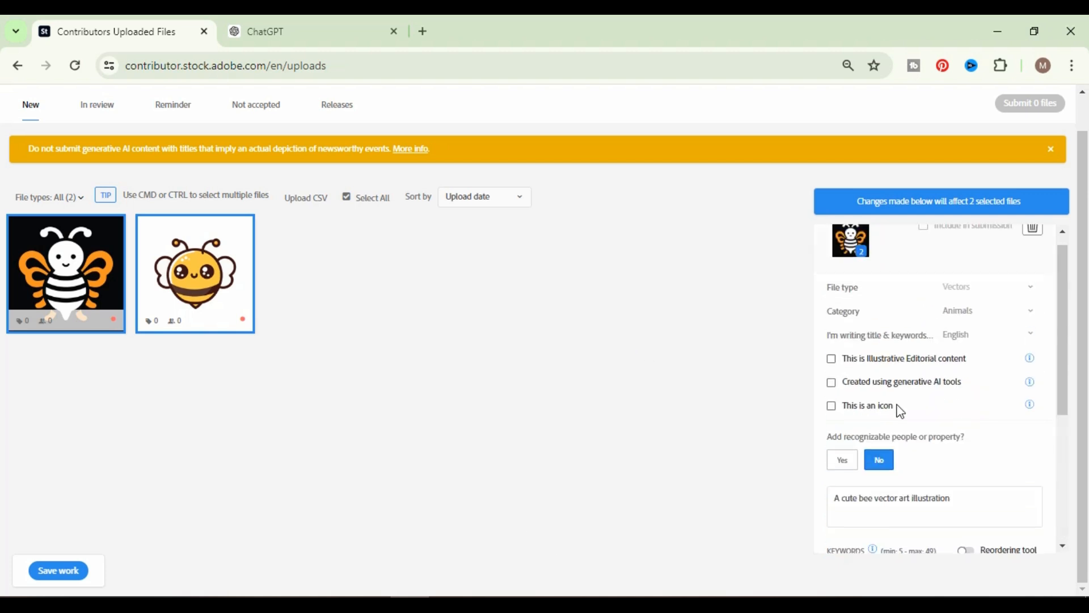
# Save the metadata of both files and check the title and keywords of the black-background bee.
pyautogui.click(59, 570)
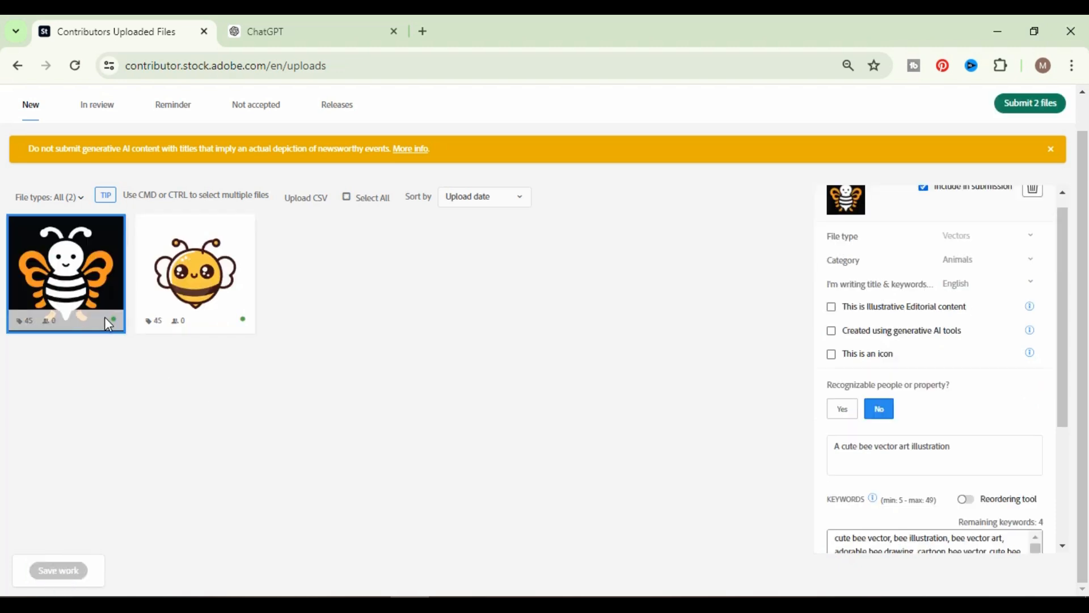
pyautogui.moveTo(249, 326)
pyautogui.scroll(-3, 964, 530)
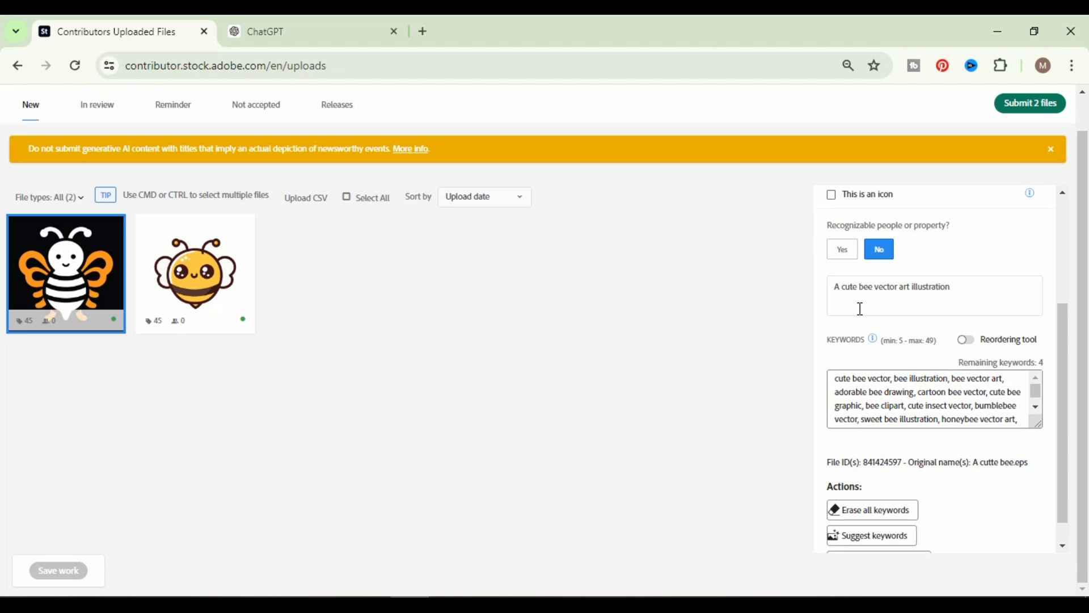
pyautogui.moveTo(1001, 288); pyautogui.dragTo(859, 309)
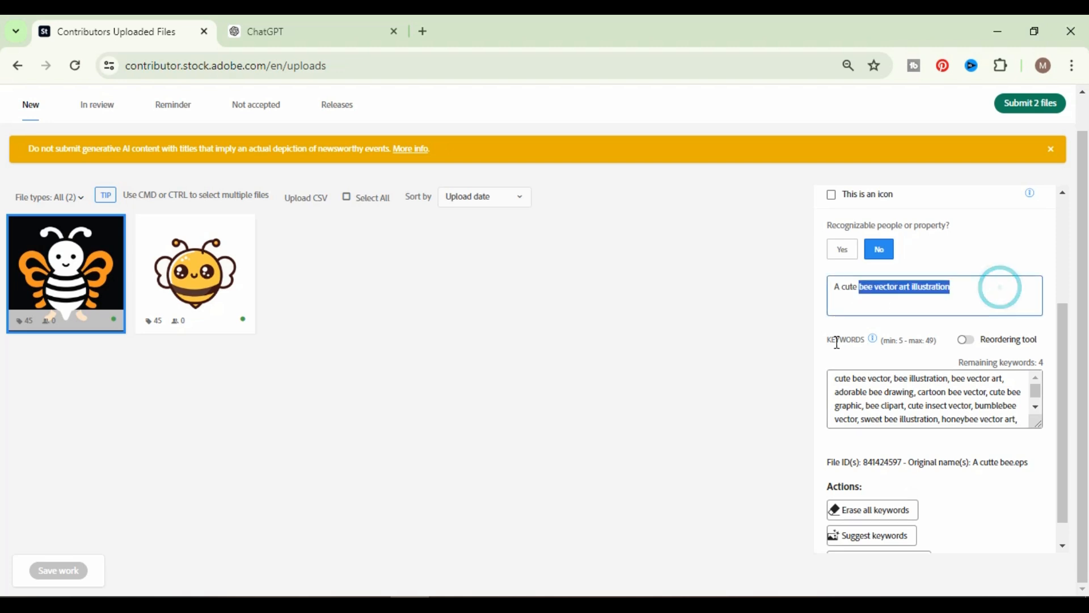
pyautogui.click(970, 405)
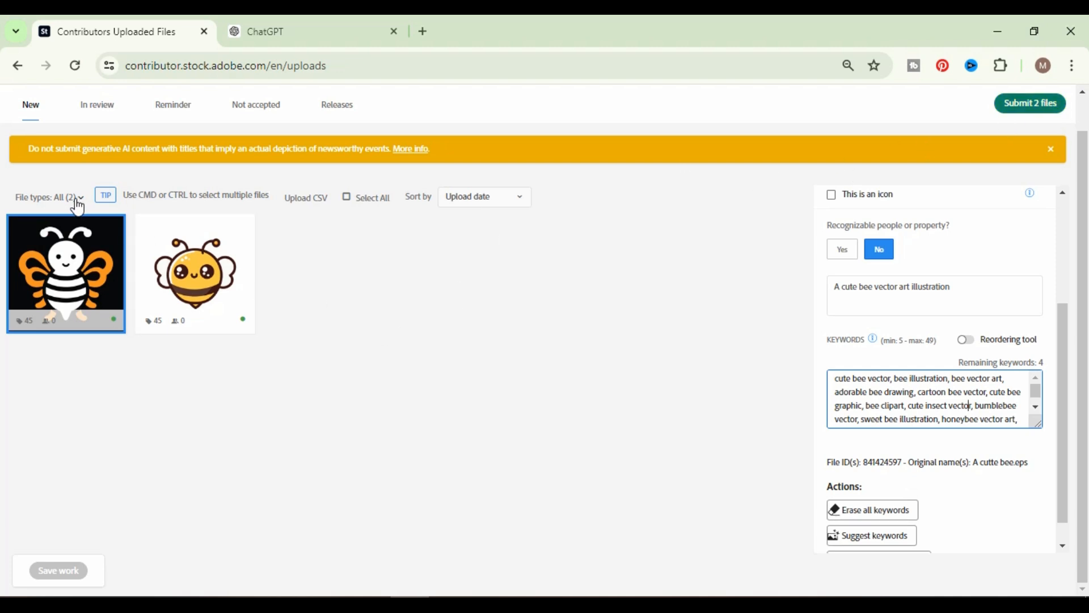
# Start submitting both files, accept the submission guidelines and the account suspension terms, and continue.
pyautogui.click(1049, 106)
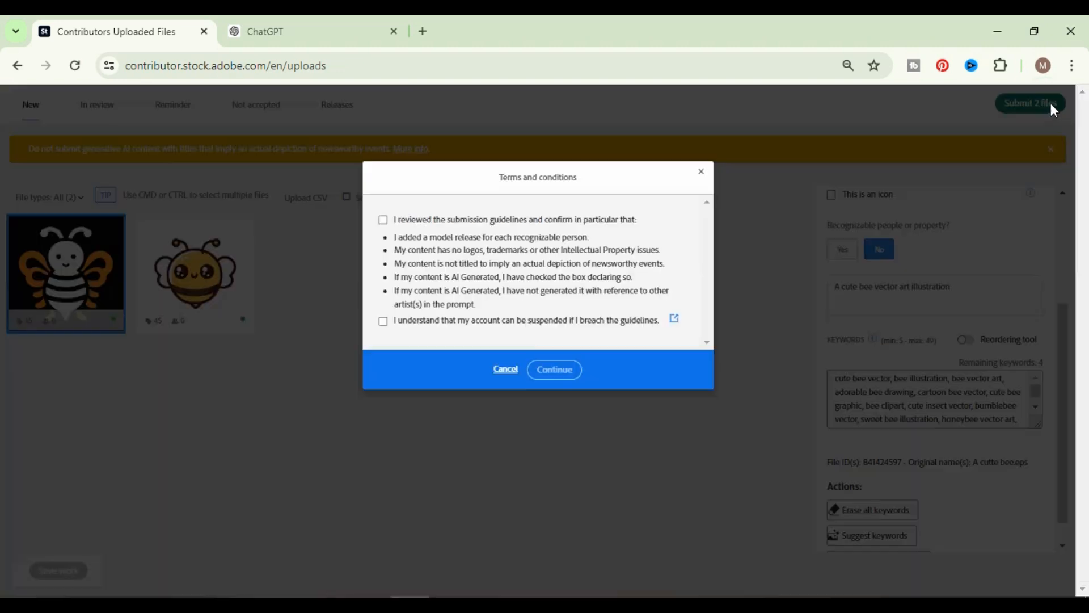
pyautogui.click(385, 223)
pyautogui.click(383, 322)
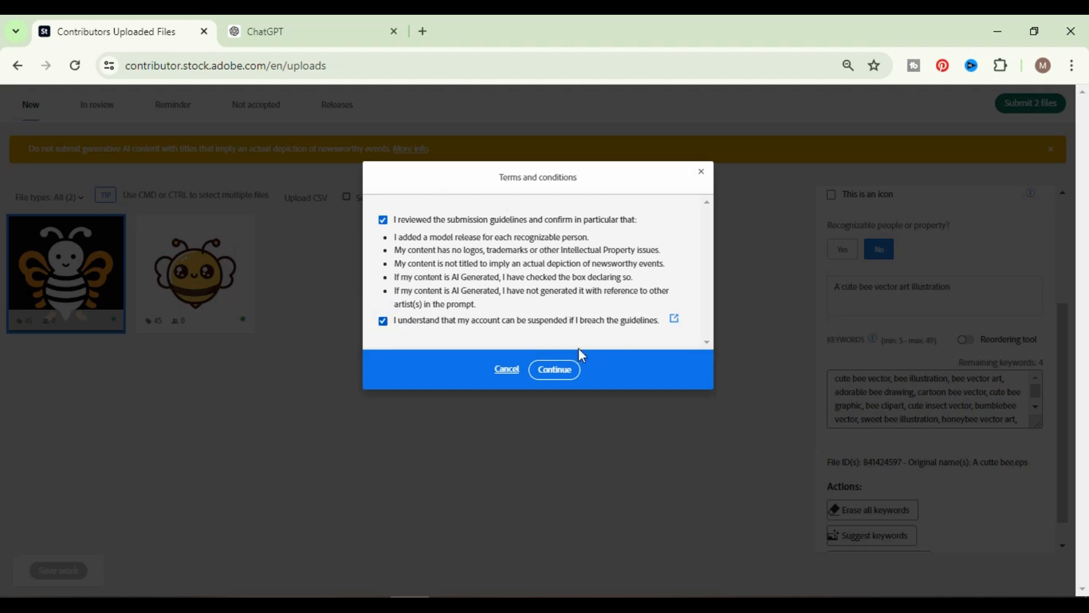
pyautogui.click(569, 376)
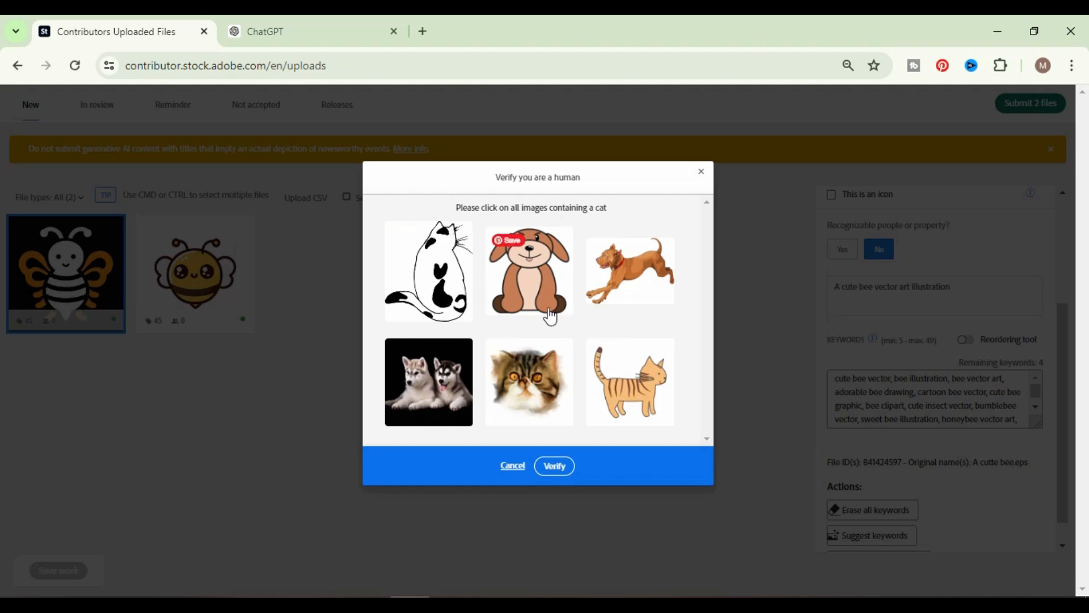
# Select all images containing a cat in the human verification and verify the selection.
pyautogui.click(422, 292)
pyautogui.click(546, 375)
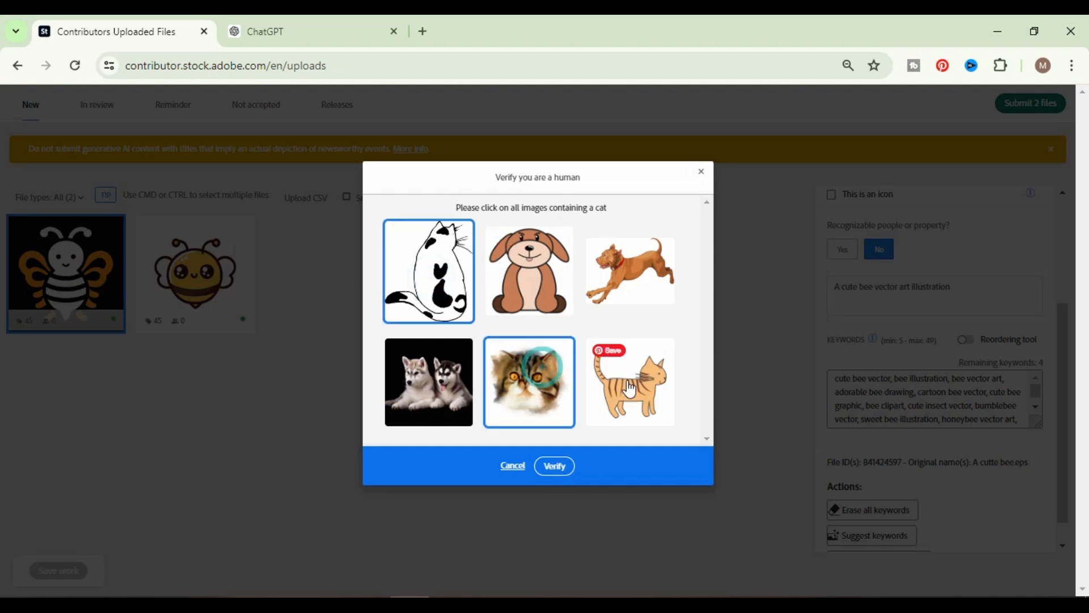
pyautogui.click(627, 381)
pyautogui.click(563, 468)
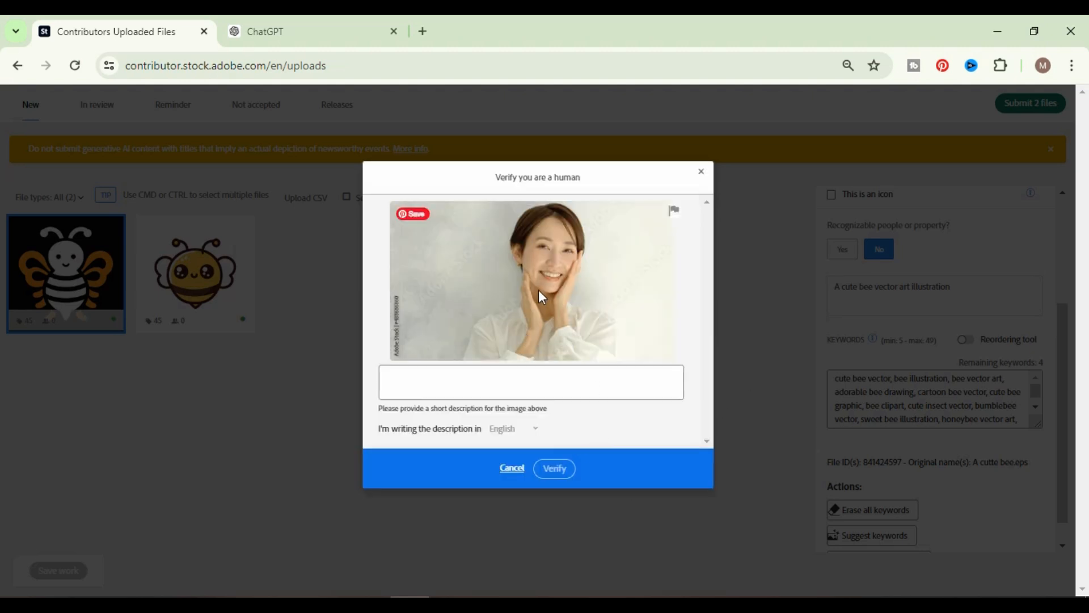
# Describe the verification photo as "A young Woman cute smile".
pyautogui.click(527, 389)
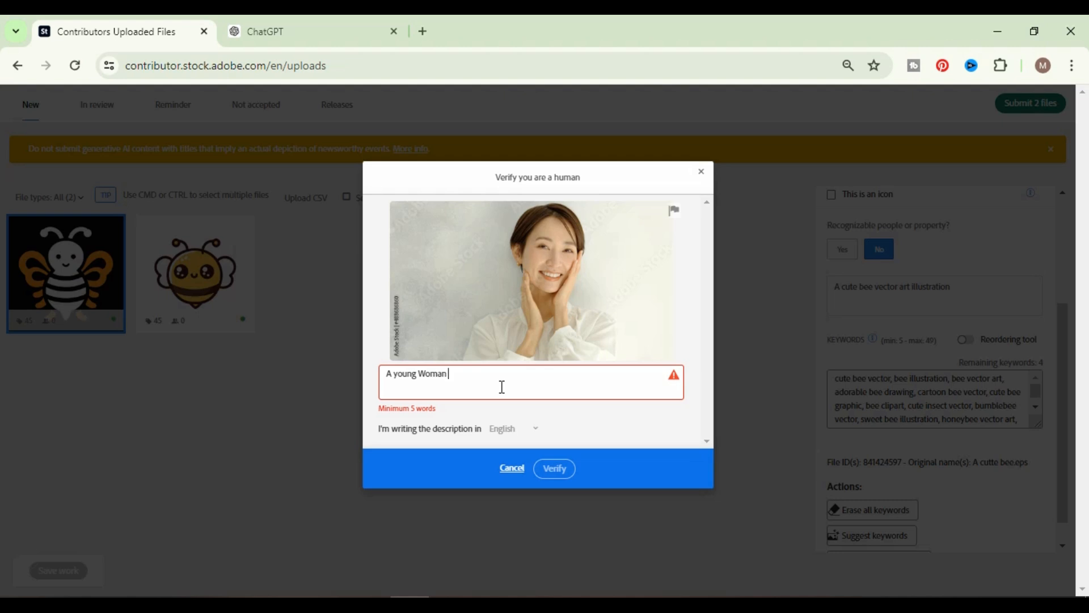
pyautogui.write('cute snm')
pyautogui.press('BackSpace')
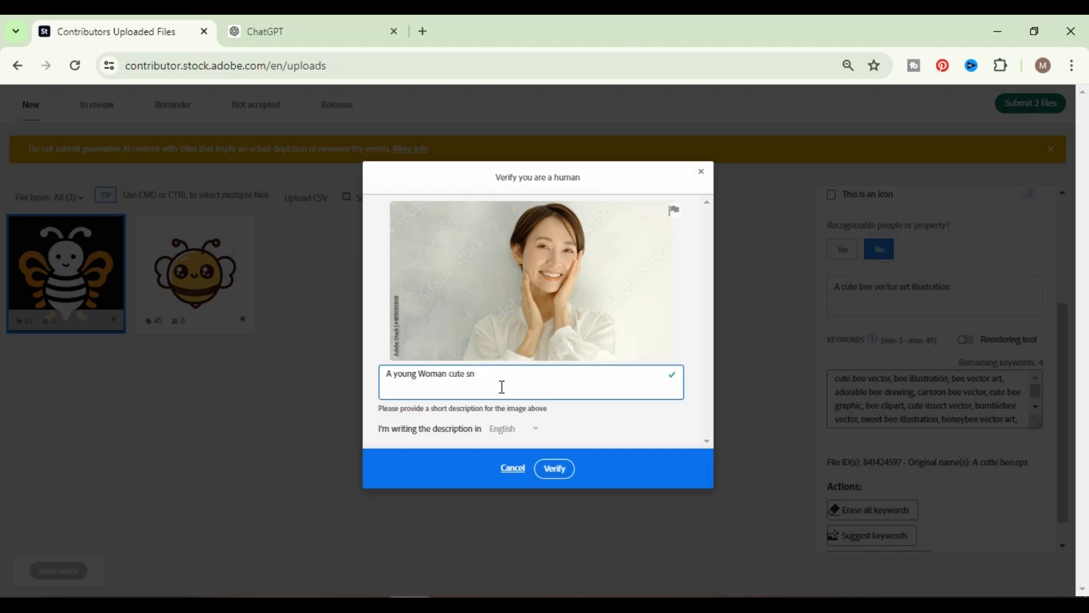
pyautogui.write('mil')
pyautogui.press('BackSpace')
pyautogui.press('BackSpace')
pyautogui.press('BackSpace')
pyautogui.press('BackSpace')
pyautogui.write('mile')
pyautogui.tripleClick(540, 379)
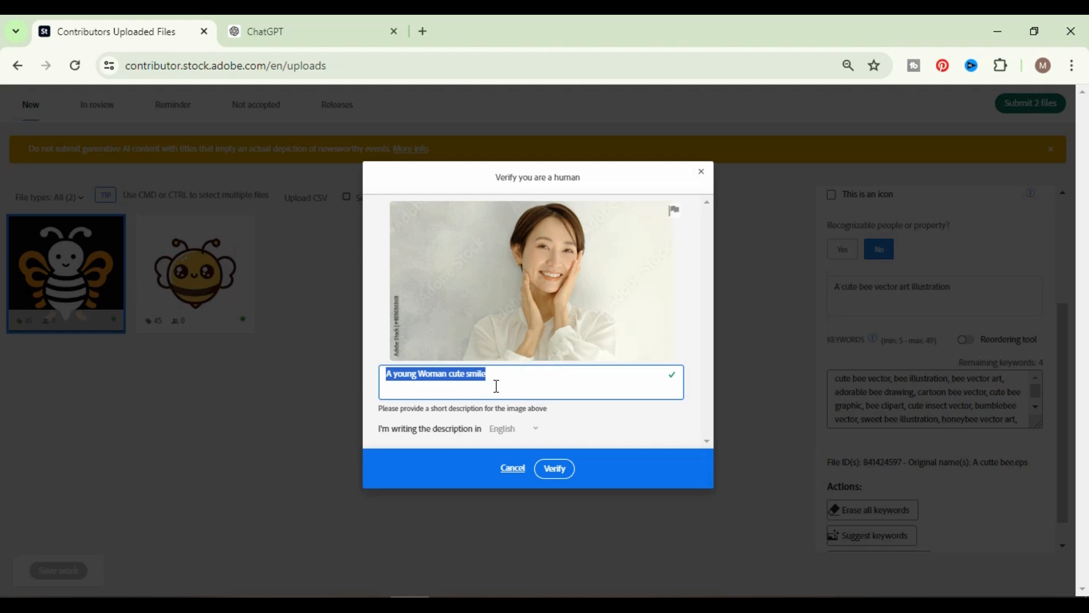
pyautogui.click(525, 379)
pyautogui.tripleClick(515, 379)
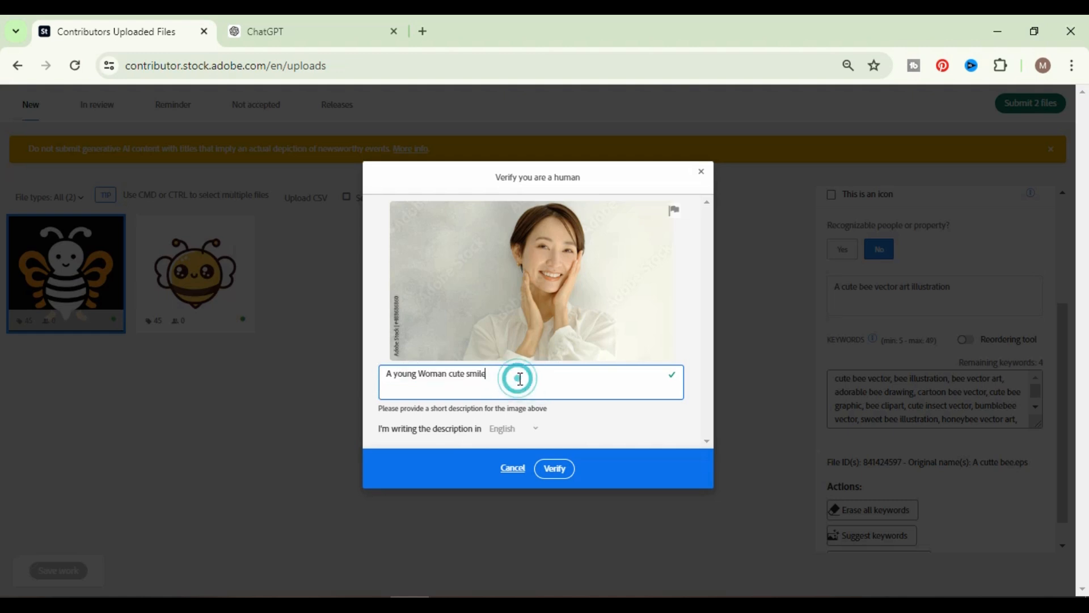
pyautogui.tripleClick(520, 379)
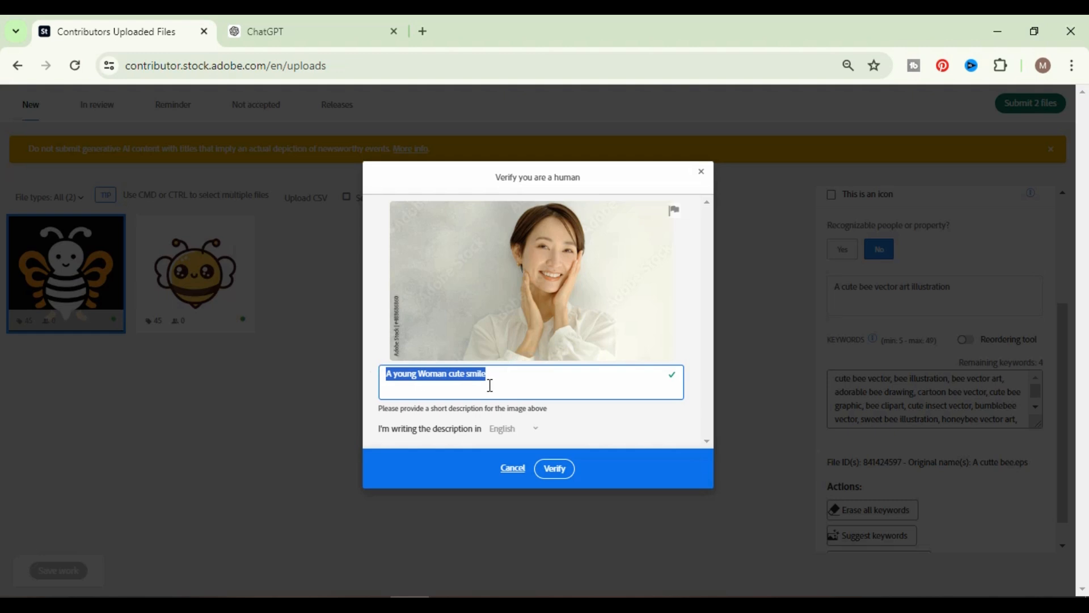
pyautogui.click(535, 376)
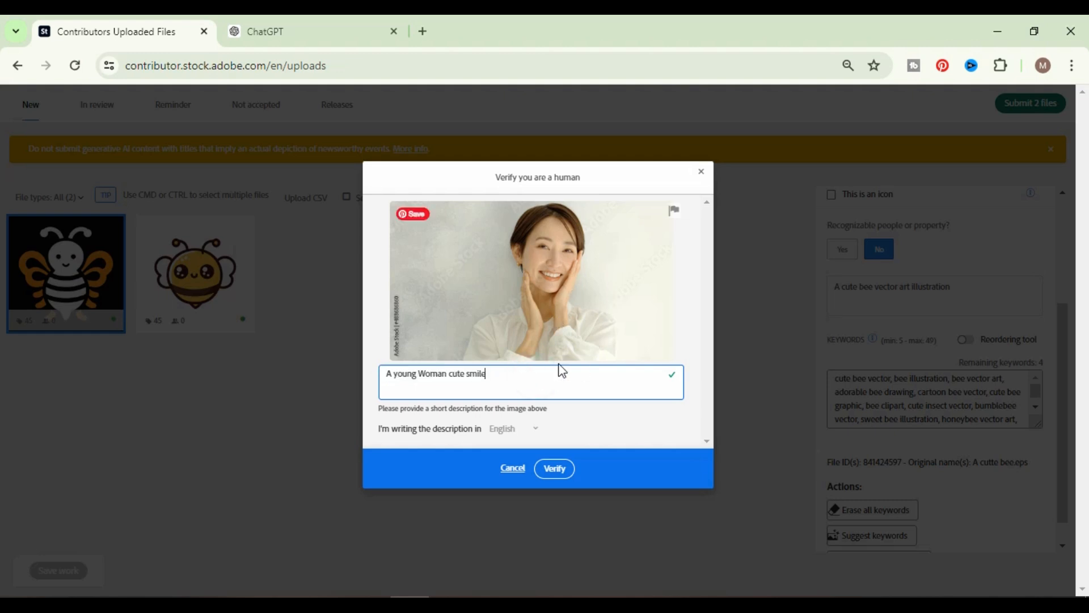
pyautogui.click(513, 378)
pyautogui.tripleClick(427, 376)
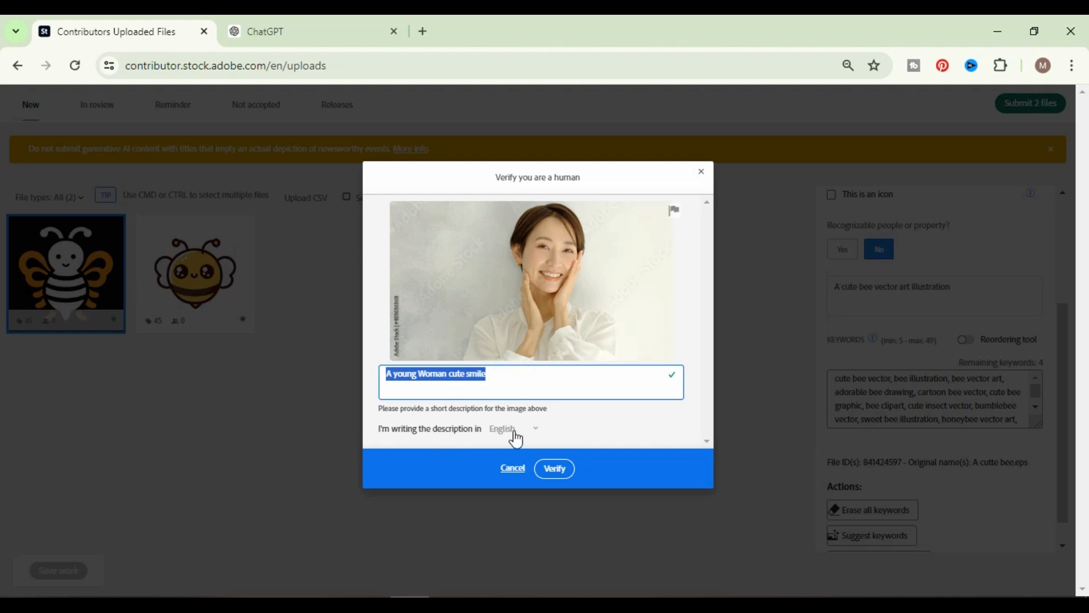
# Verify the photo description and submit both bee files for review.
pyautogui.click(557, 478)
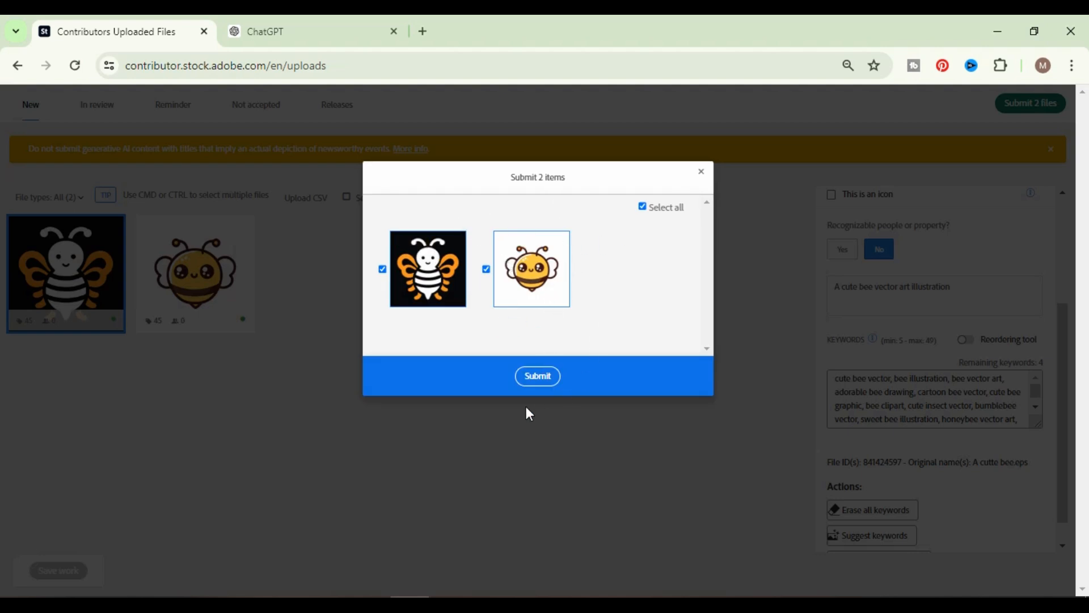
pyautogui.click(538, 378)
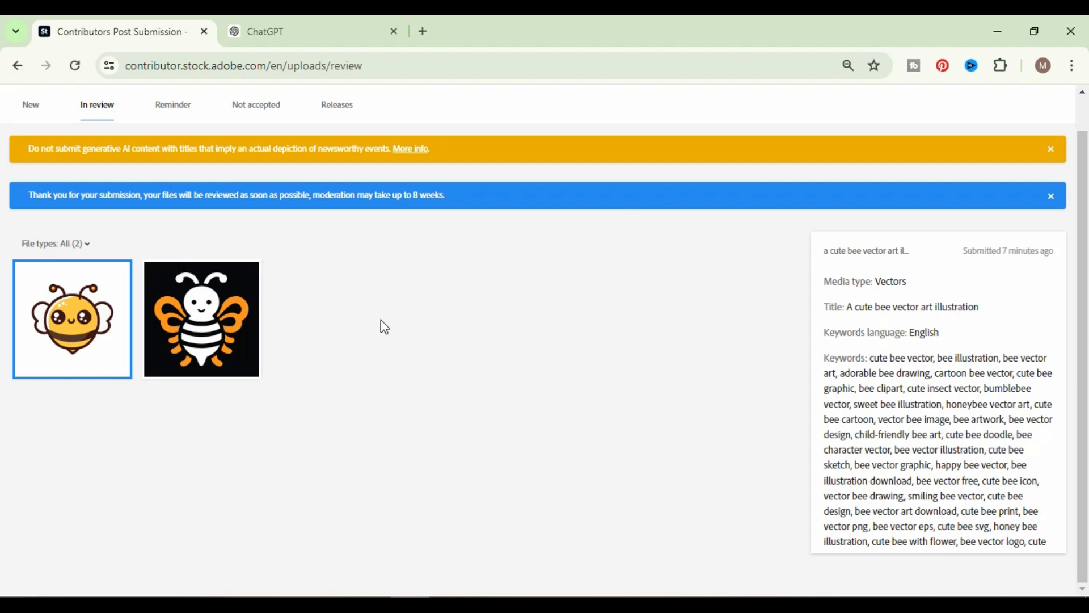
# Open the contributor dashboard and look over the 12-week earnings trend and the portfolio items.
pyautogui.scroll(1, 181, 125)
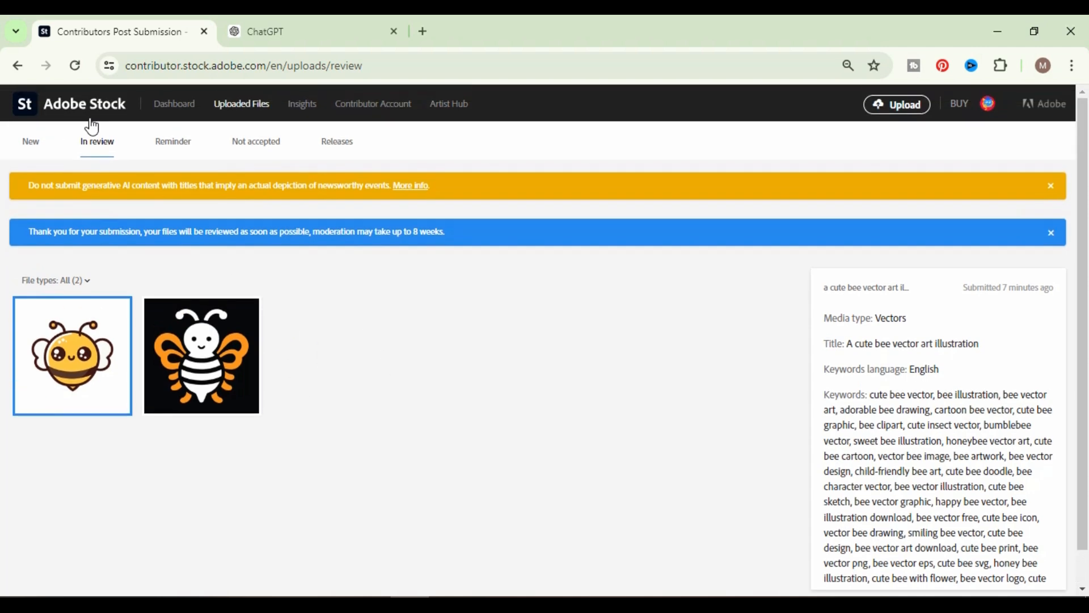
pyautogui.click(191, 105)
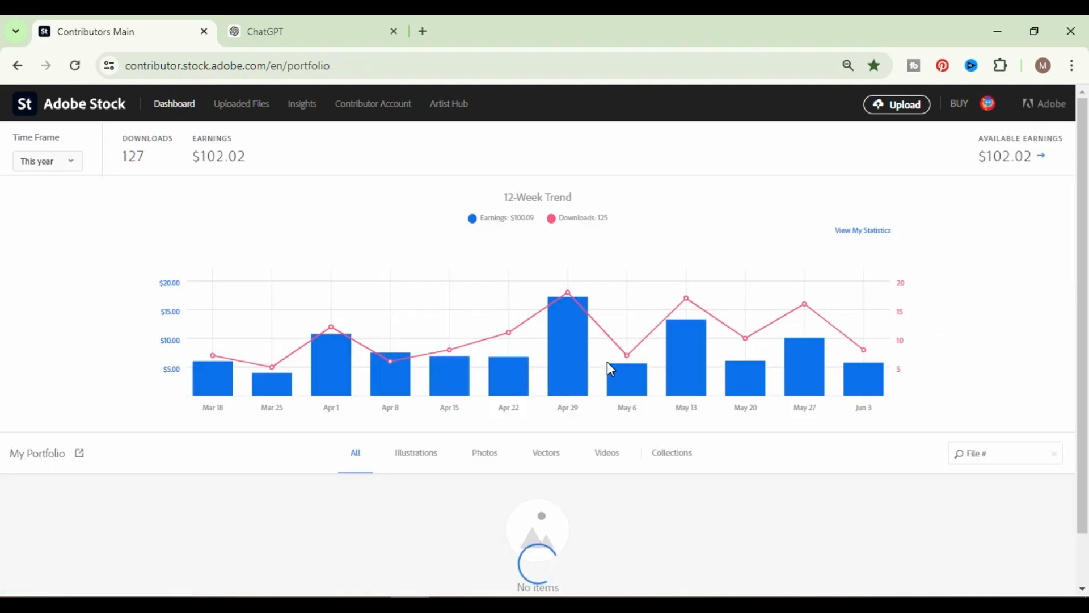
pyautogui.scroll(-10, 617, 372)
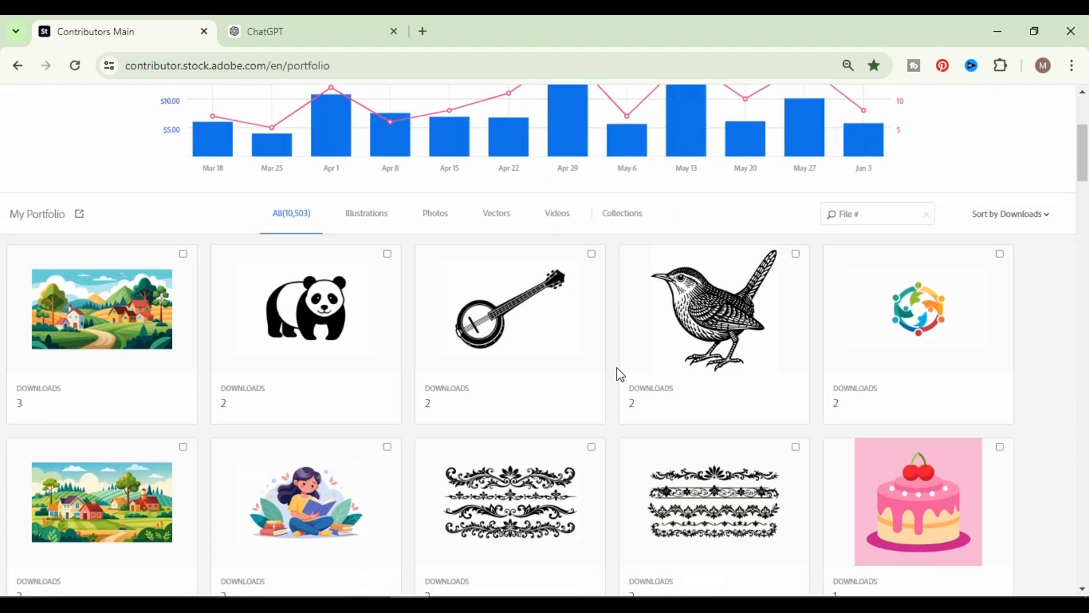
pyautogui.scroll(10, 658, 386)
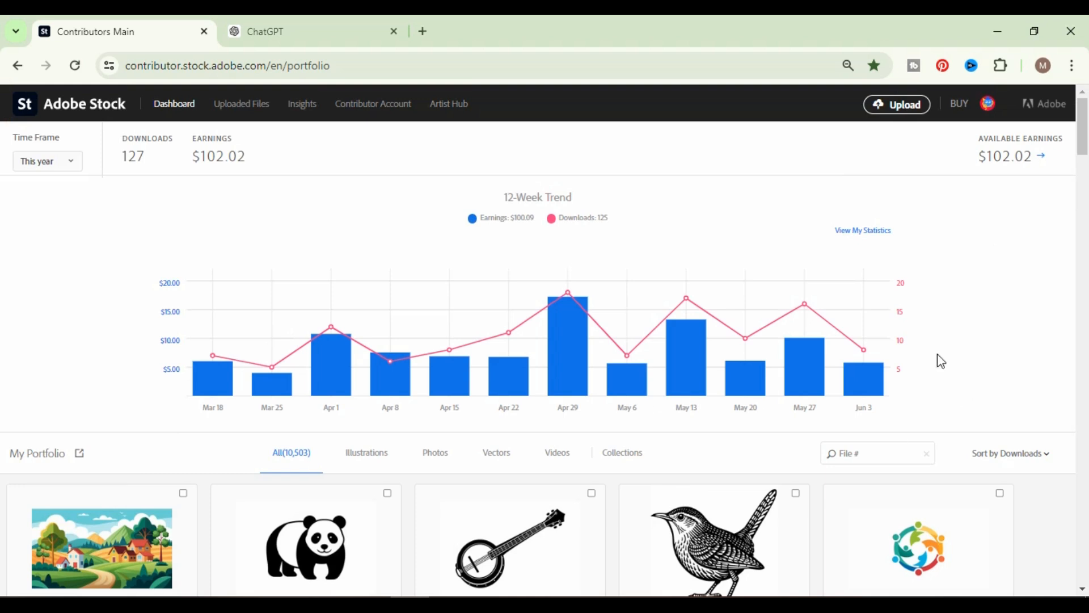